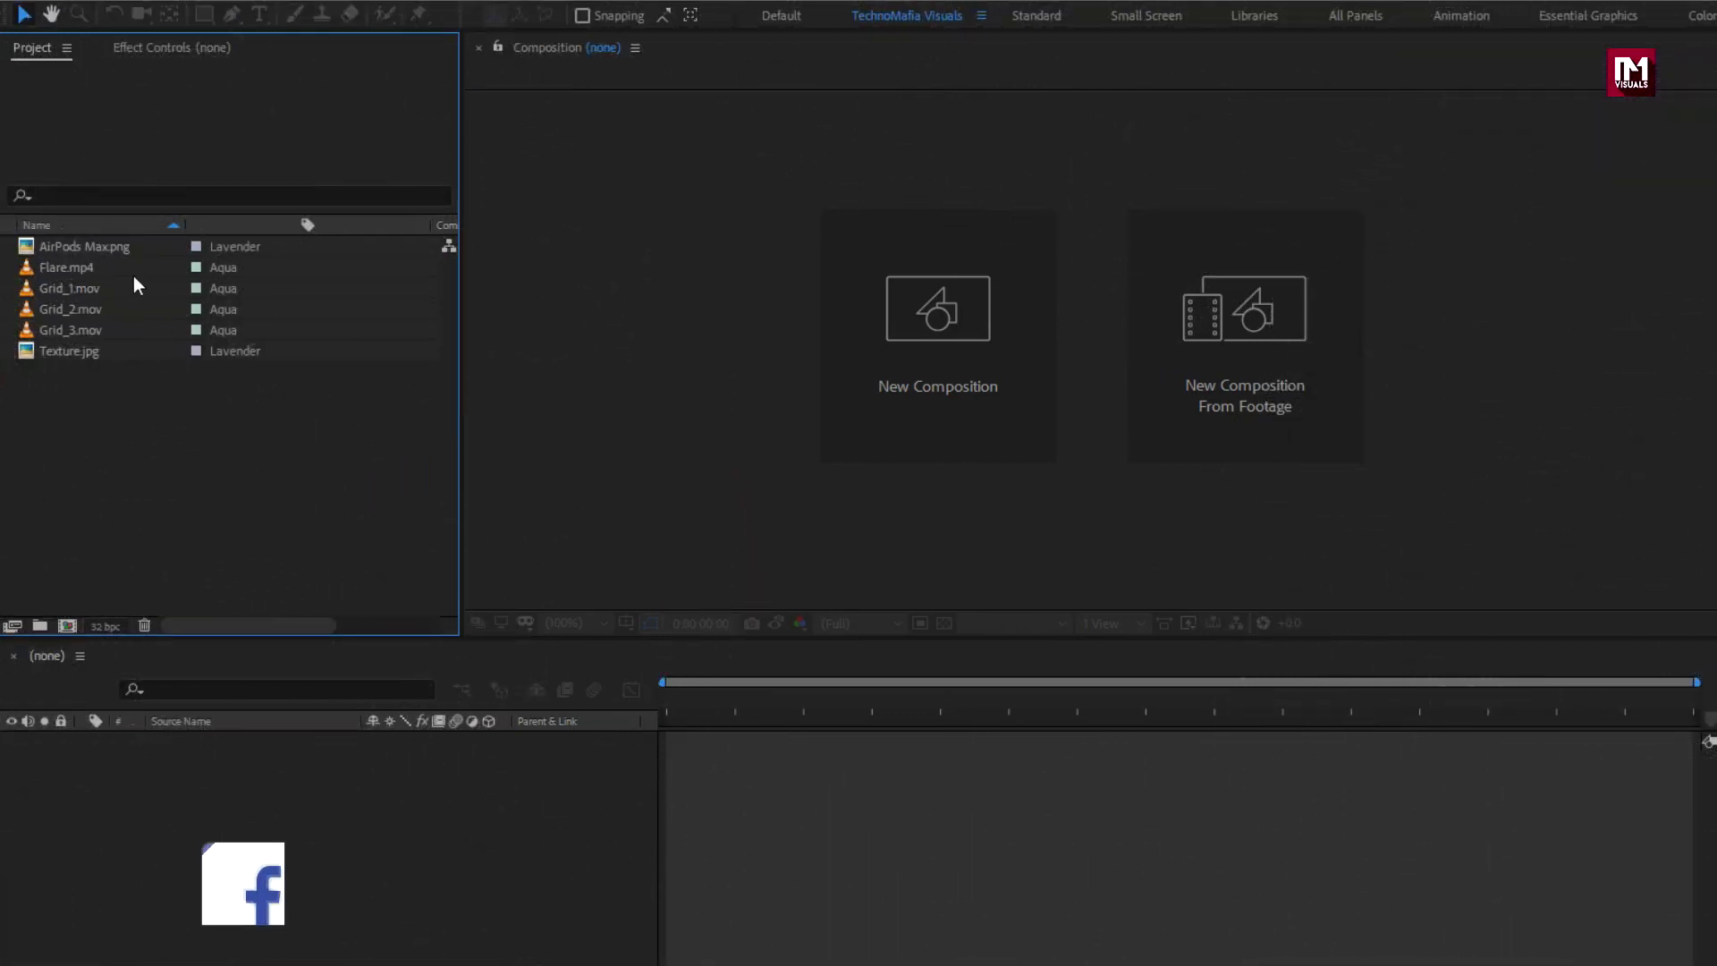
- Review the six imported assets: AirPods Max.png, Flare.mp4, Grid_1.mov, Grid_2.mov, Grid_3.mov and Texture.jpg
left_click(123, 250)
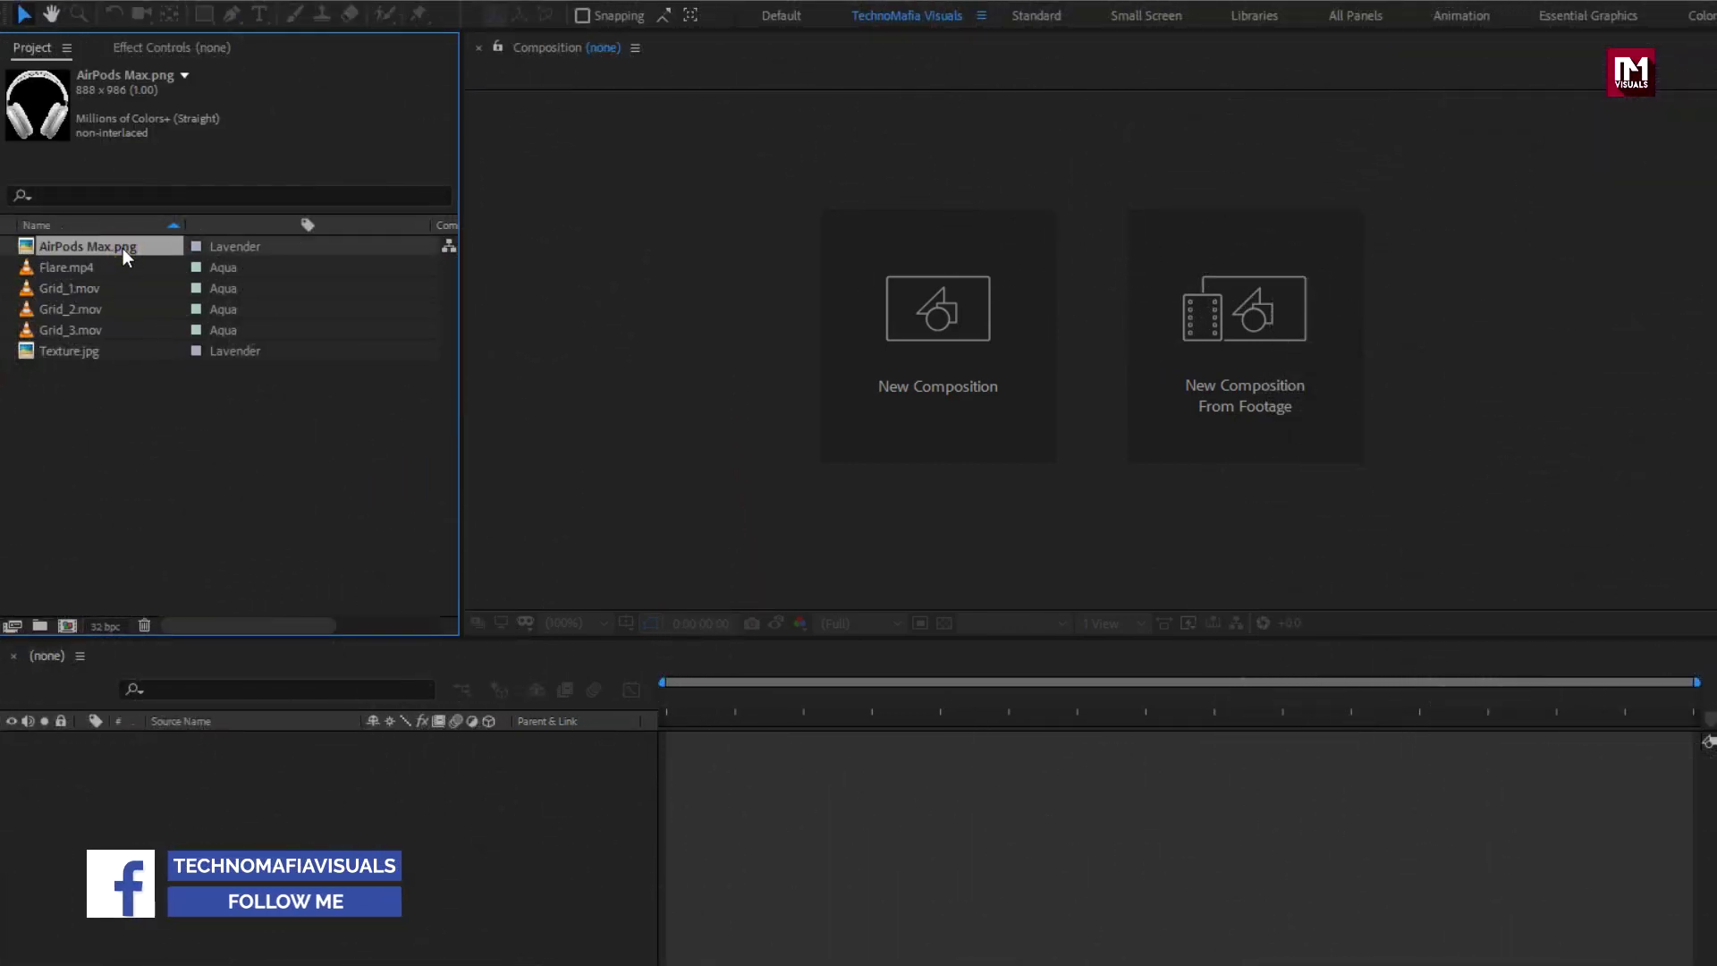
left_click(120, 265)
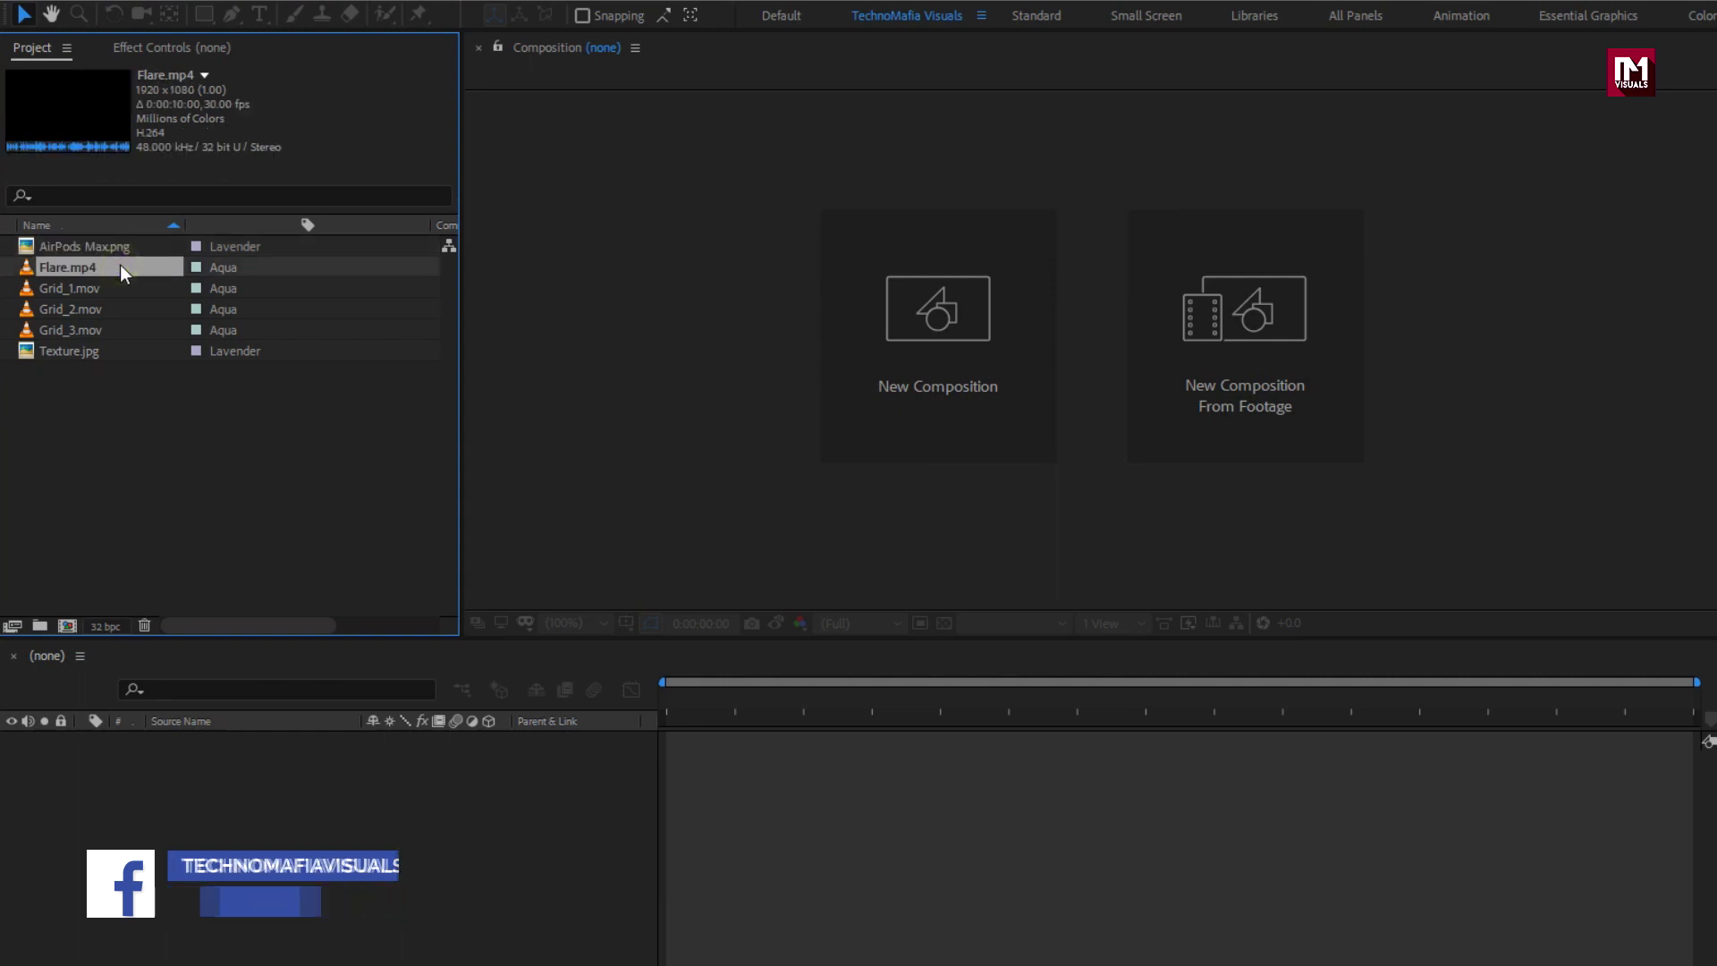
left_click(120, 288)
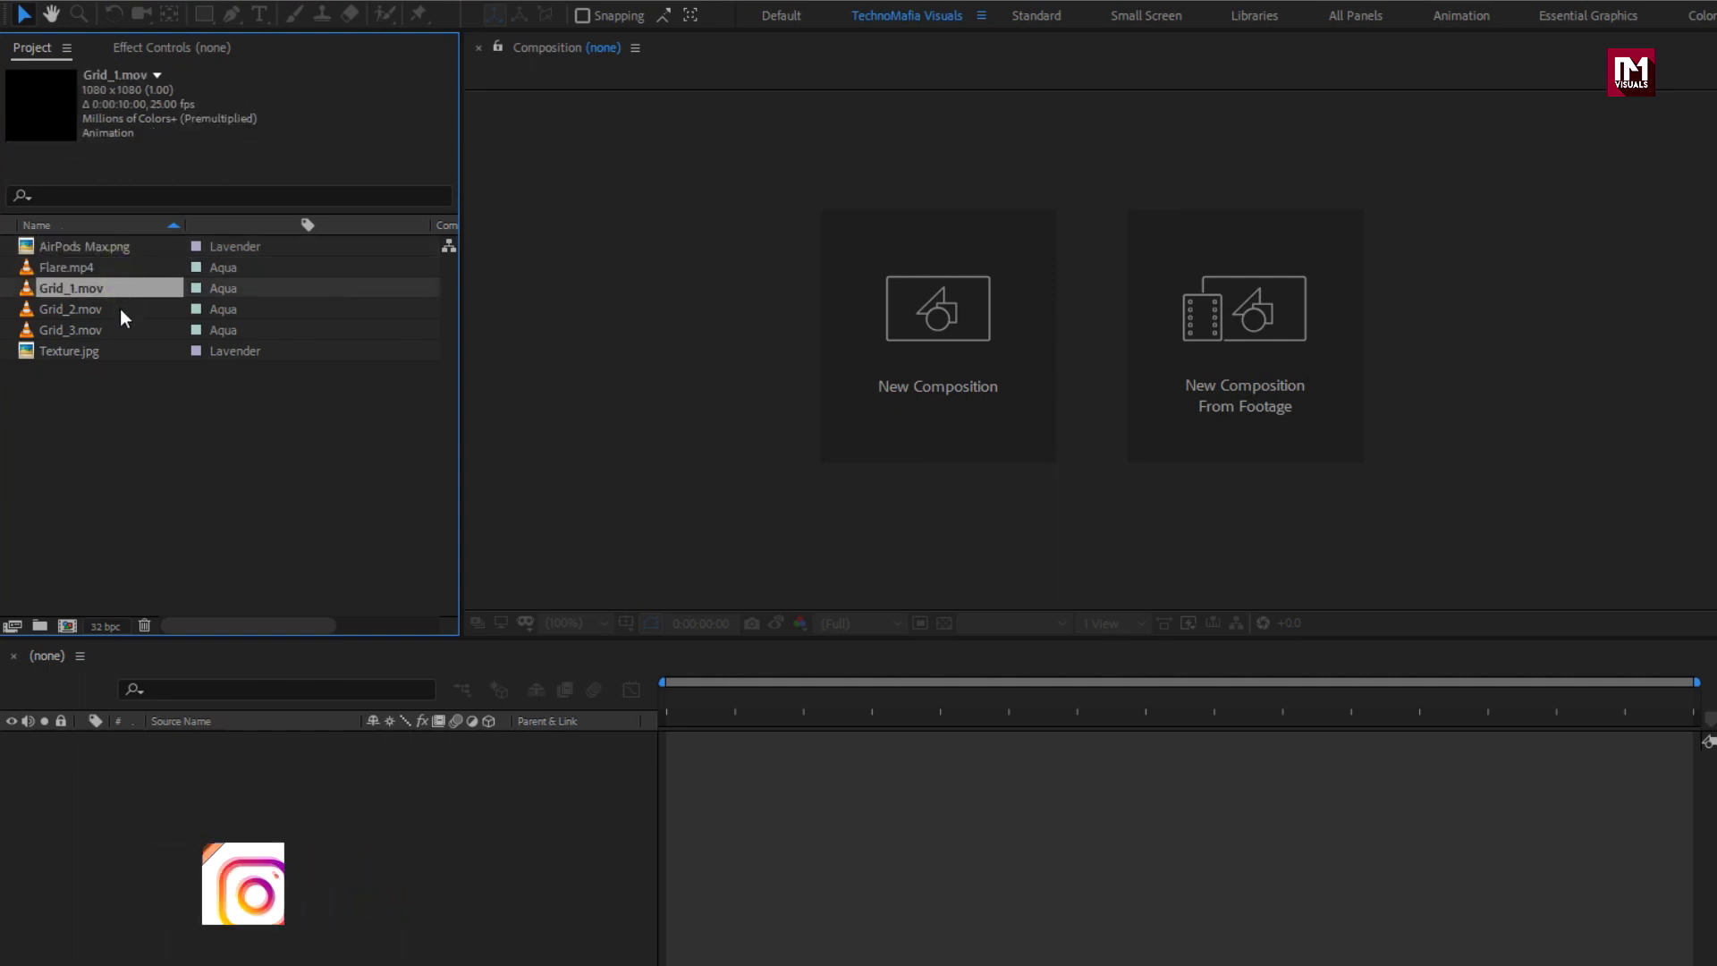
left_click(120, 309)
left_click(120, 329)
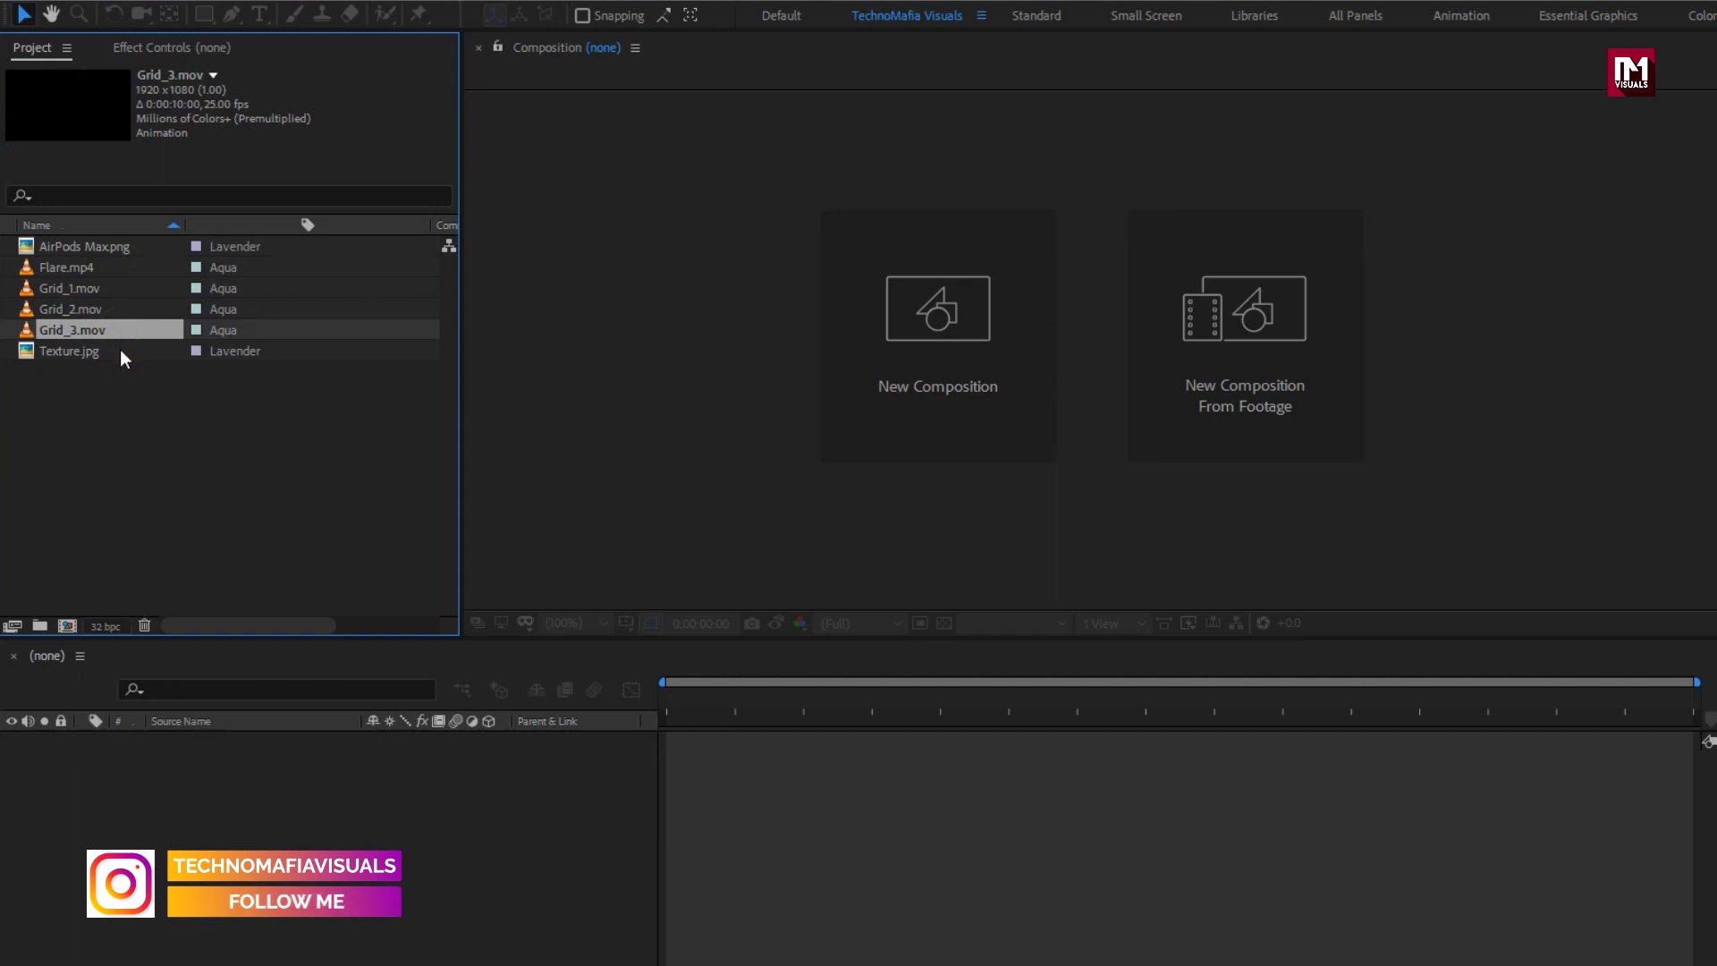
left_click(119, 350)
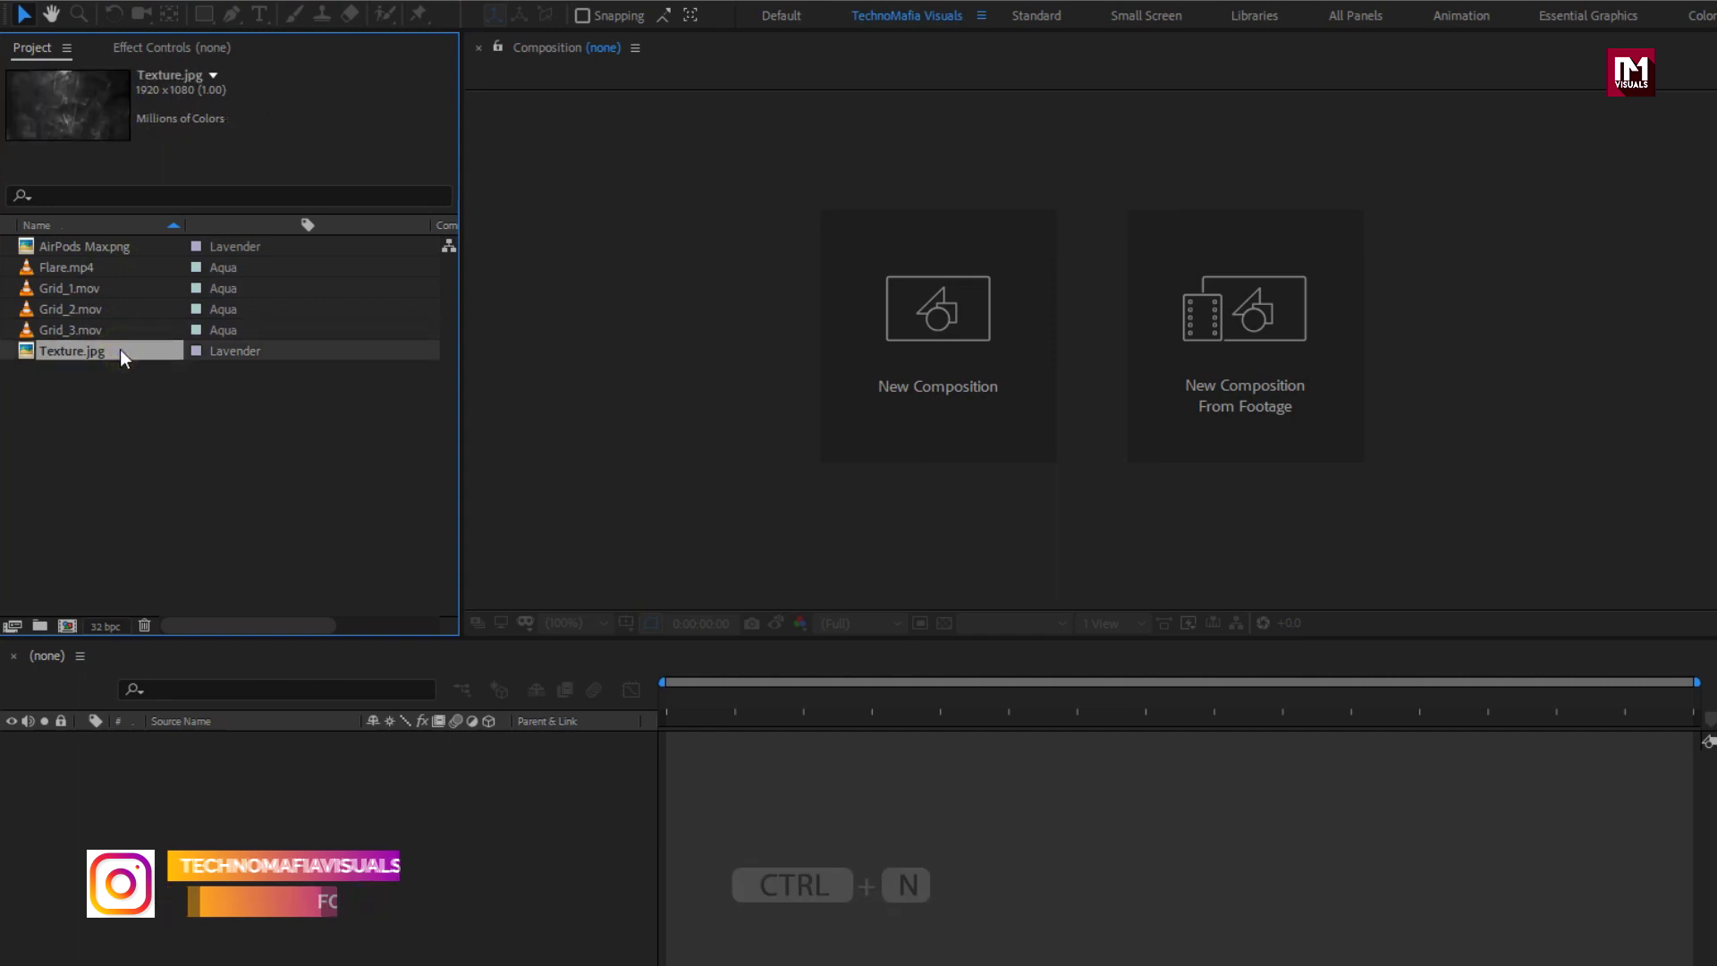
- Create a composition named Glitch_Product with a width of 1080 px and a duration of 0:00:10:00
left_click(905, 343)
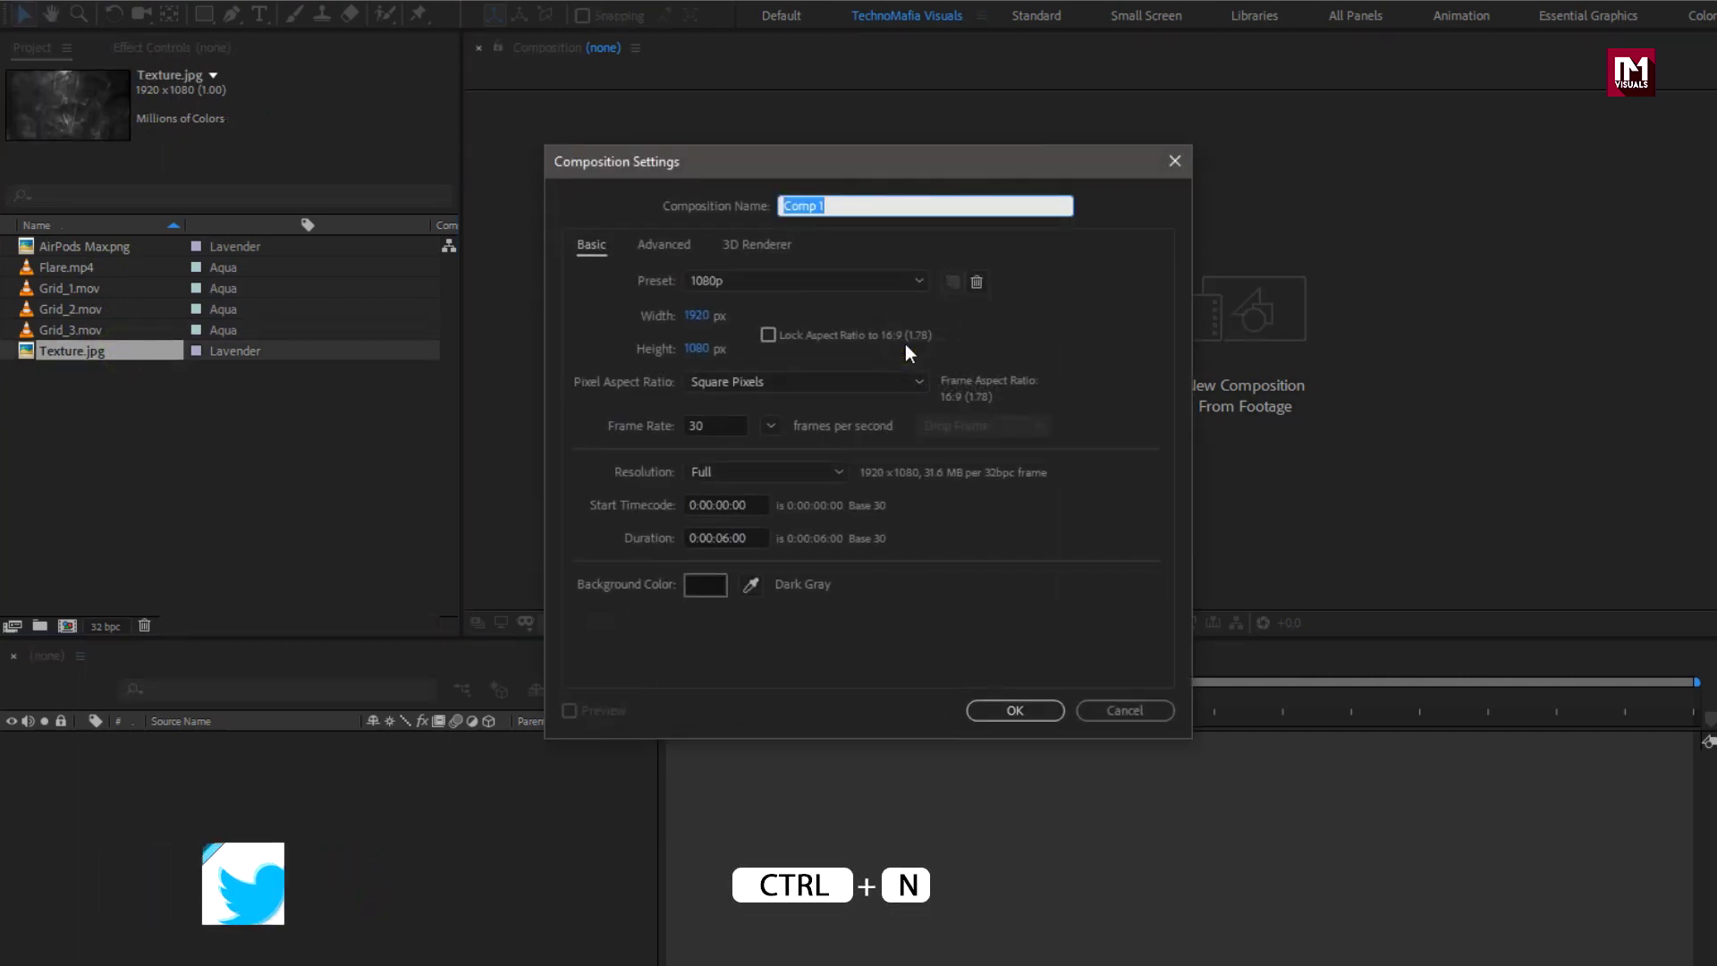
type("Glit")
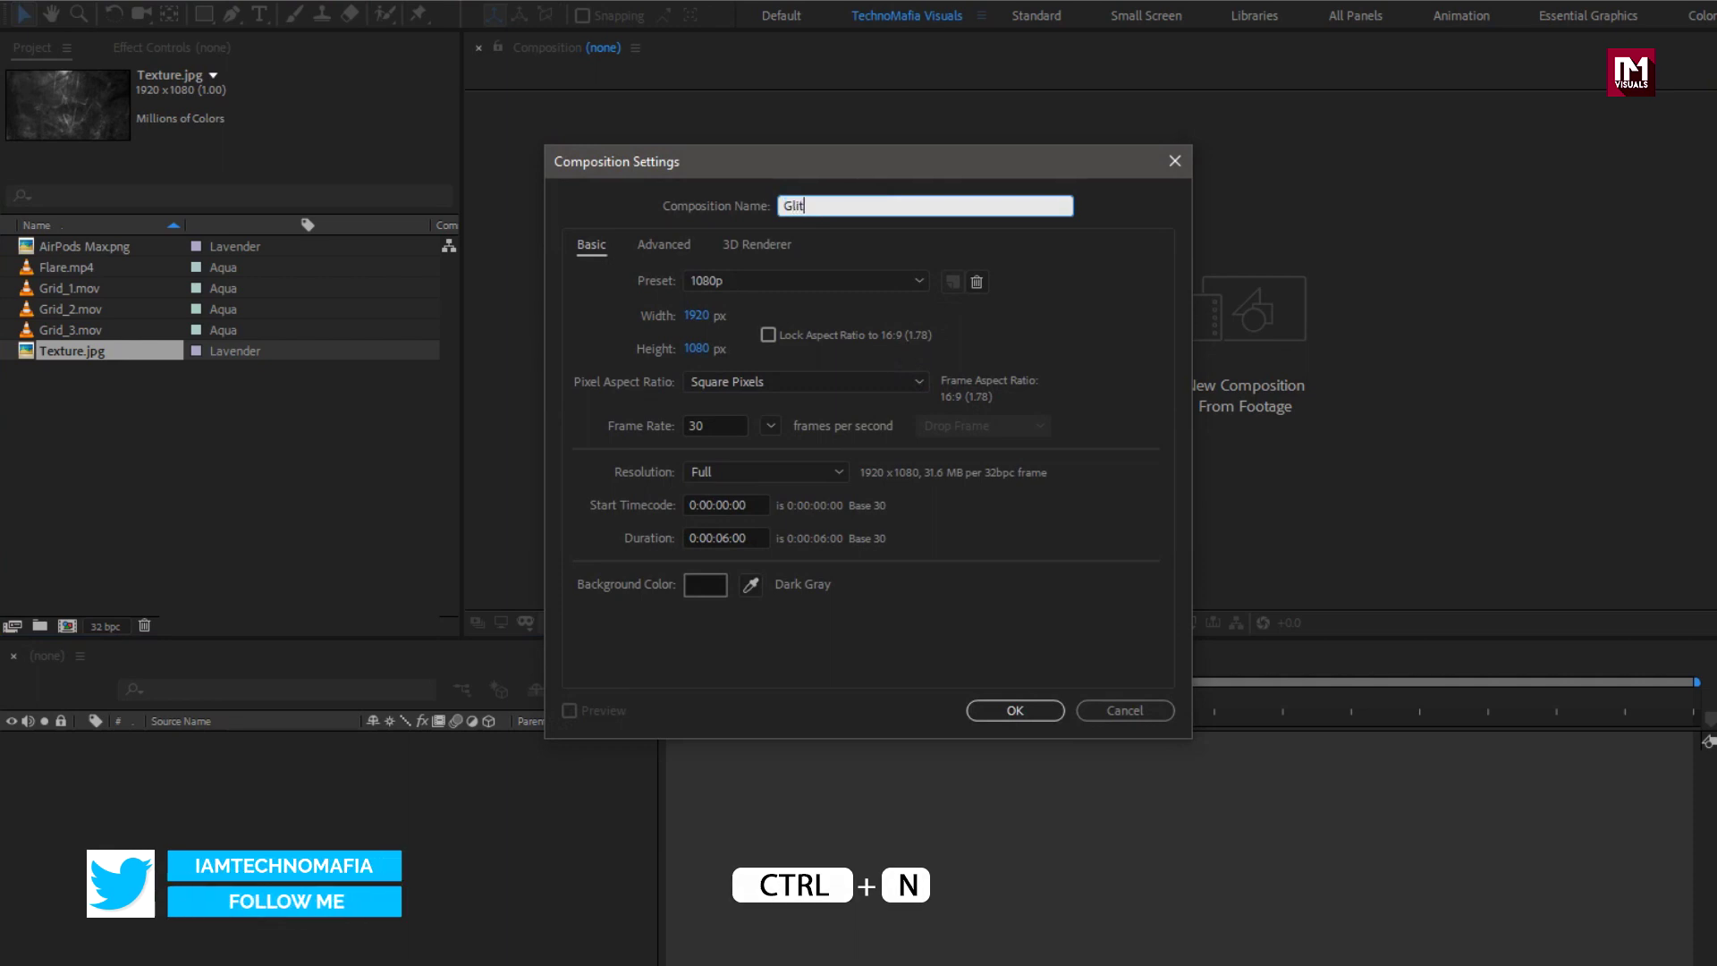
type("ch_Product")
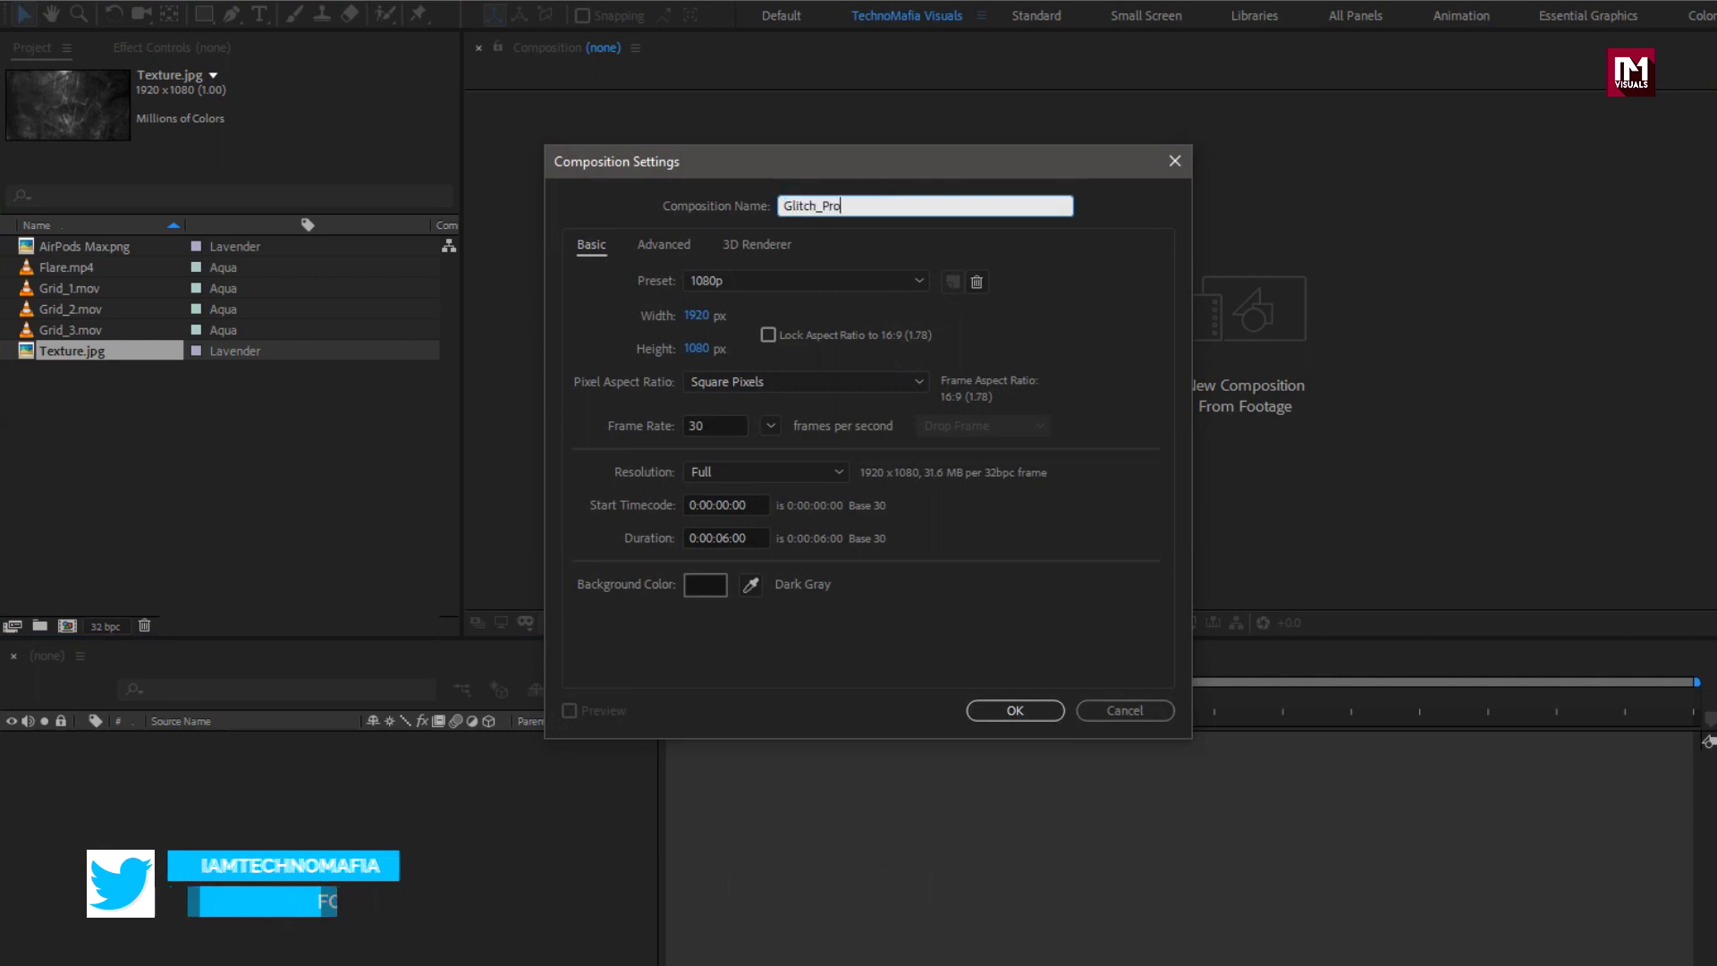
left_click(699, 316)
type("1080")
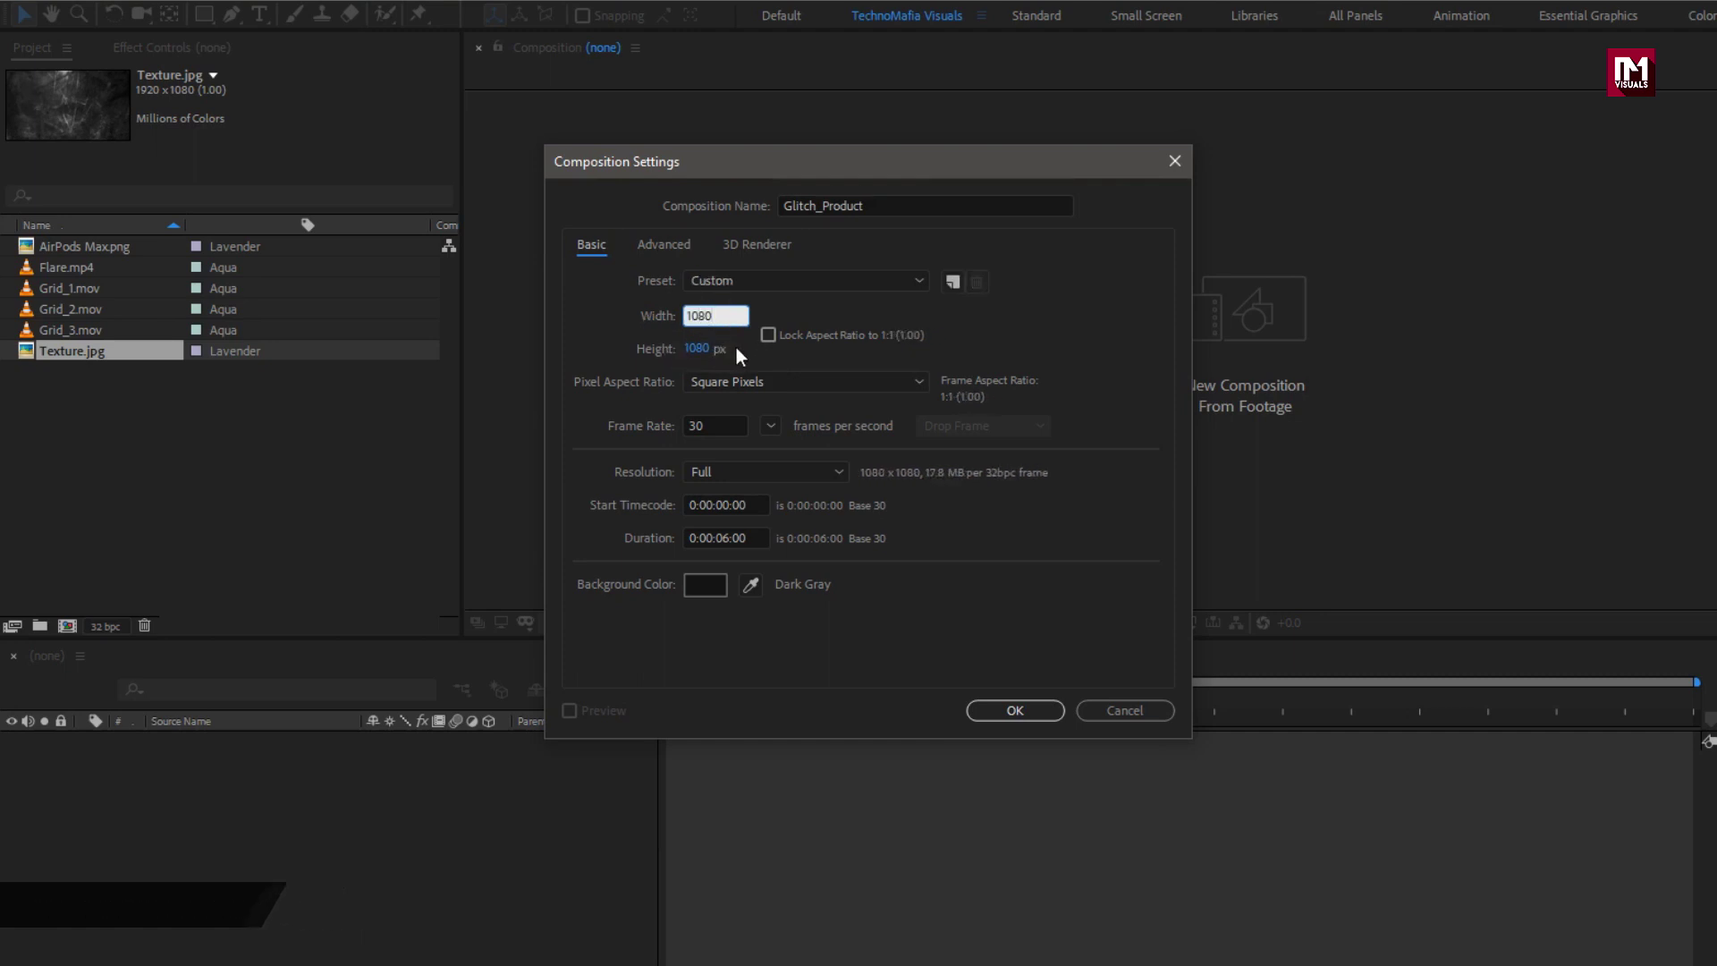
left_click(730, 539)
key("BackSpace")
key("BackSpace")
type("10")
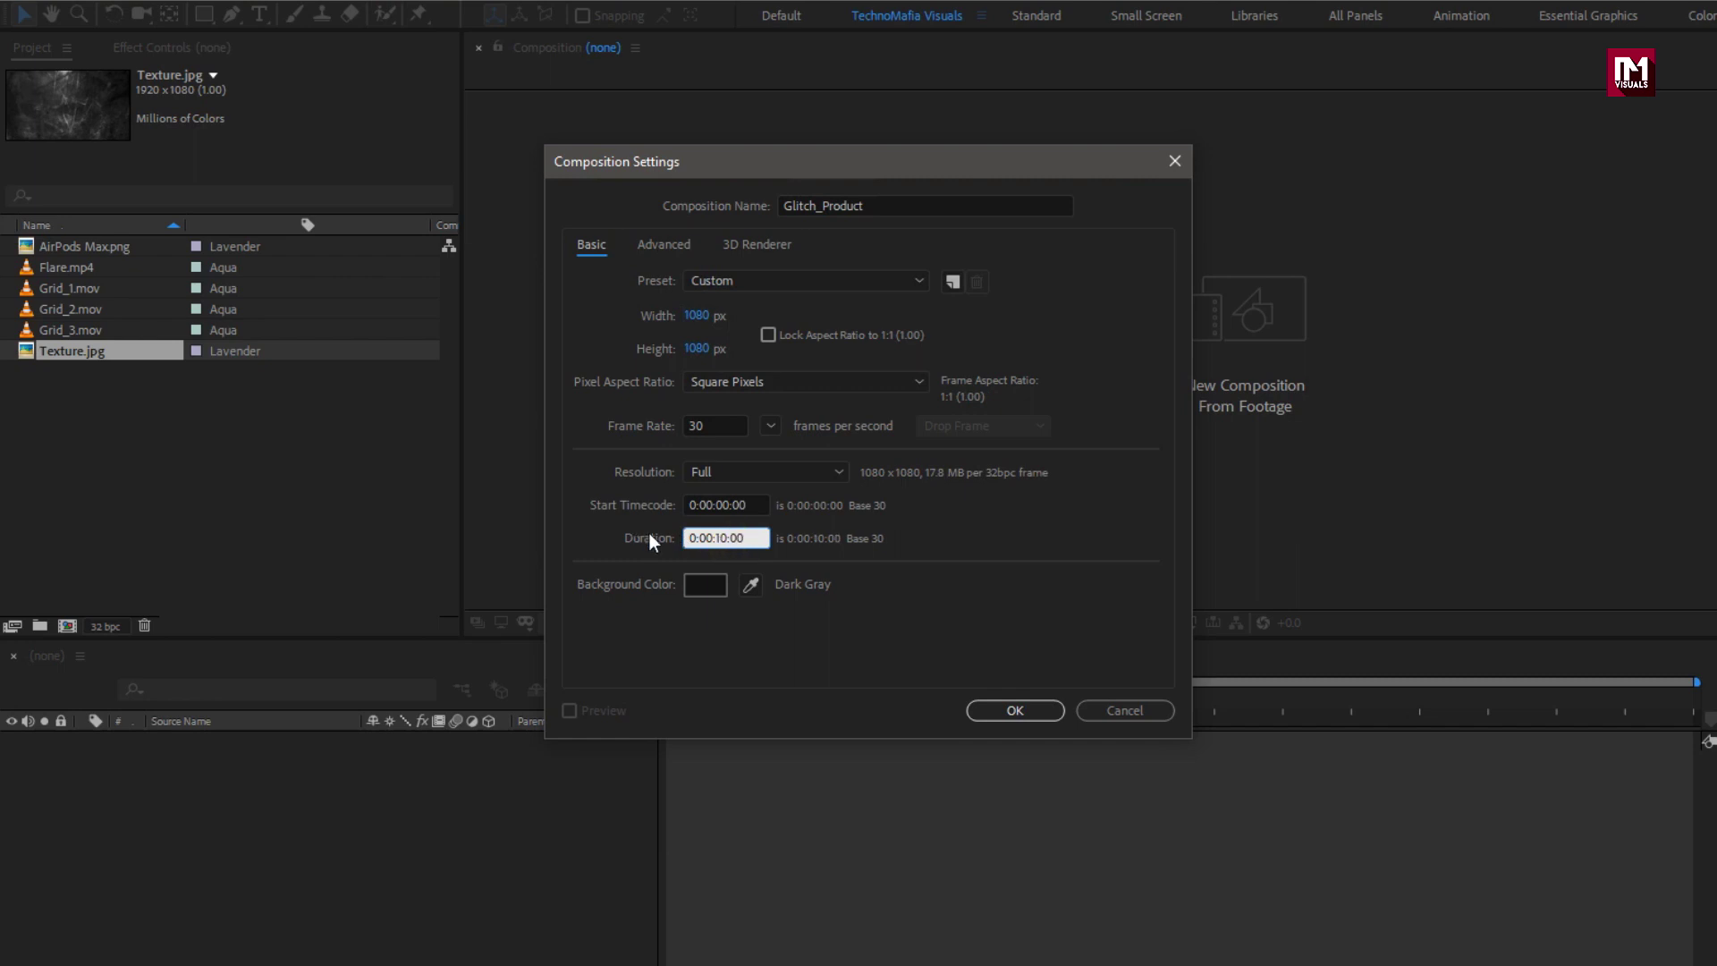
left_click(1007, 705)
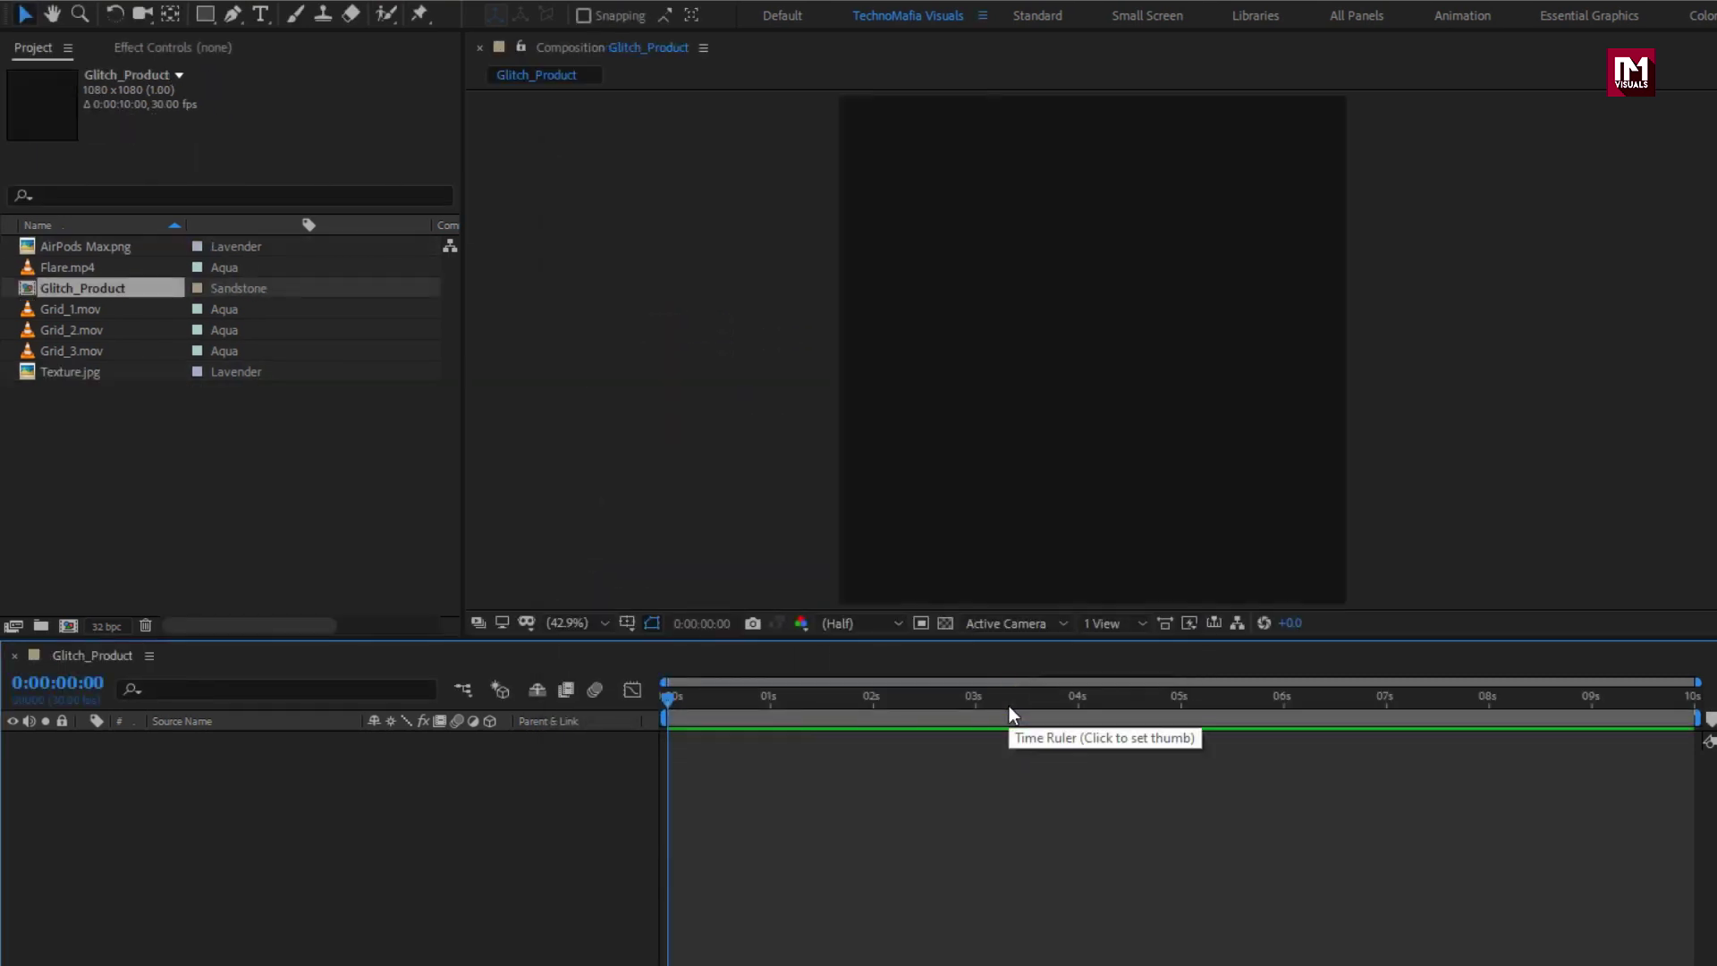
- Add AirPods Max.png to the Glitch_Product composition and scale the layer to 88%
left_click(57, 247)
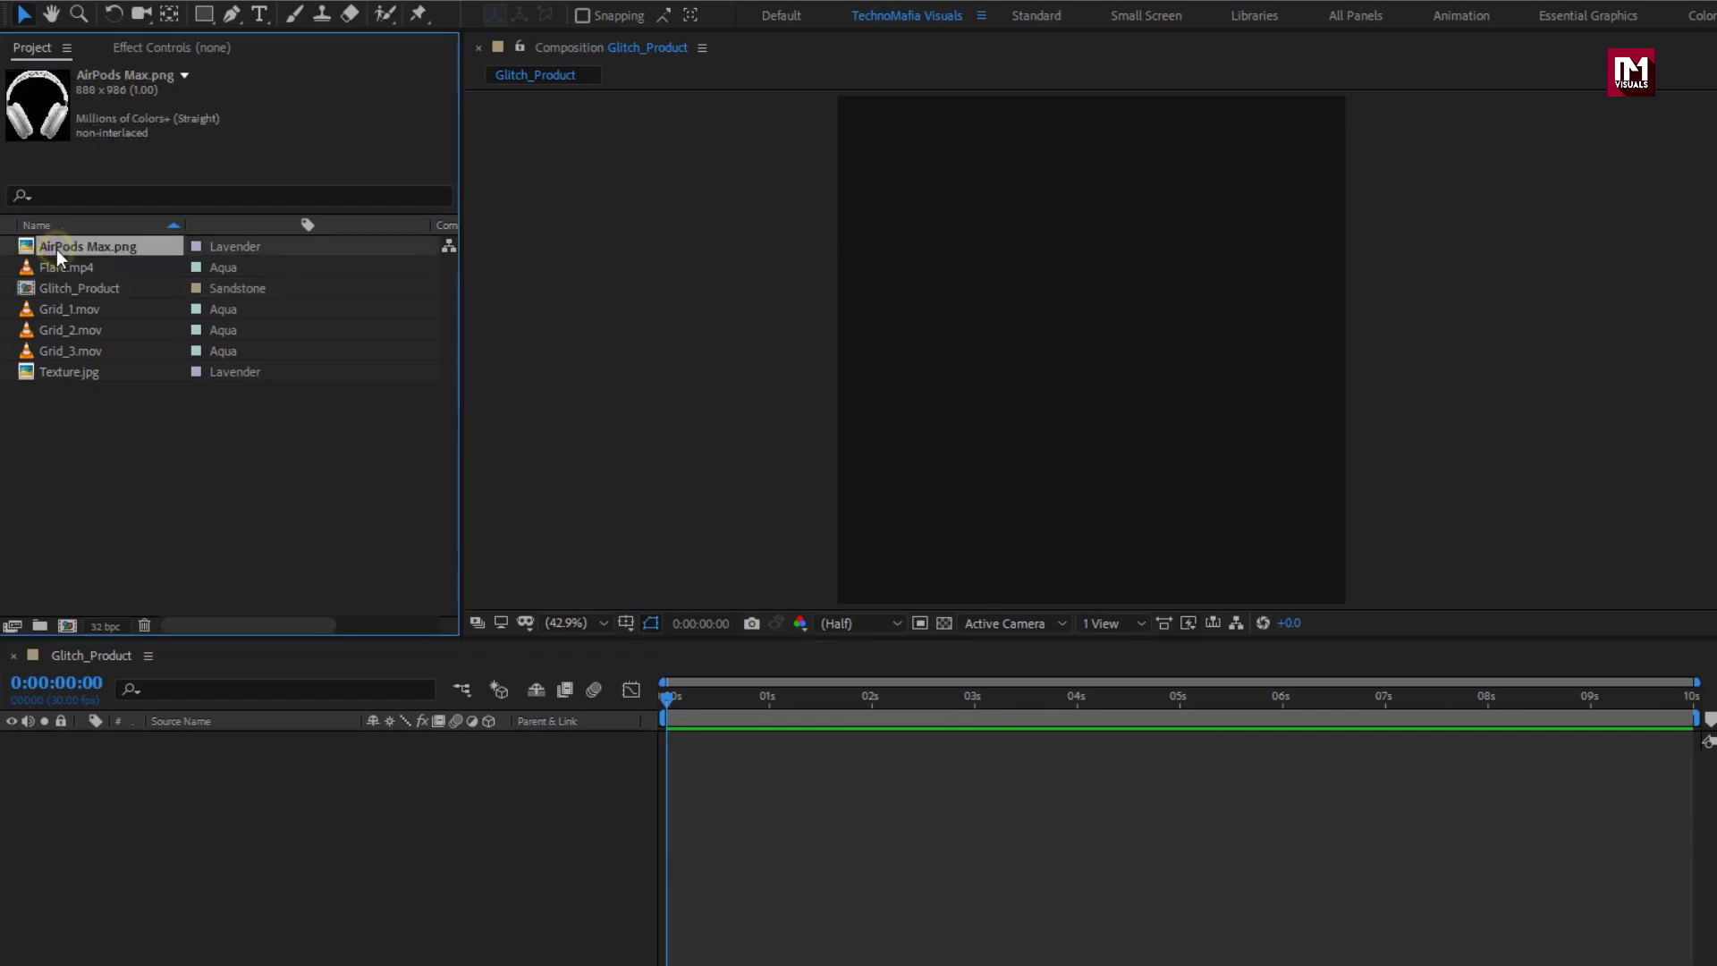
left_click_drag(148, 782, 152, 810)
key("s")
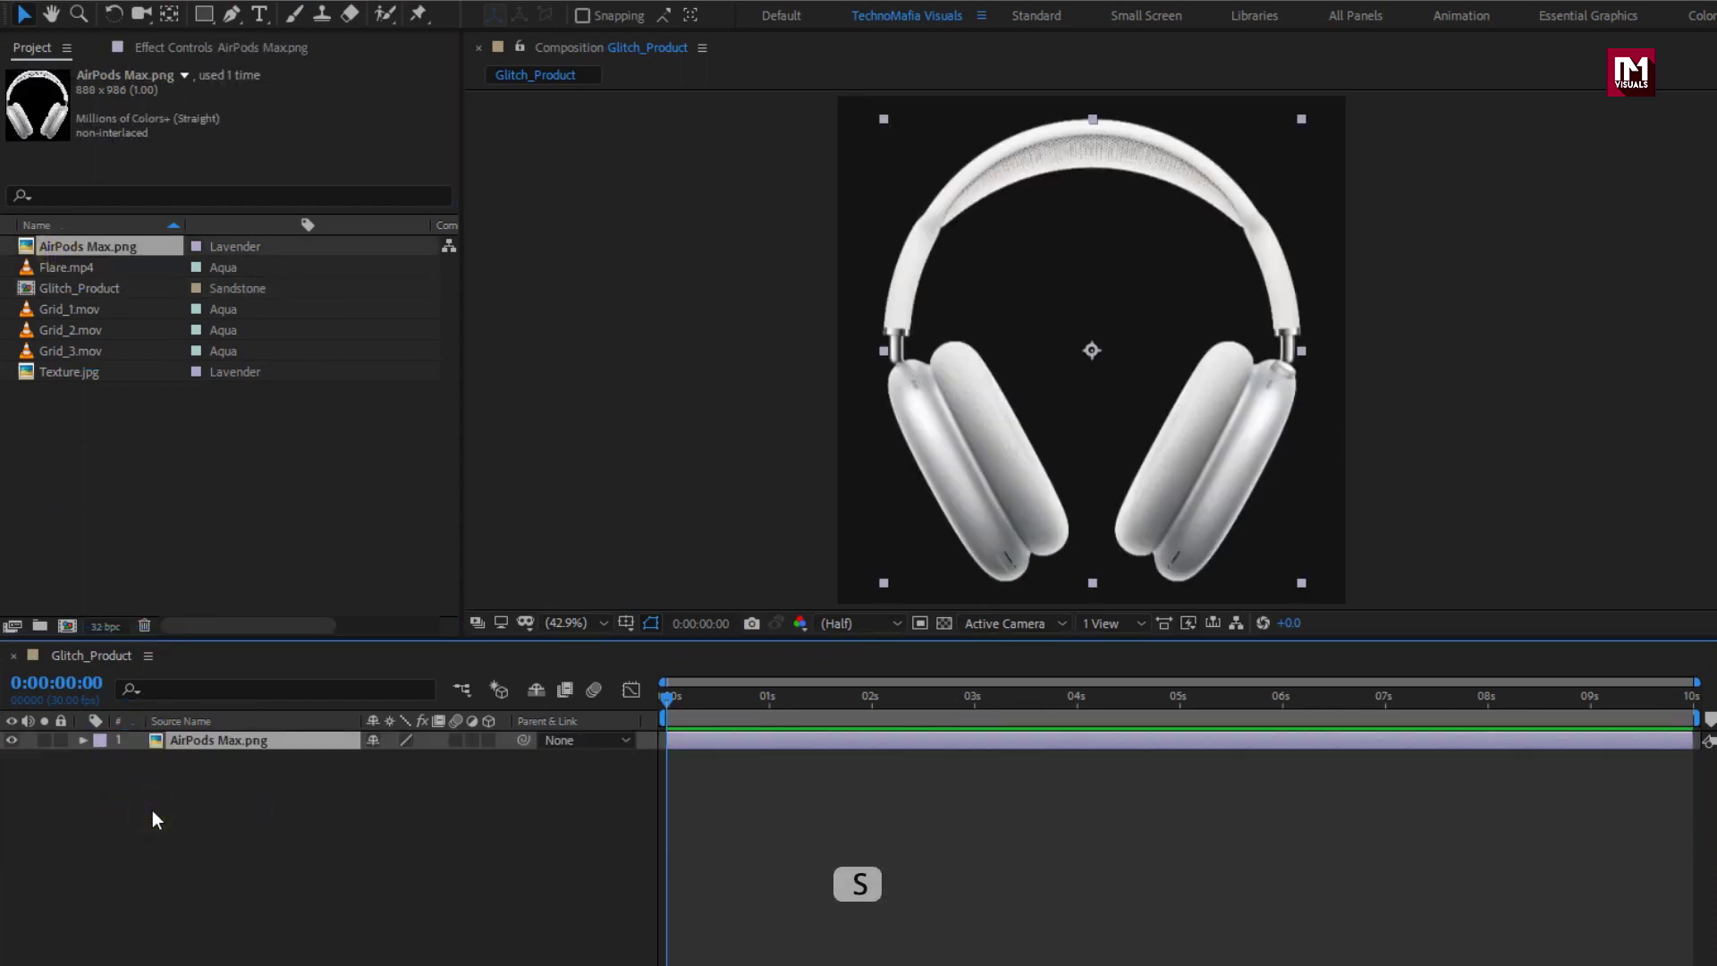
left_click_drag(419, 760, 414, 765)
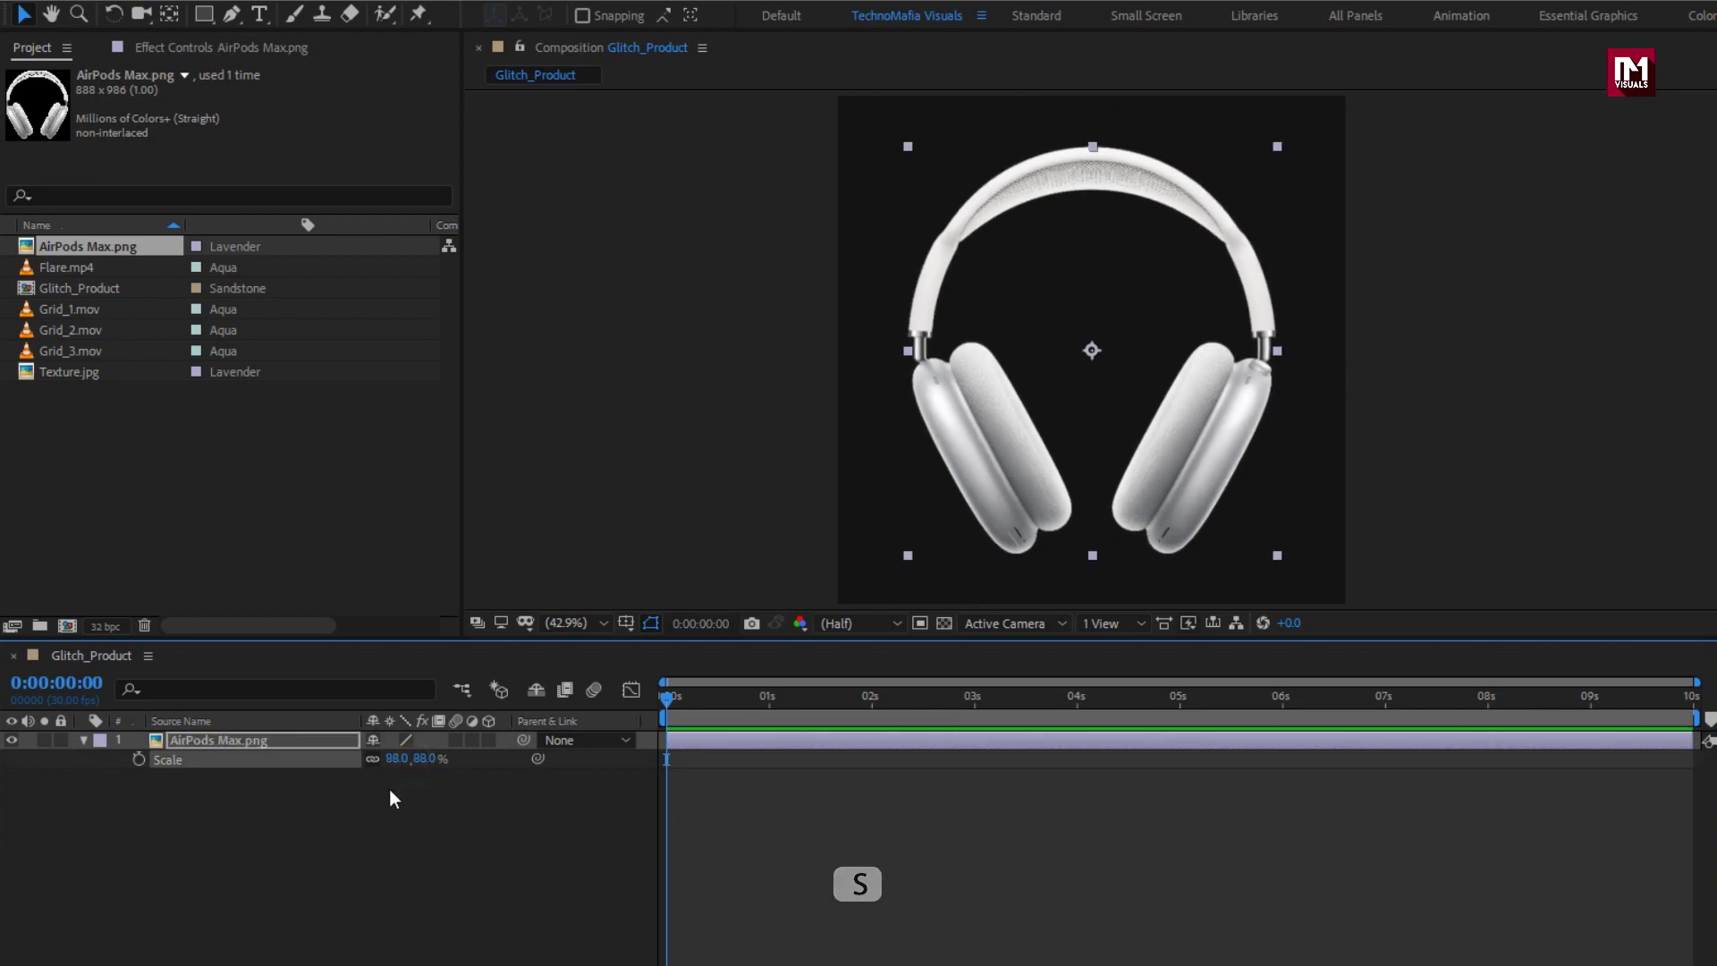
left_click(83, 742)
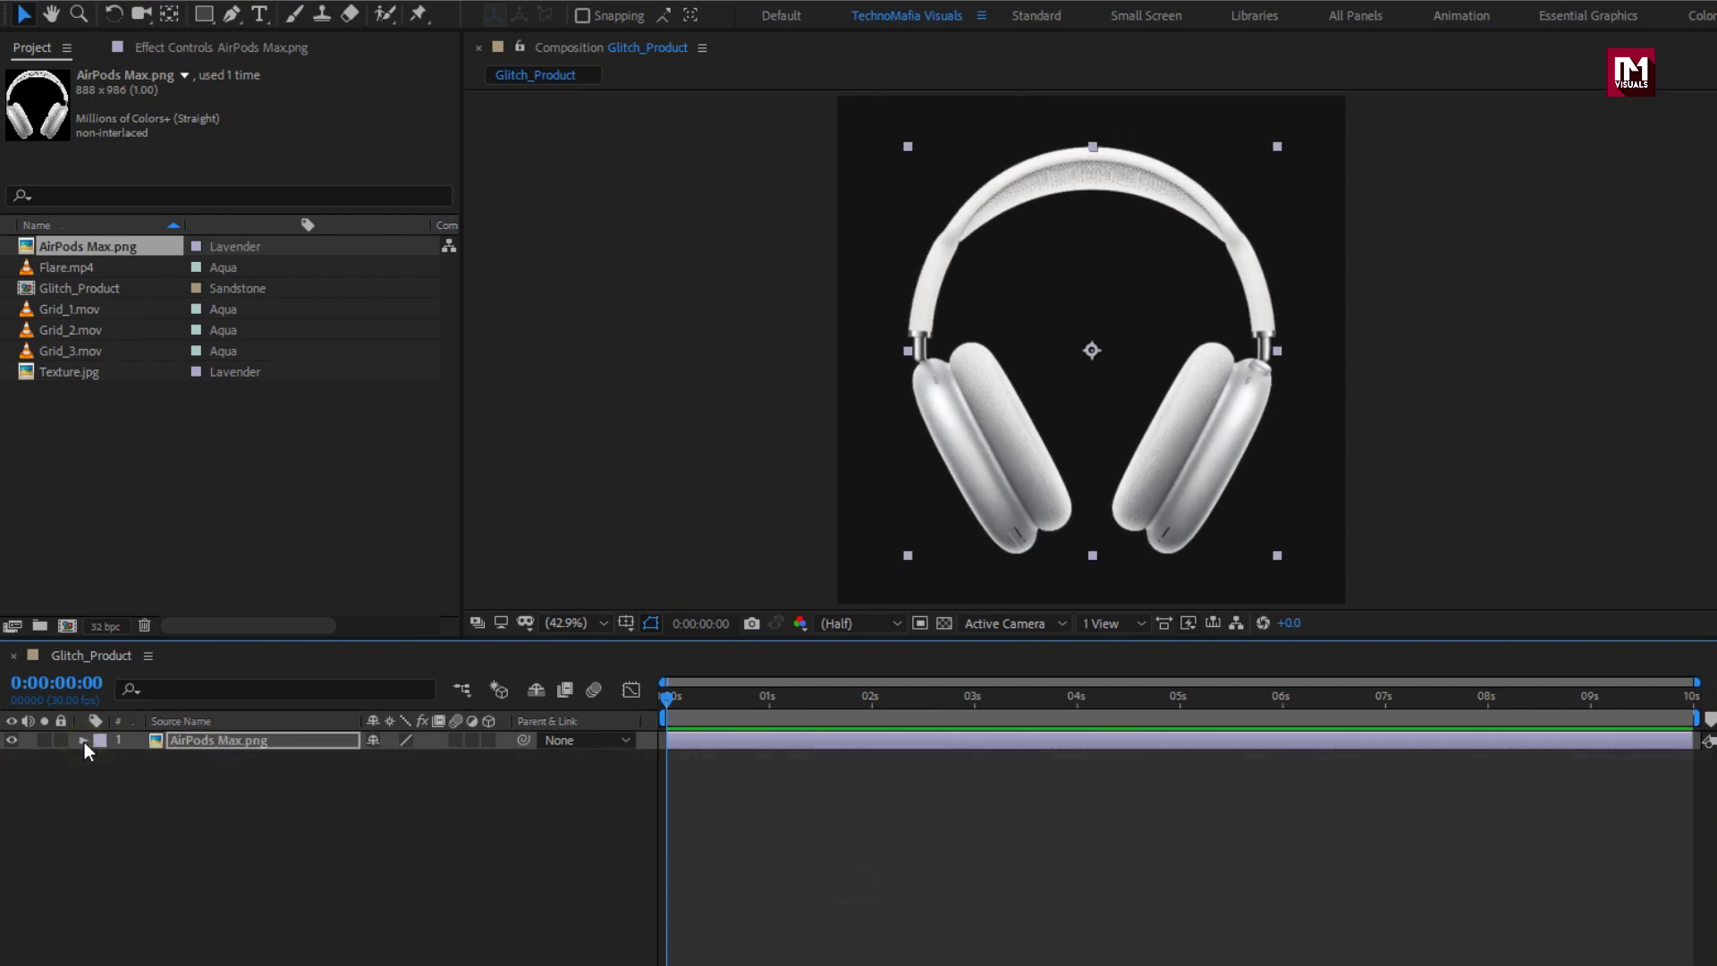
- Pre-compose the AirPods Max.png layer as Product, moving all attributes into the new composition
left_click(193, 741)
right_click(195, 738)
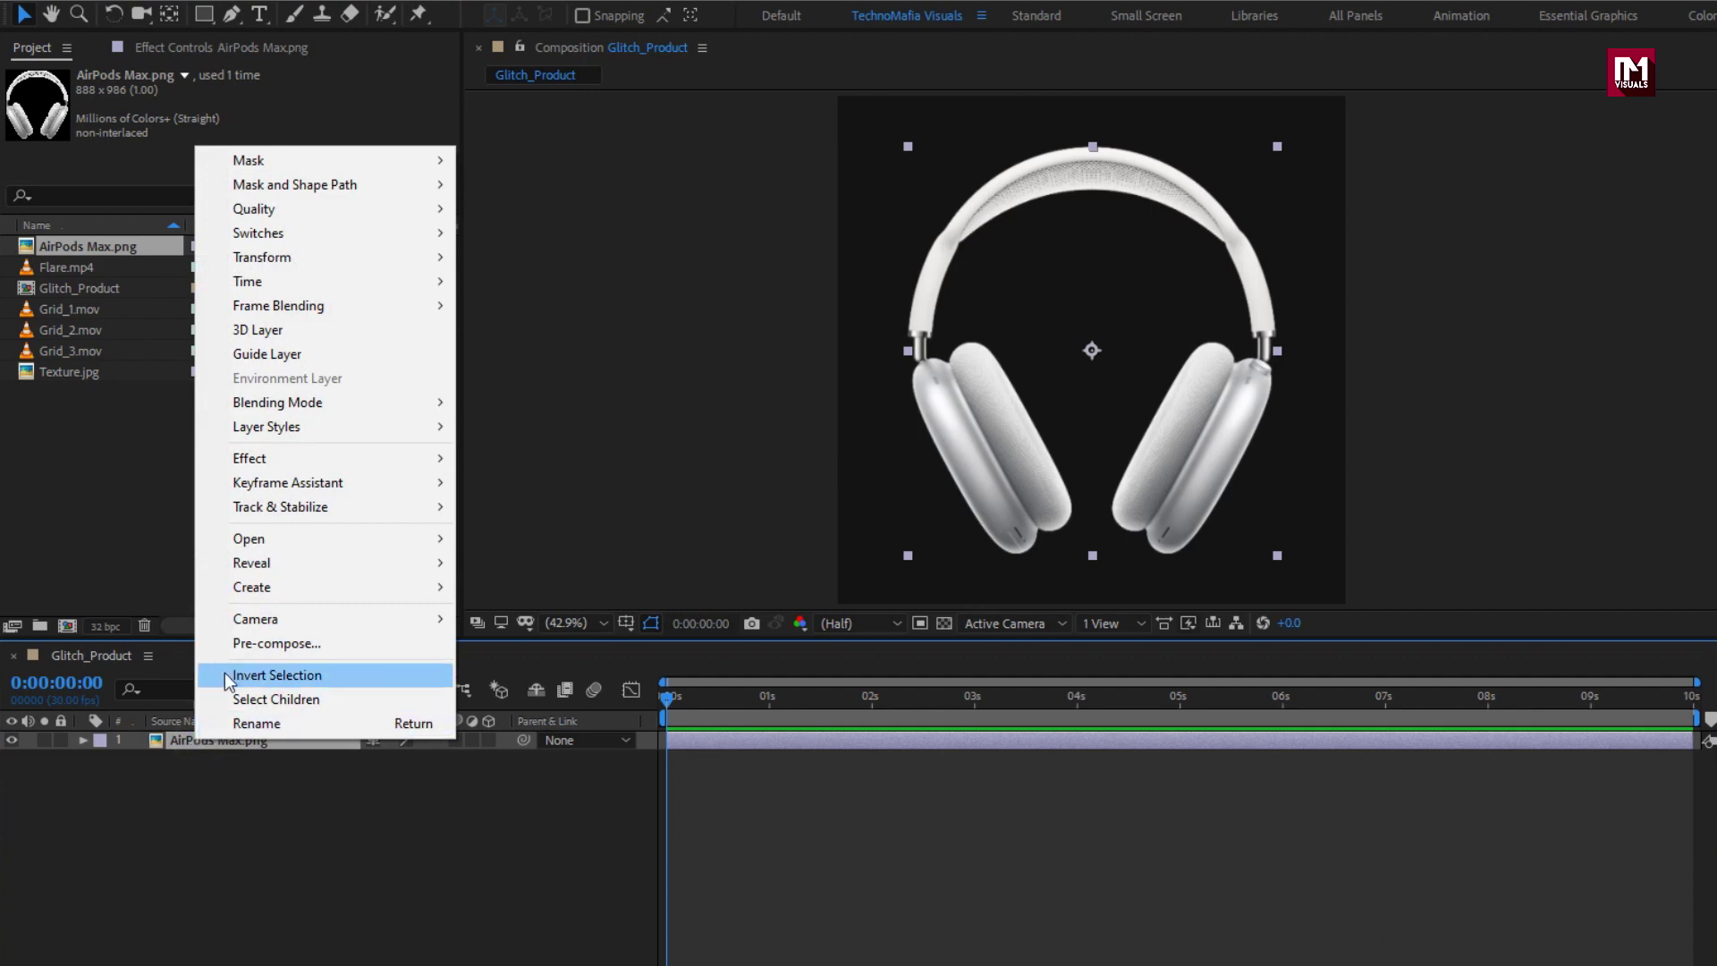
left_click(234, 646)
type("Product")
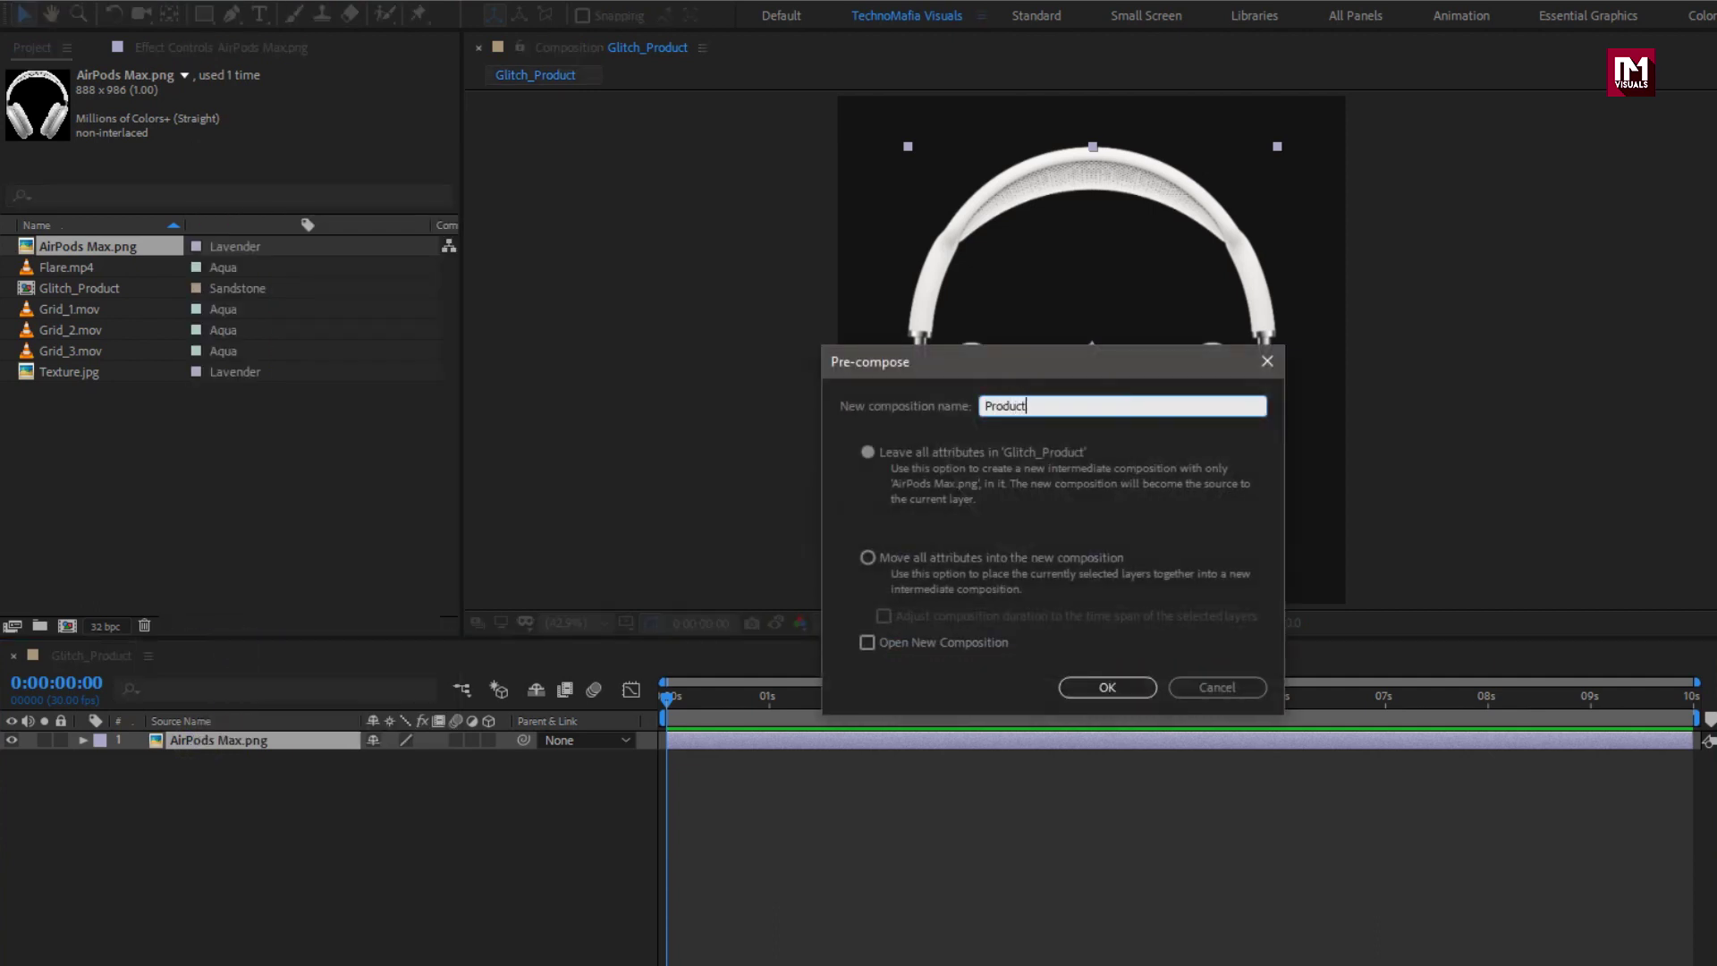
left_click(869, 558)
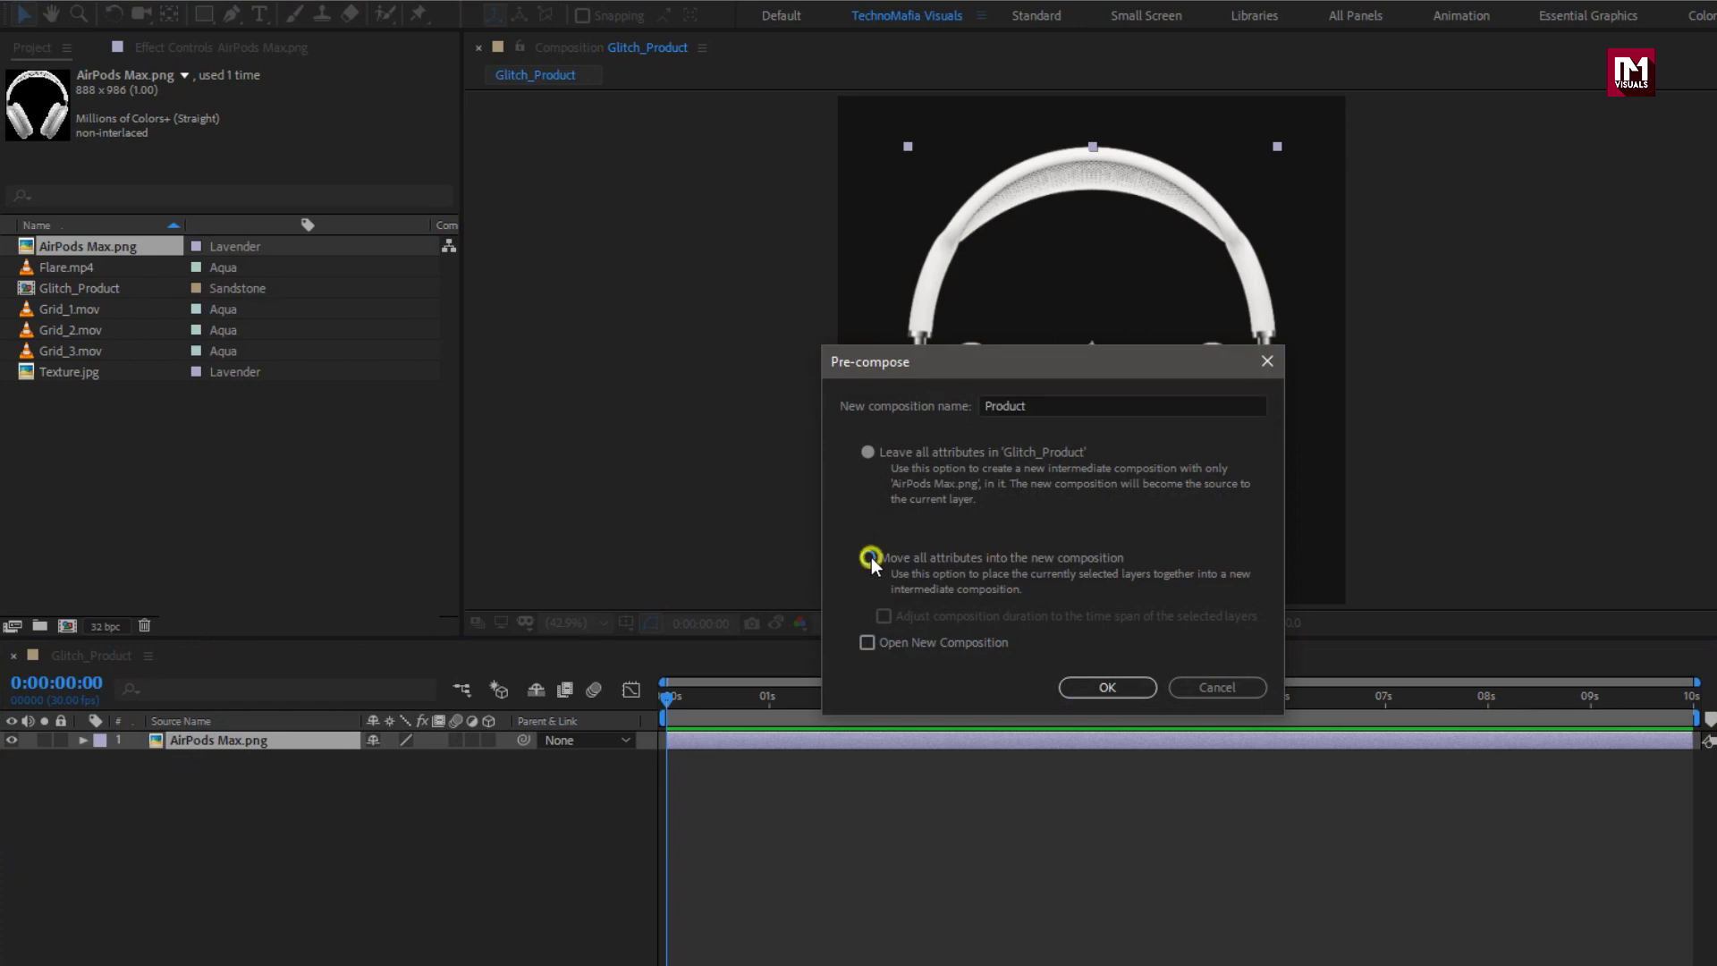
left_click(1105, 687)
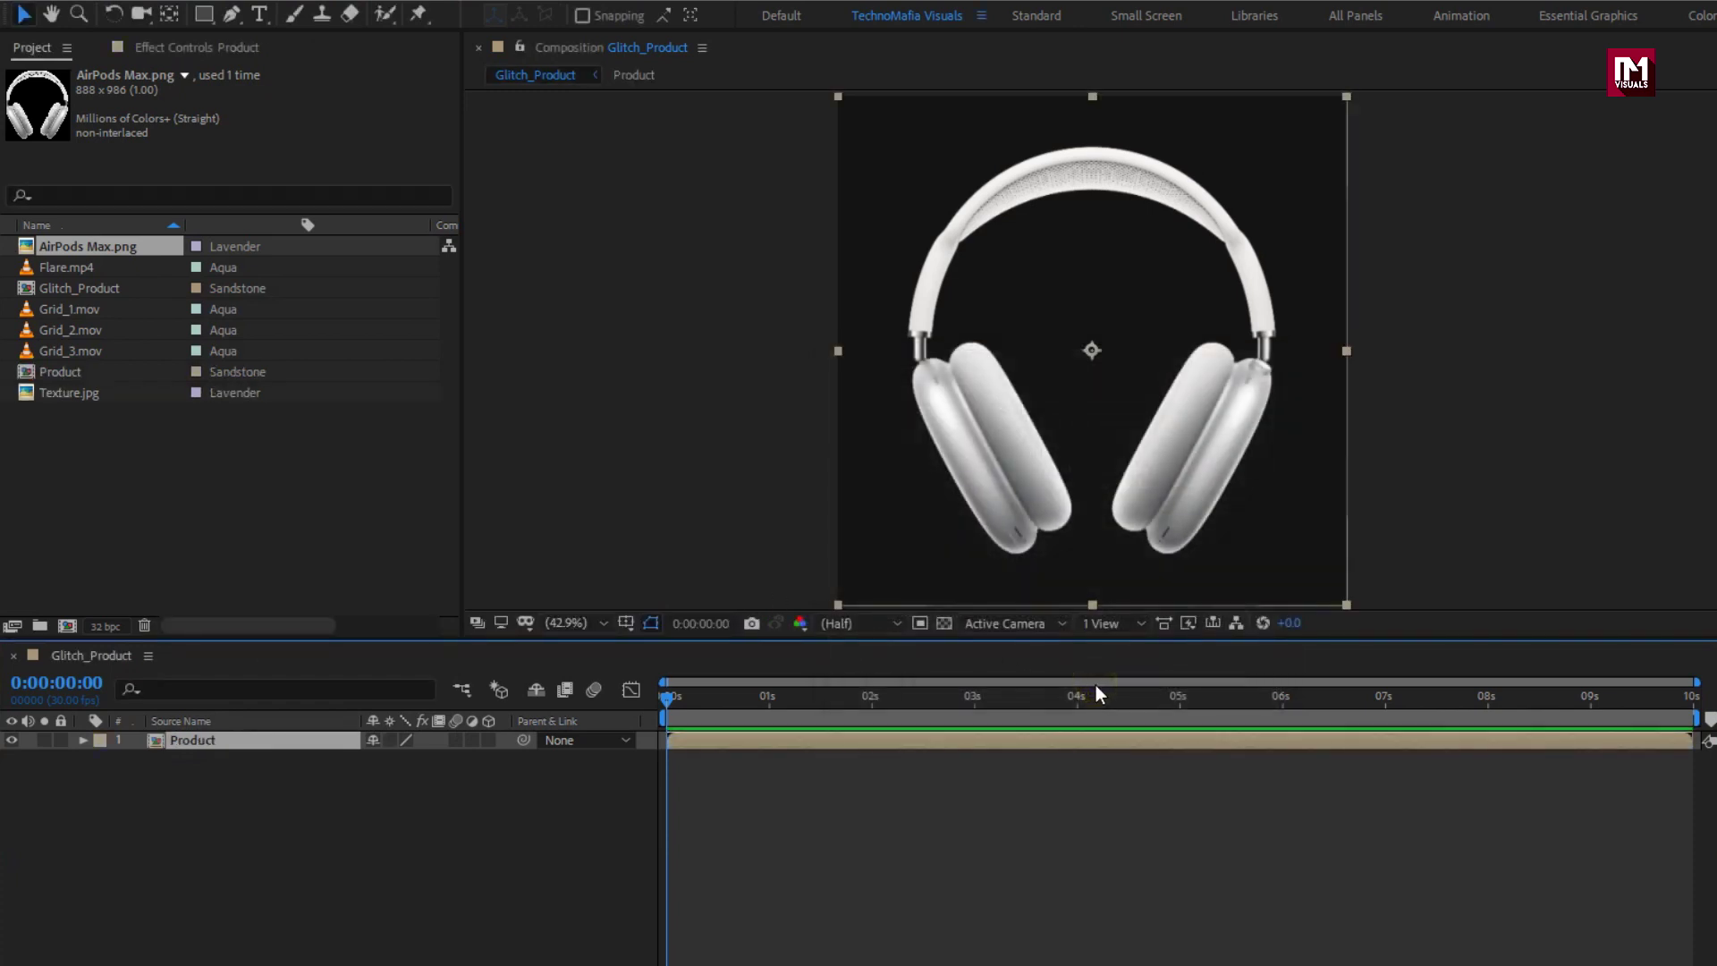
- Place Grid_1.mov above the Product layer, use it as Product's alpha matte and preview the grid reveal
left_click_drag(67, 313, 228, 734)
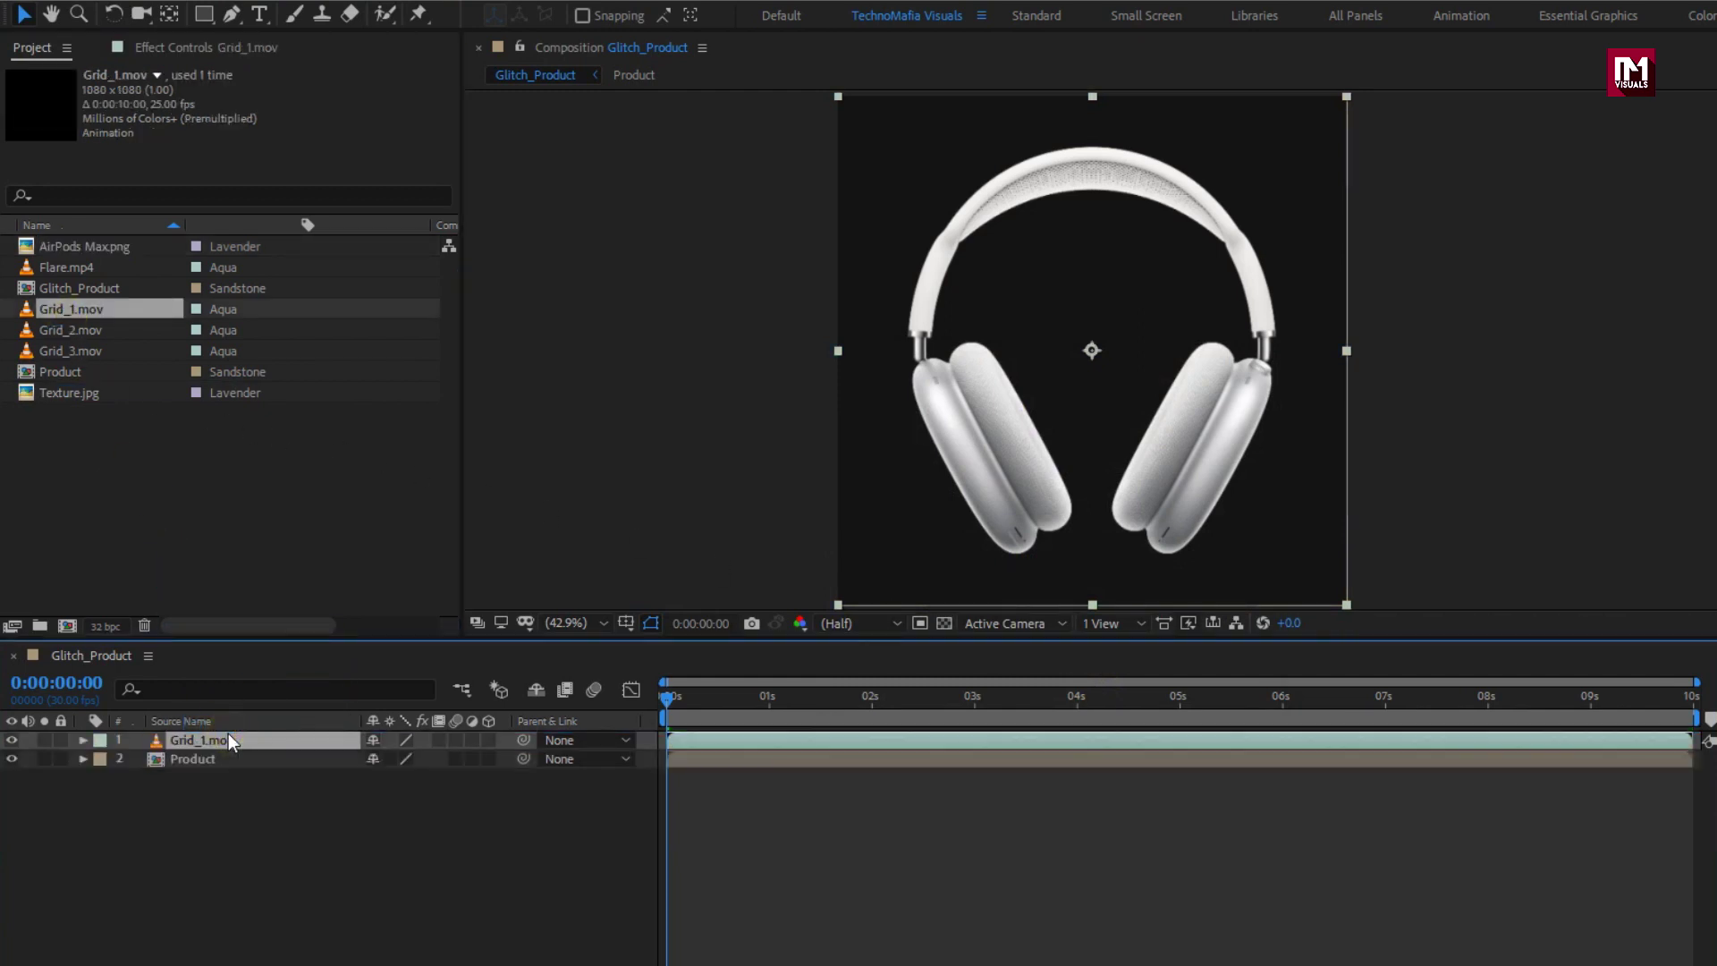
left_click(220, 758)
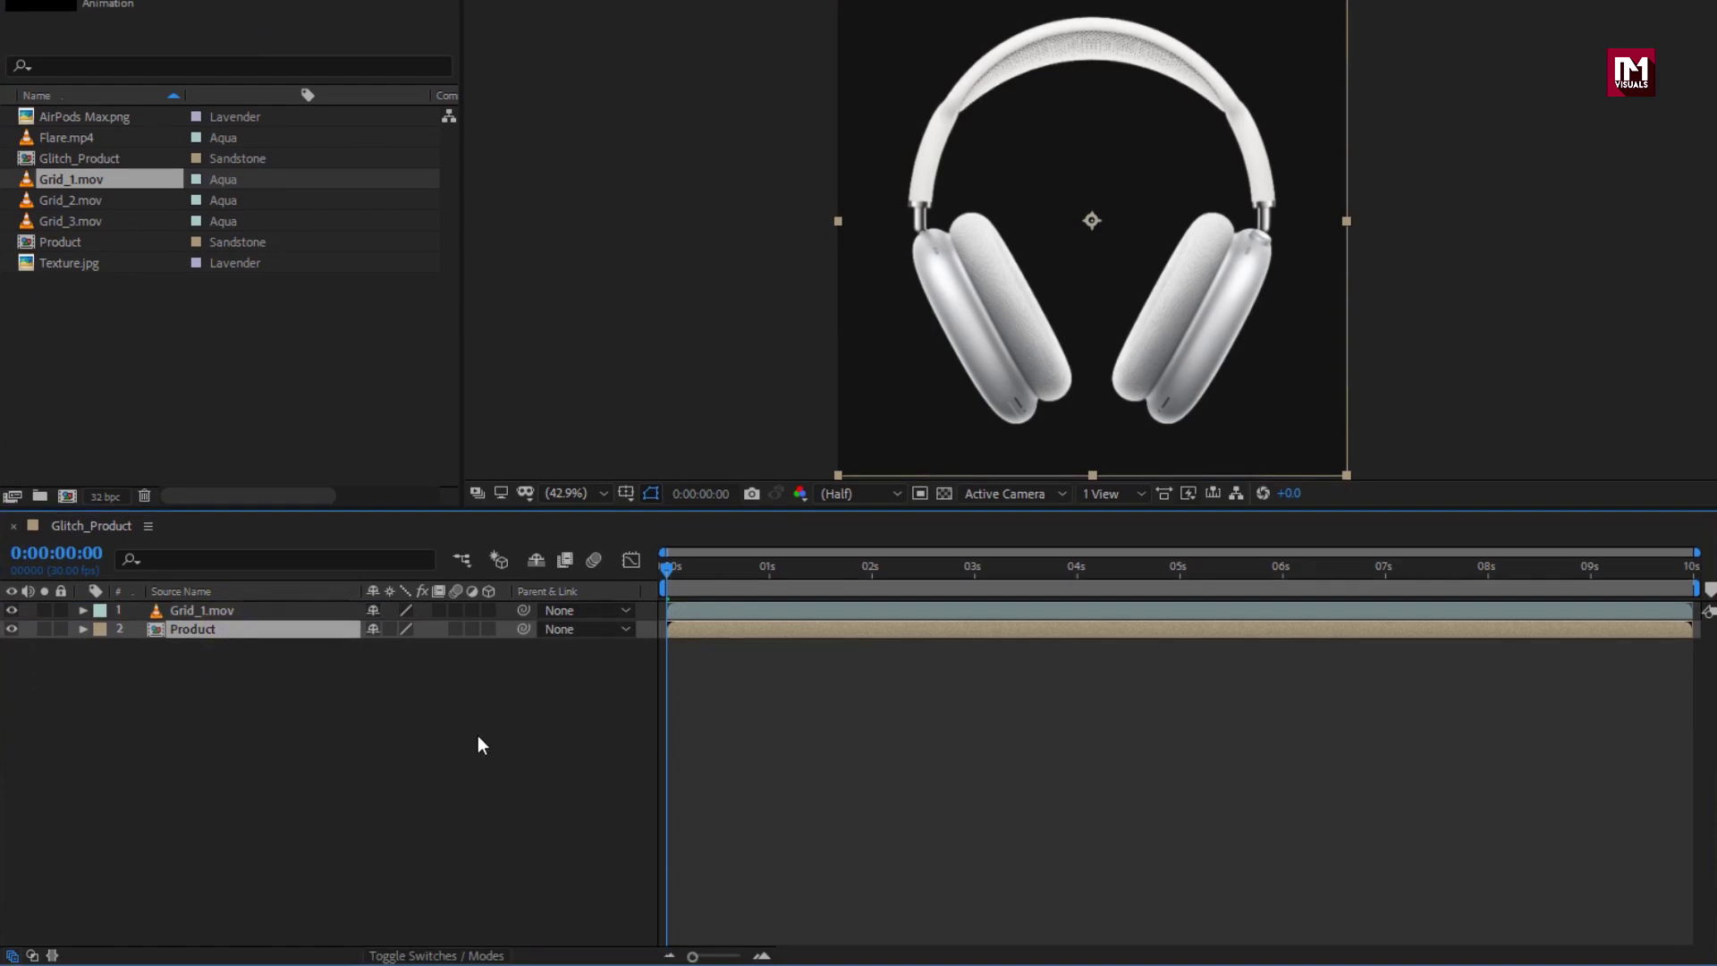
left_click(469, 953)
left_click(476, 630)
left_click(485, 684)
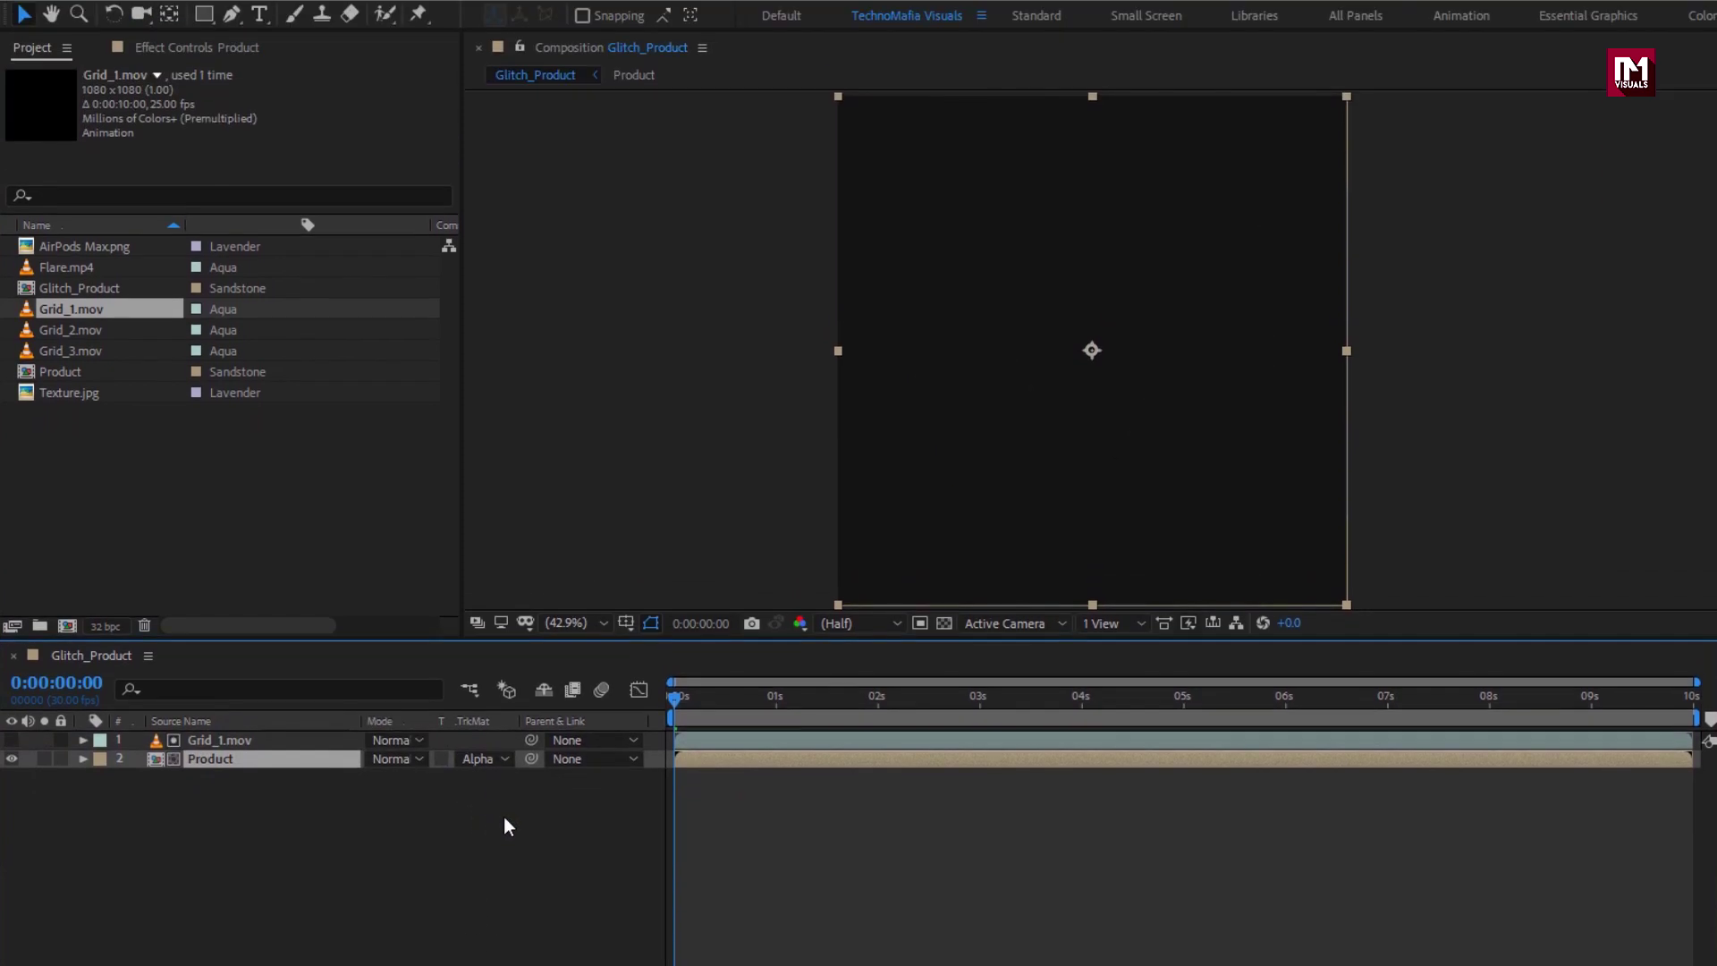
left_click_drag(680, 696, 851, 695)
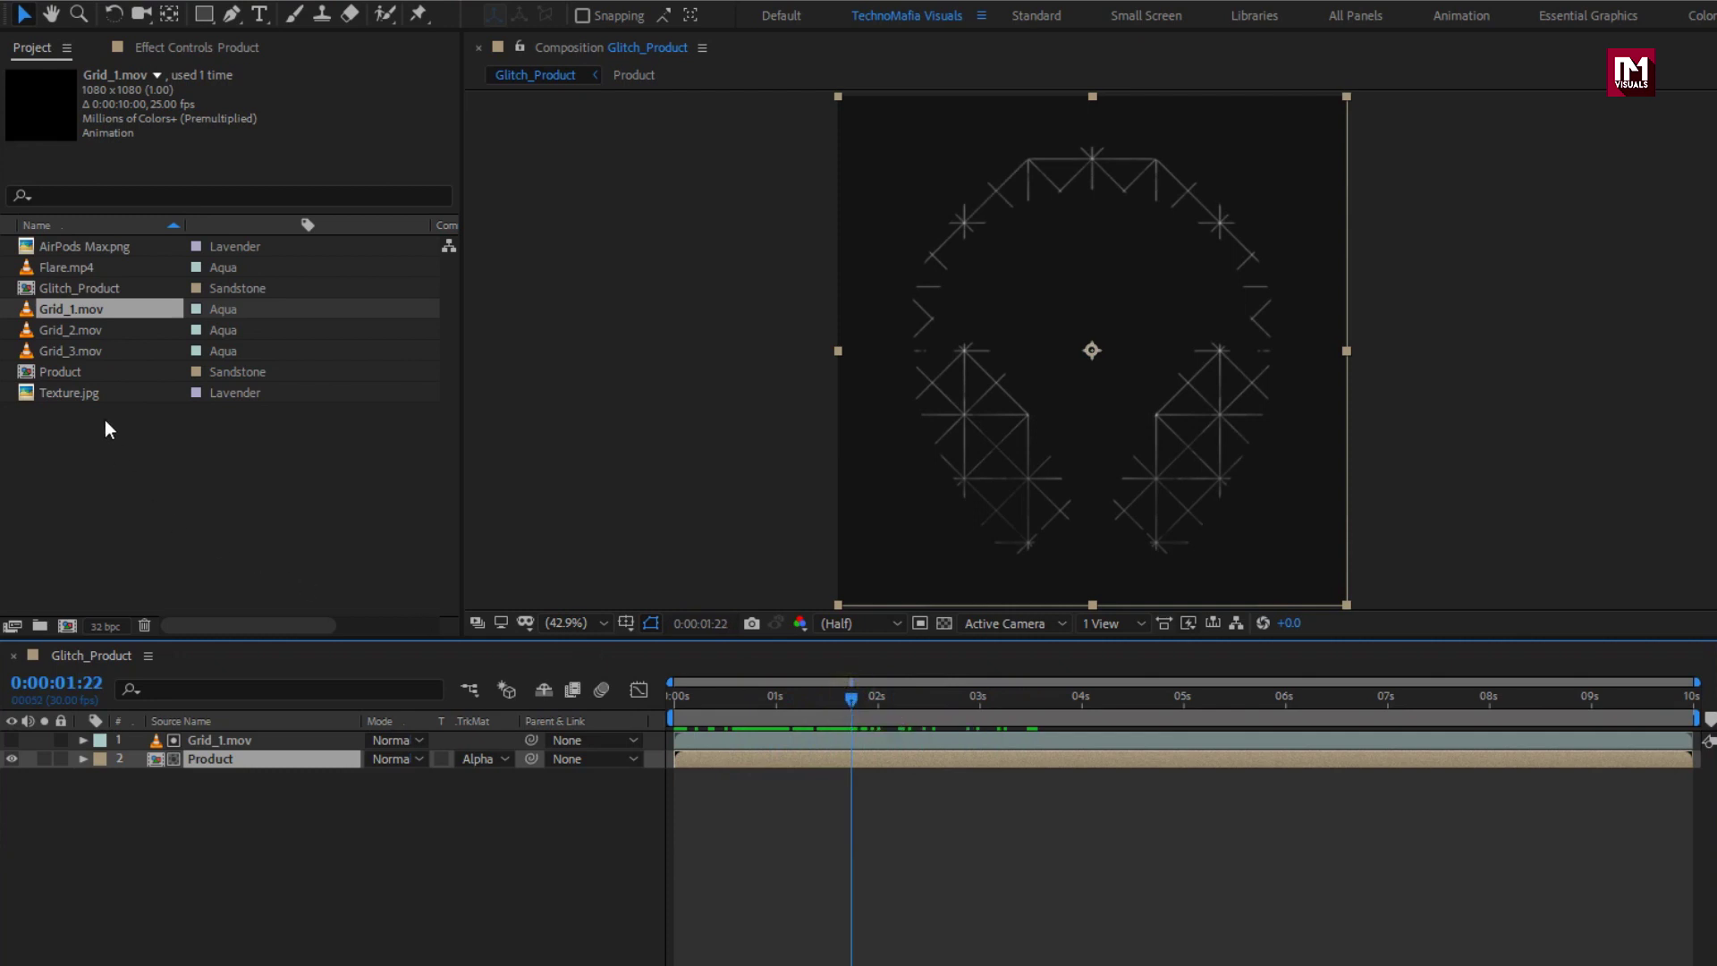
- Add a second Product composition as the topmost layer and place Grid_2.mov above it
left_click(75, 374)
left_click_drag(75, 375, 240, 740)
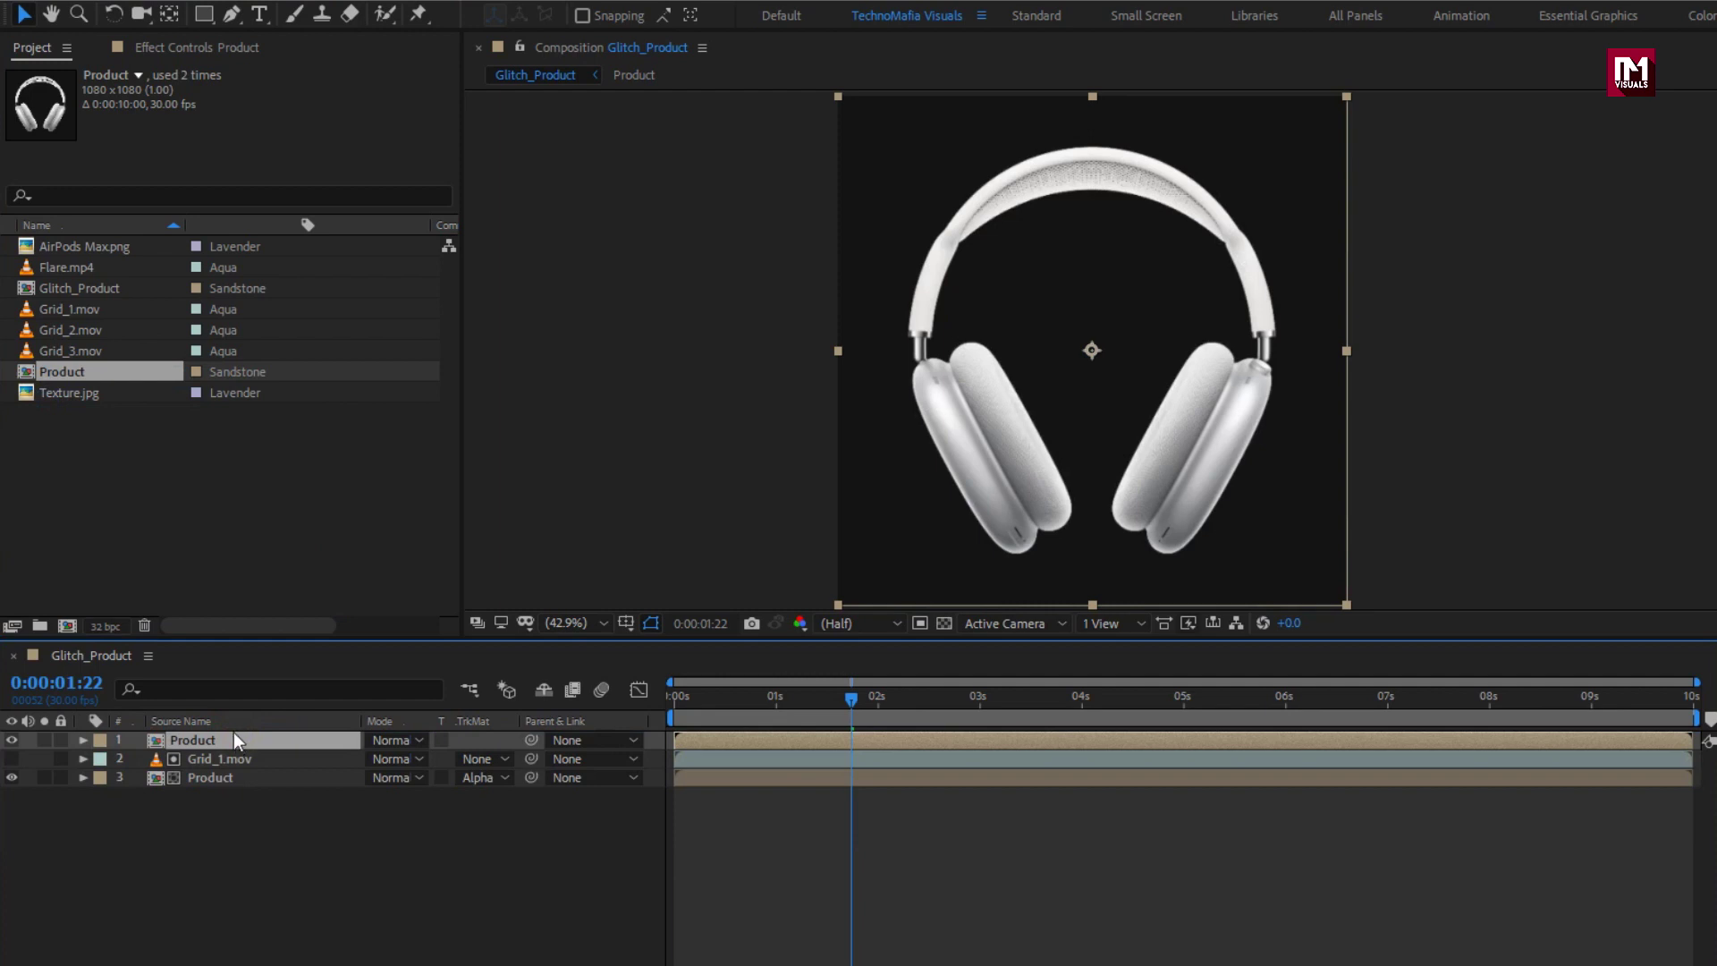
left_click_drag(67, 337, 252, 737)
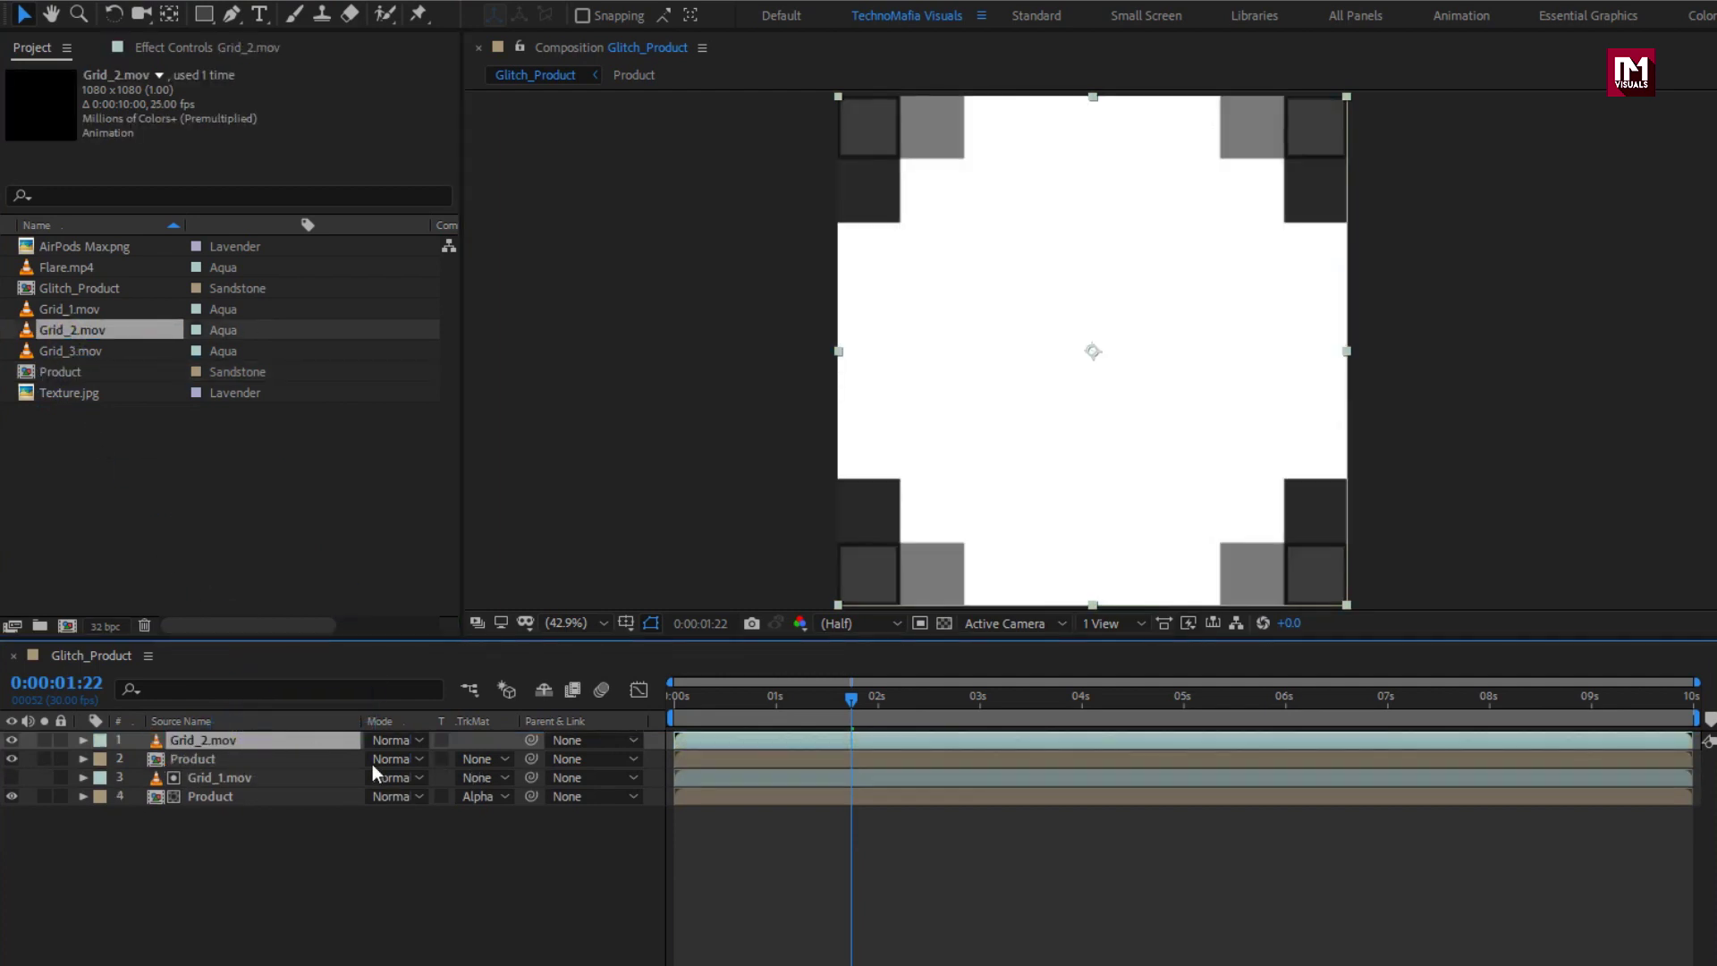
- Shift the Grid_2.mov layer and the upper Product layer to start at 0:00:00:10
left_click(721, 696)
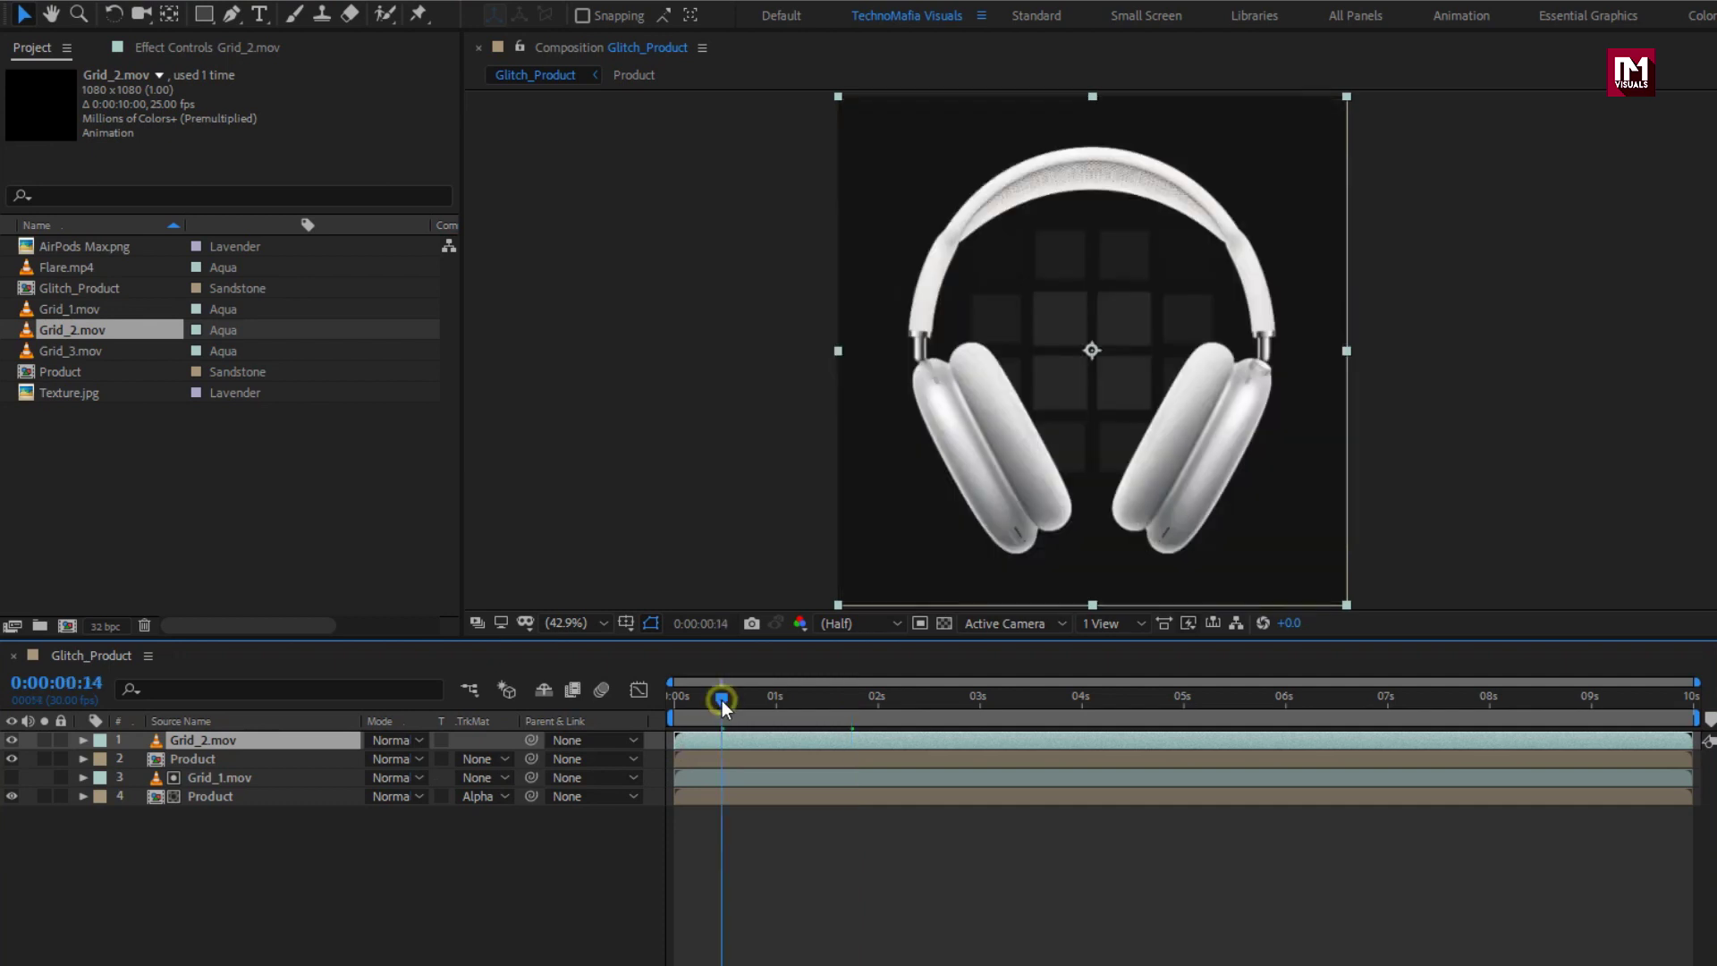
left_click_drag(721, 701, 709, 707)
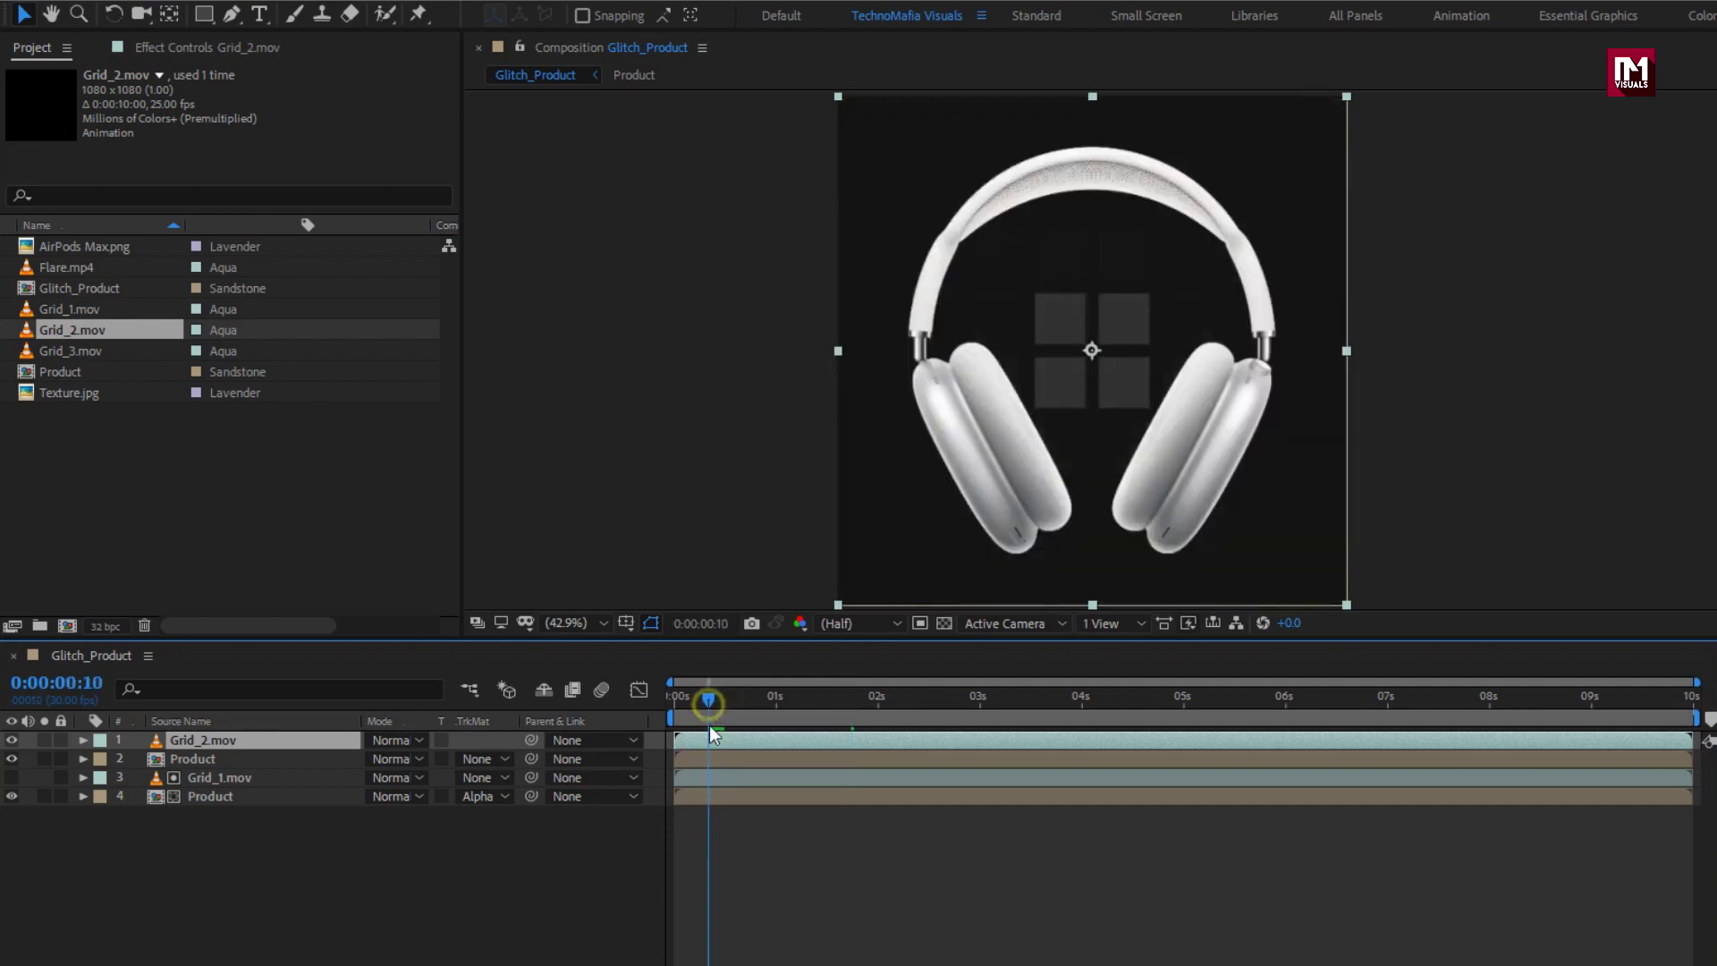
left_click(695, 760)
left_click(701, 743)
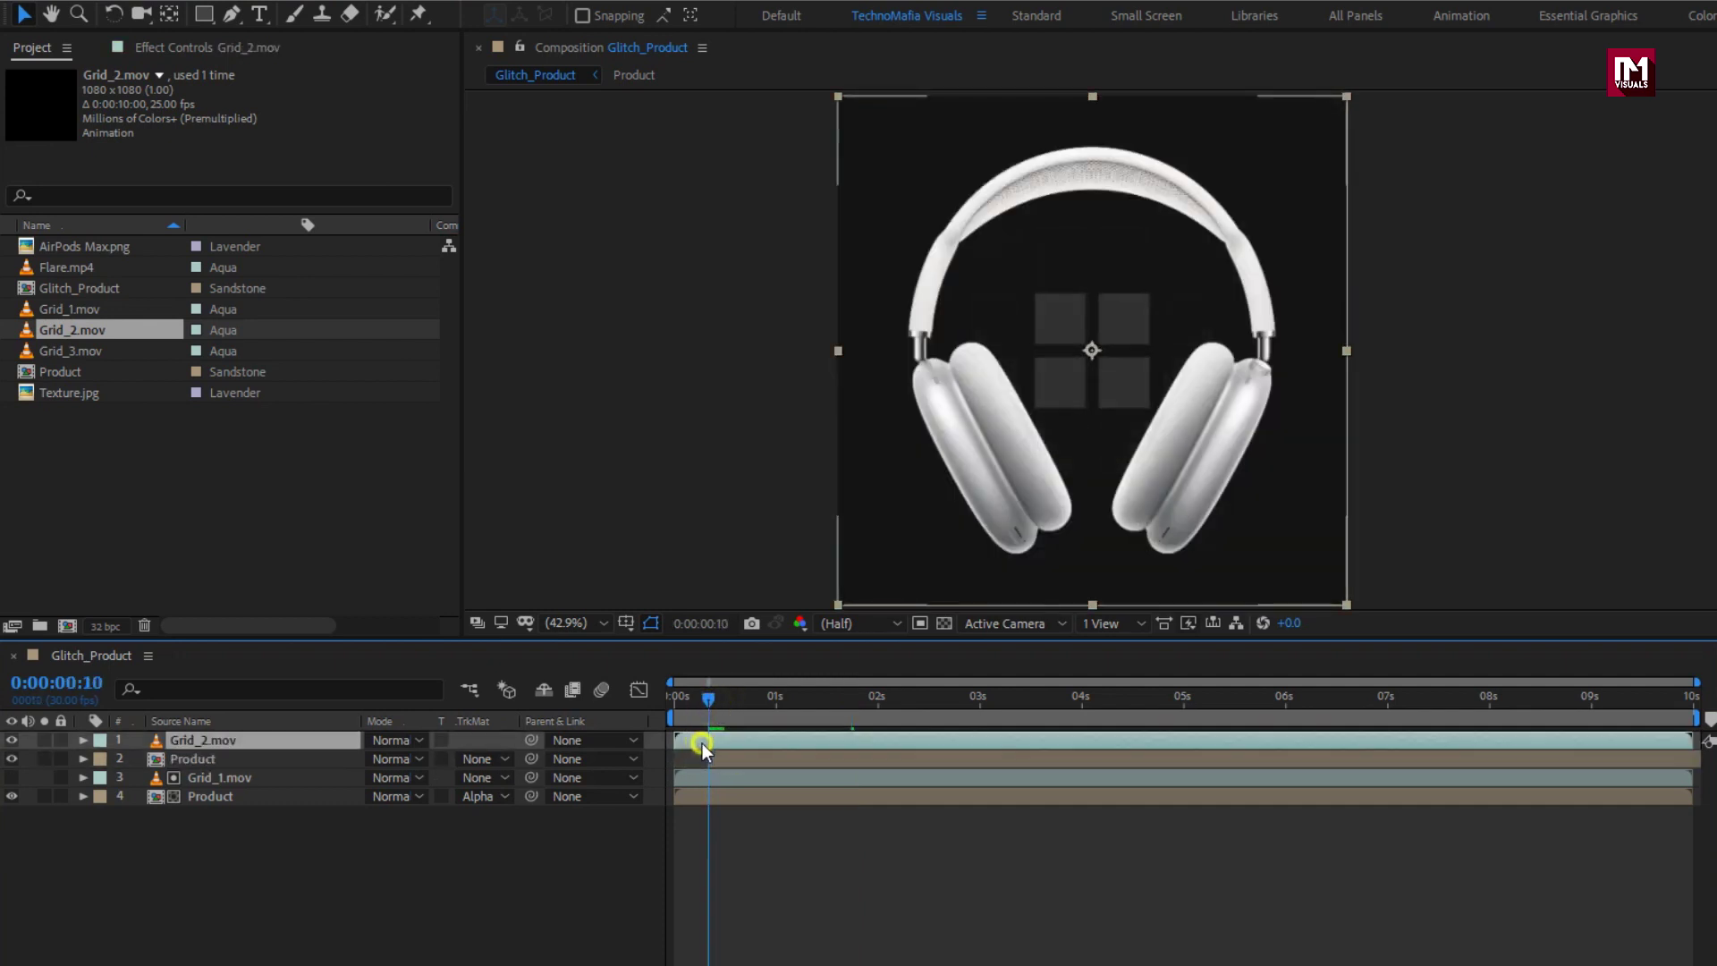
left_click_drag(701, 743, 735, 738)
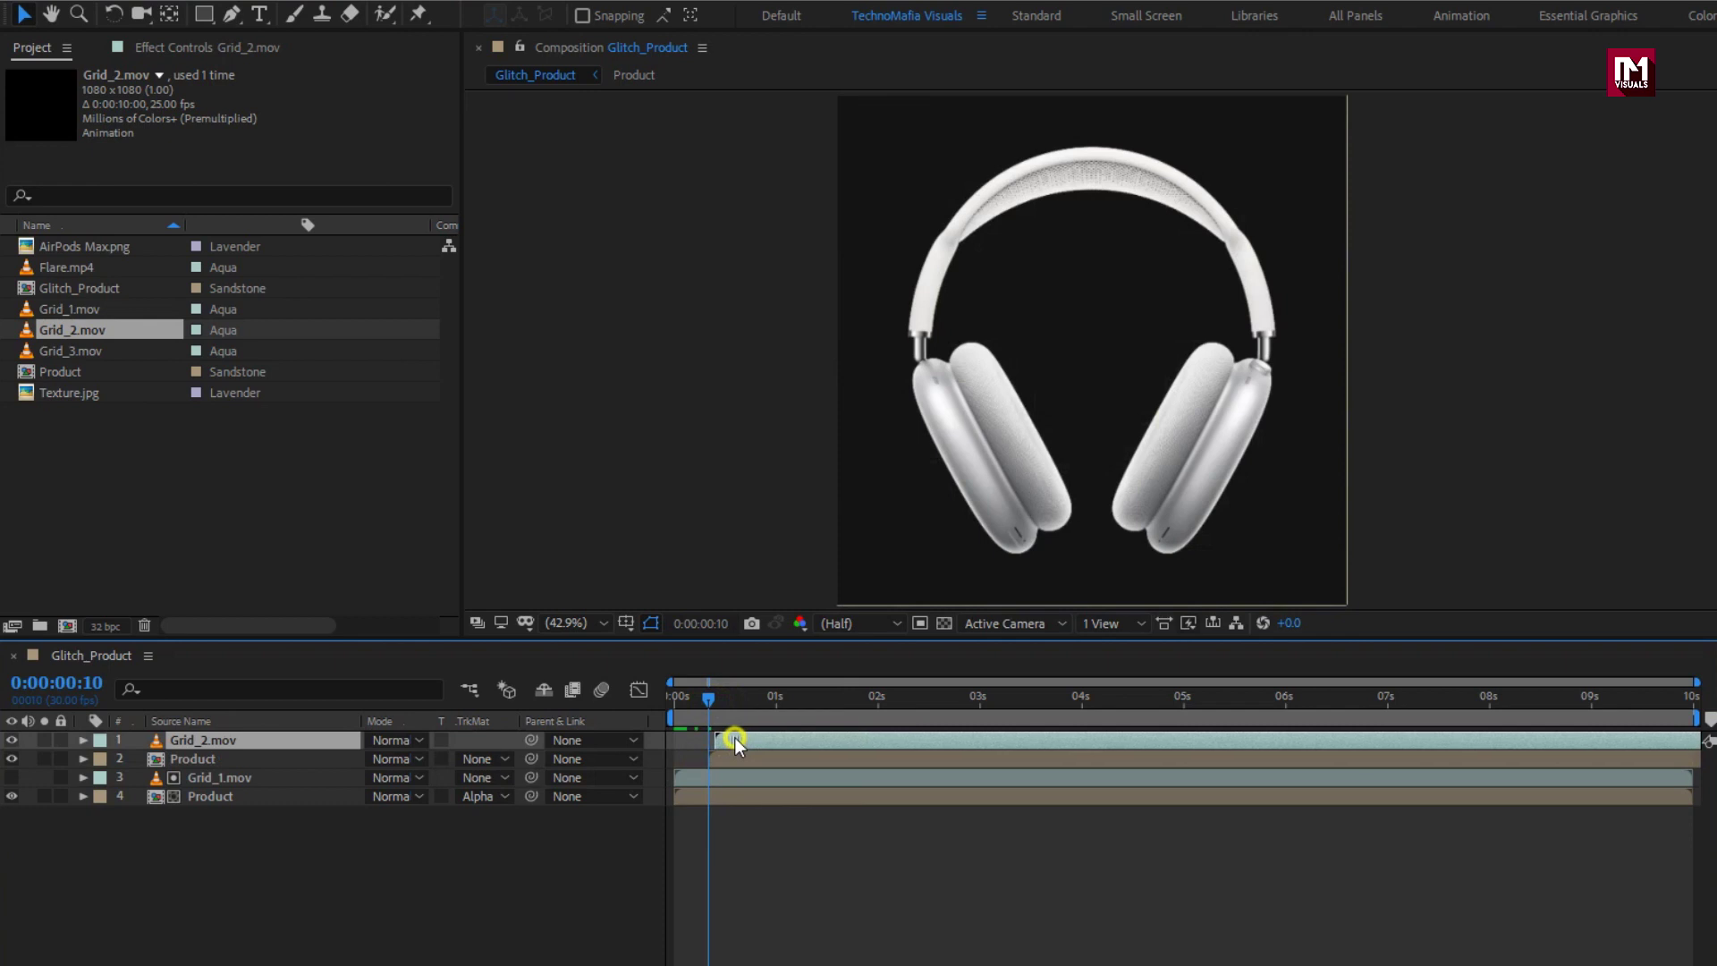
- Set the upper Product layer's track matte to the alpha of Grid_2.mov and preview the reveal up to 0:00:02:09
left_click(233, 758)
left_click(474, 759)
left_click(487, 814)
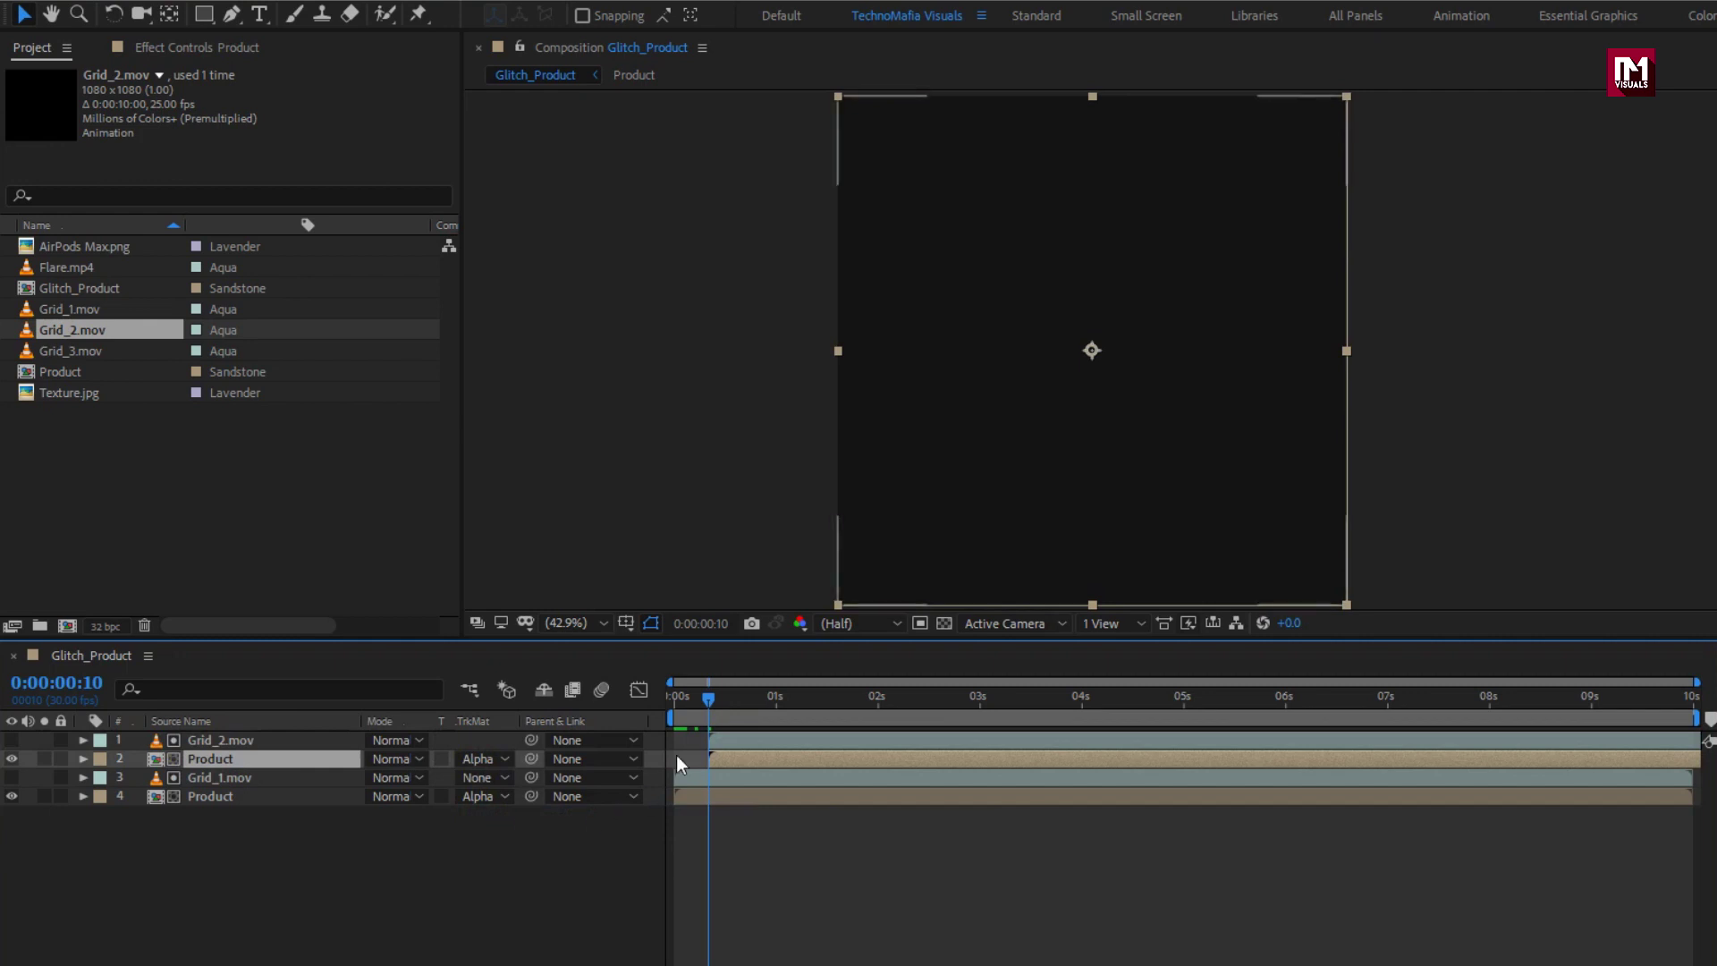
left_click_drag(707, 696, 908, 711)
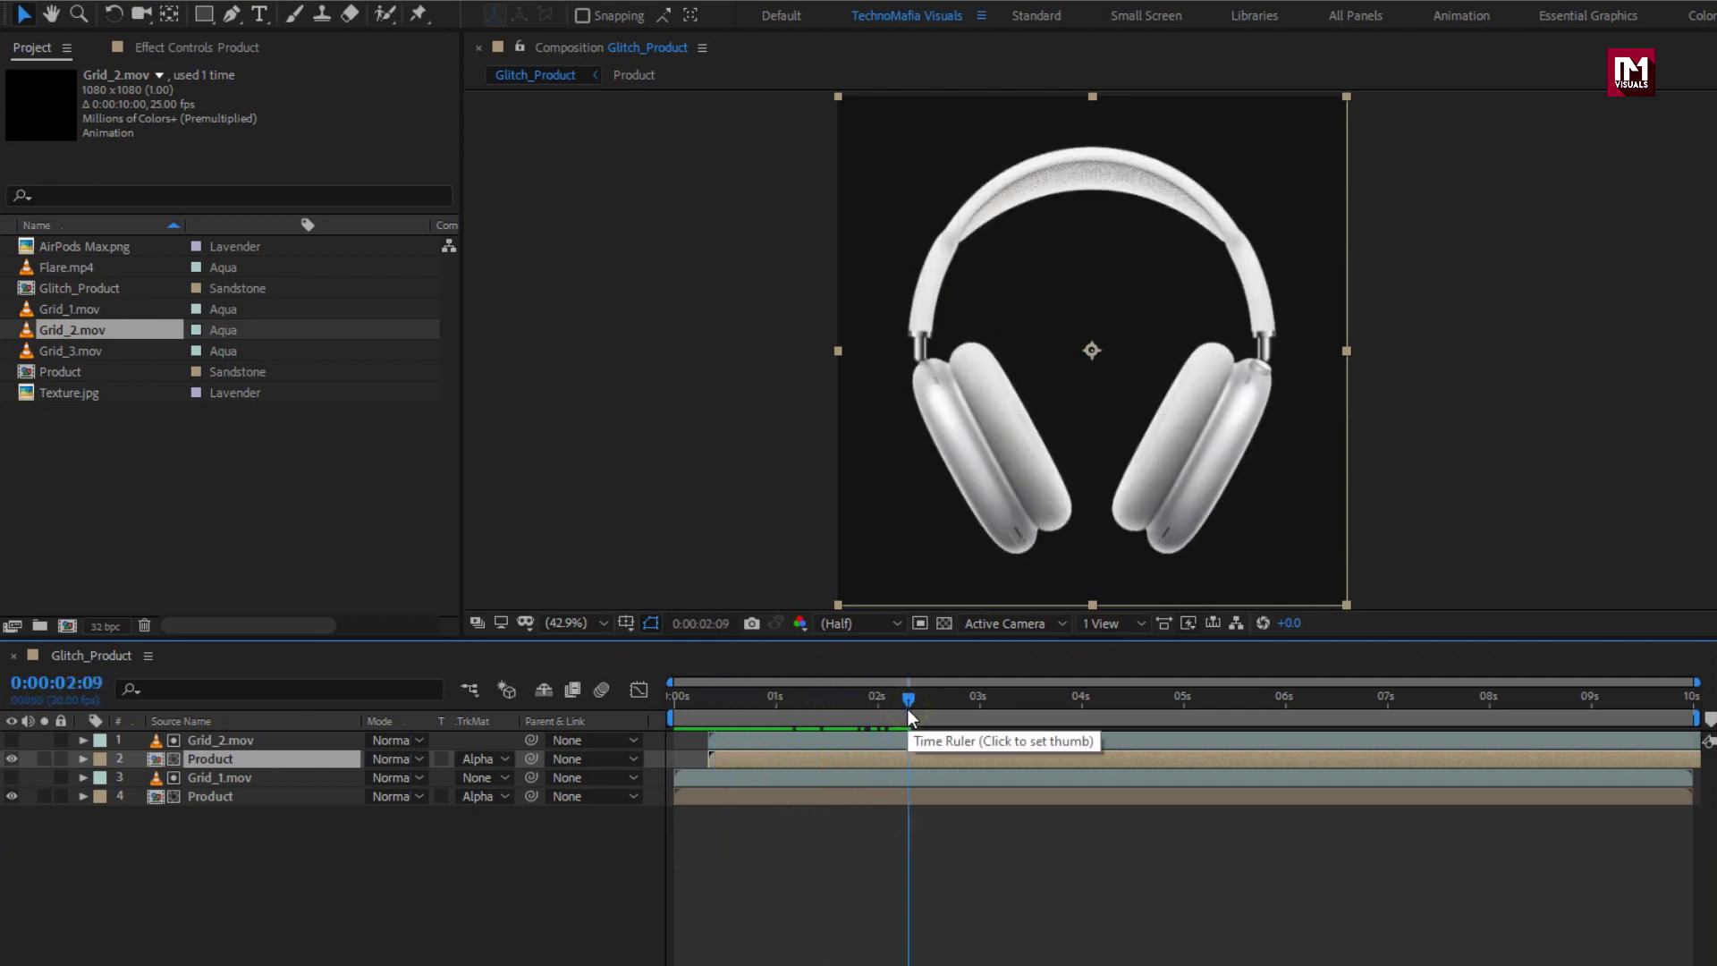
- Create a new adjustment layer above all the other layers in Glitch_Product
right_click(305, 864)
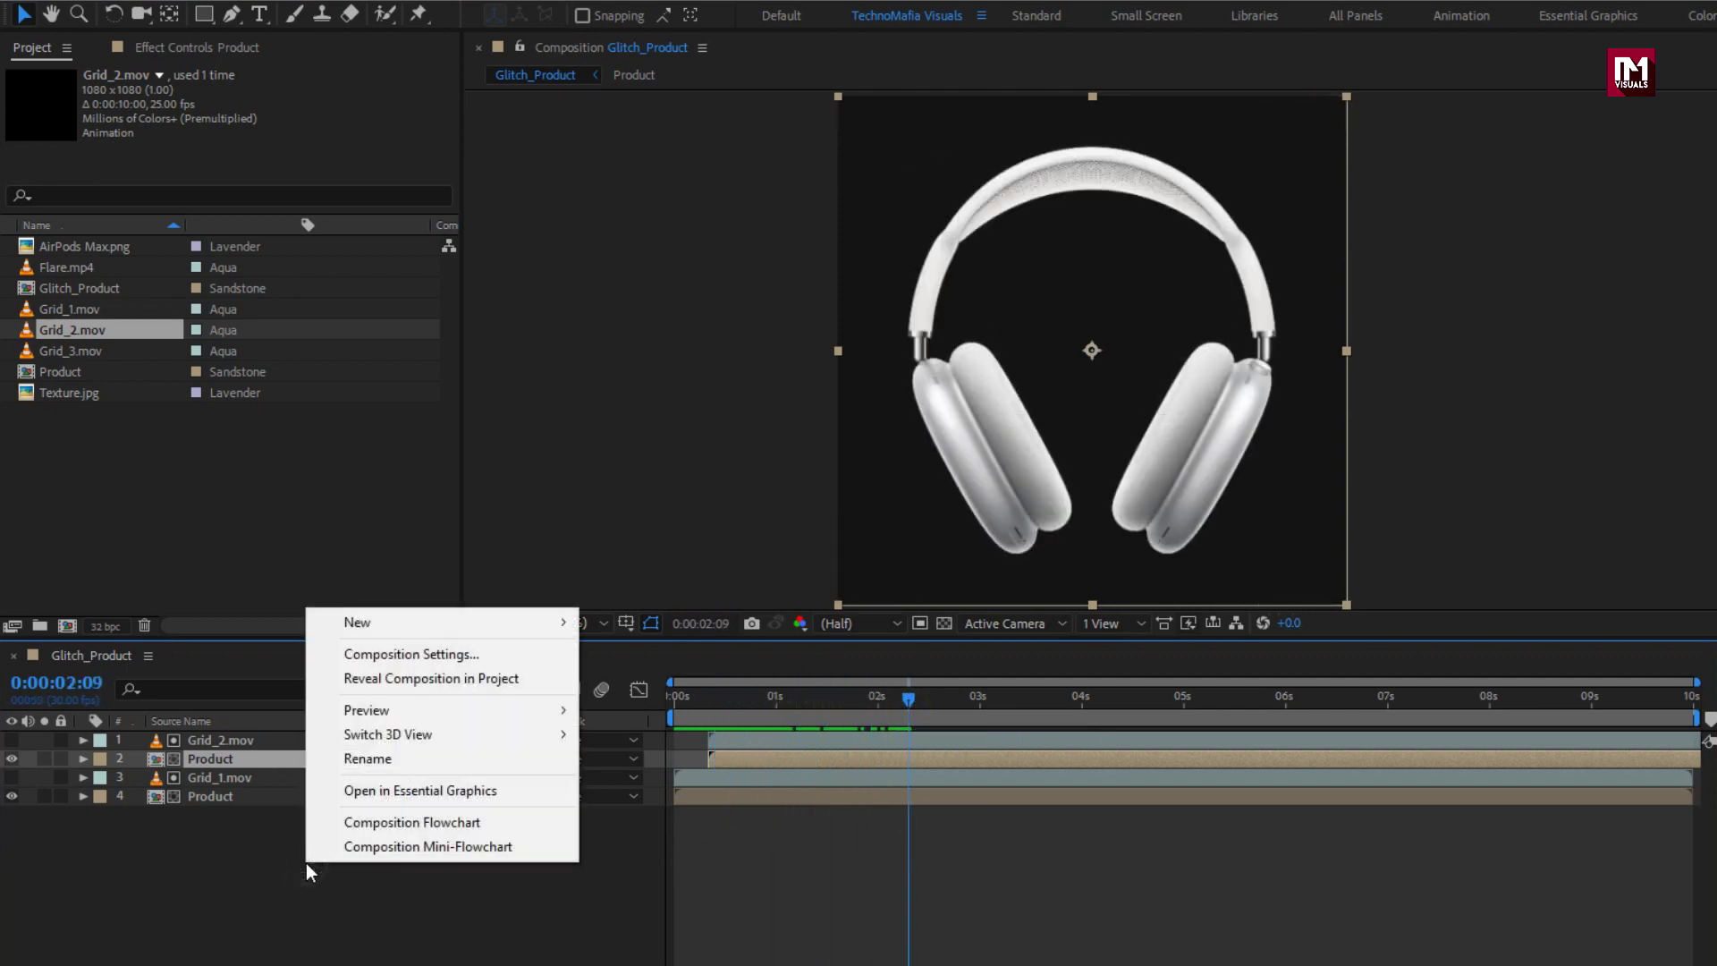
left_click(248, 868)
right_click(275, 889)
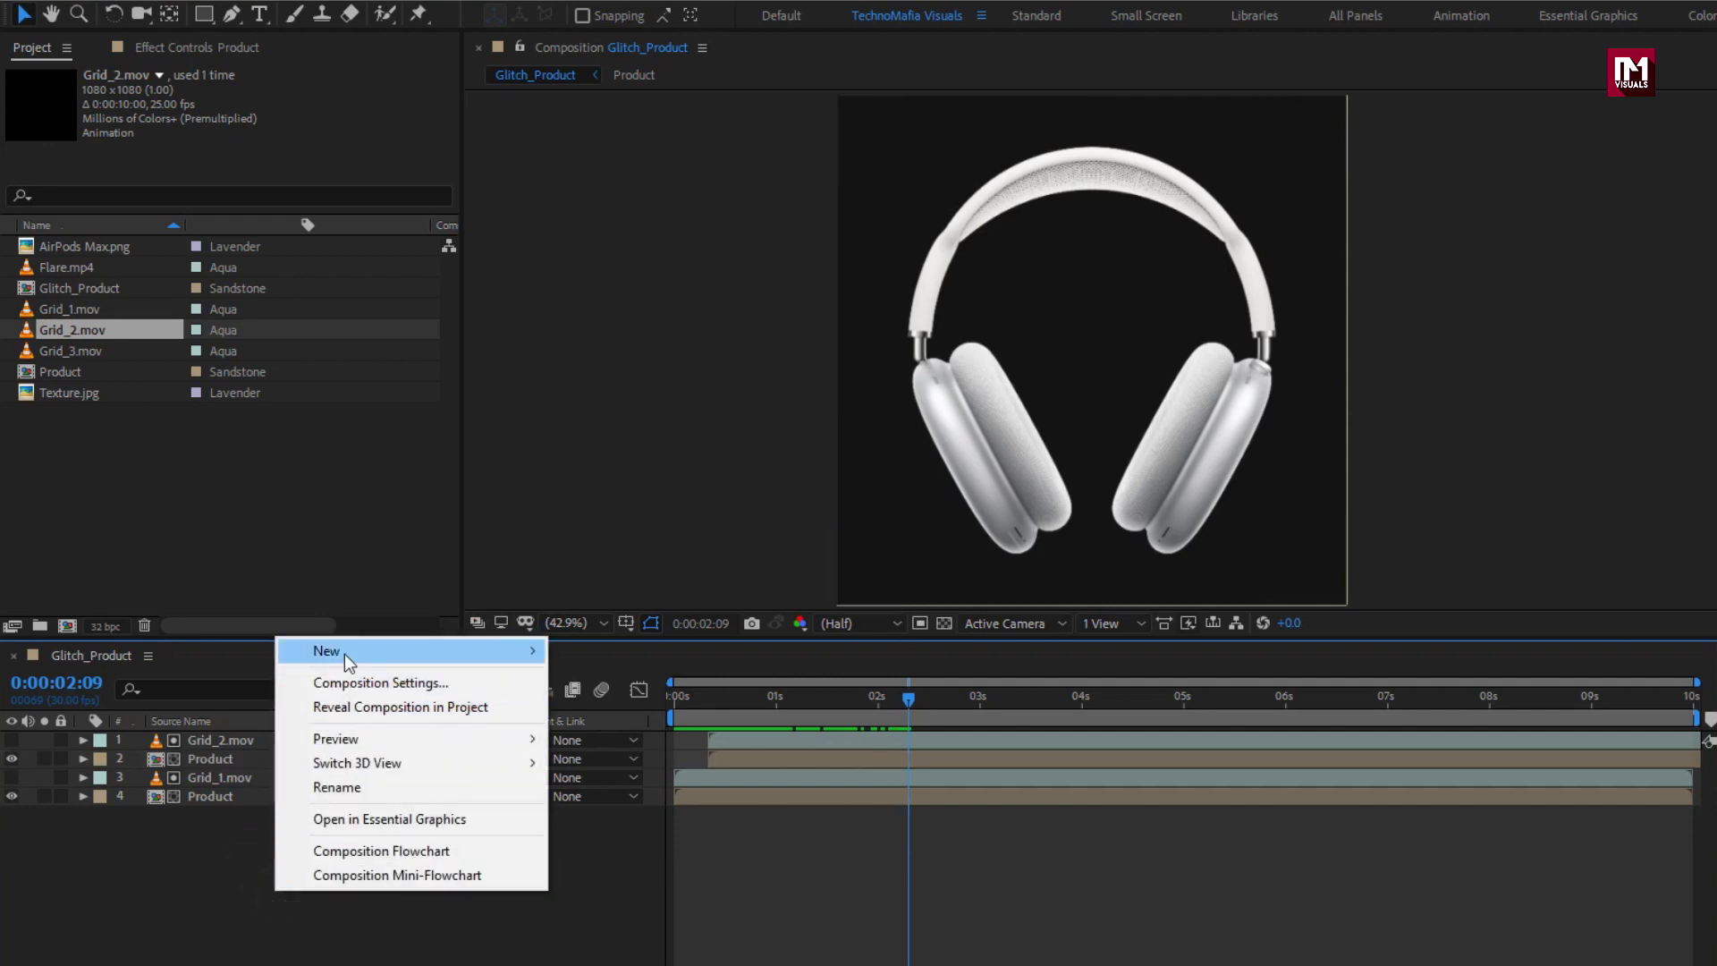
mouse_move(346, 652)
left_click(620, 830)
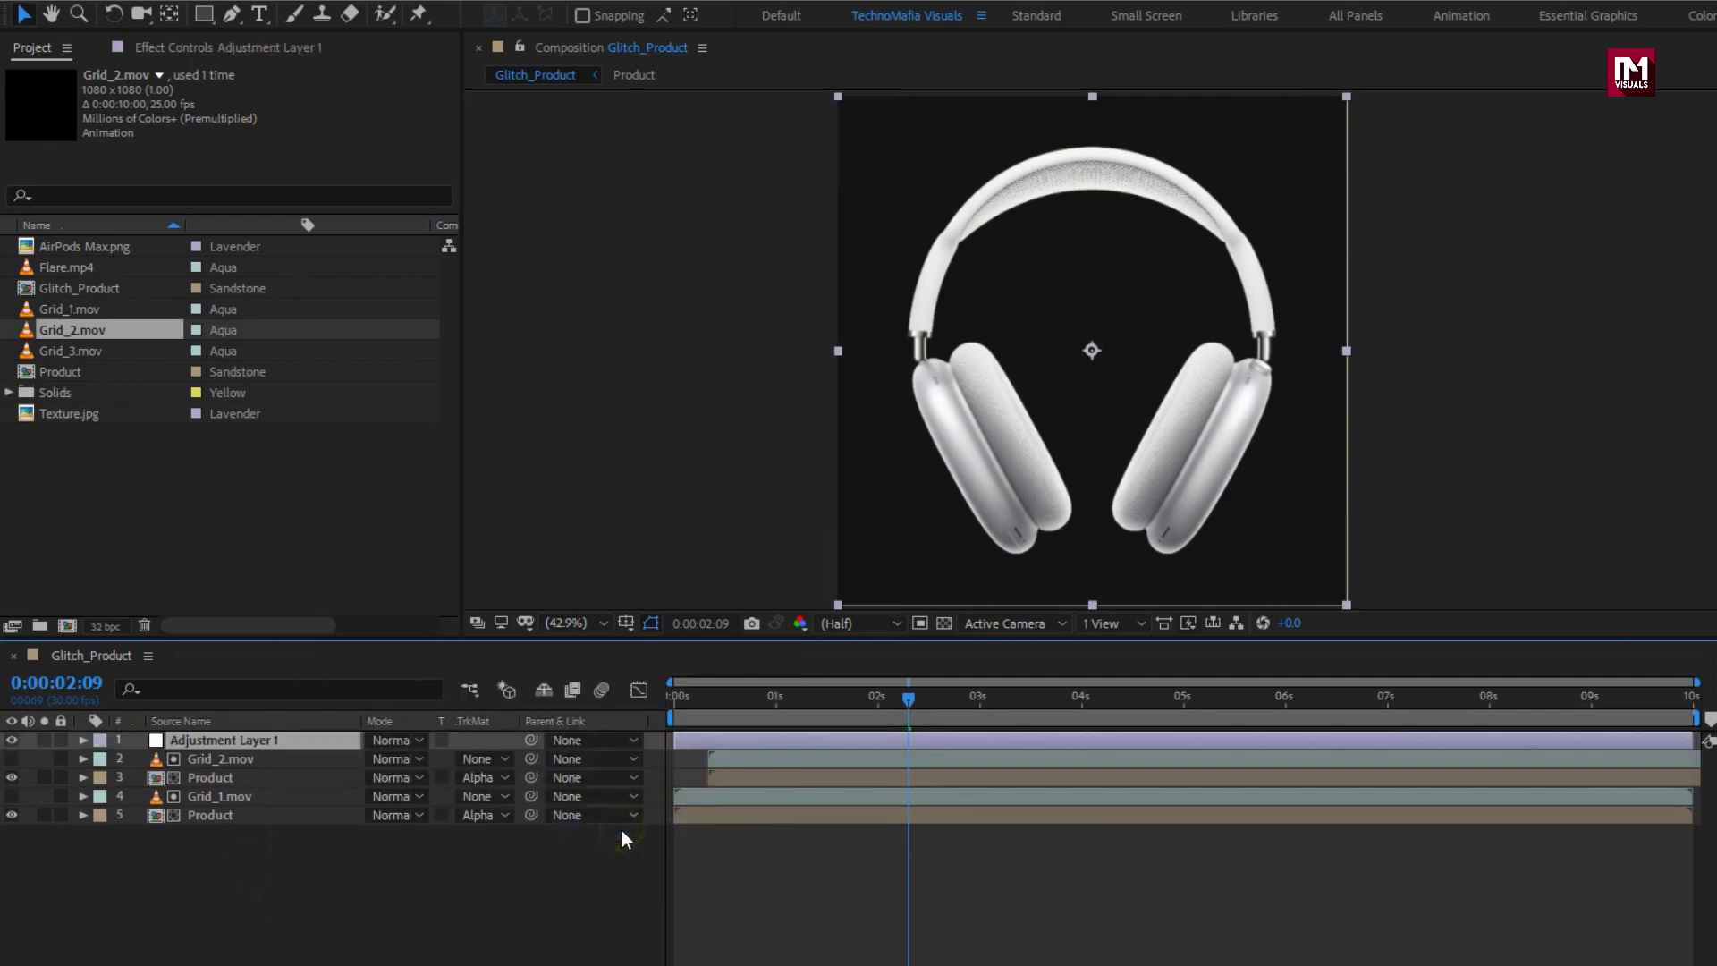
- Apply Wave Warp to the adjustment layer, move the playhead to 0:00:02:00 and set the wave type to Noise
left_click(1476, 89)
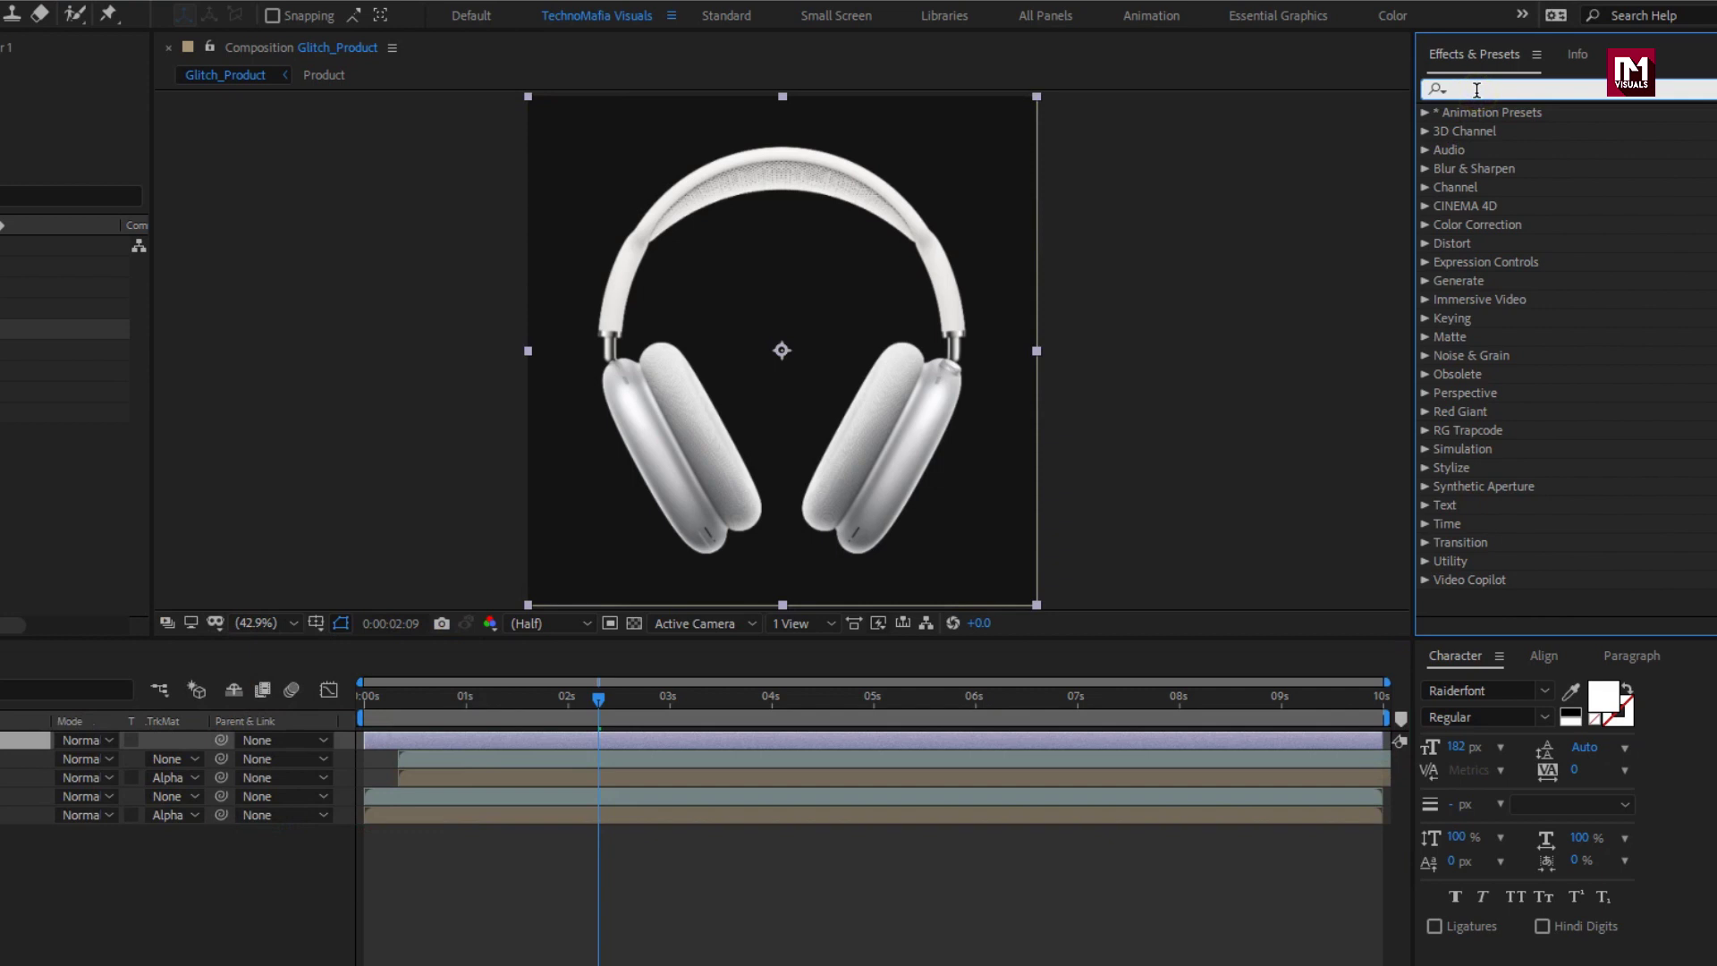
type("wav")
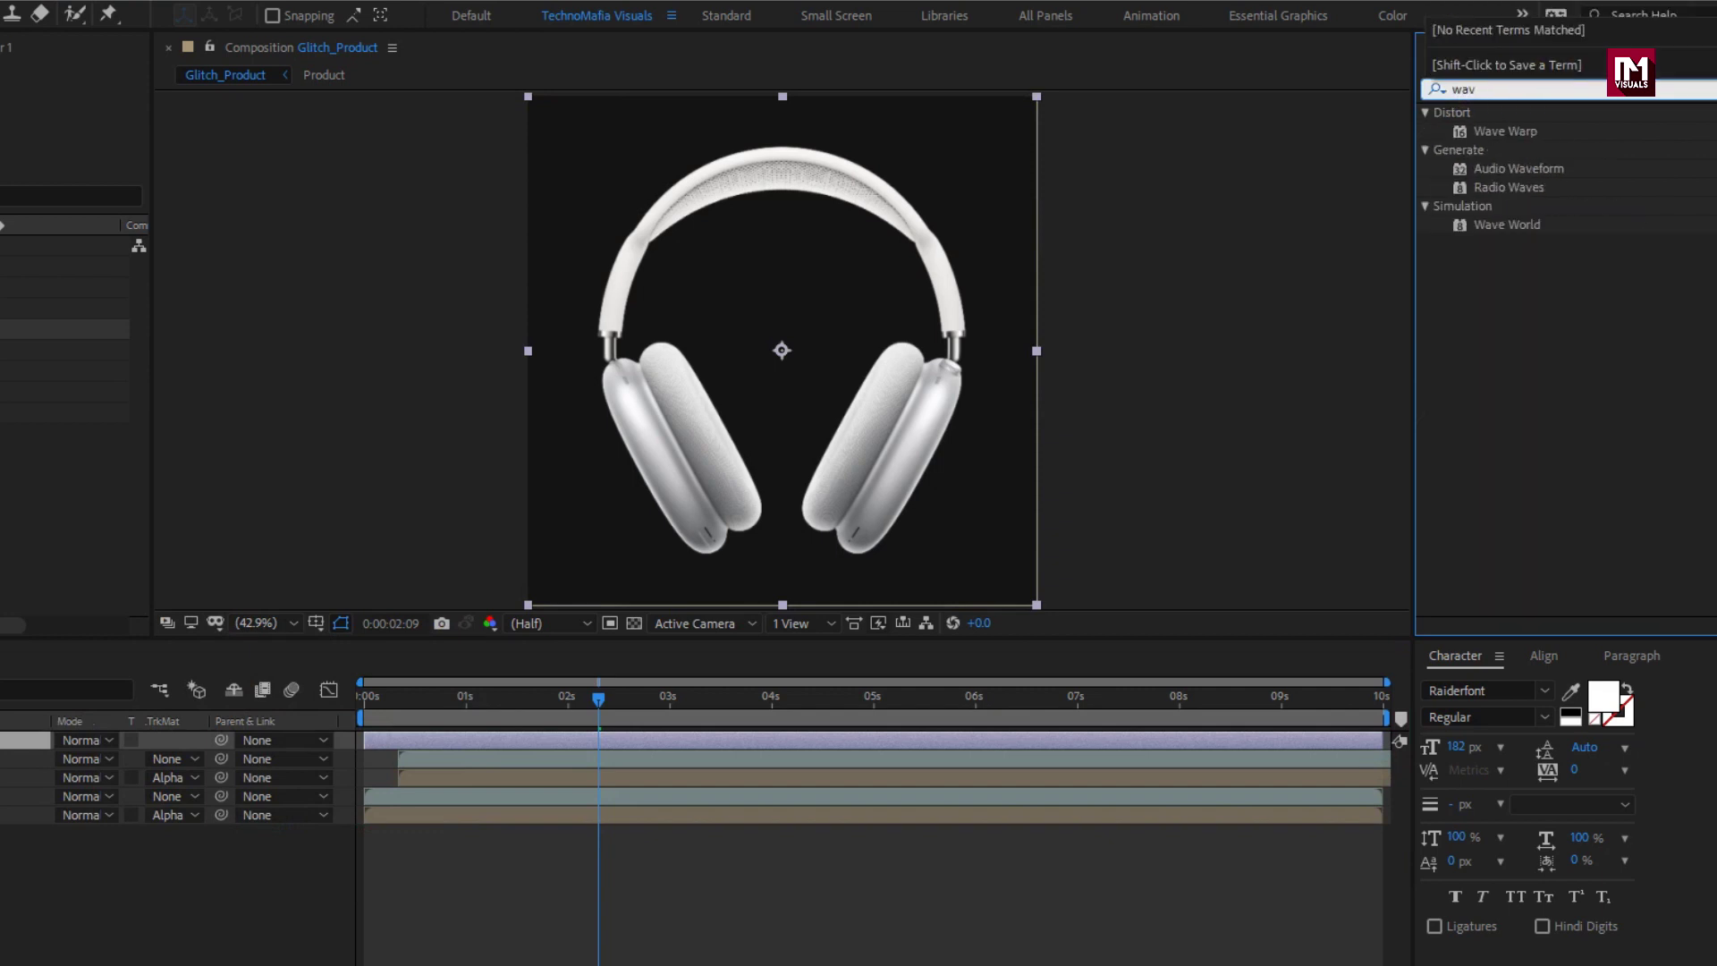
left_click(1509, 133)
double_click(1511, 131)
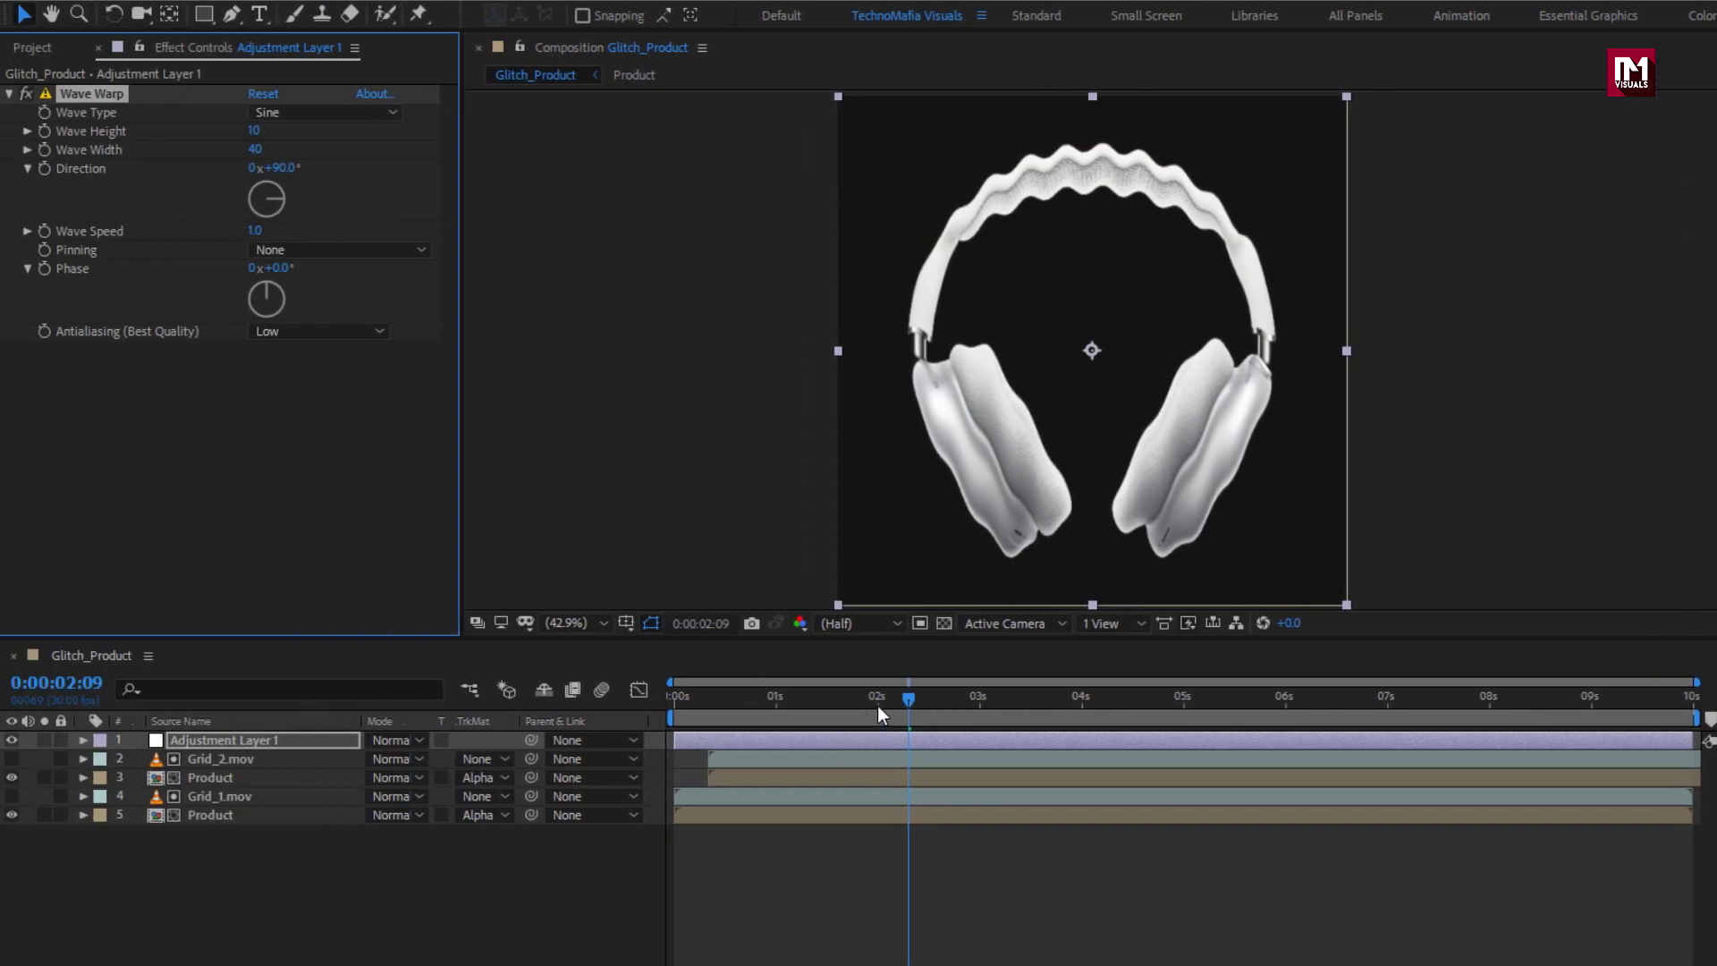
left_click(877, 705)
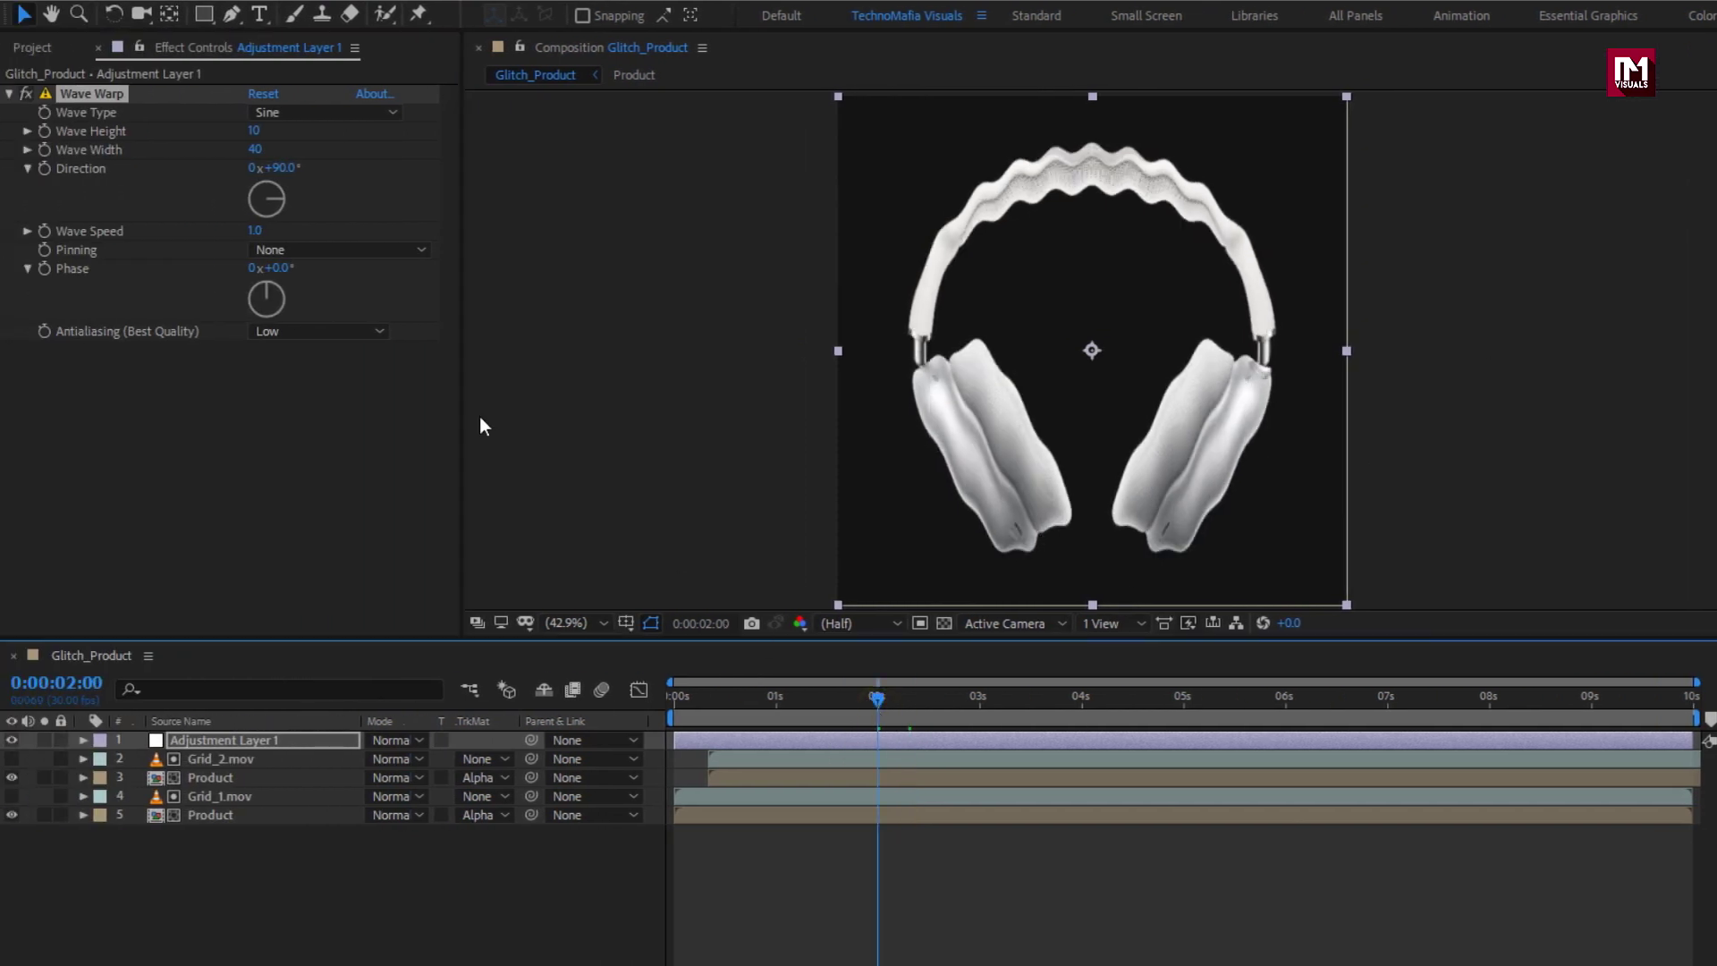
left_click(301, 116)
left_click(301, 306)
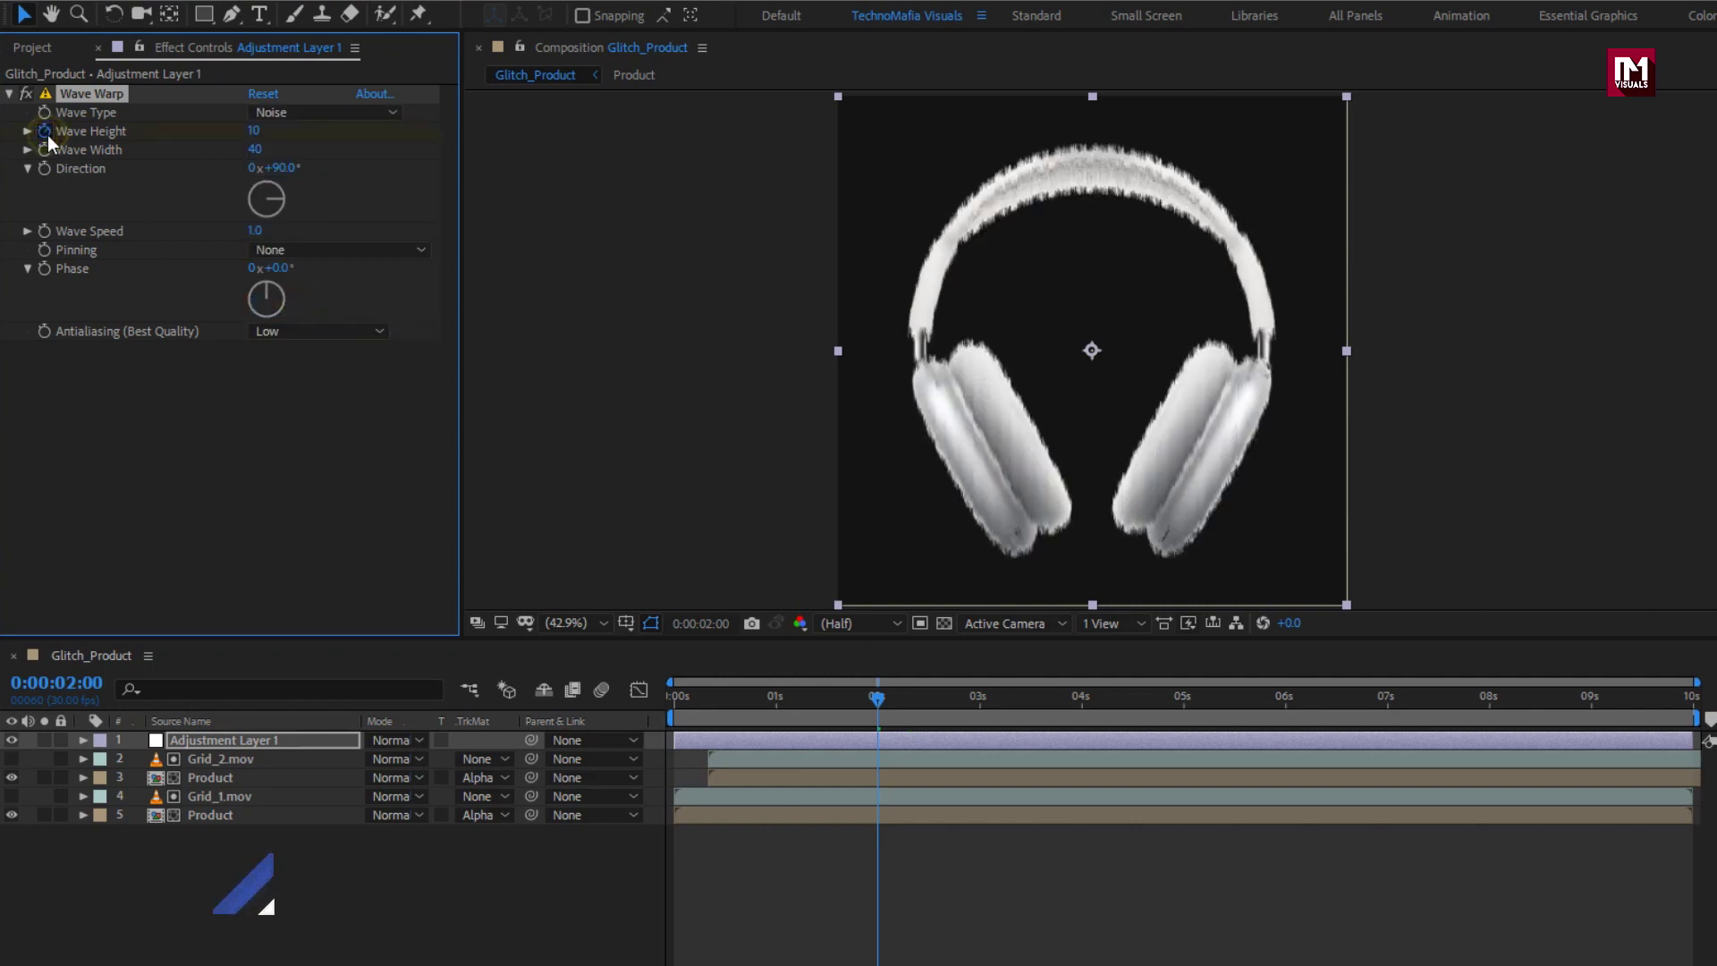
- Keyframe the Wave Warp at 0:00:02:00 with Wave Height 0 and Wave Width 250
left_click(254, 131)
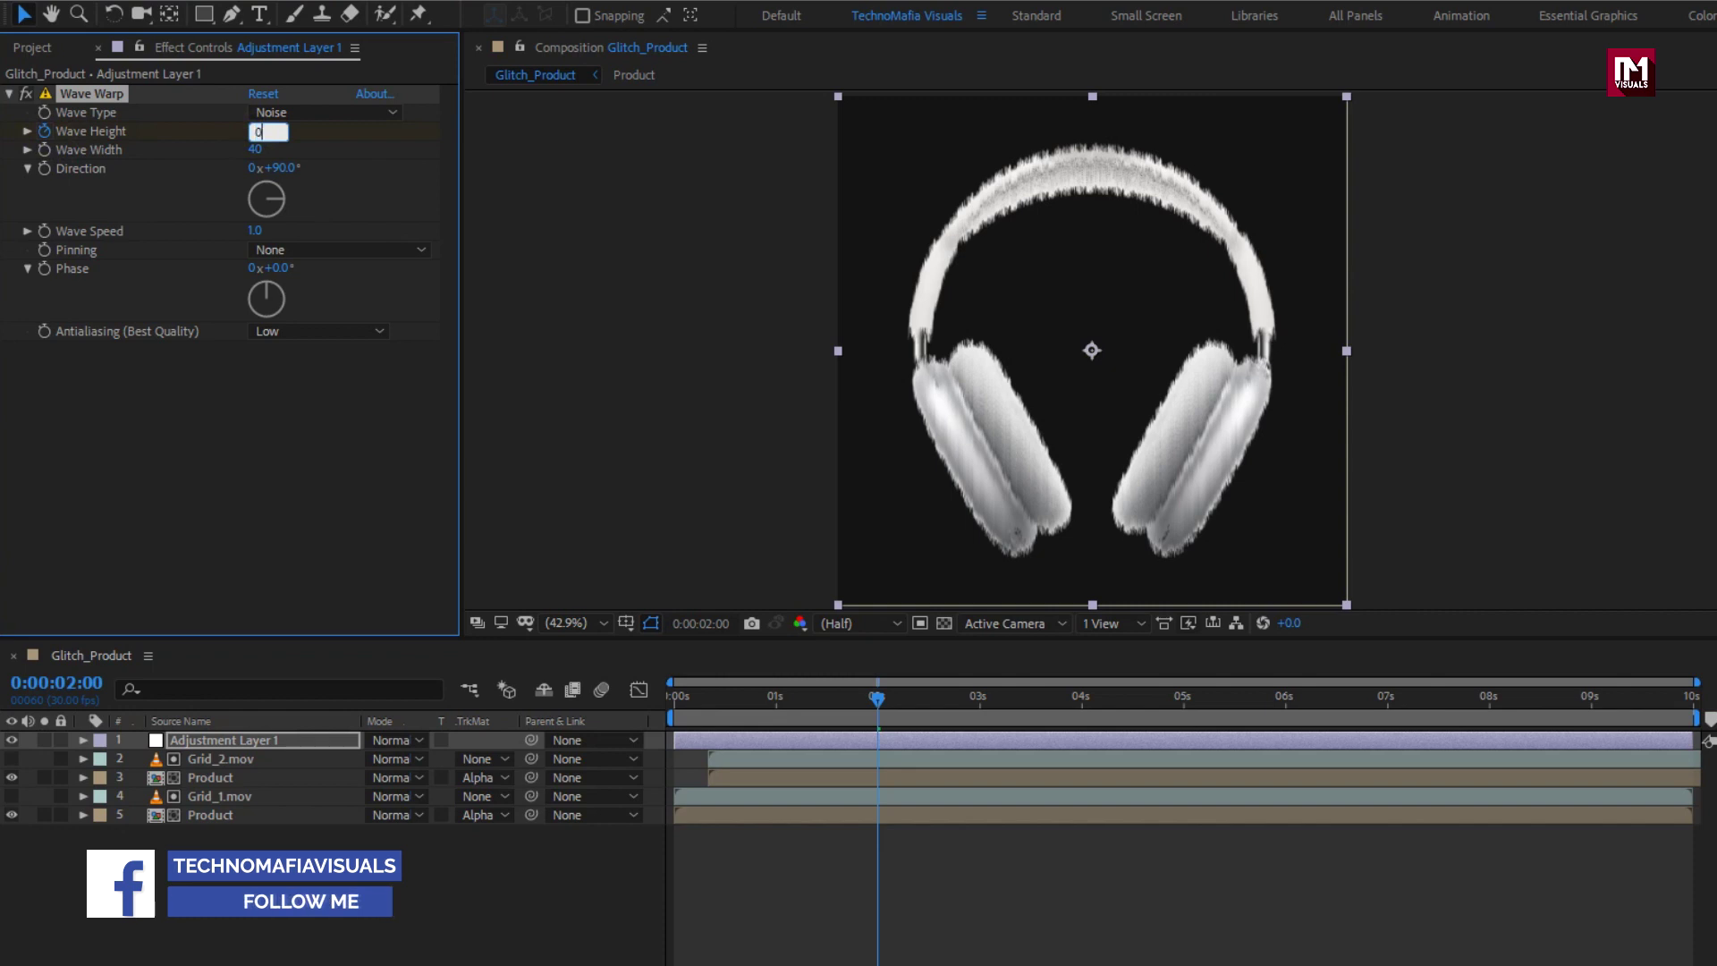
type("0")
key("Return")
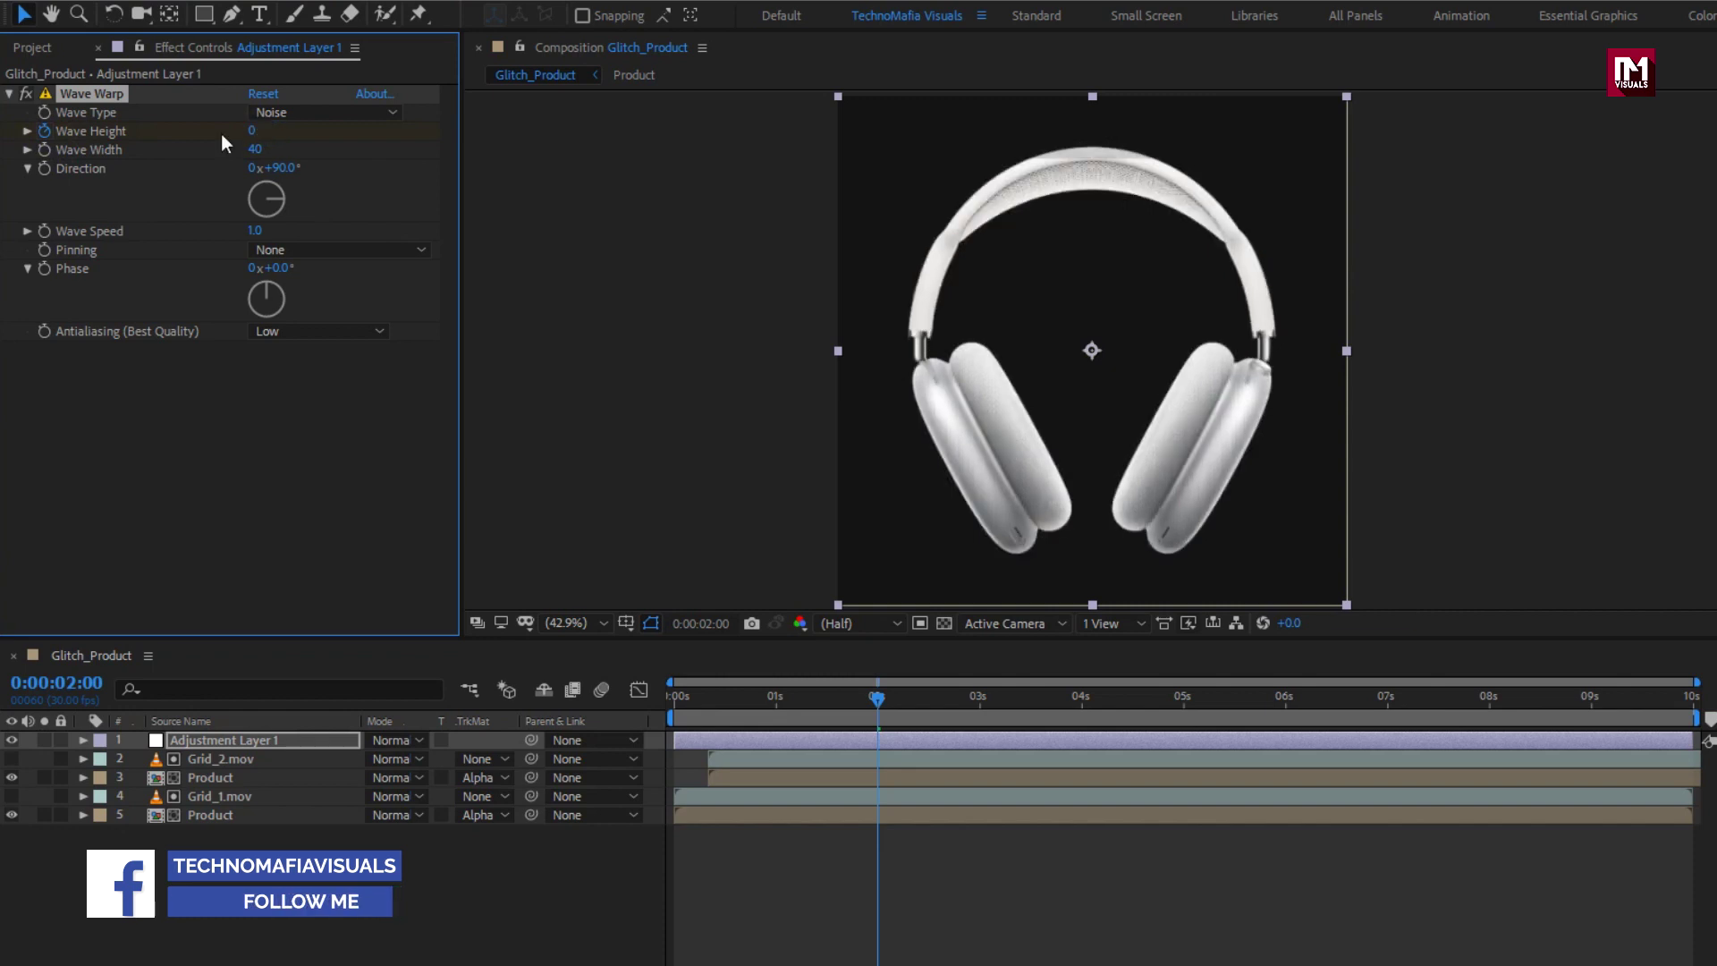
left_click(45, 149)
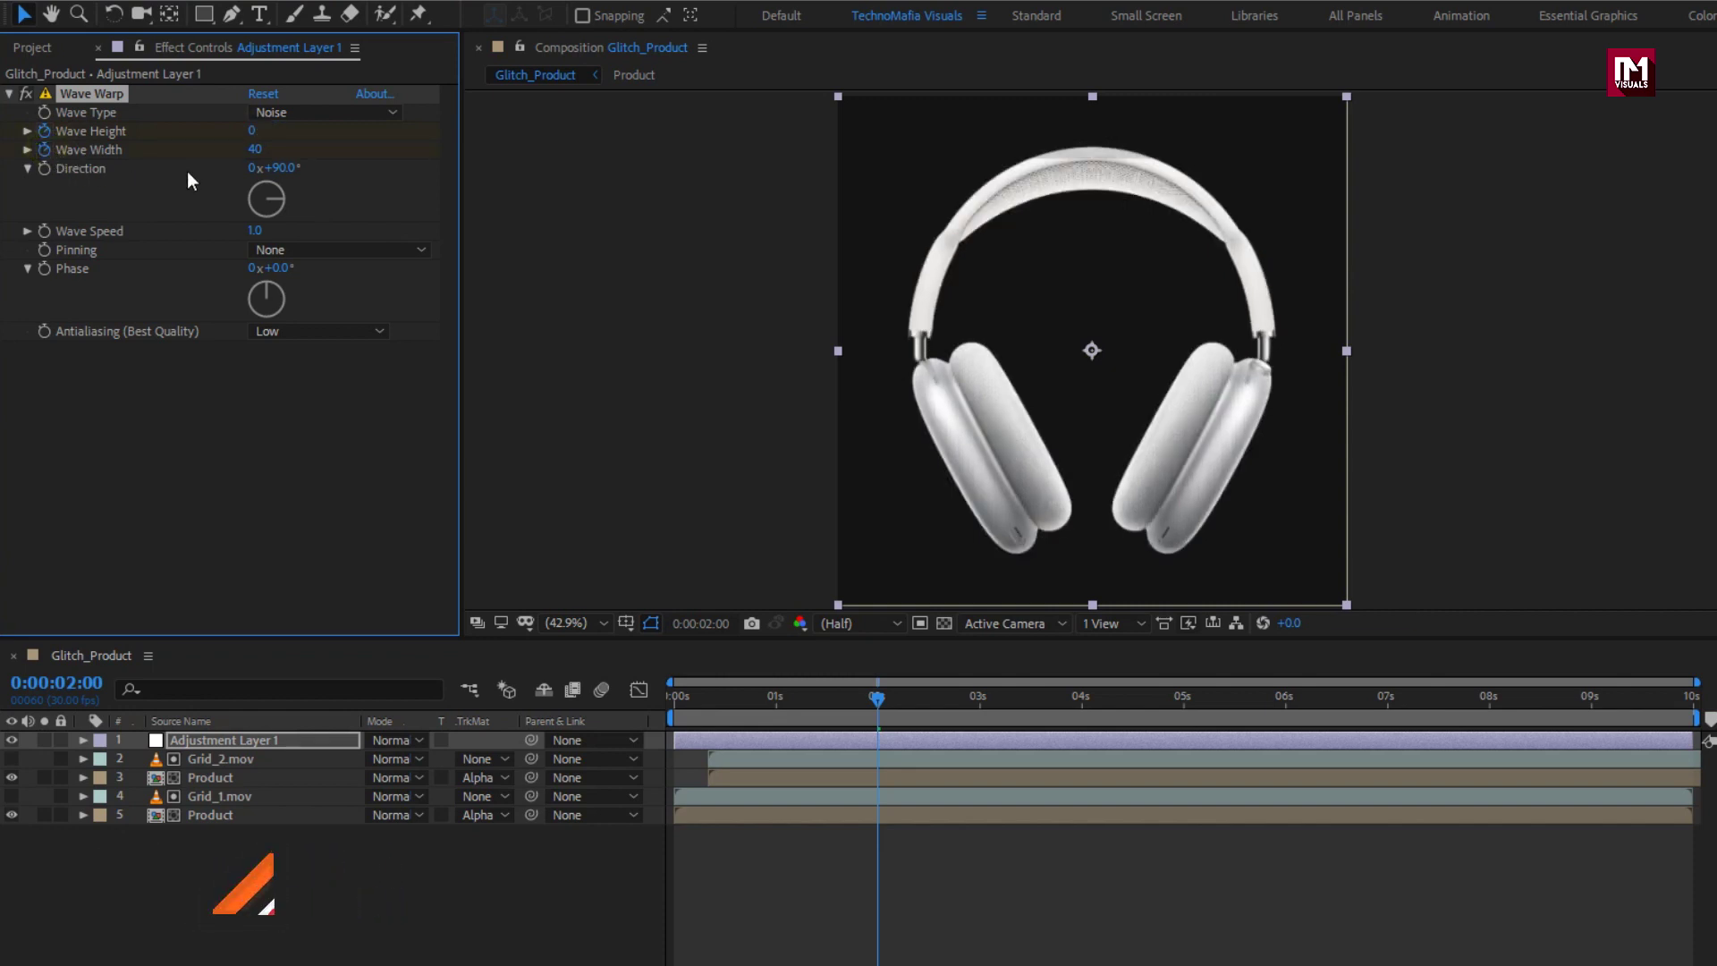
left_click(255, 149)
type("250")
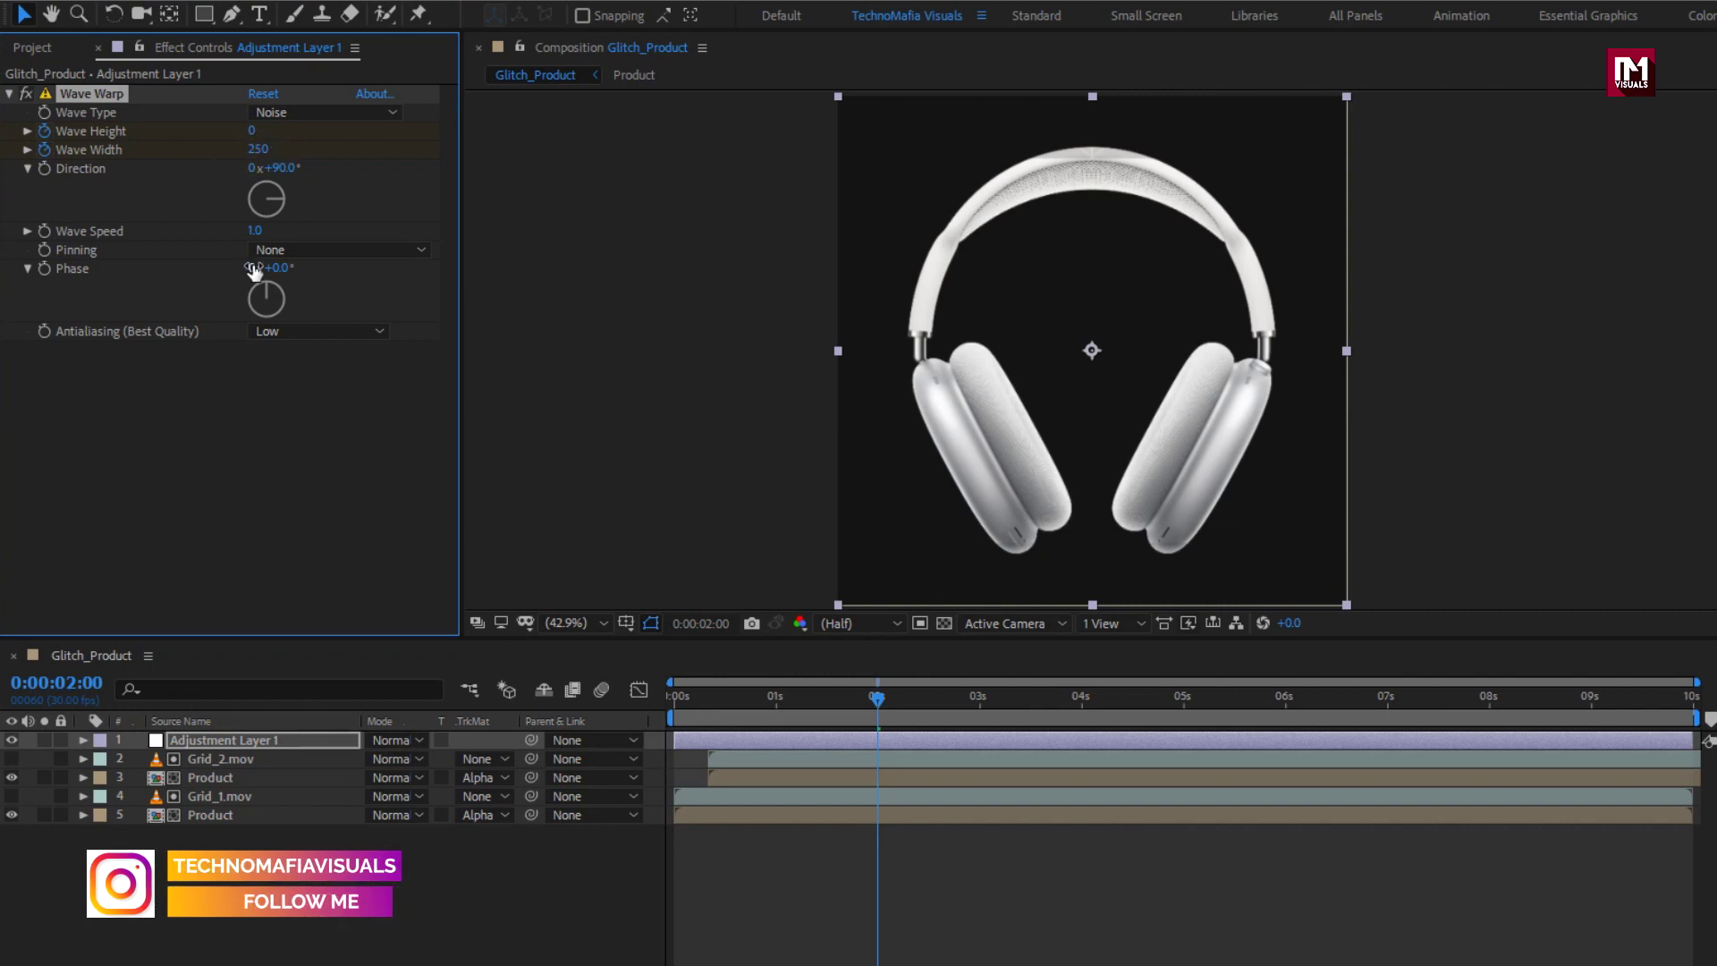
- Keyframe the Wave Warp at 0:00:00:10 with Wave Height 30 and Wave Width 2500
left_click_drag(775, 701, 709, 704)
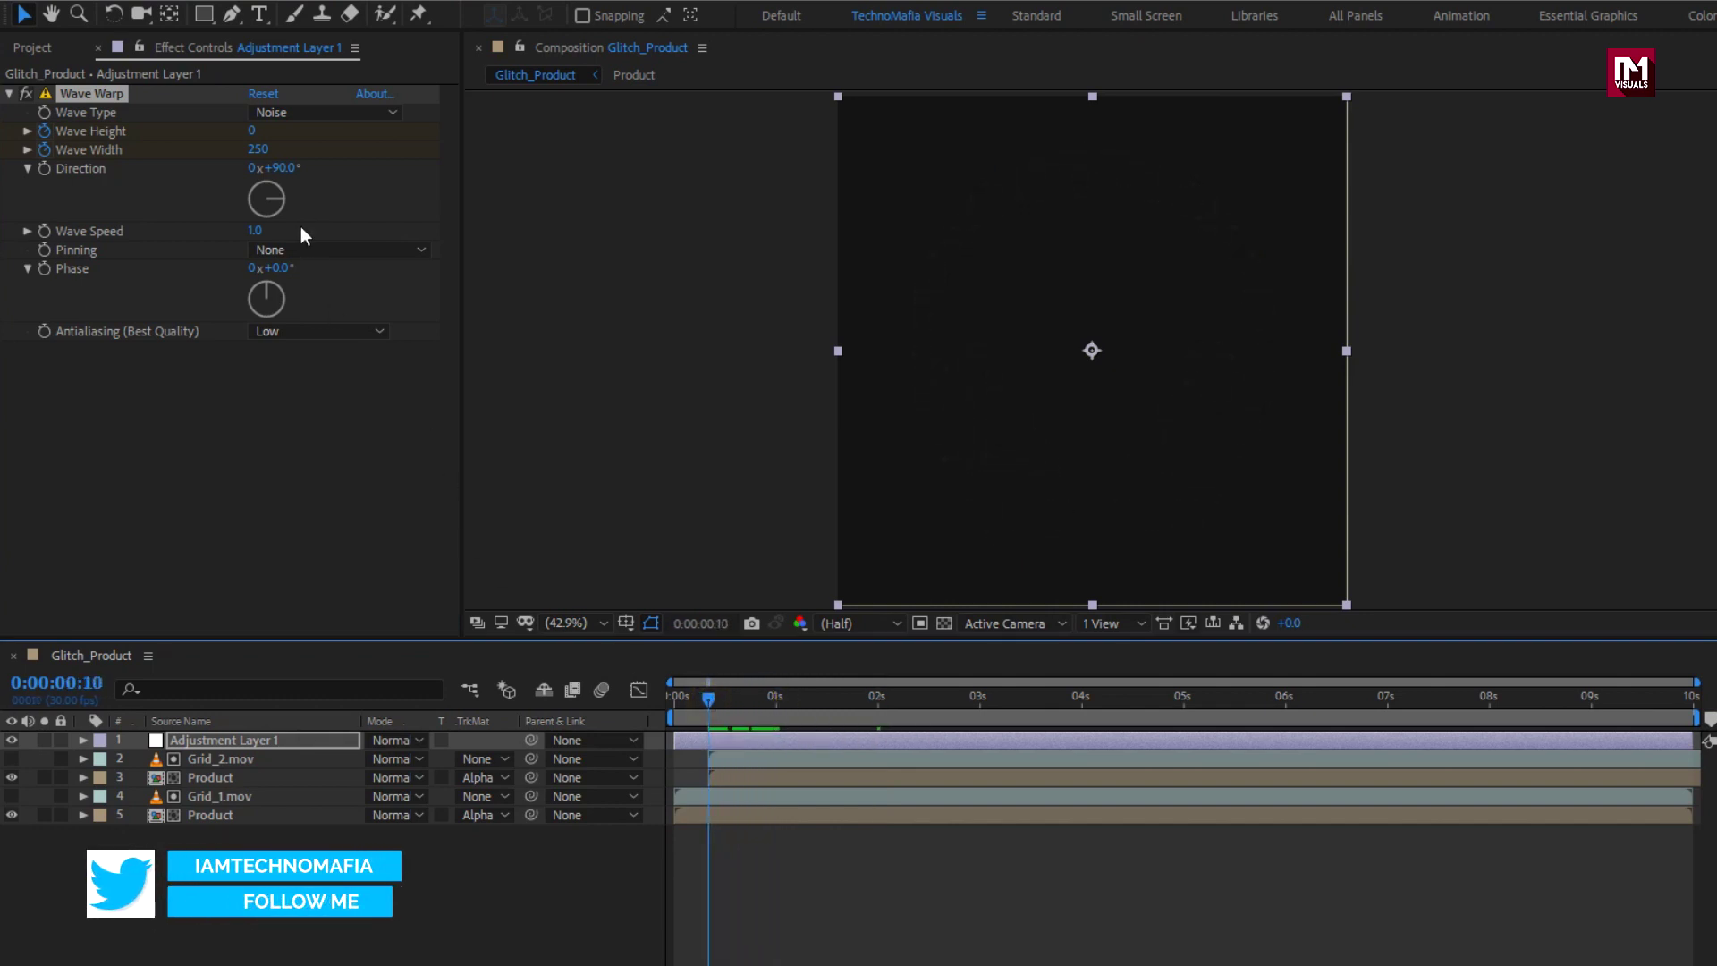
left_click(254, 131)
type("30")
key("Return")
left_click(259, 149)
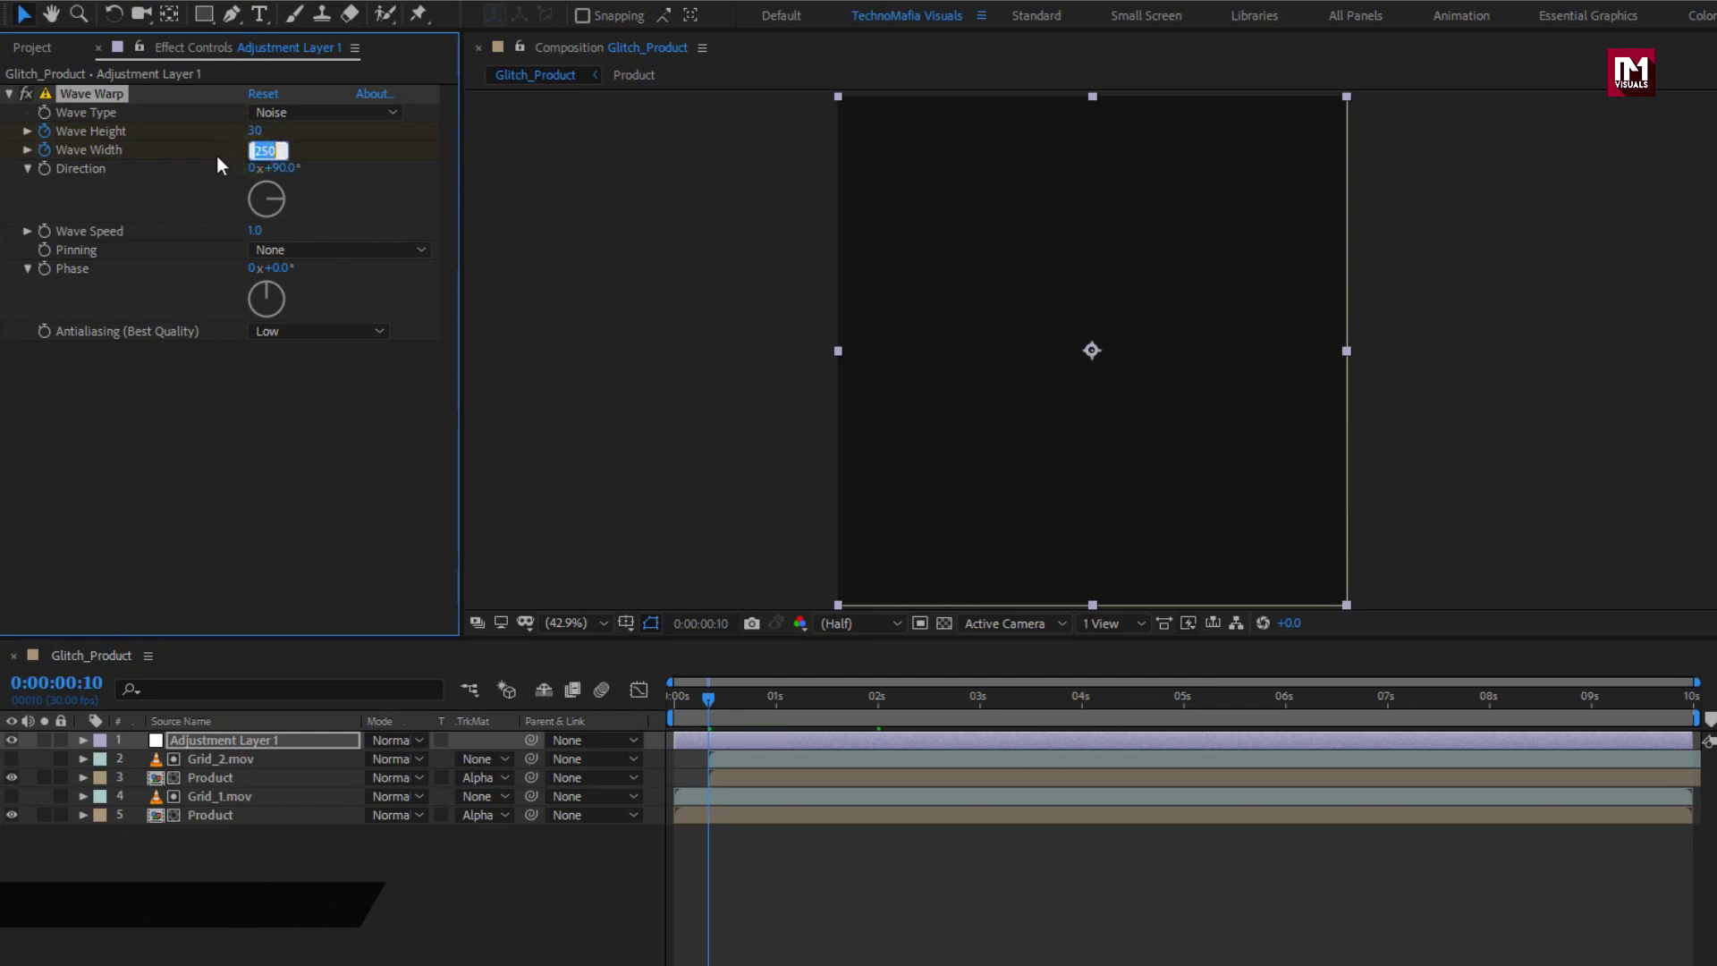
type("0")
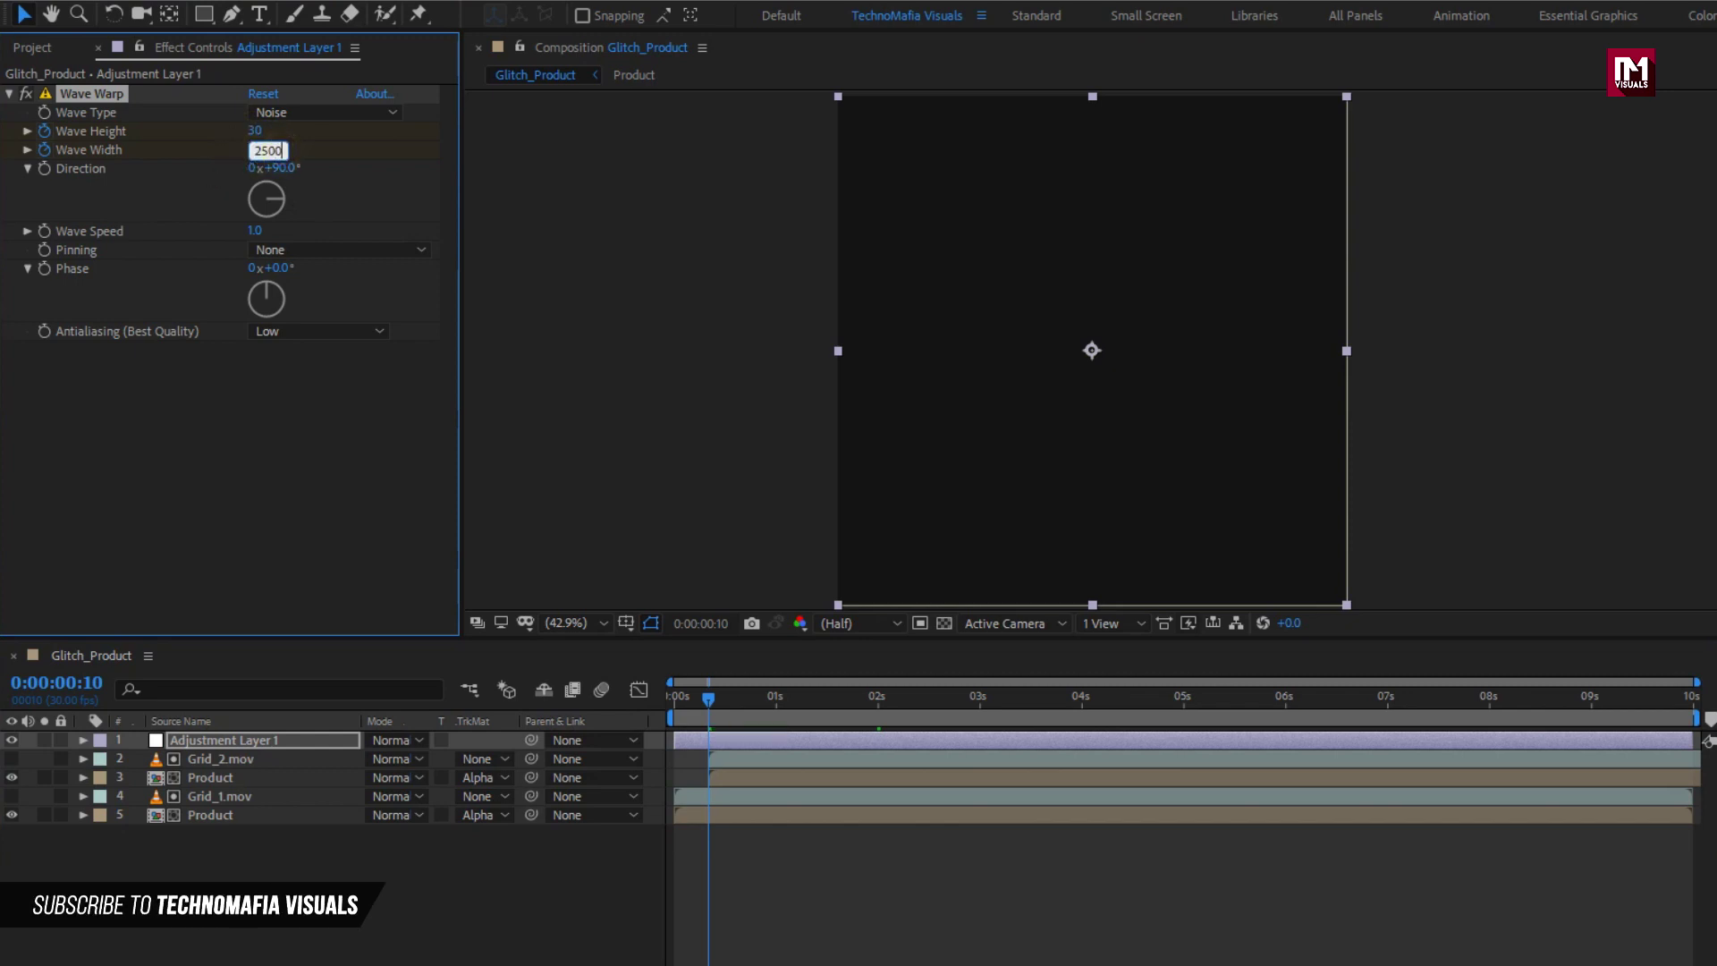
key("Return")
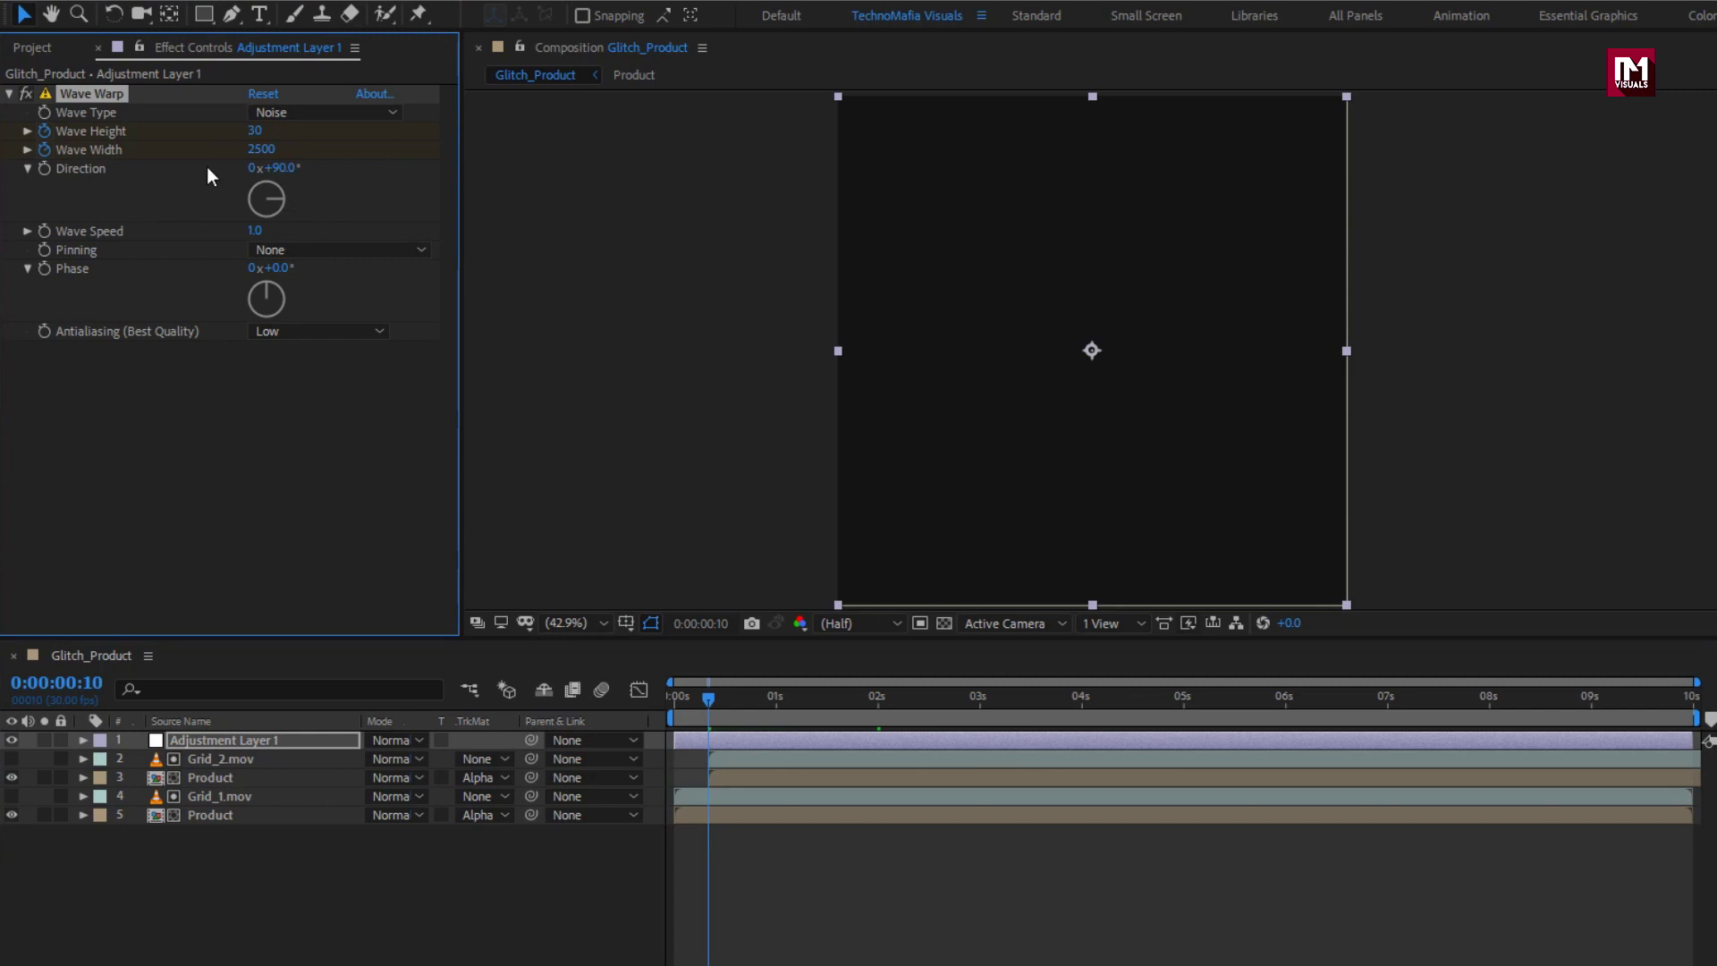
- Set the Wave Warp direction to 180° and scrub through the distorted reveal up to about 0:00:02:00
left_click_drag(711, 705, 830, 691)
left_click(276, 168)
type("180")
key("Return")
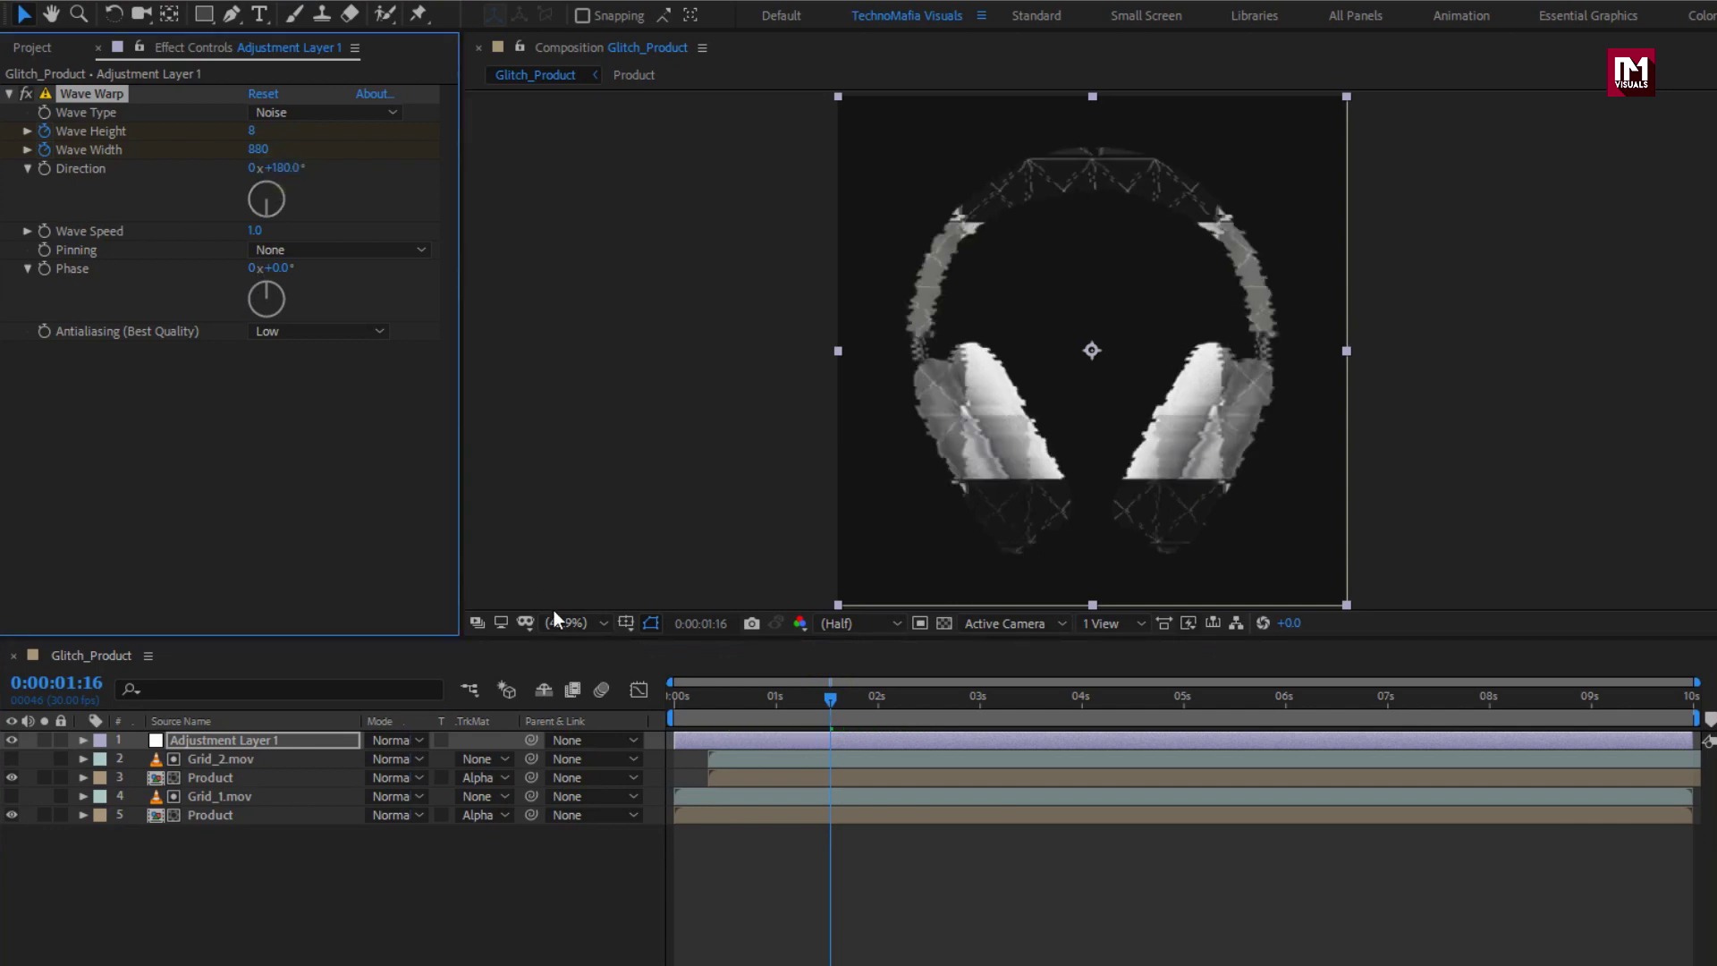
left_click_drag(826, 695, 877, 699)
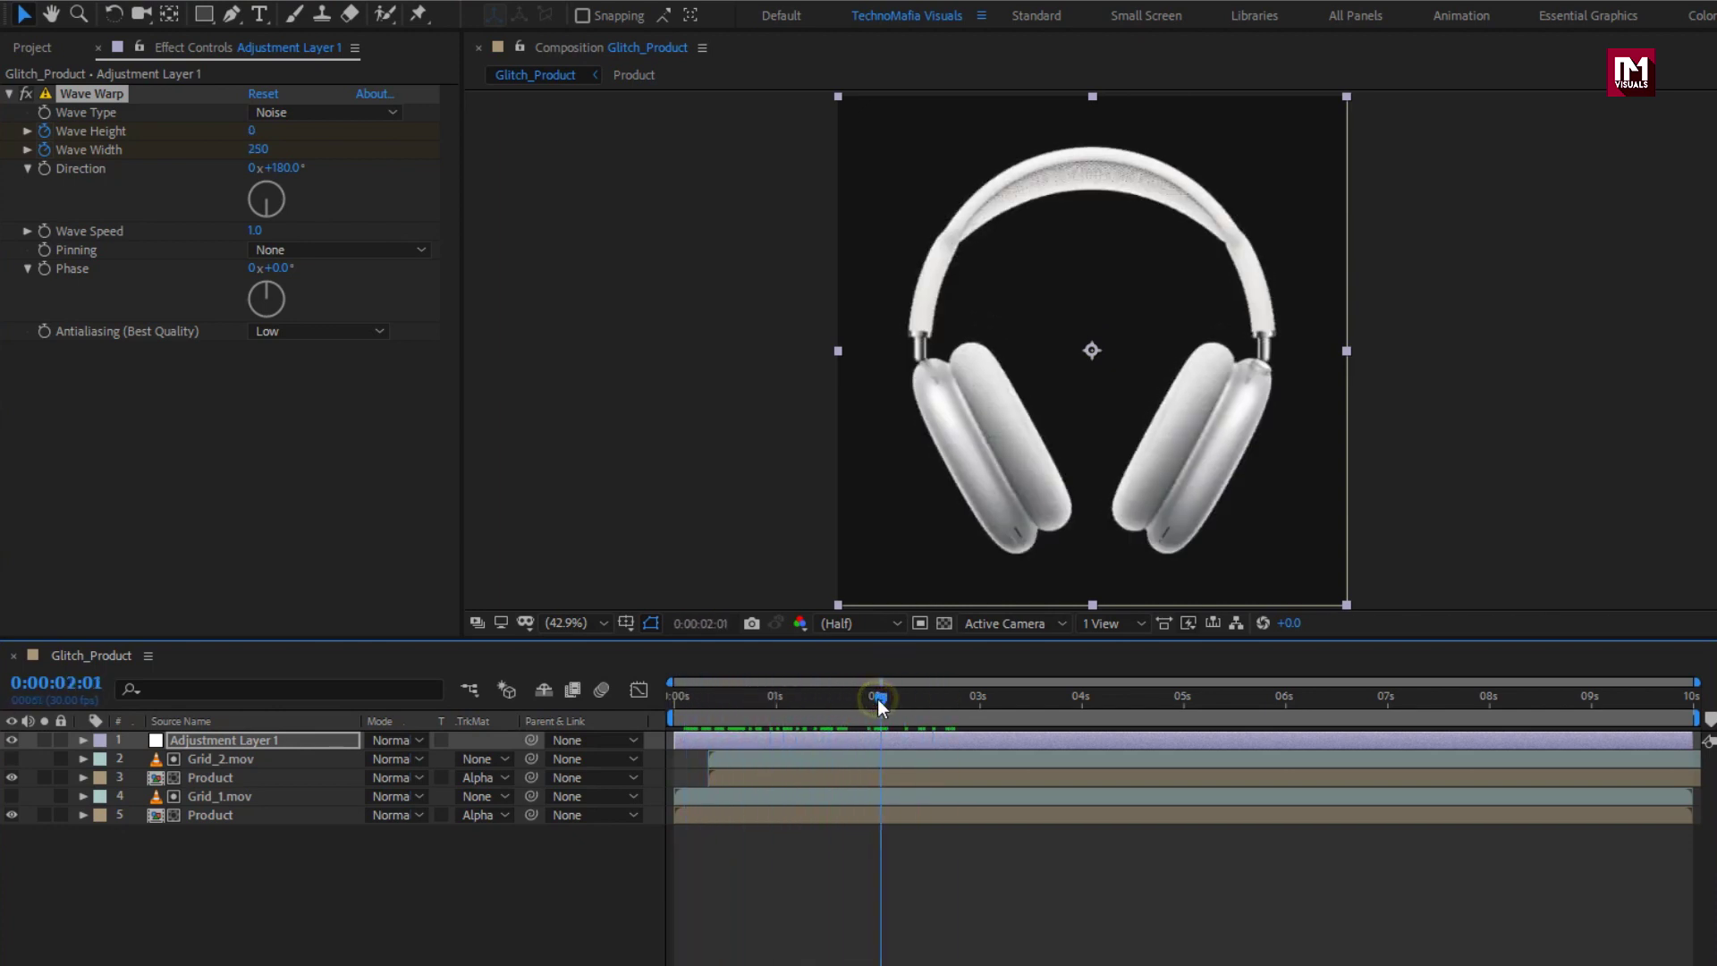
- Create a new 1080 x 1080 composition named Glitch_Text, 10 seconds long at 30 frames per second
key("ctrl+n")
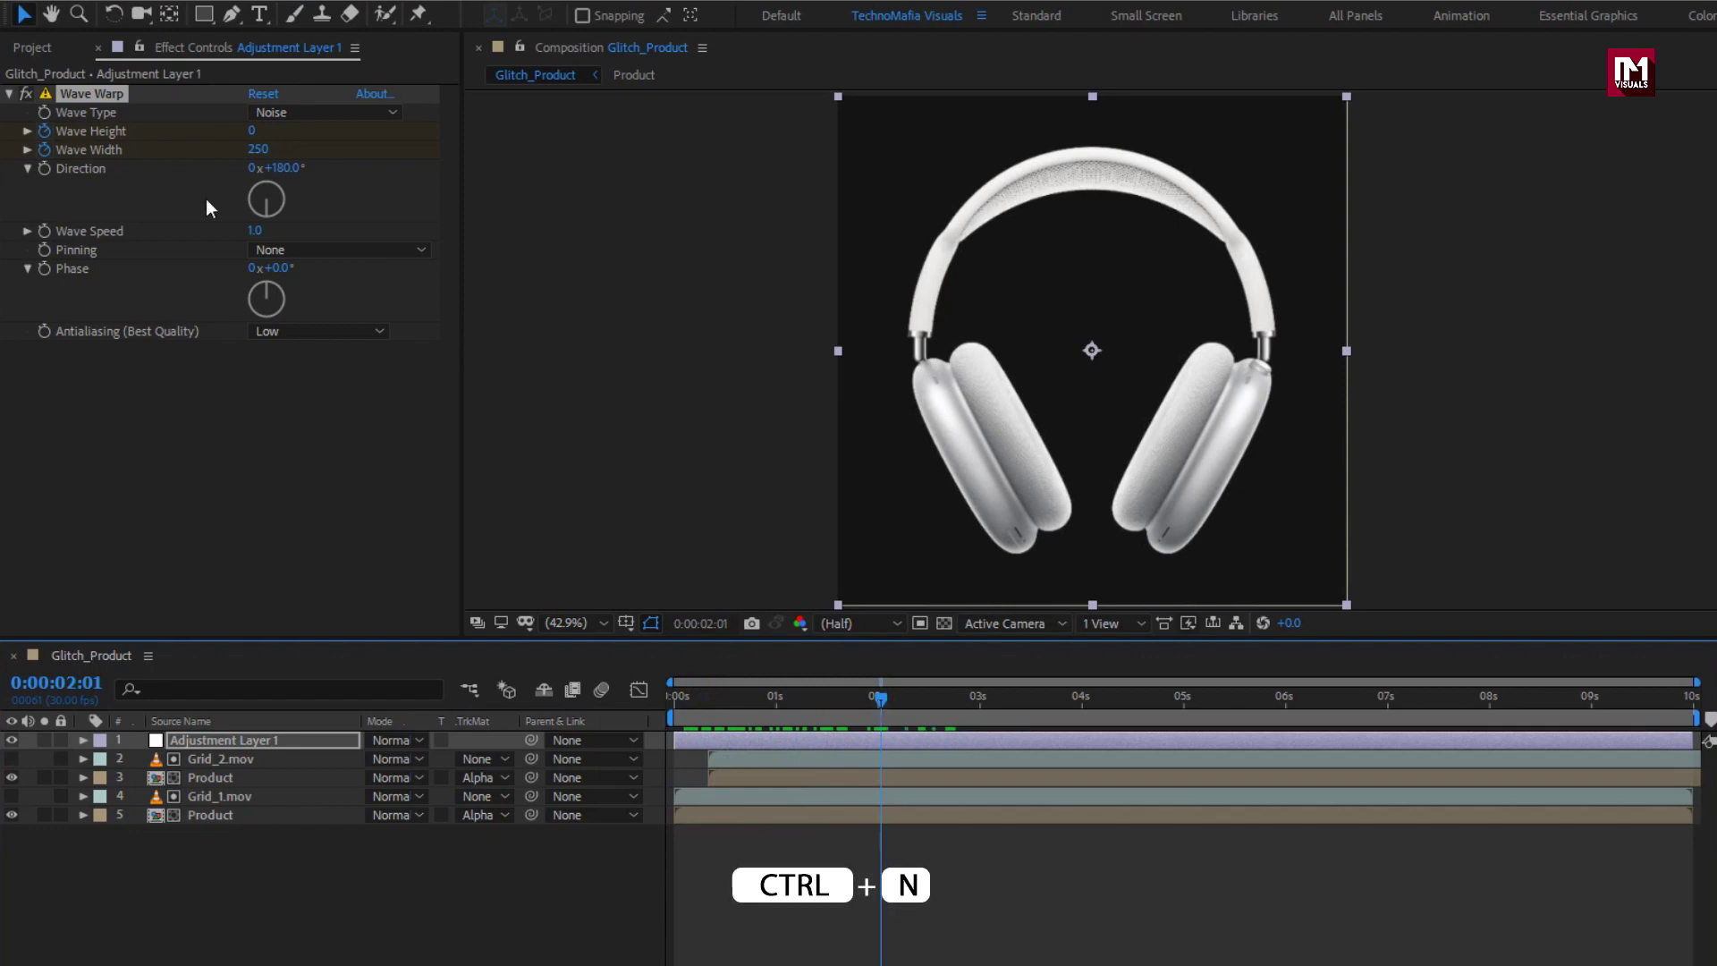
left_click(125, 2)
left_click(157, 18)
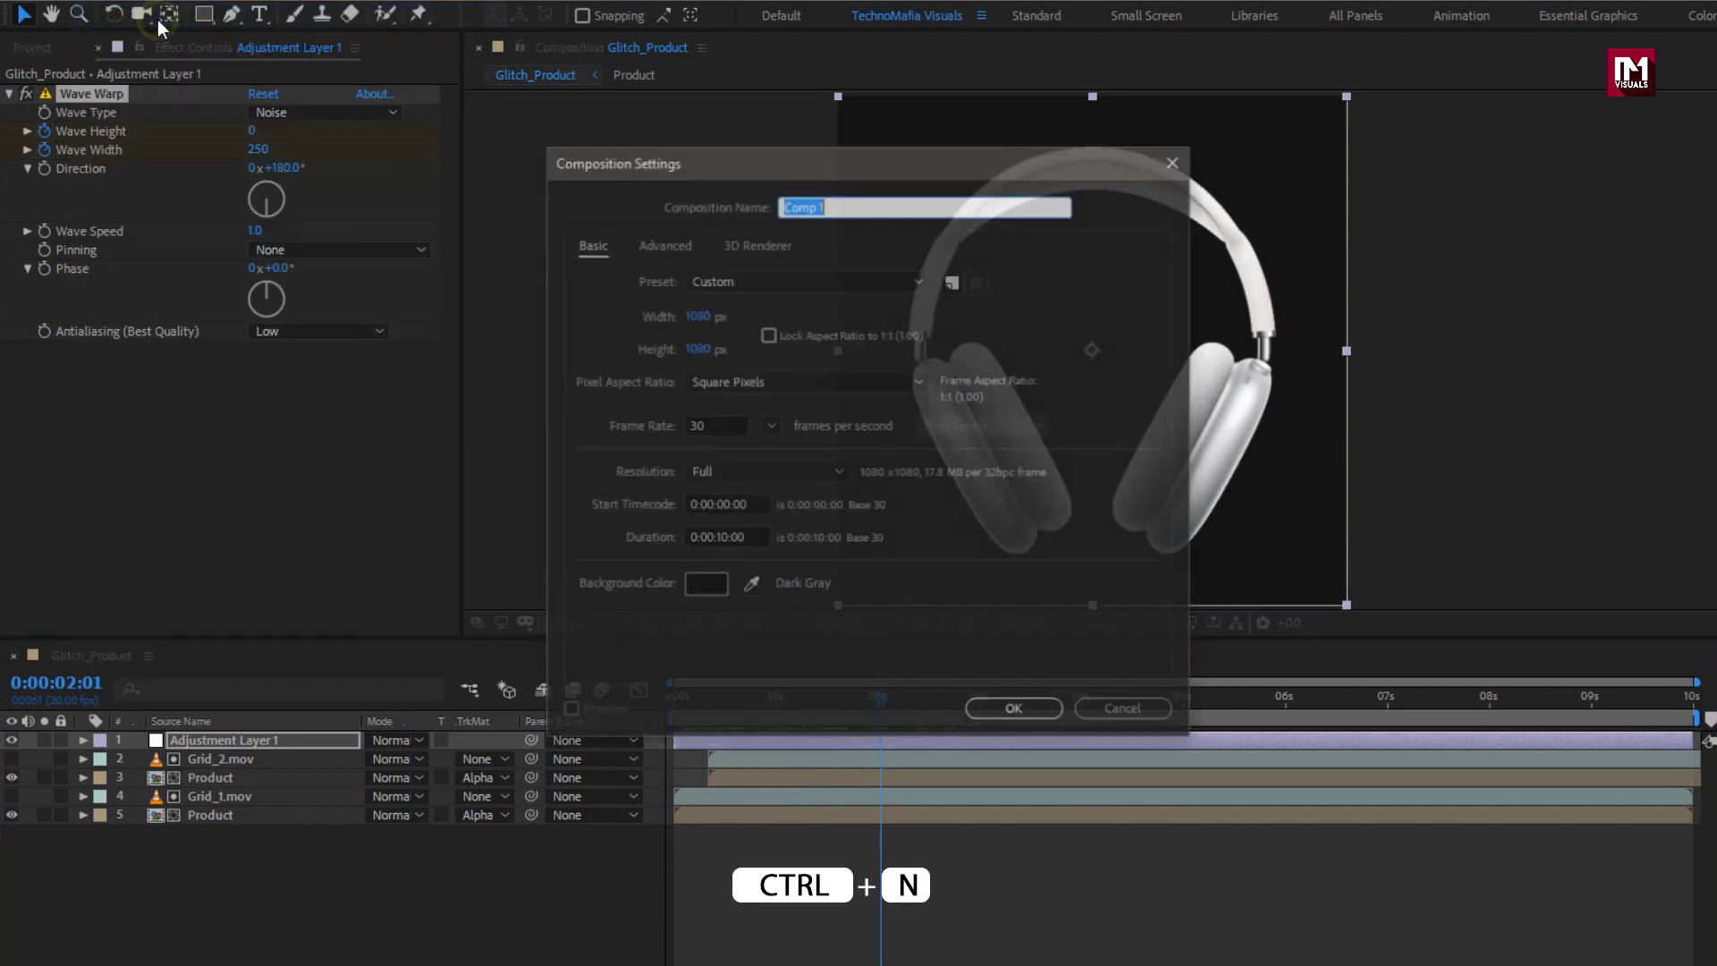
type("Glitch_Text")
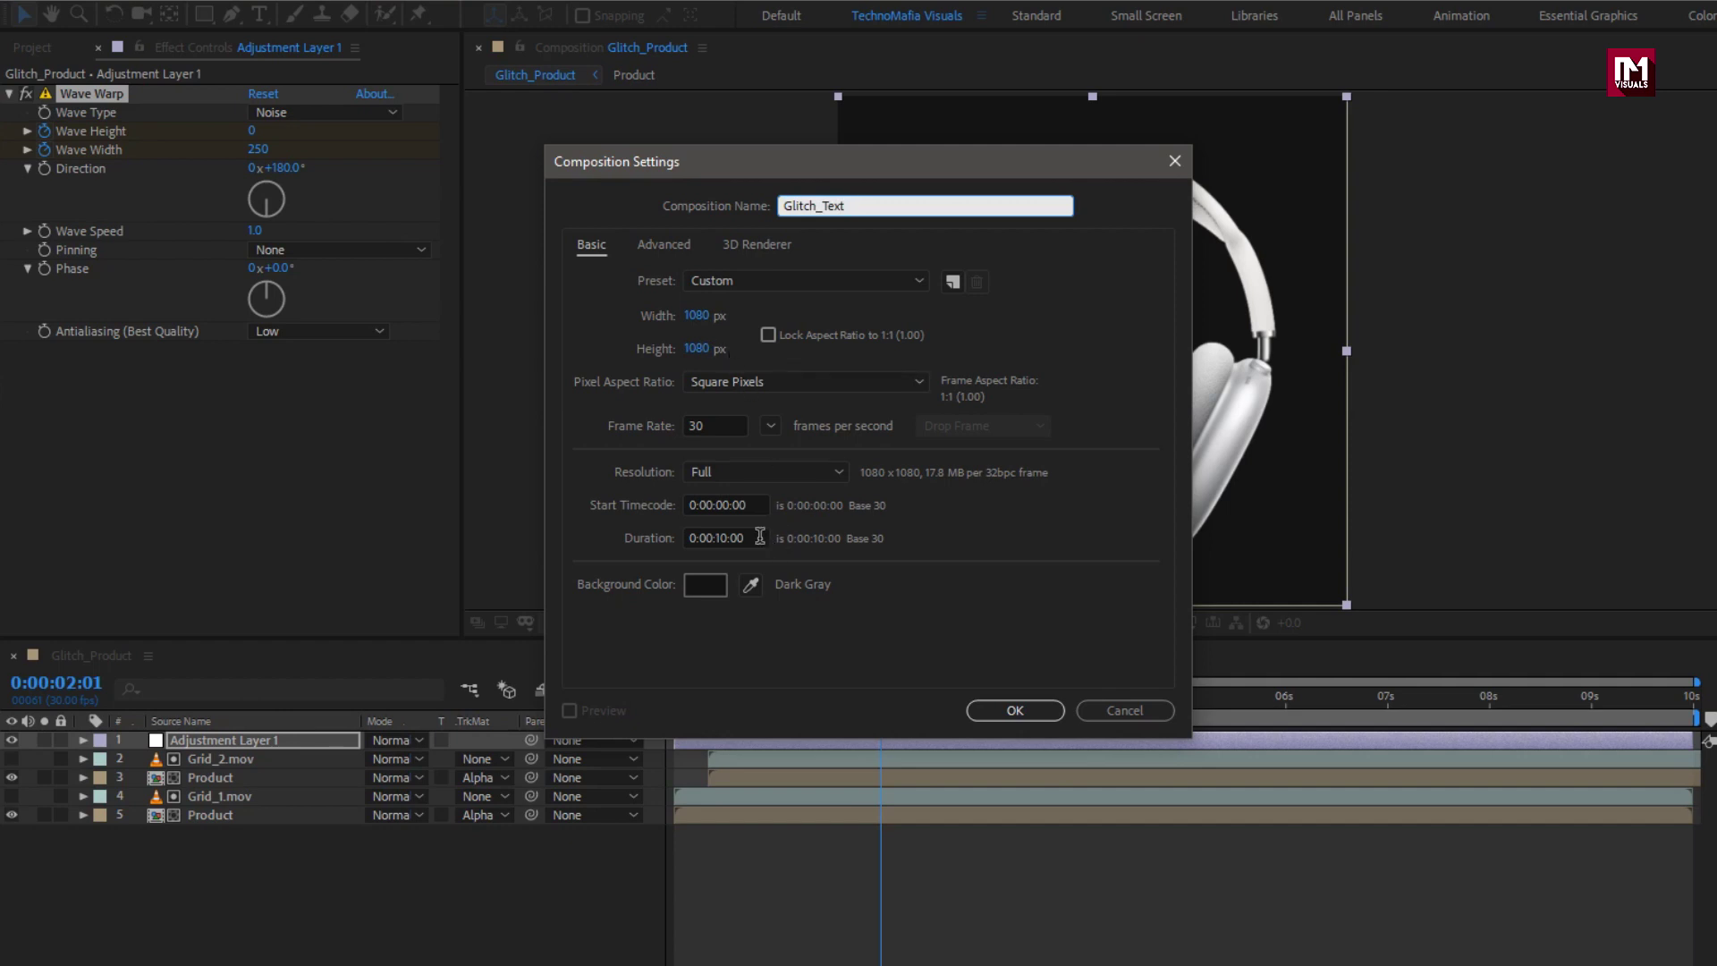
left_click(998, 711)
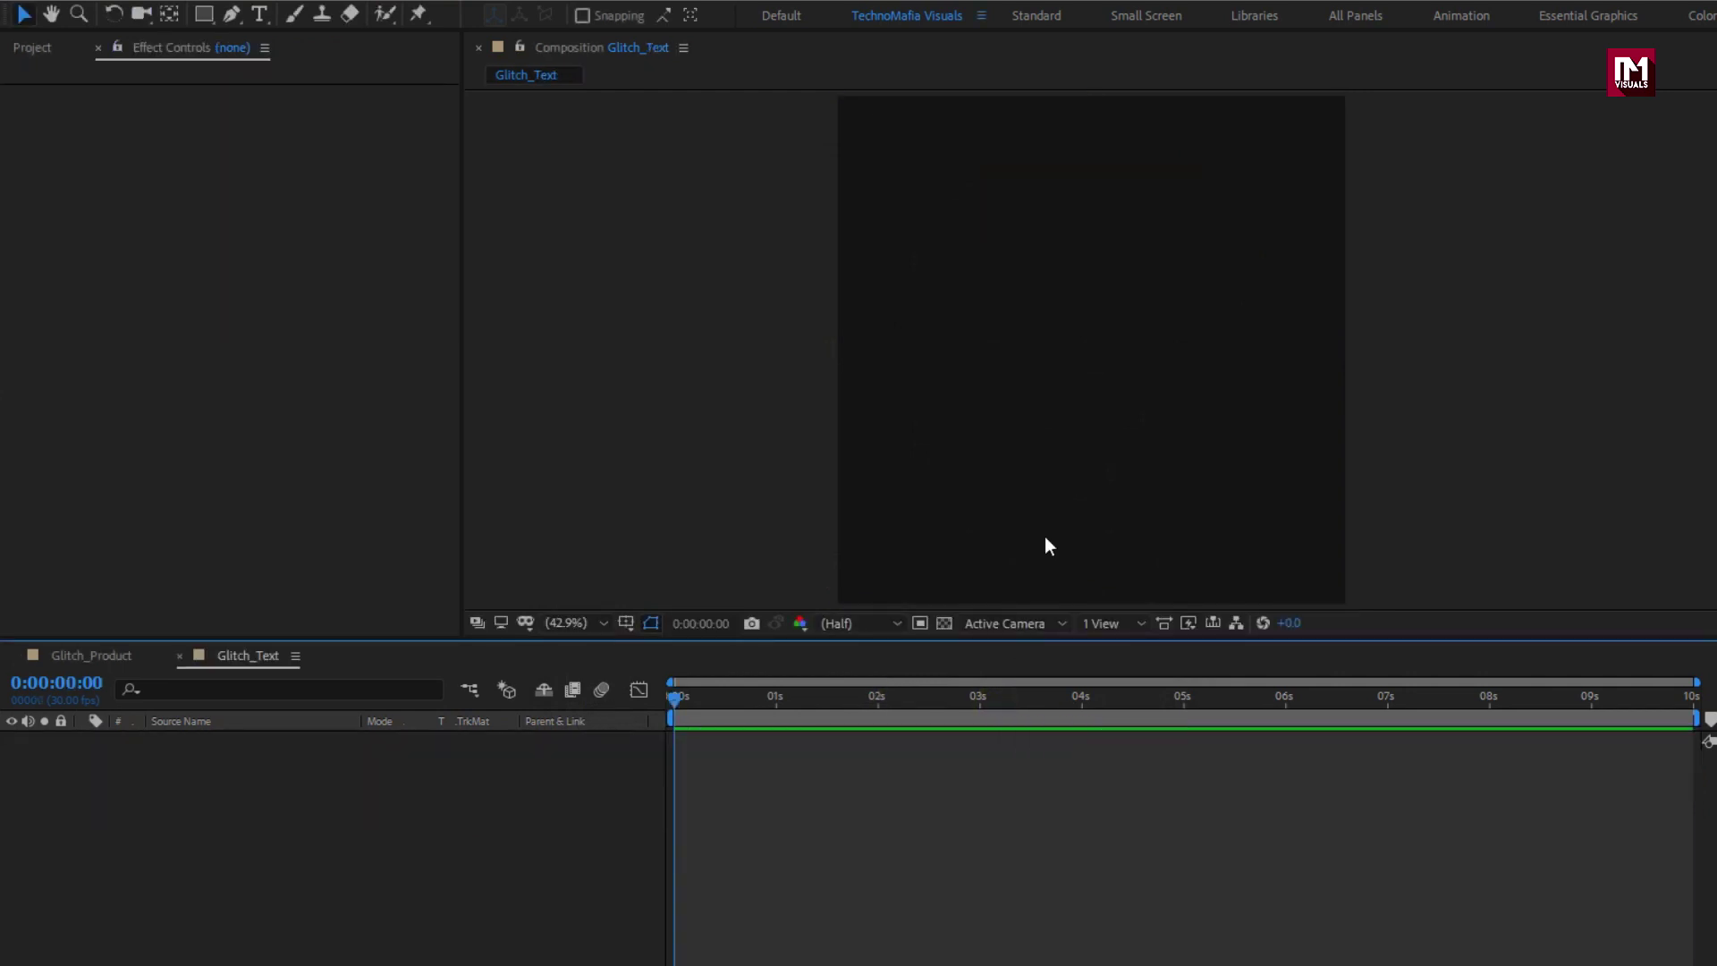
- Add a text layer reading "Airpod Max" to the Glitch_Text composition
scroll(1053, 308, "up", 3)
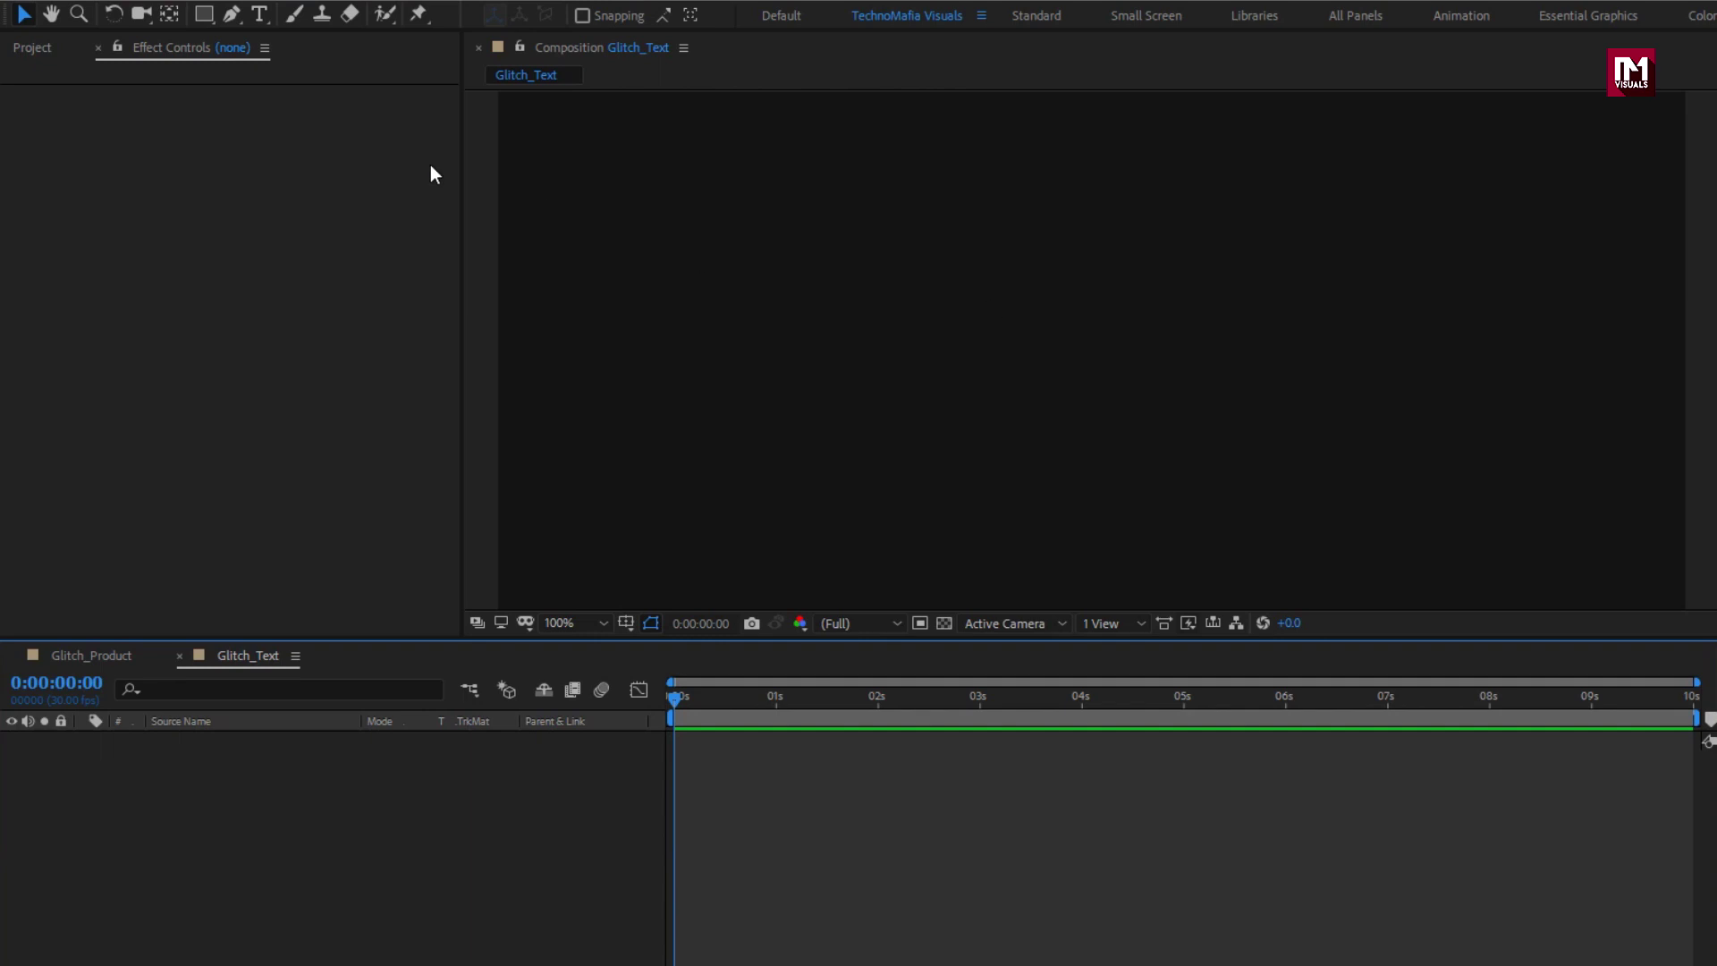
left_click(259, 15)
left_click(891, 253)
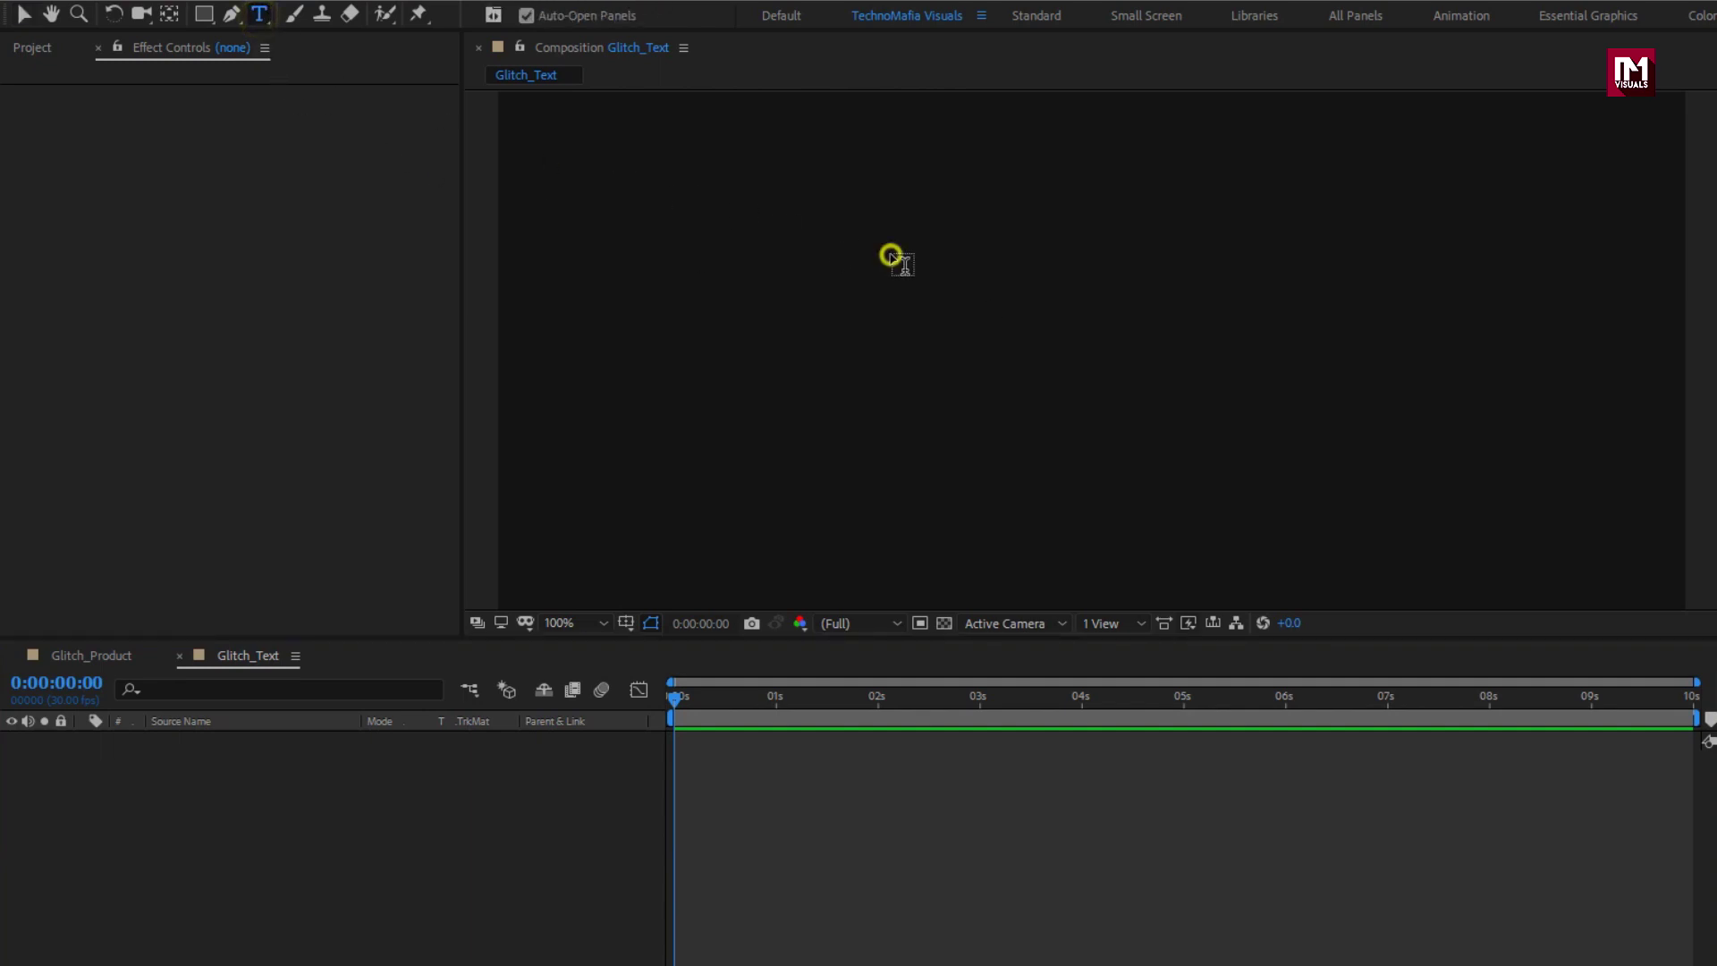
type("Ai")
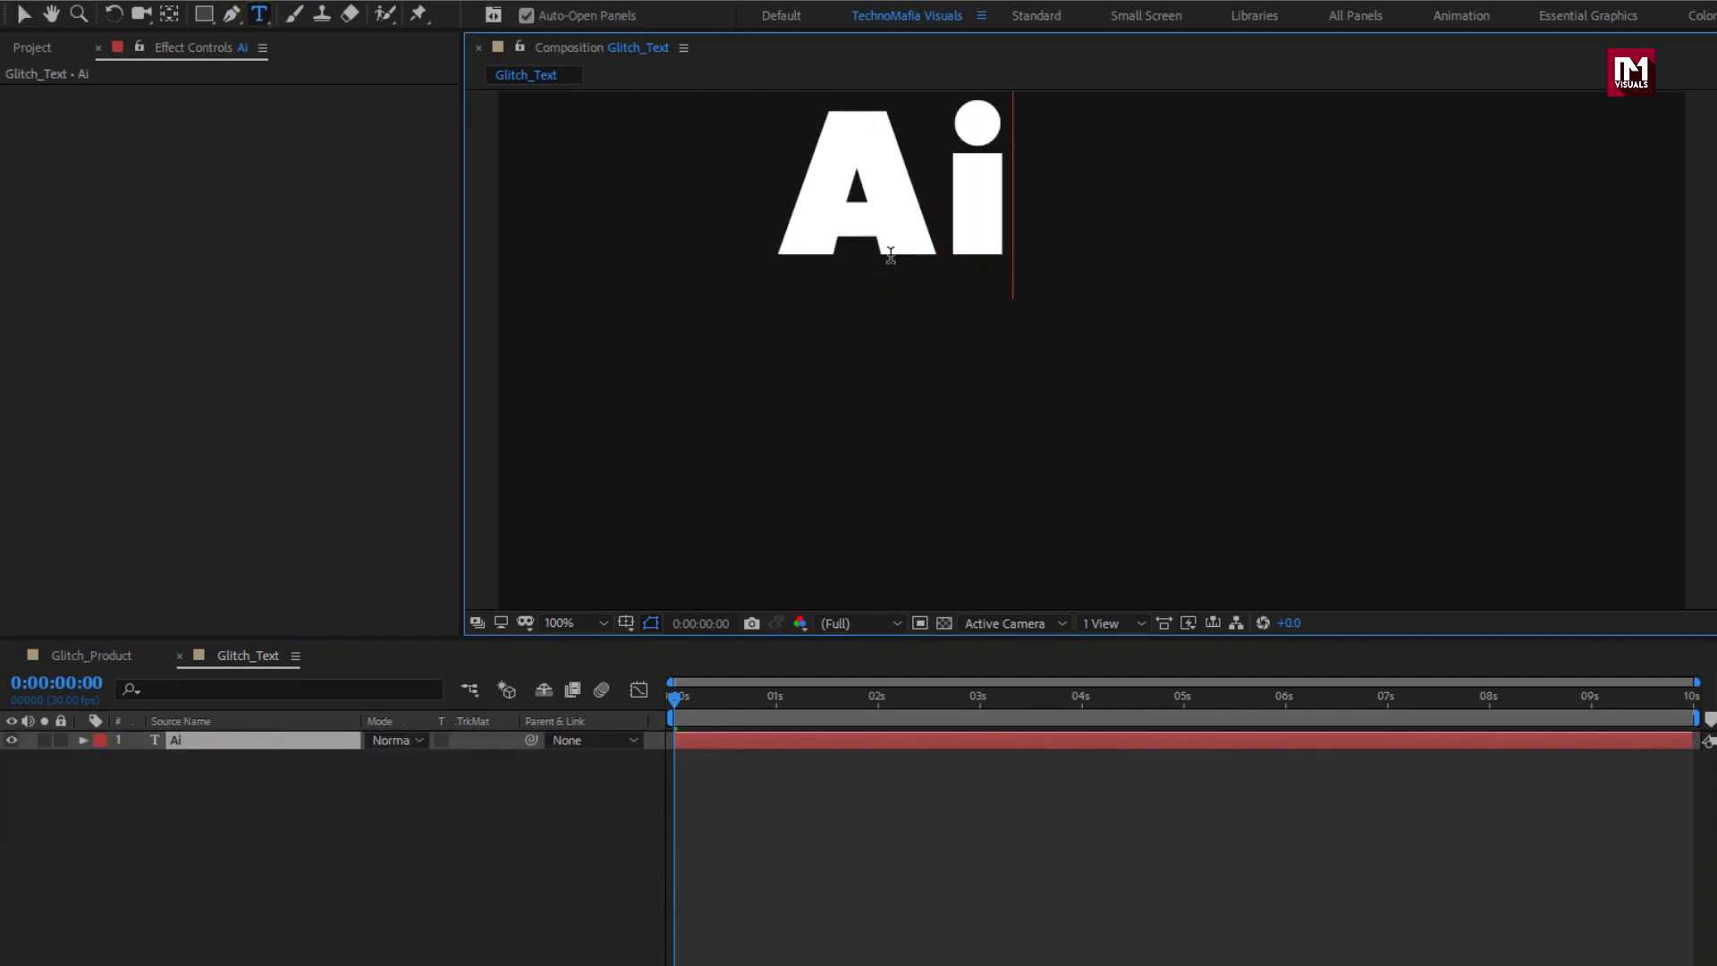
type("rpod")
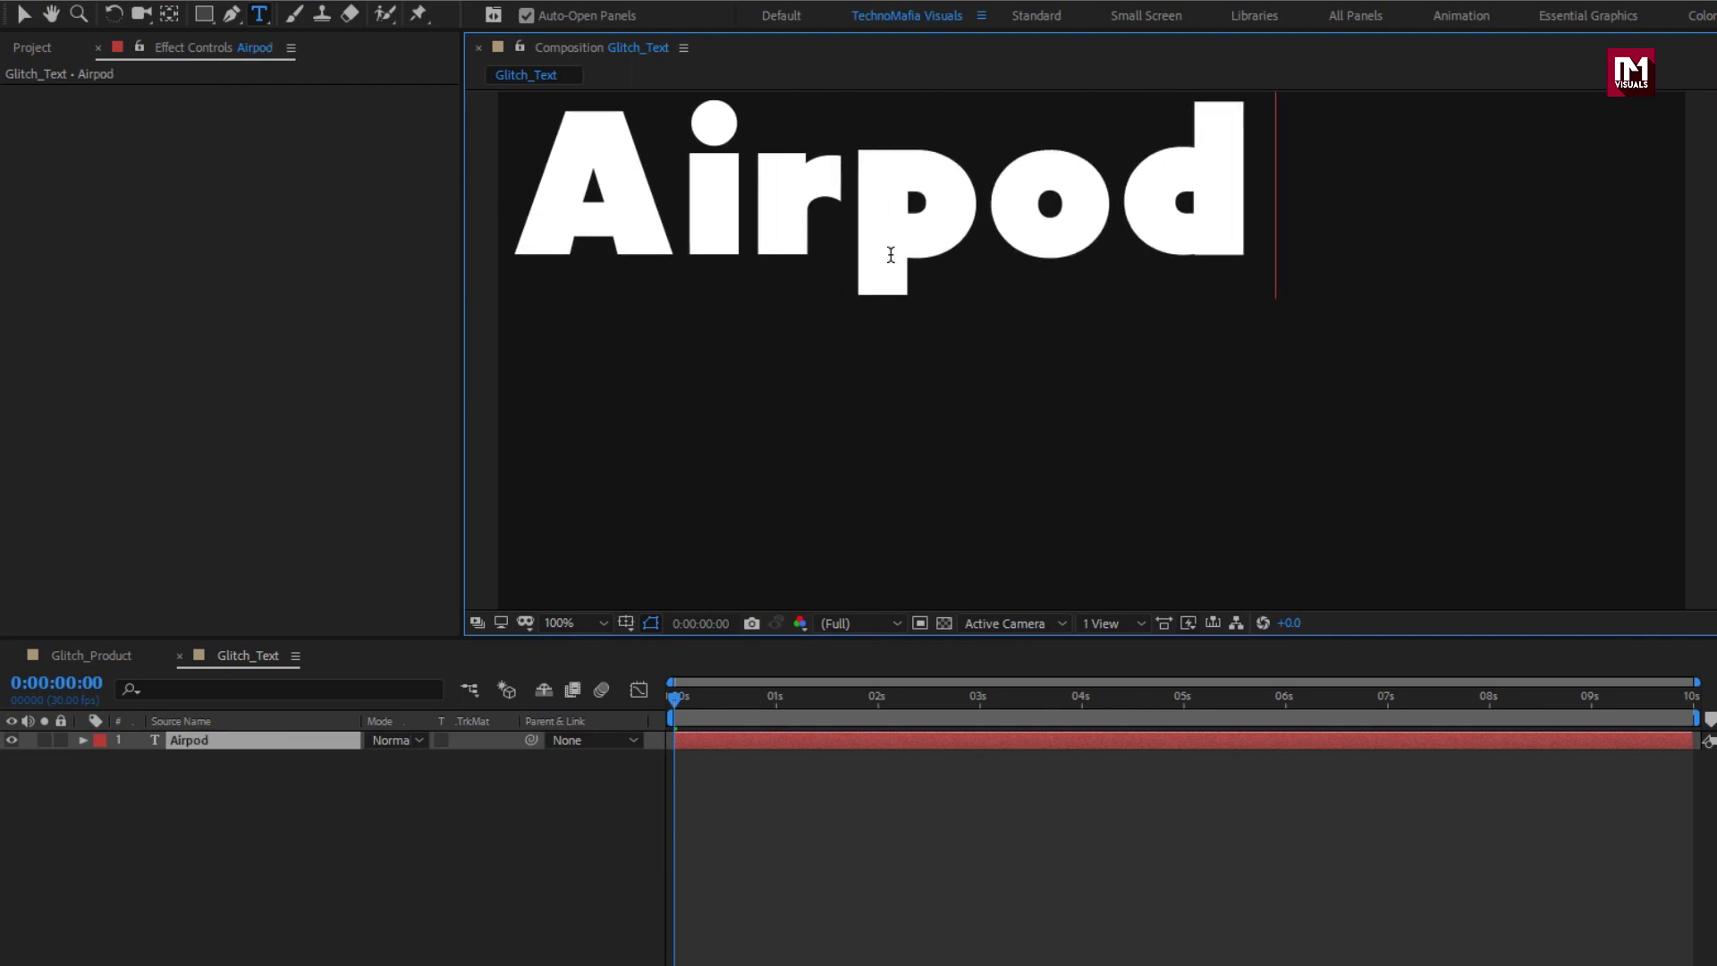
type(" Max")
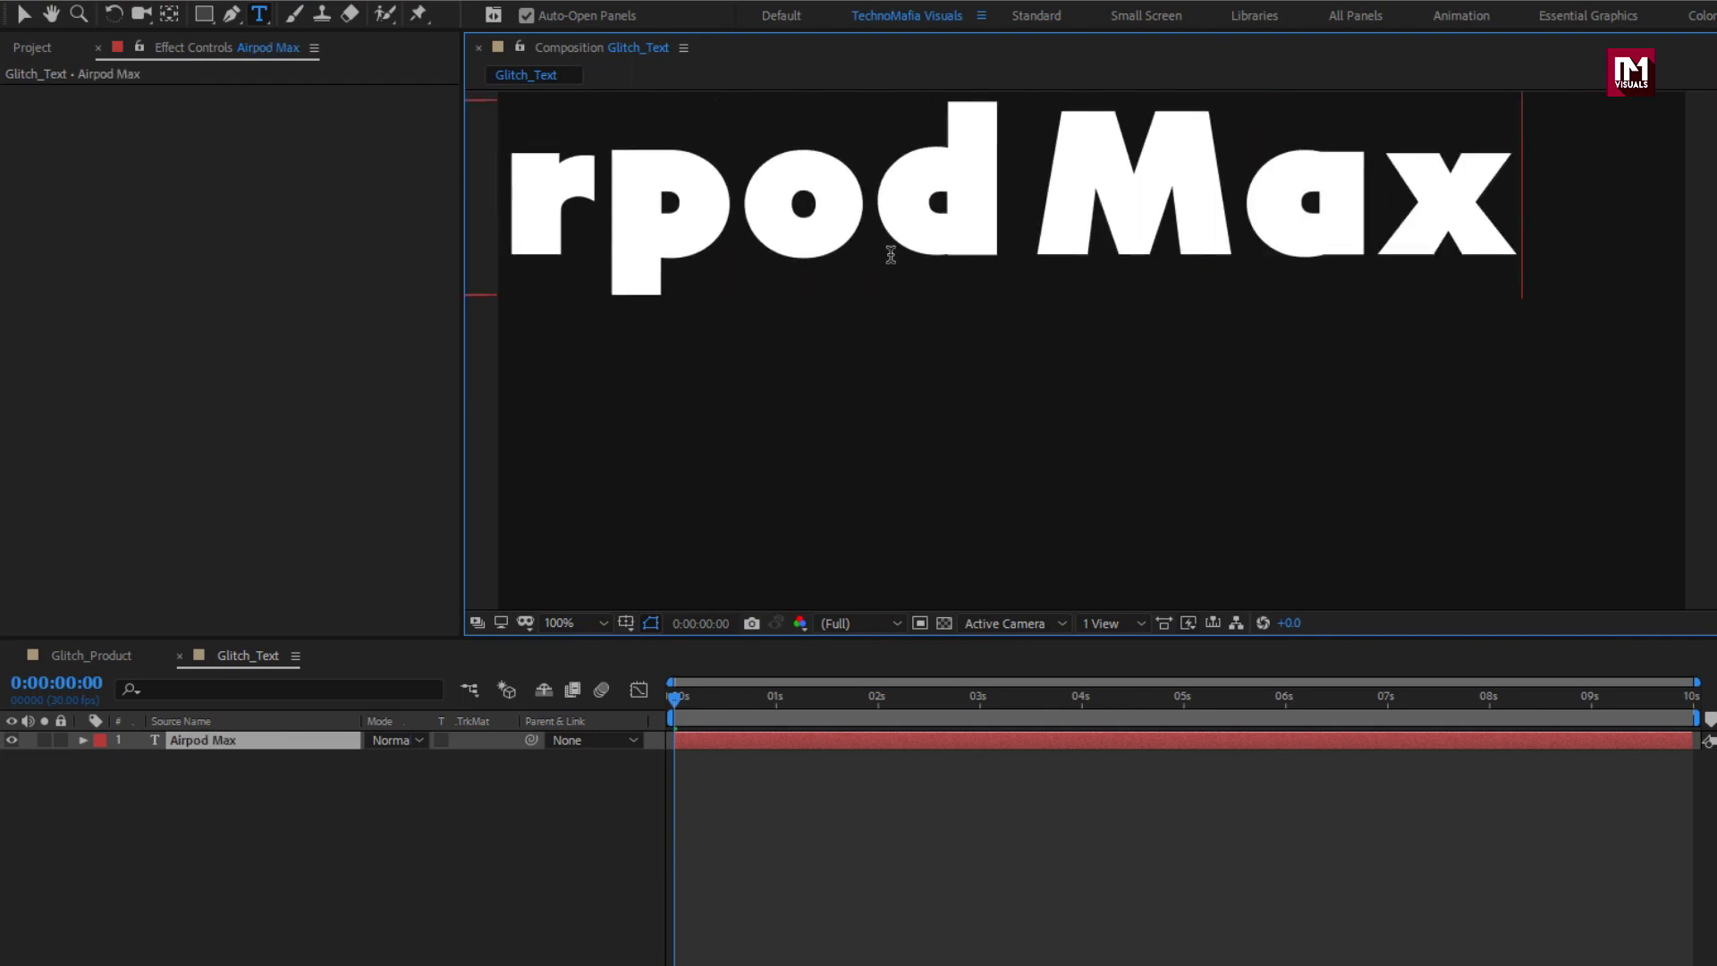
key("Escape")
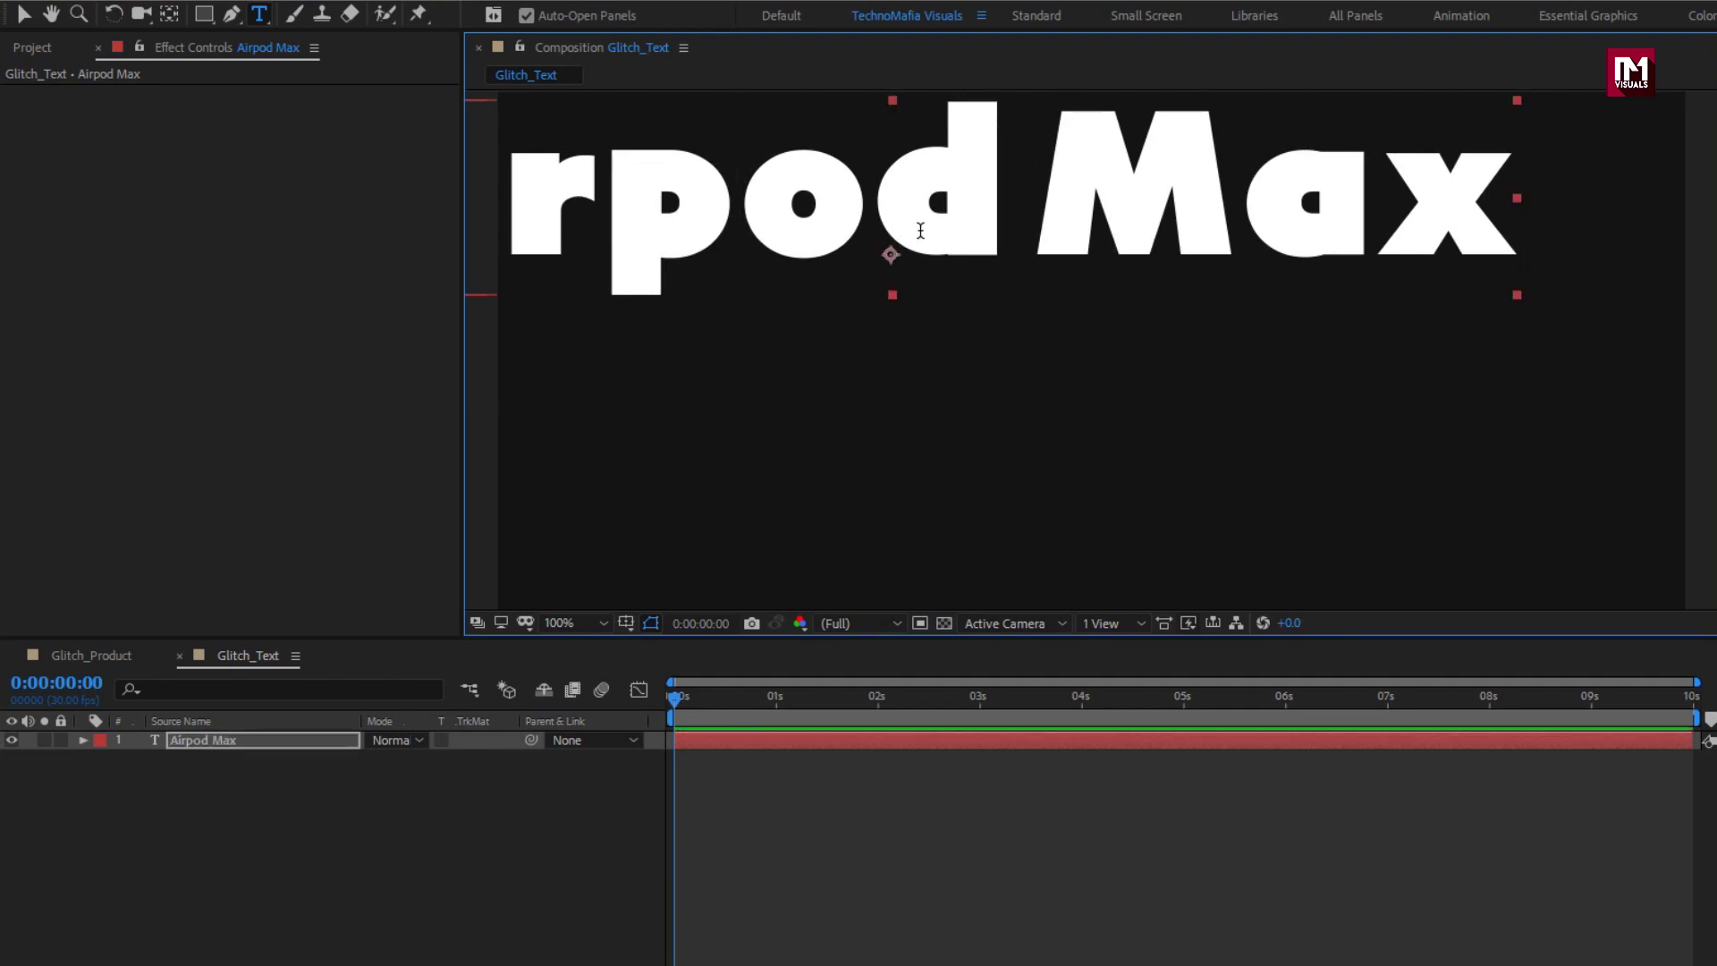
key("v")
- Try the Uni Sans font variants on the "Airpod Max" text and set it to UniSansRegular
left_click(554, 625)
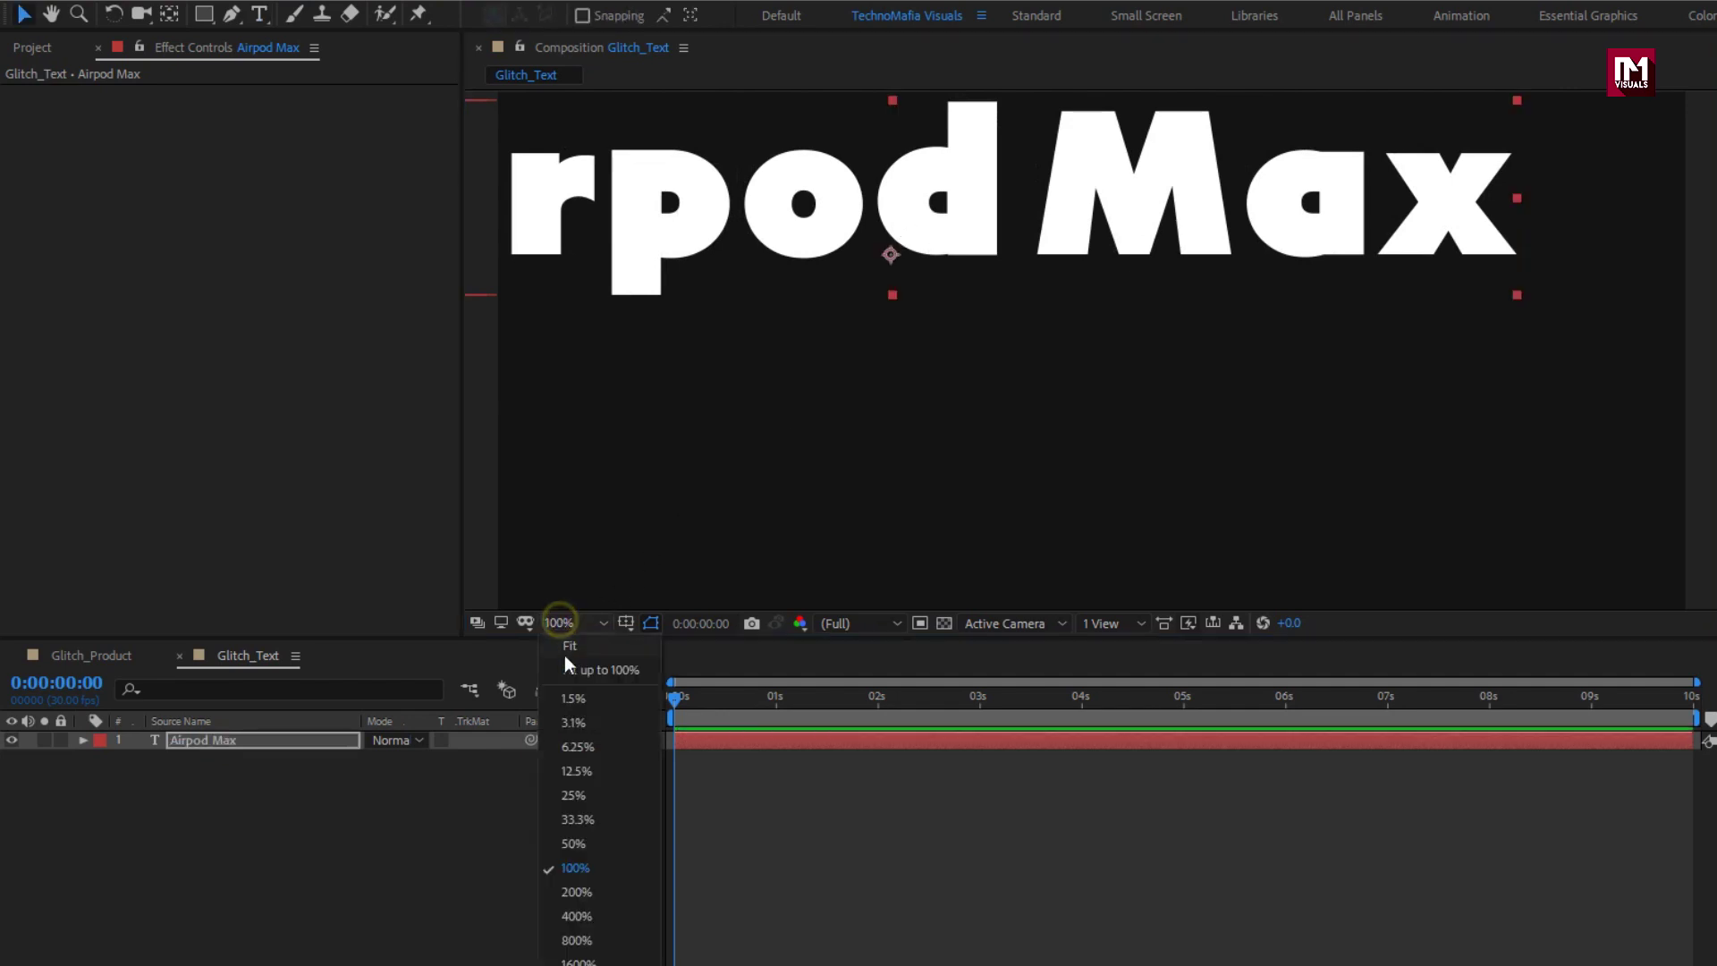
left_click(567, 669)
left_click(1468, 687)
type("u")
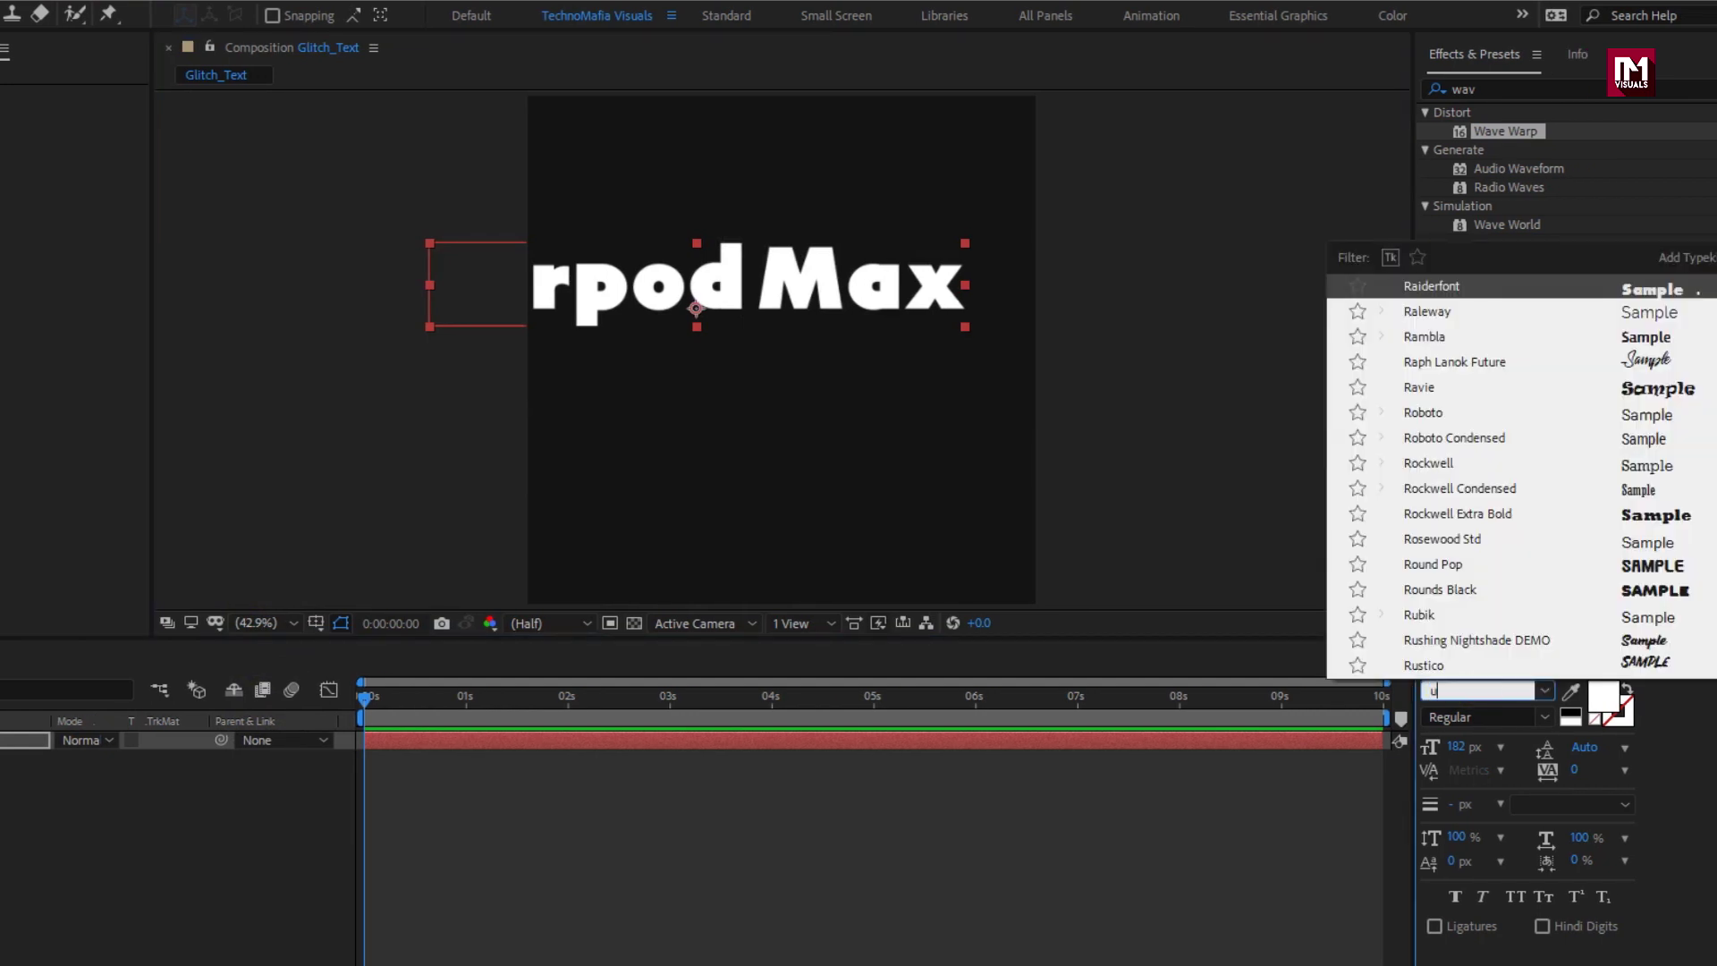
type("ni")
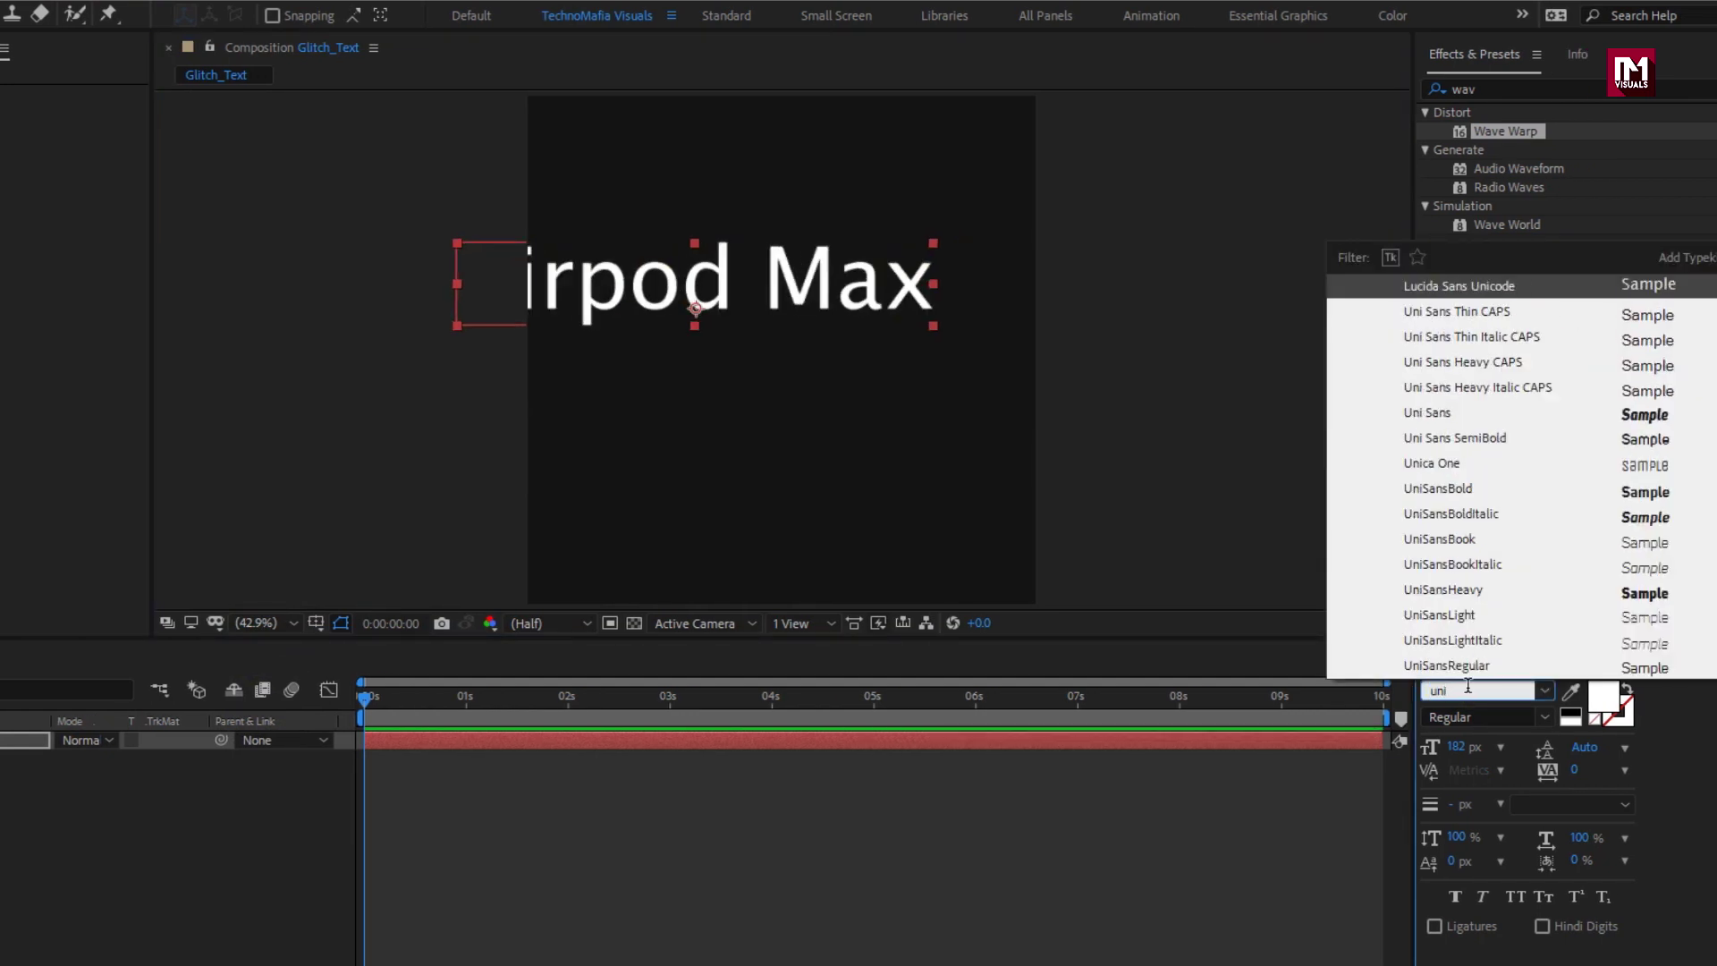
left_click(1433, 414)
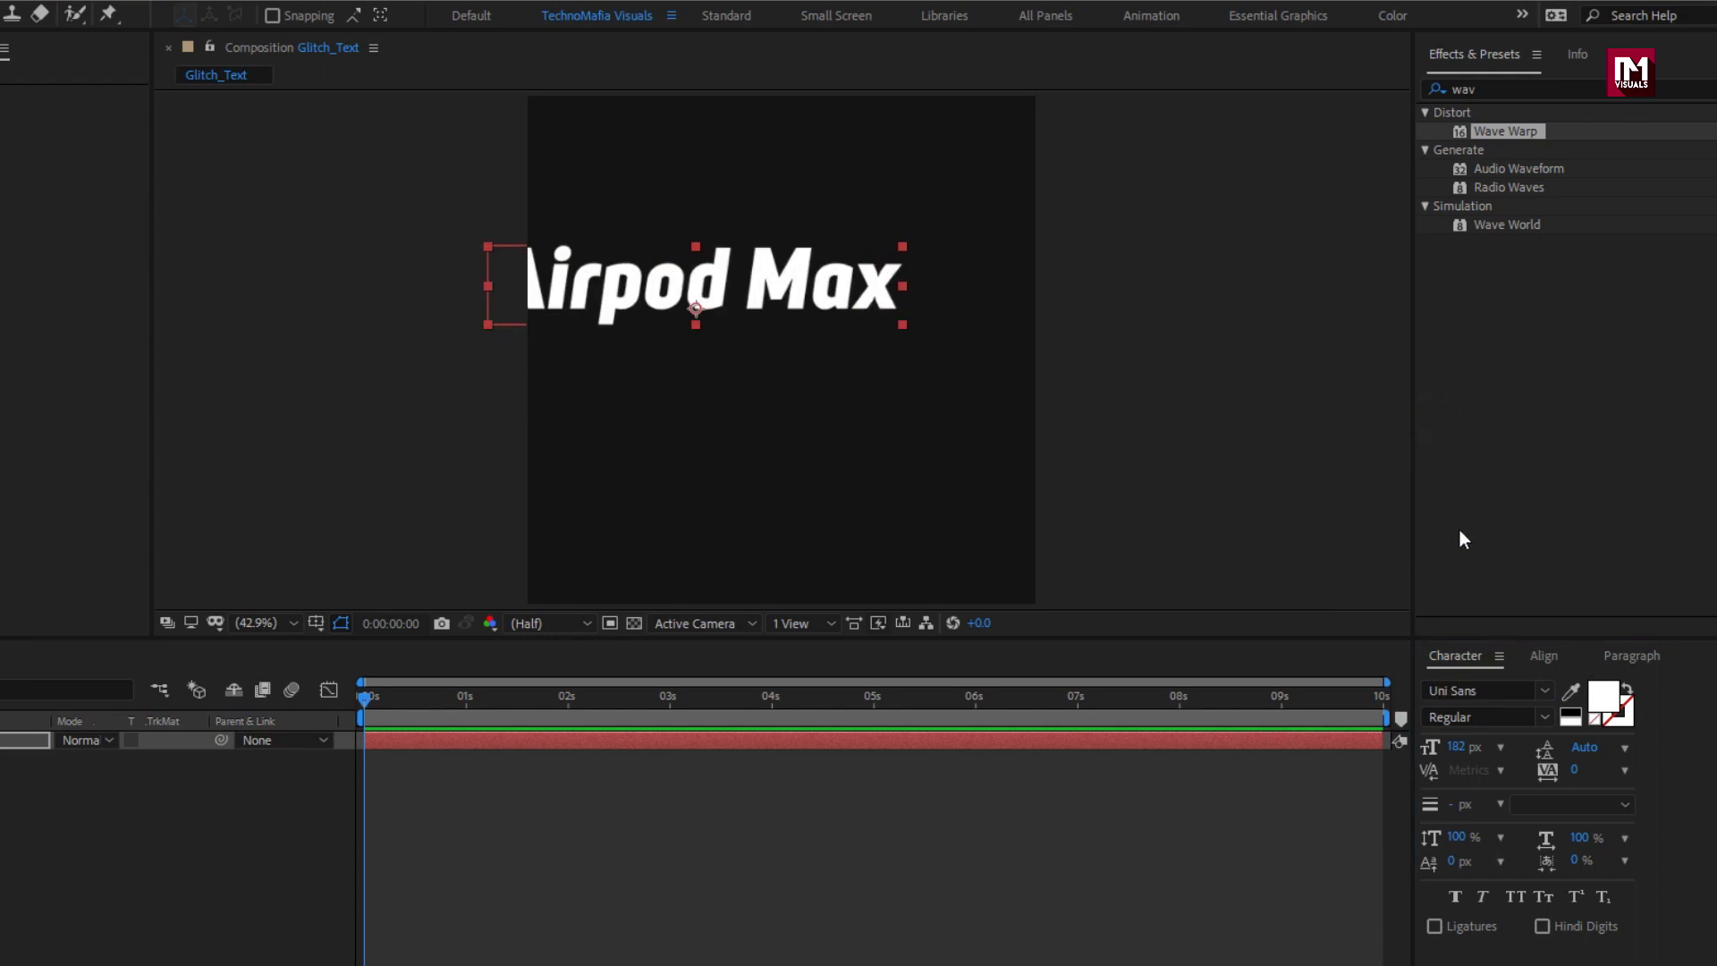
left_click(1513, 689)
key("Down")
key("Down")
key("Down")
key("Down")
key("Down")
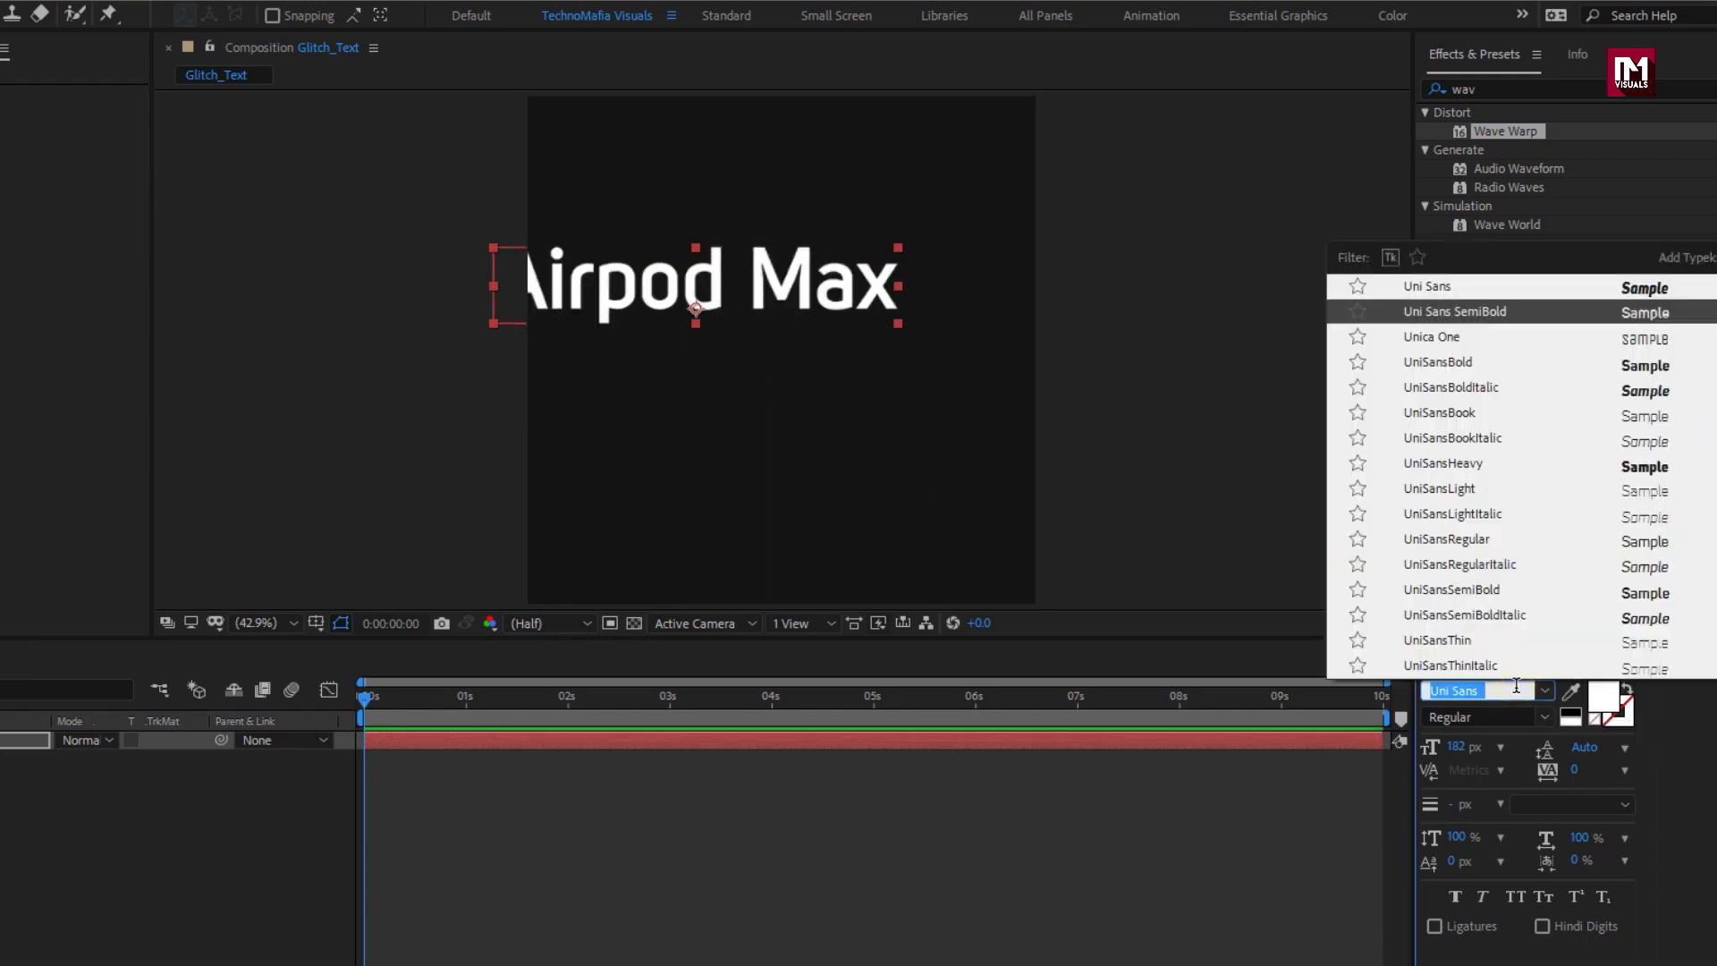
key("Down")
key("Down")
key("Down")
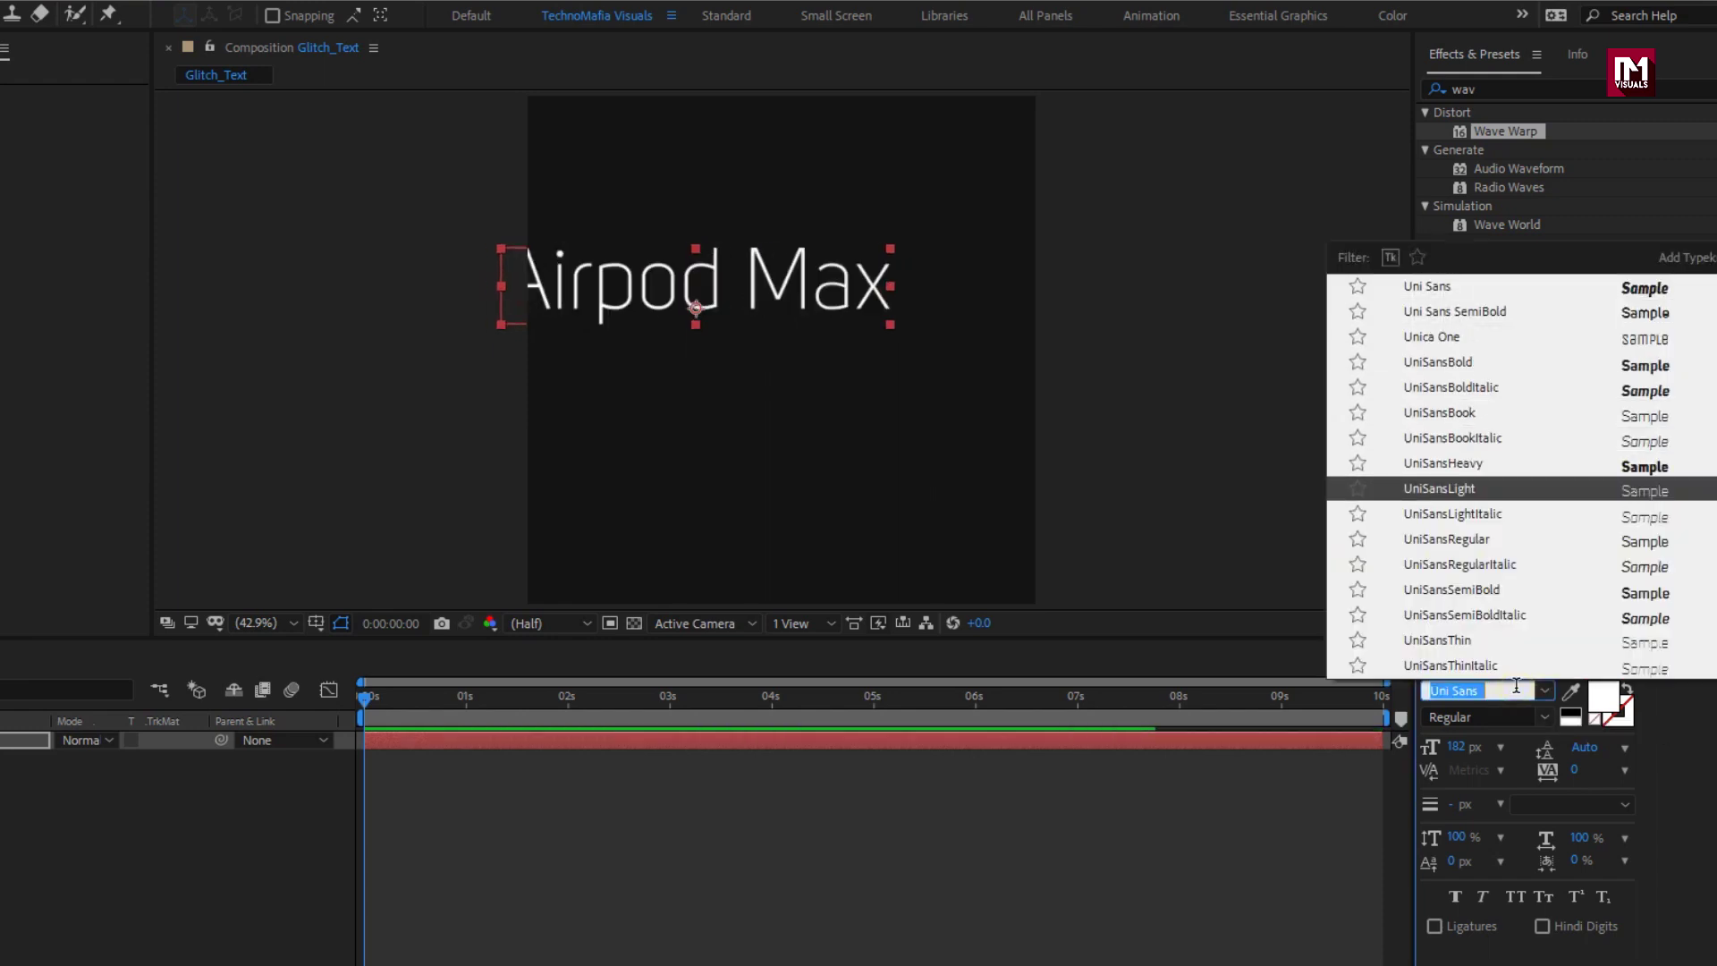
key("Down")
key("Down")
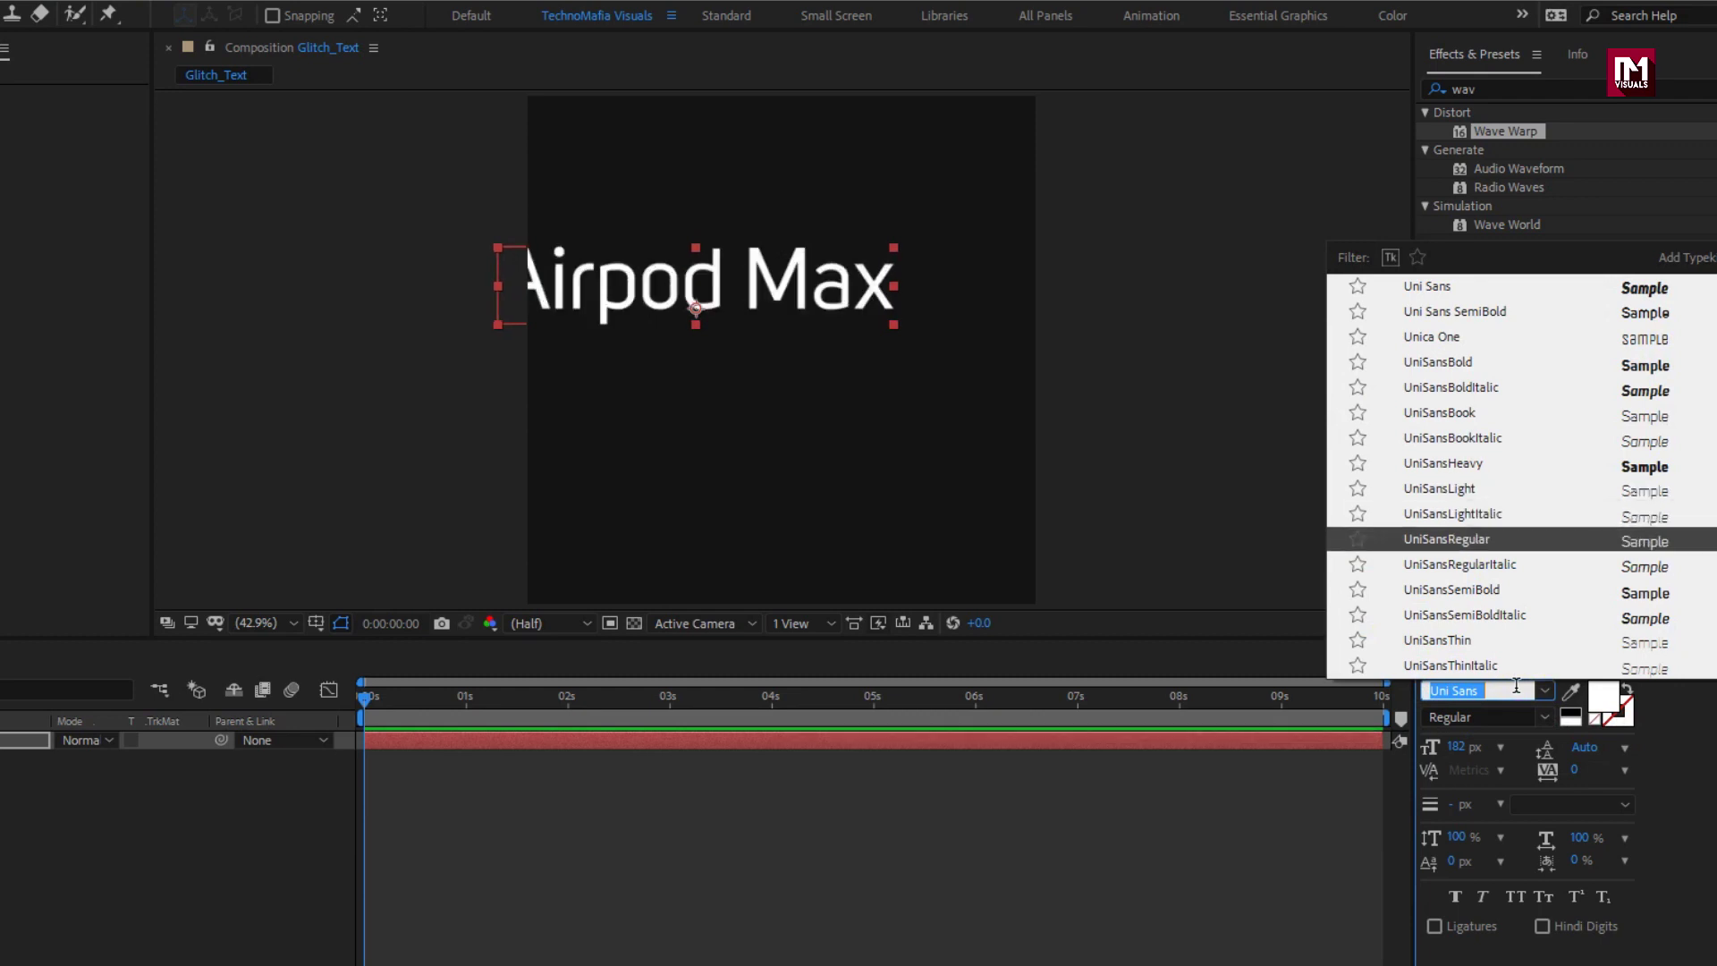
key("Return")
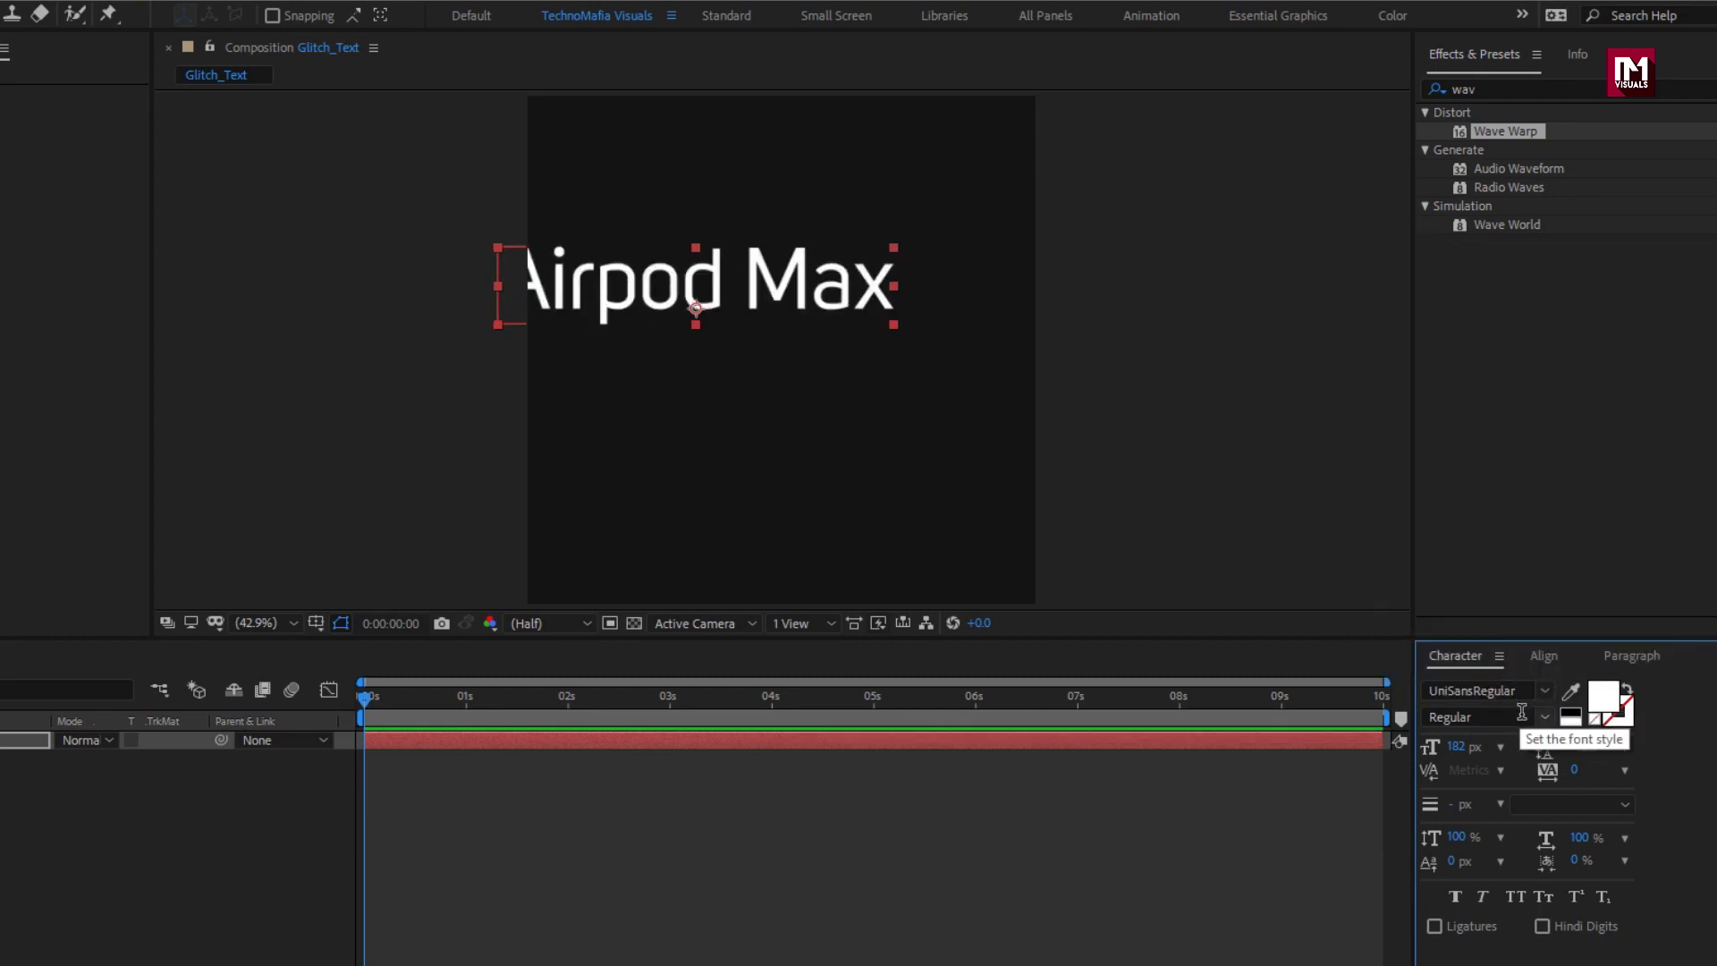
- Move the "Airpod Max" text to the upper centre of the composition and set its font size to 120 px
left_click_drag(688, 290, 708, 161)
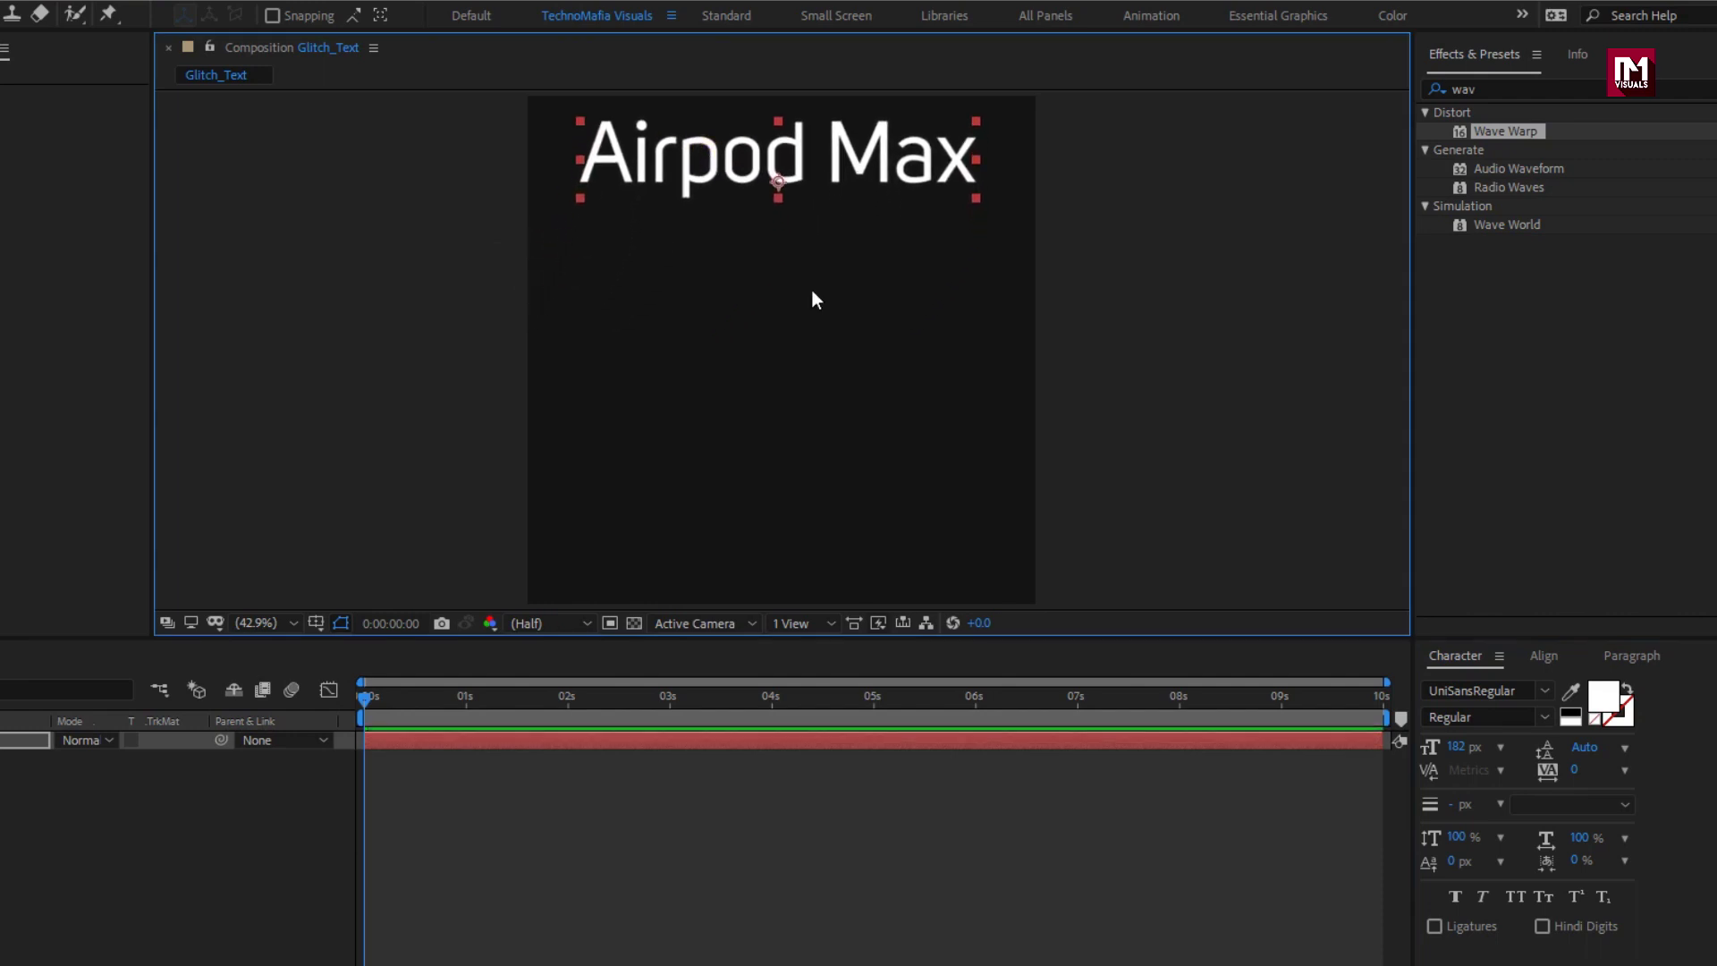
left_click(1460, 747)
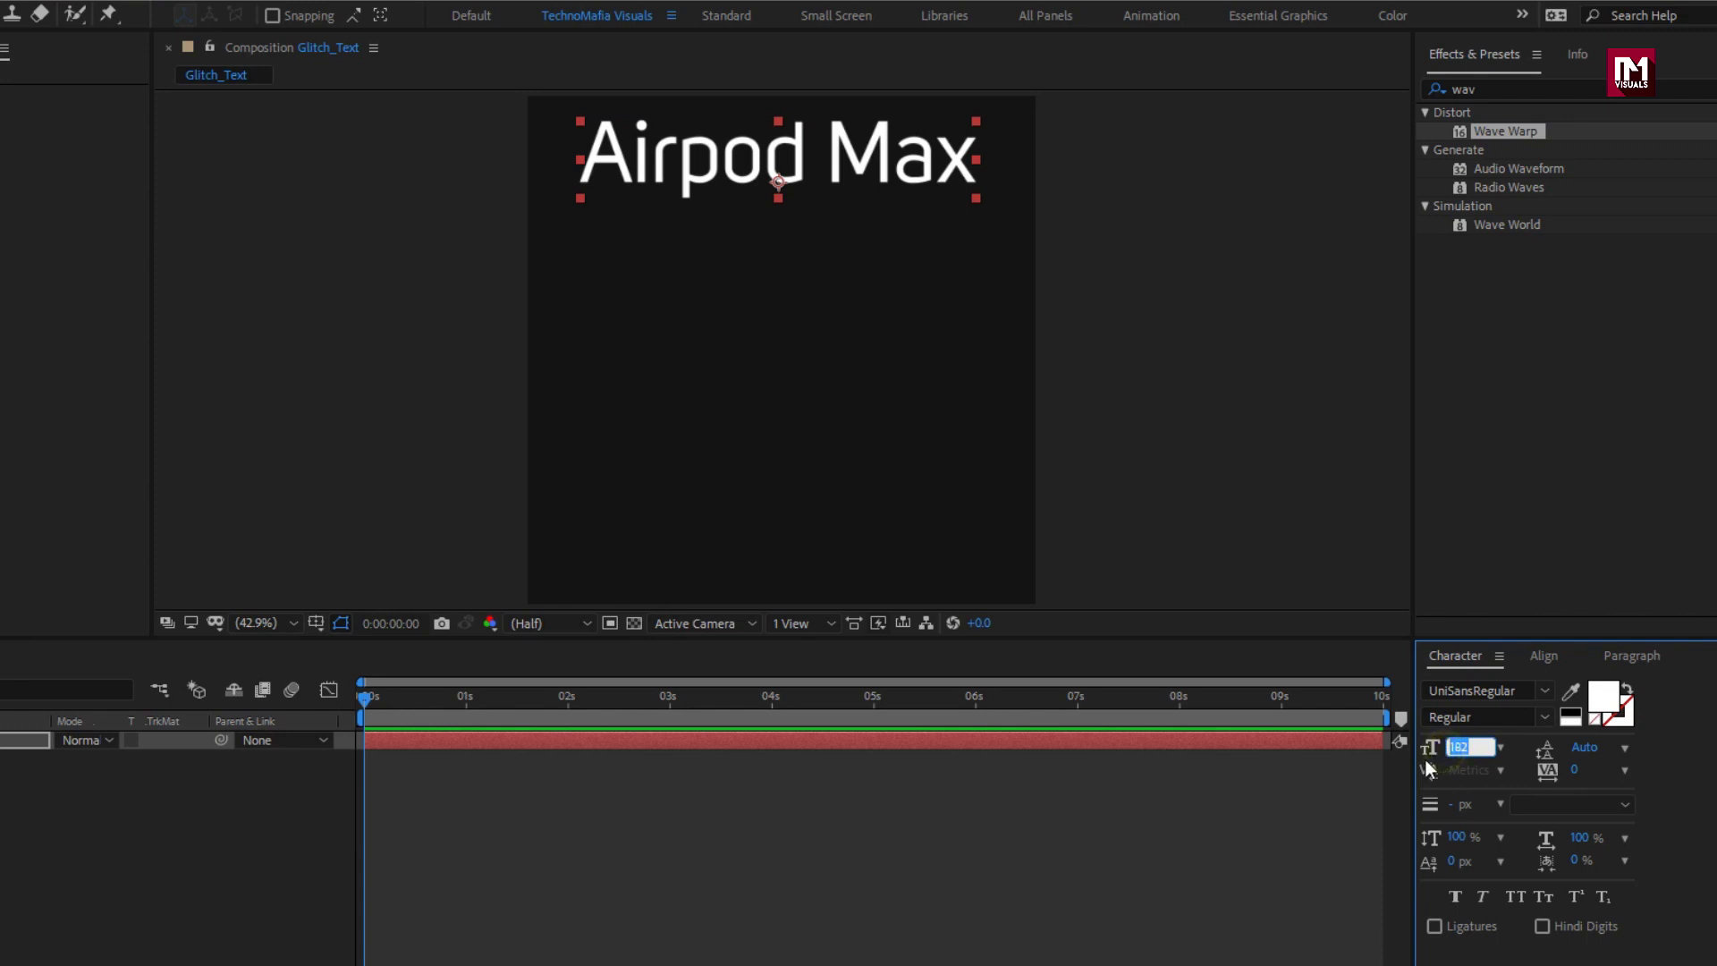
type("120")
key("Return")
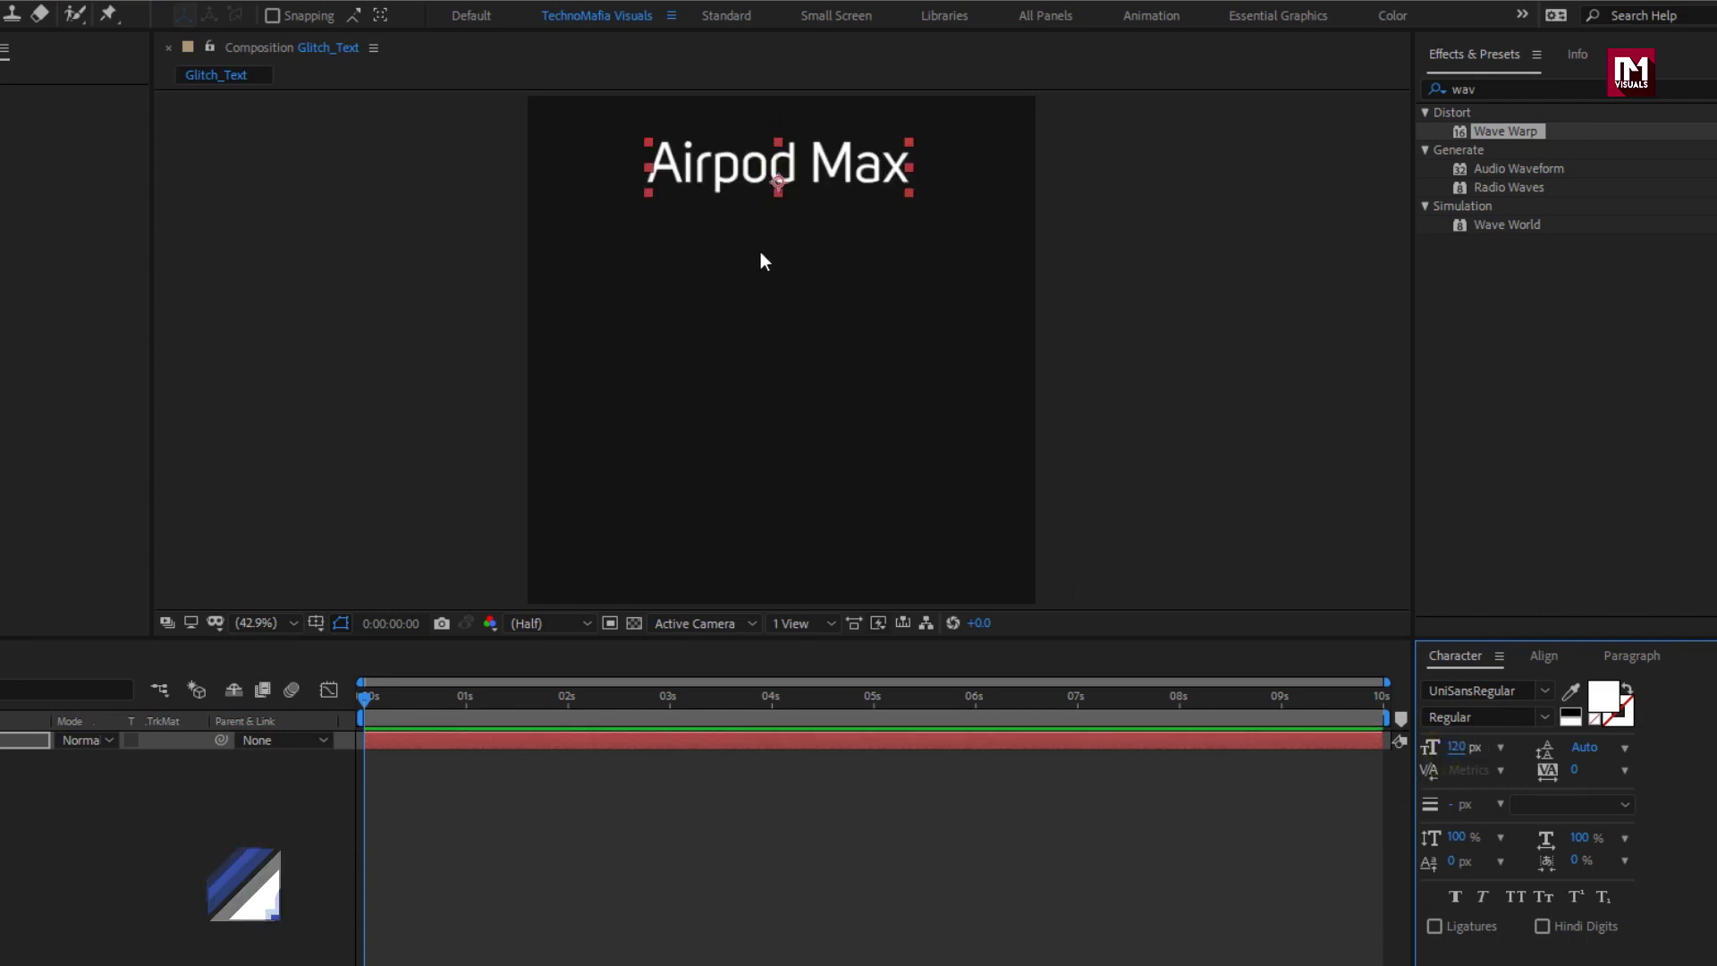
- Add a Tracking text animator to the Airpod Max layer and expand its Range Selector 1 properties
left_click(286, 749)
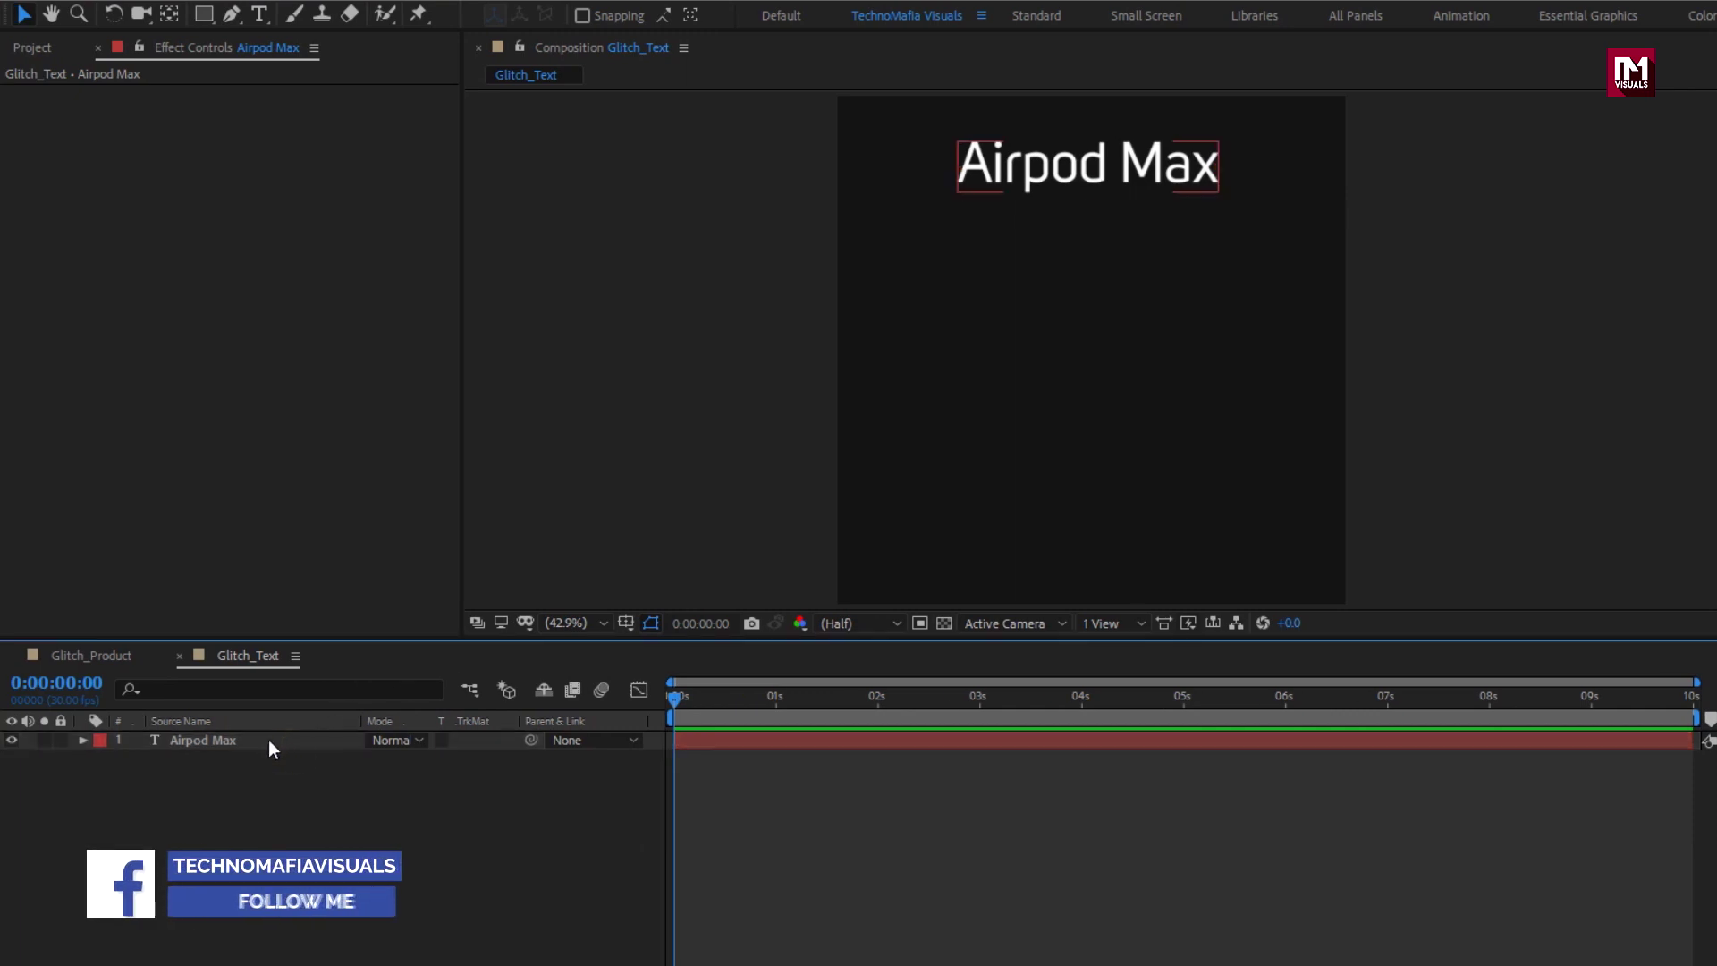
left_click(250, 741)
left_click(88, 742)
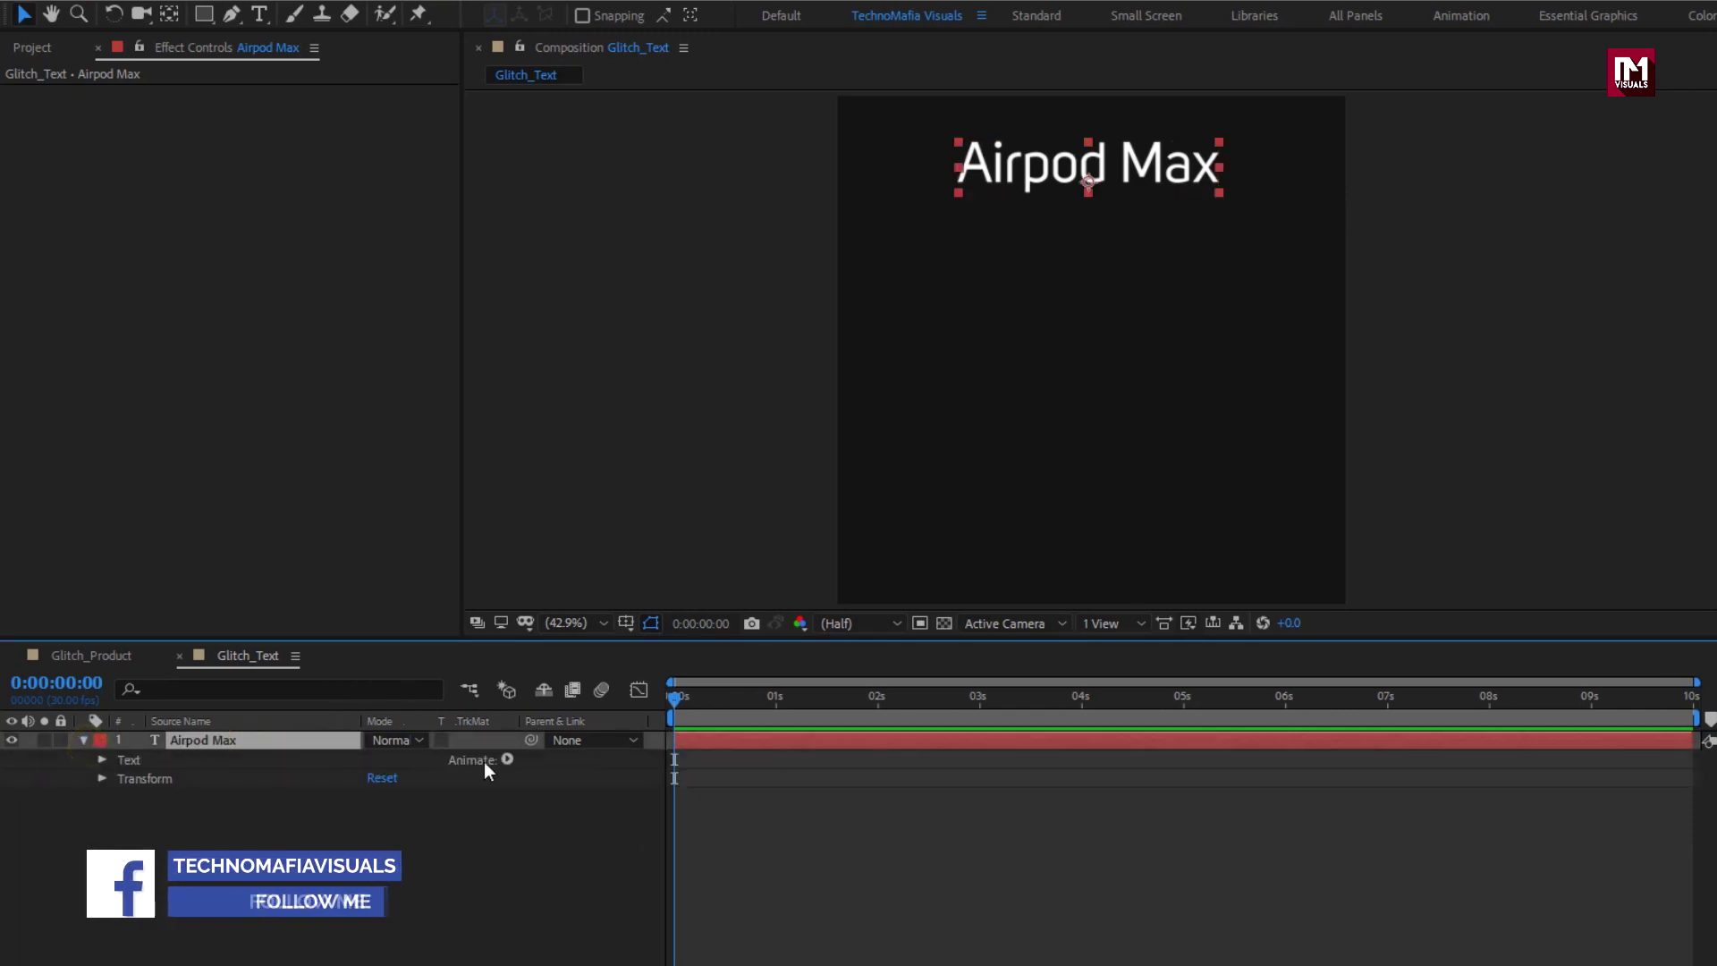
left_click(508, 760)
left_click(589, 601)
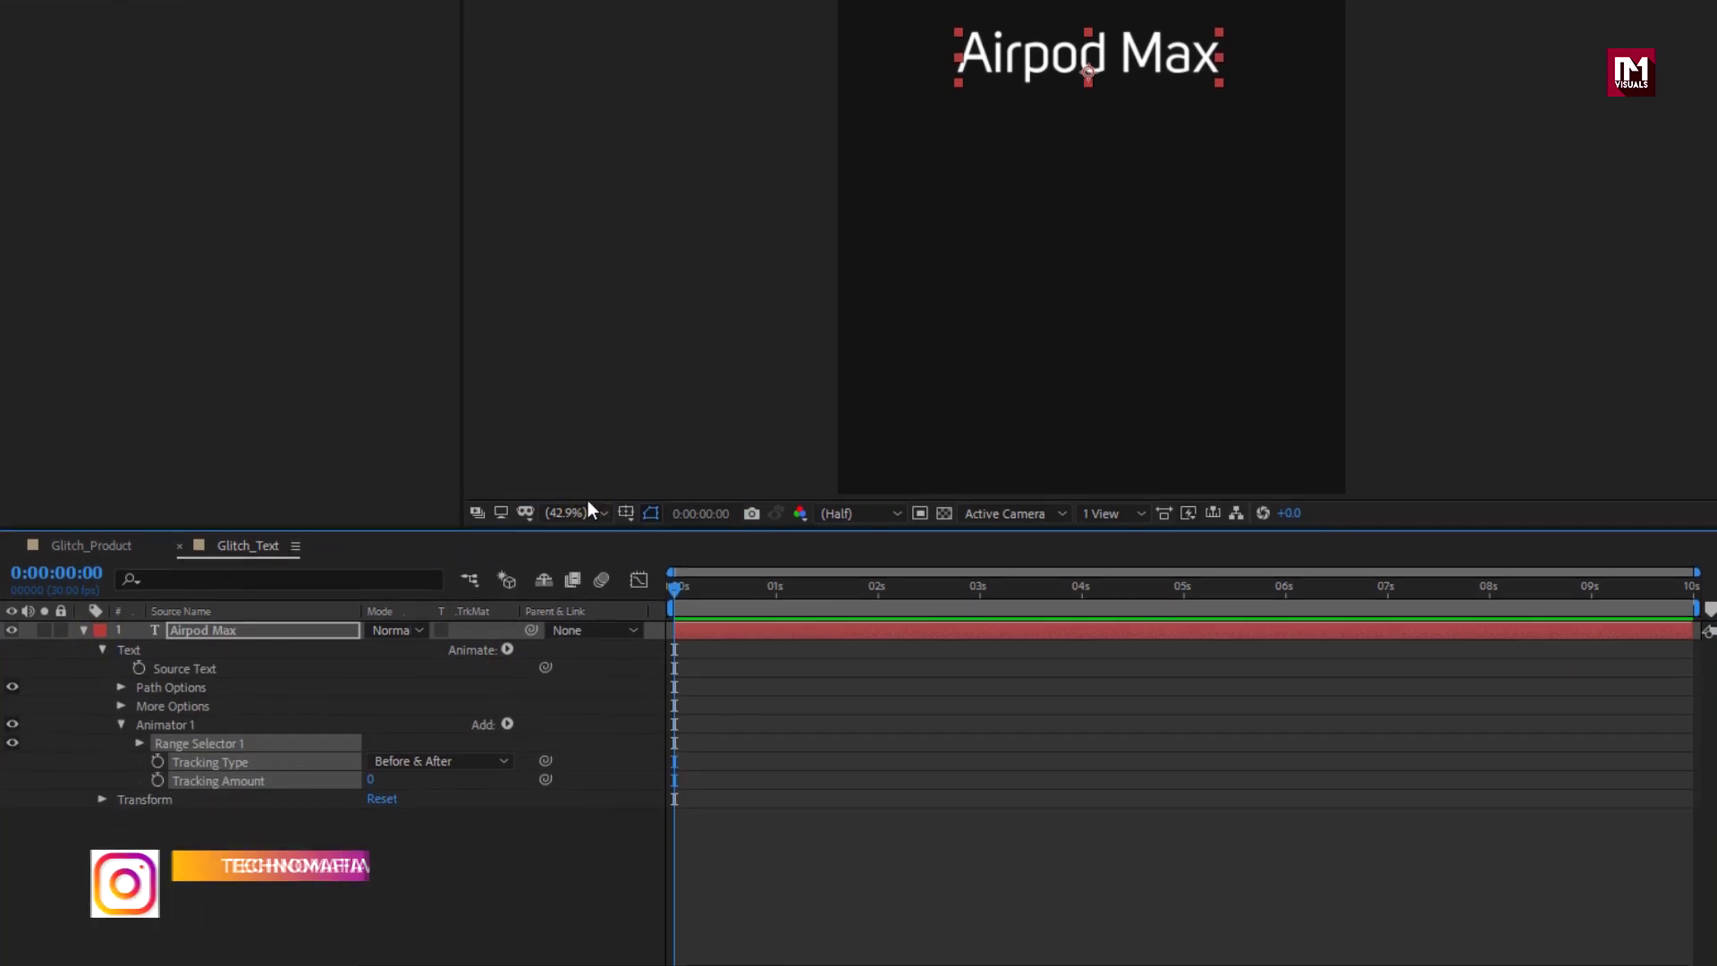
left_click(445, 844)
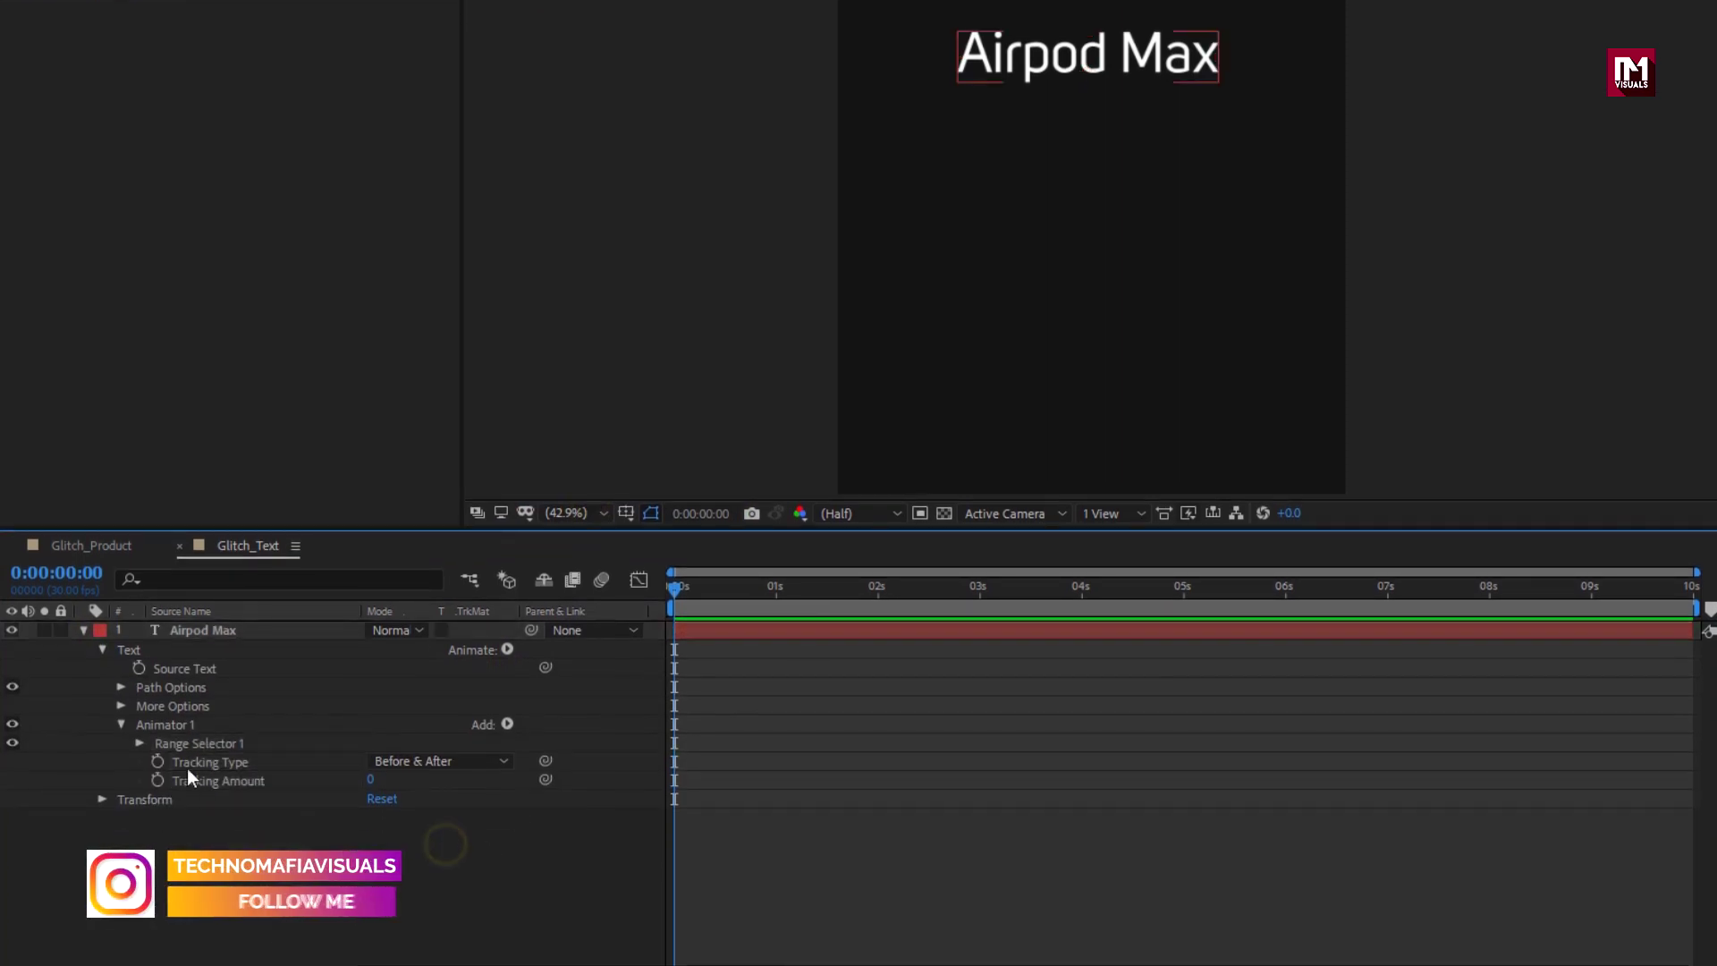
left_click(140, 743)
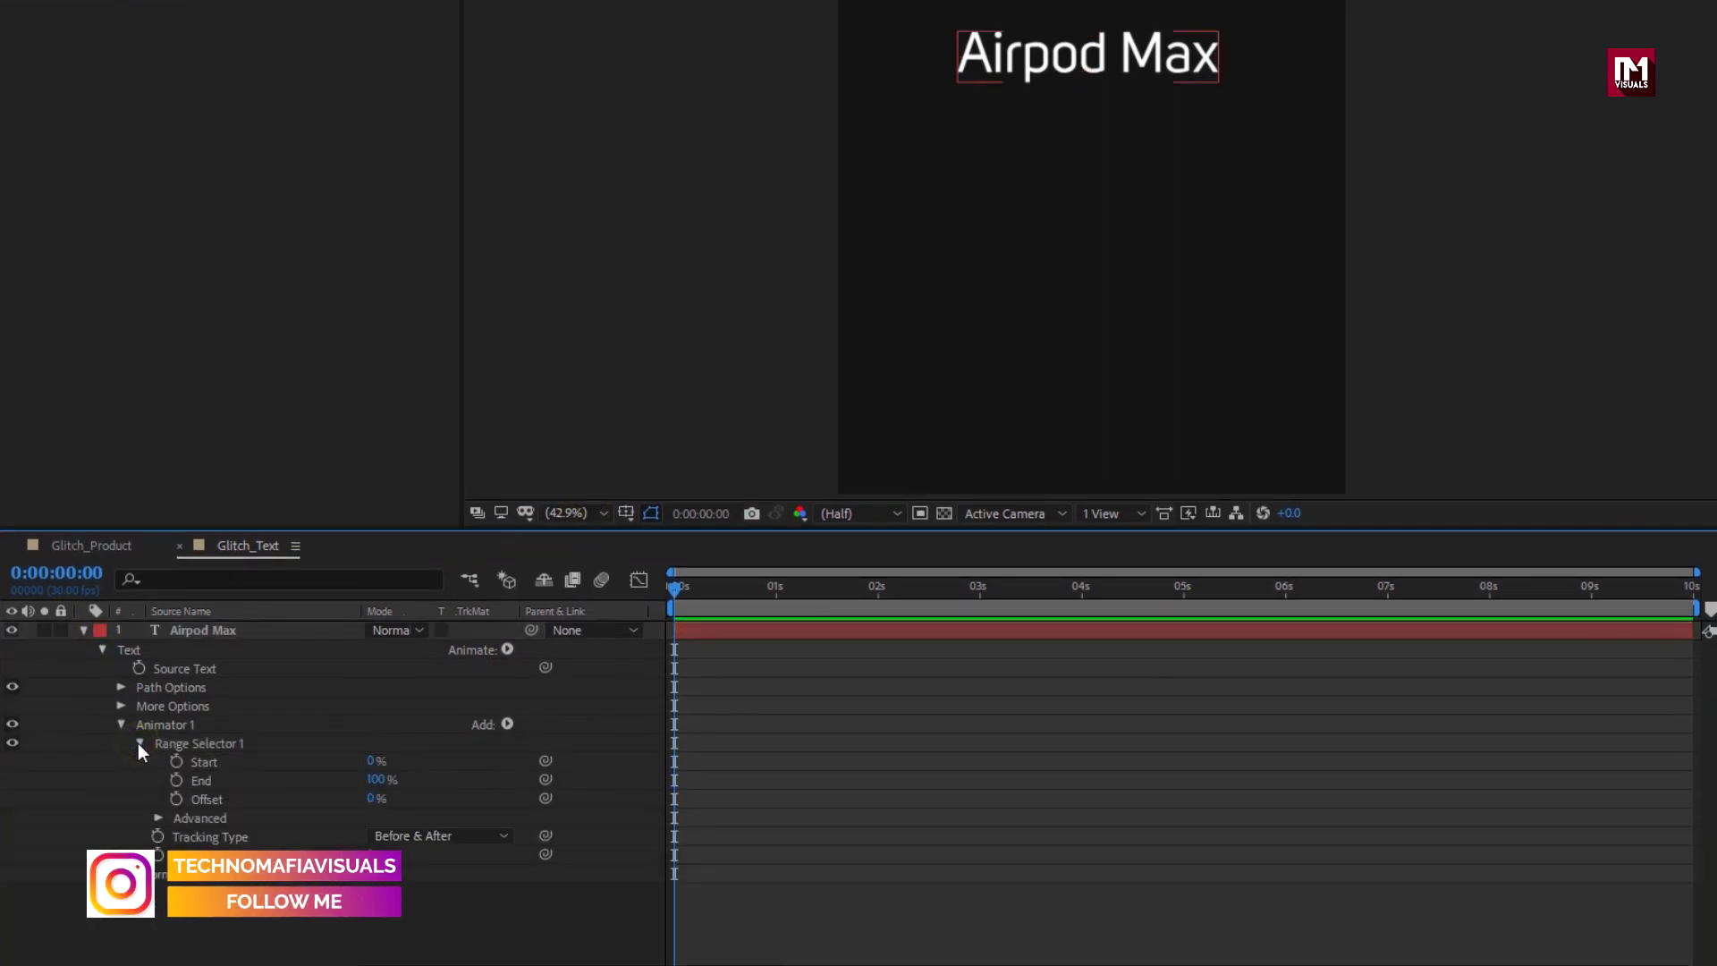
- Keyframe the range selector's Offset from -100% at 0:00:00:00 to 100% at 0:00:01:00
left_click(777, 598)
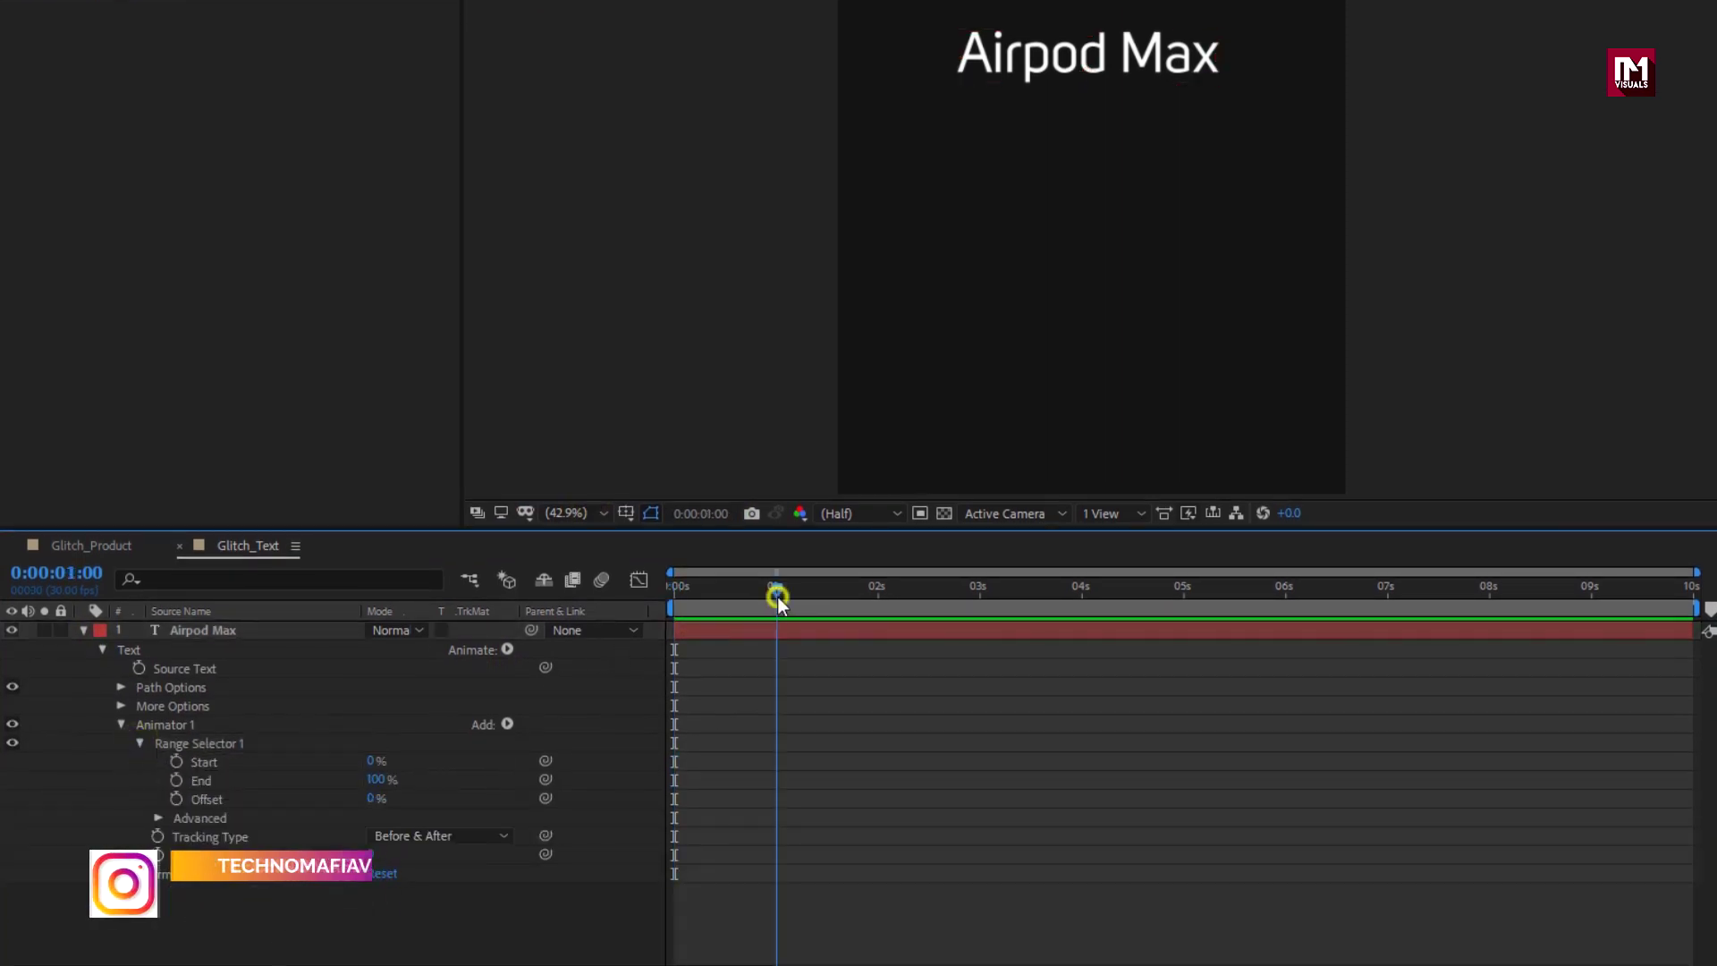
left_click(176, 799)
left_click_drag(375, 799, 561, 802)
left_click_drag(684, 592, 658, 592)
left_click(375, 798)
type("-100")
left_click(287, 799)
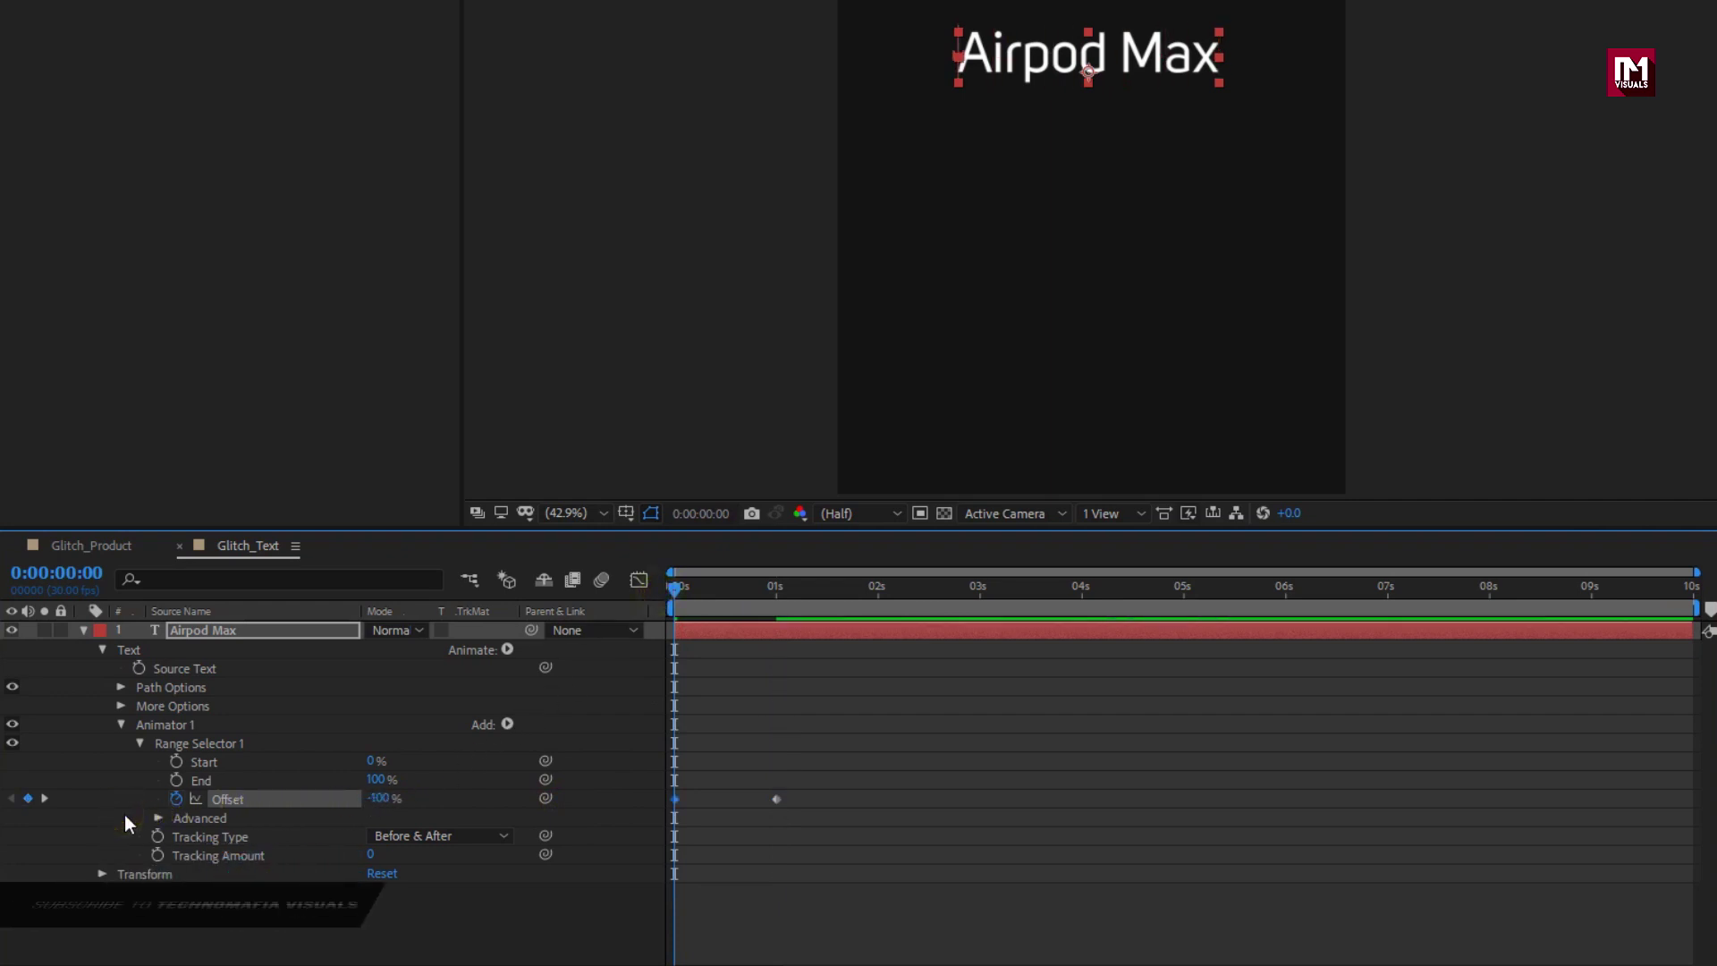
- Set the range selector's advanced shape to Ramp Up and turn on Randomize Order with a random seed of 50
left_click(155, 819)
scroll(147, 809, "down", 2)
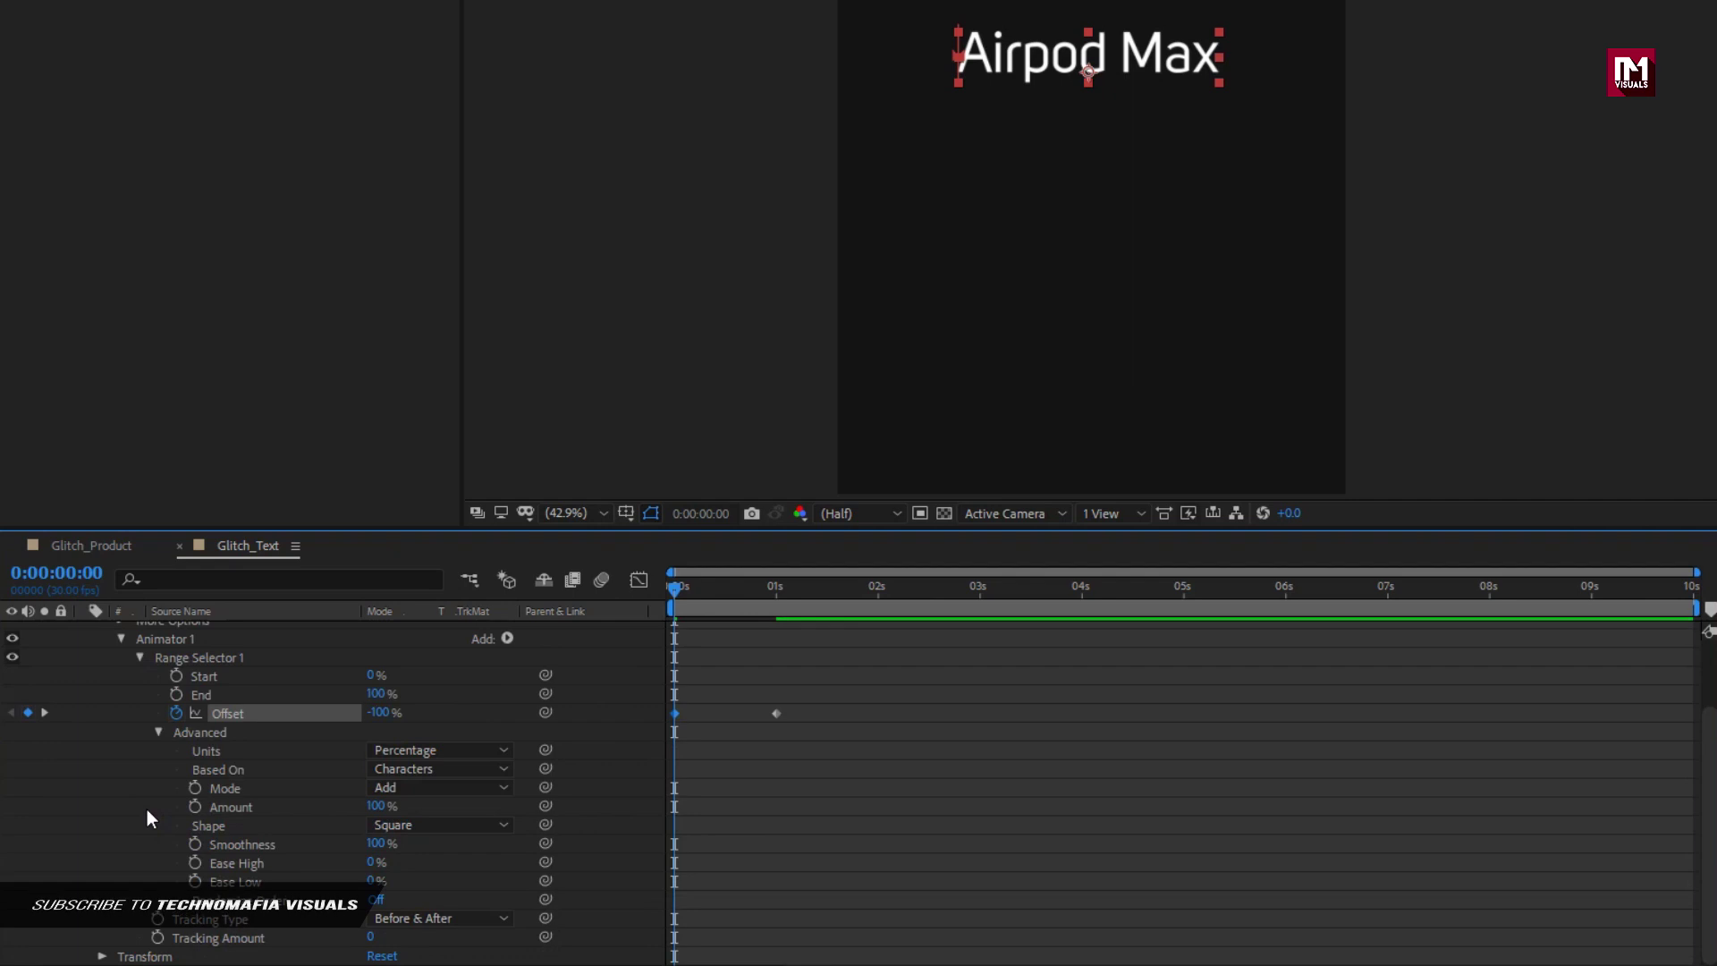
left_click(460, 824)
left_click(459, 872)
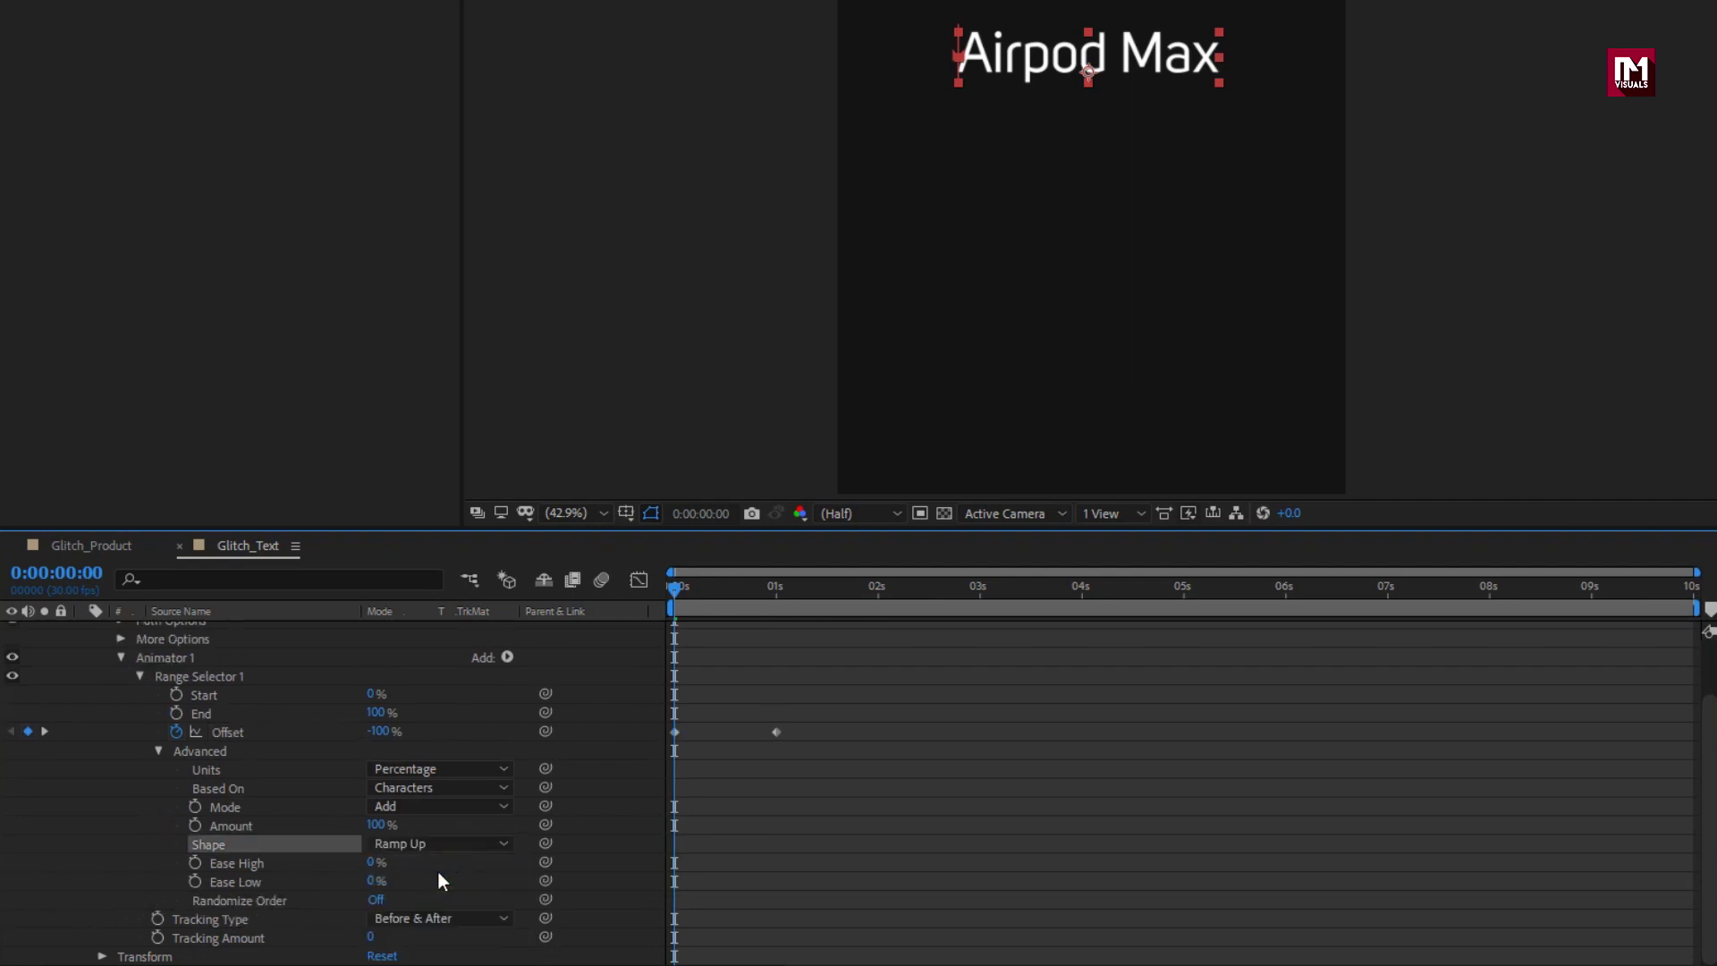
left_click(374, 900)
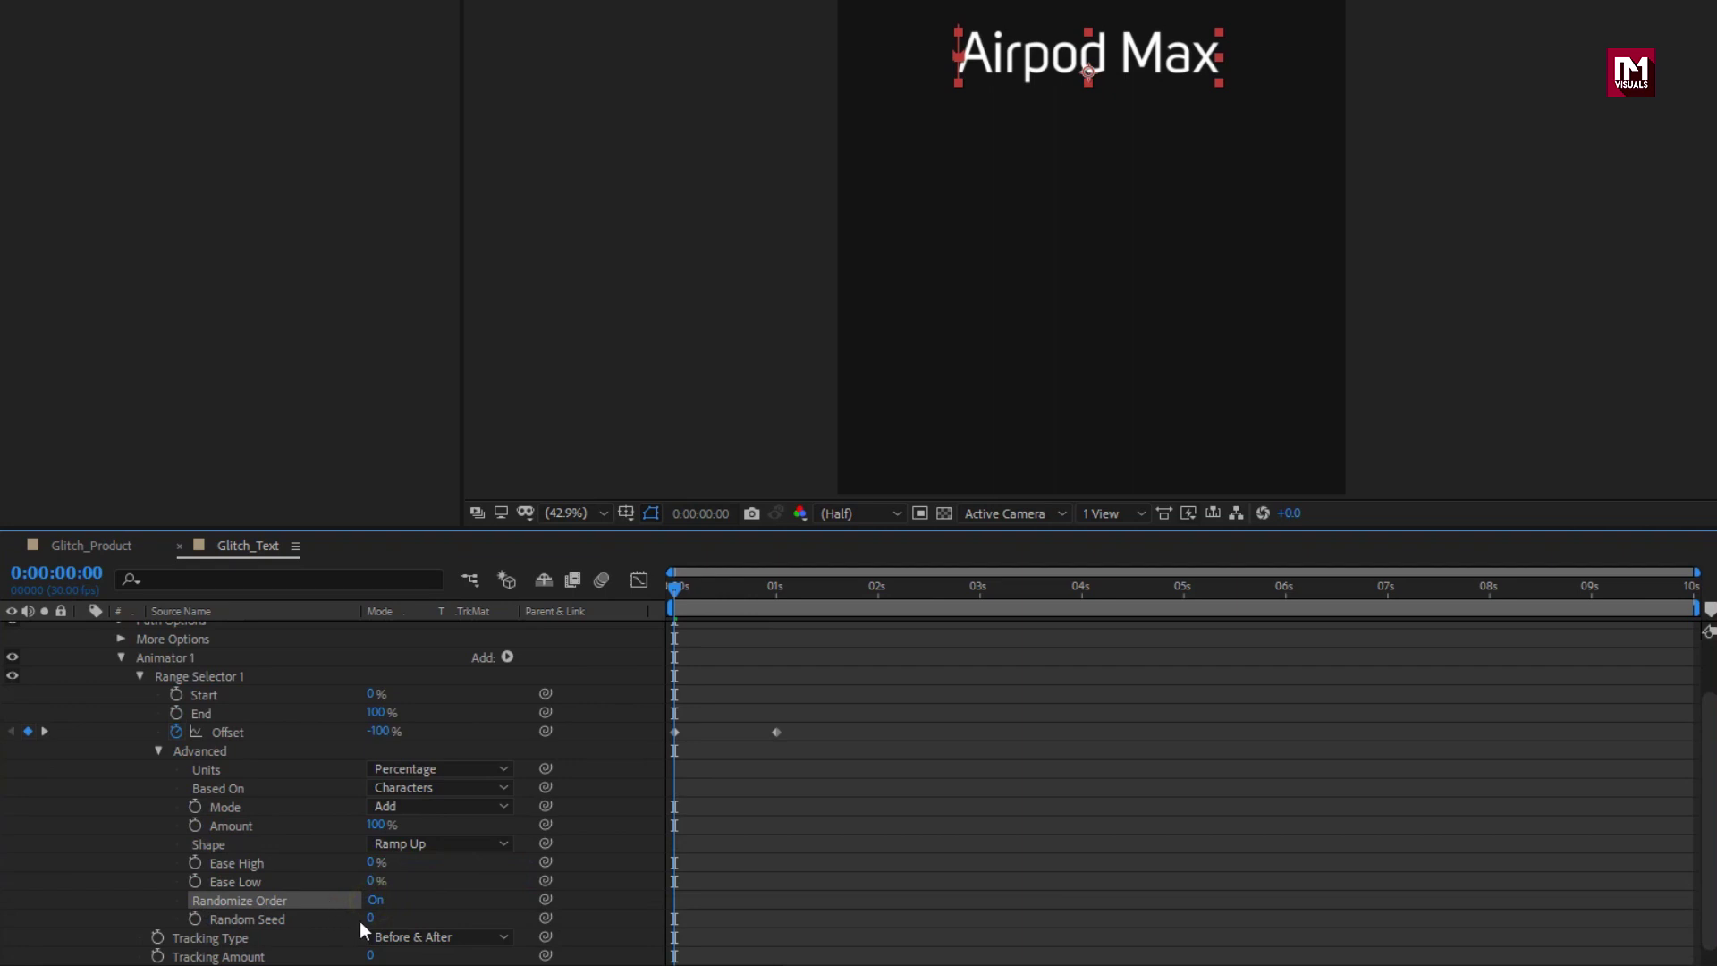
type("50")
key("Return")
left_click_drag(691, 592, 714, 588)
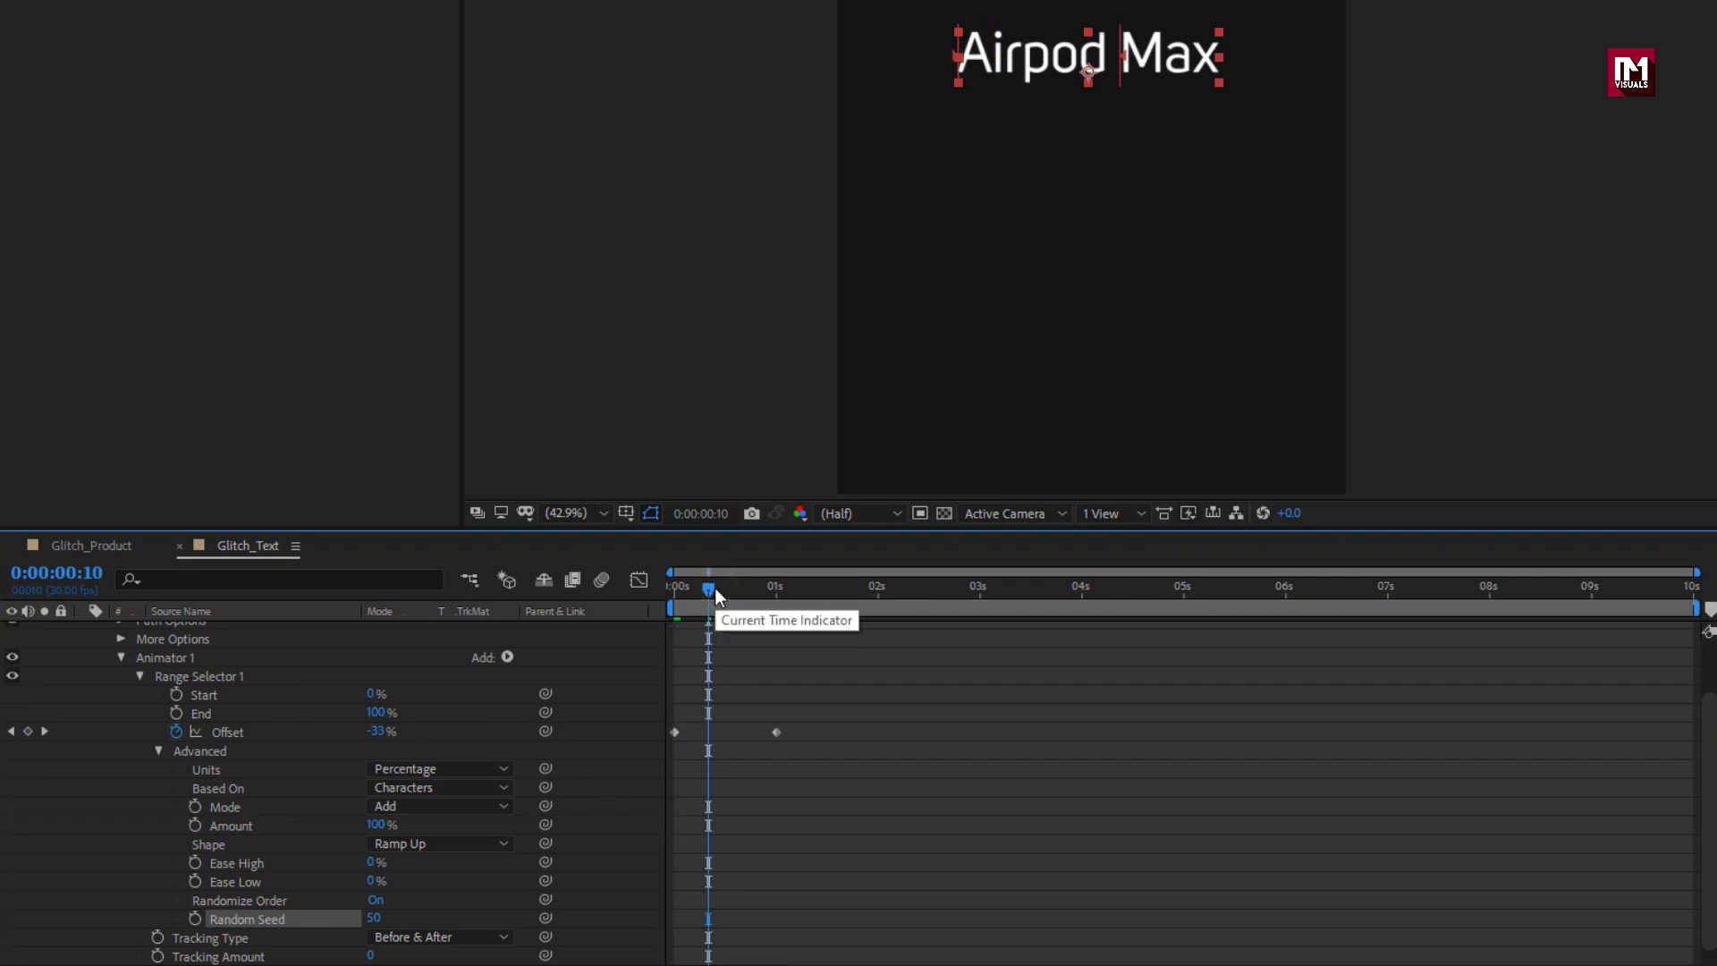
- Add an Opacity property set to 0% to Animator 1 and scrub the fade to about 0:00:00:22
left_click(506, 656)
mouse_move(563, 665)
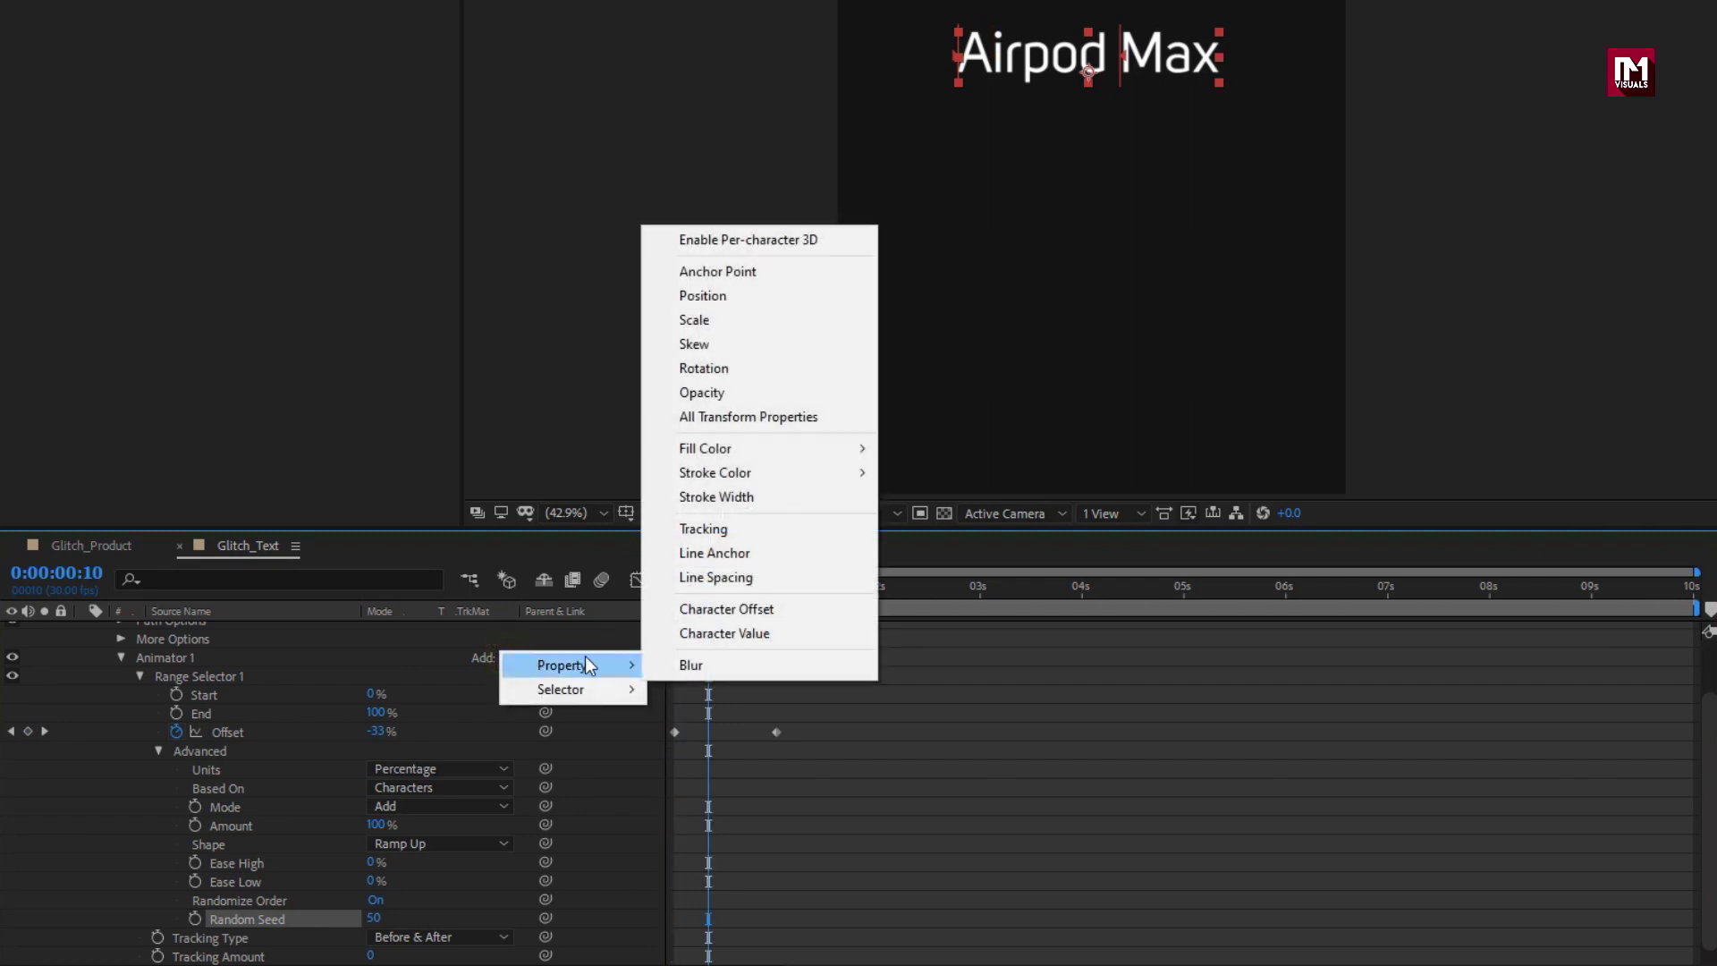
left_click(711, 394)
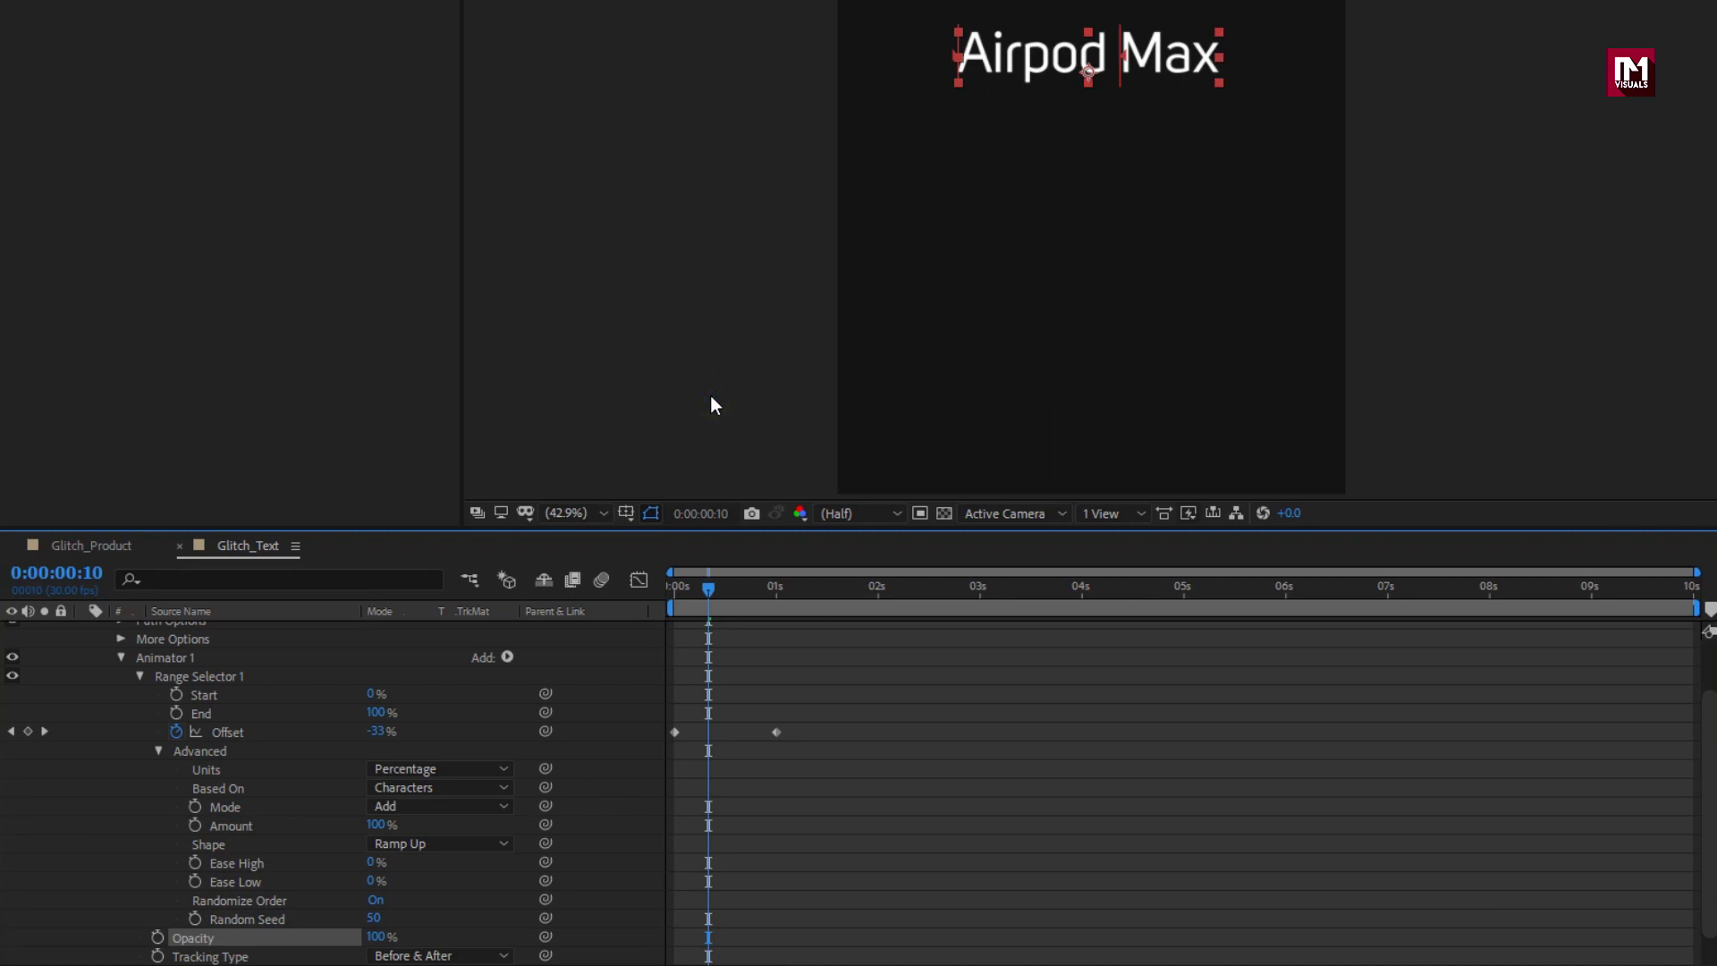
left_click_drag(374, 938, 195, 937)
left_click_drag(707, 592, 748, 586)
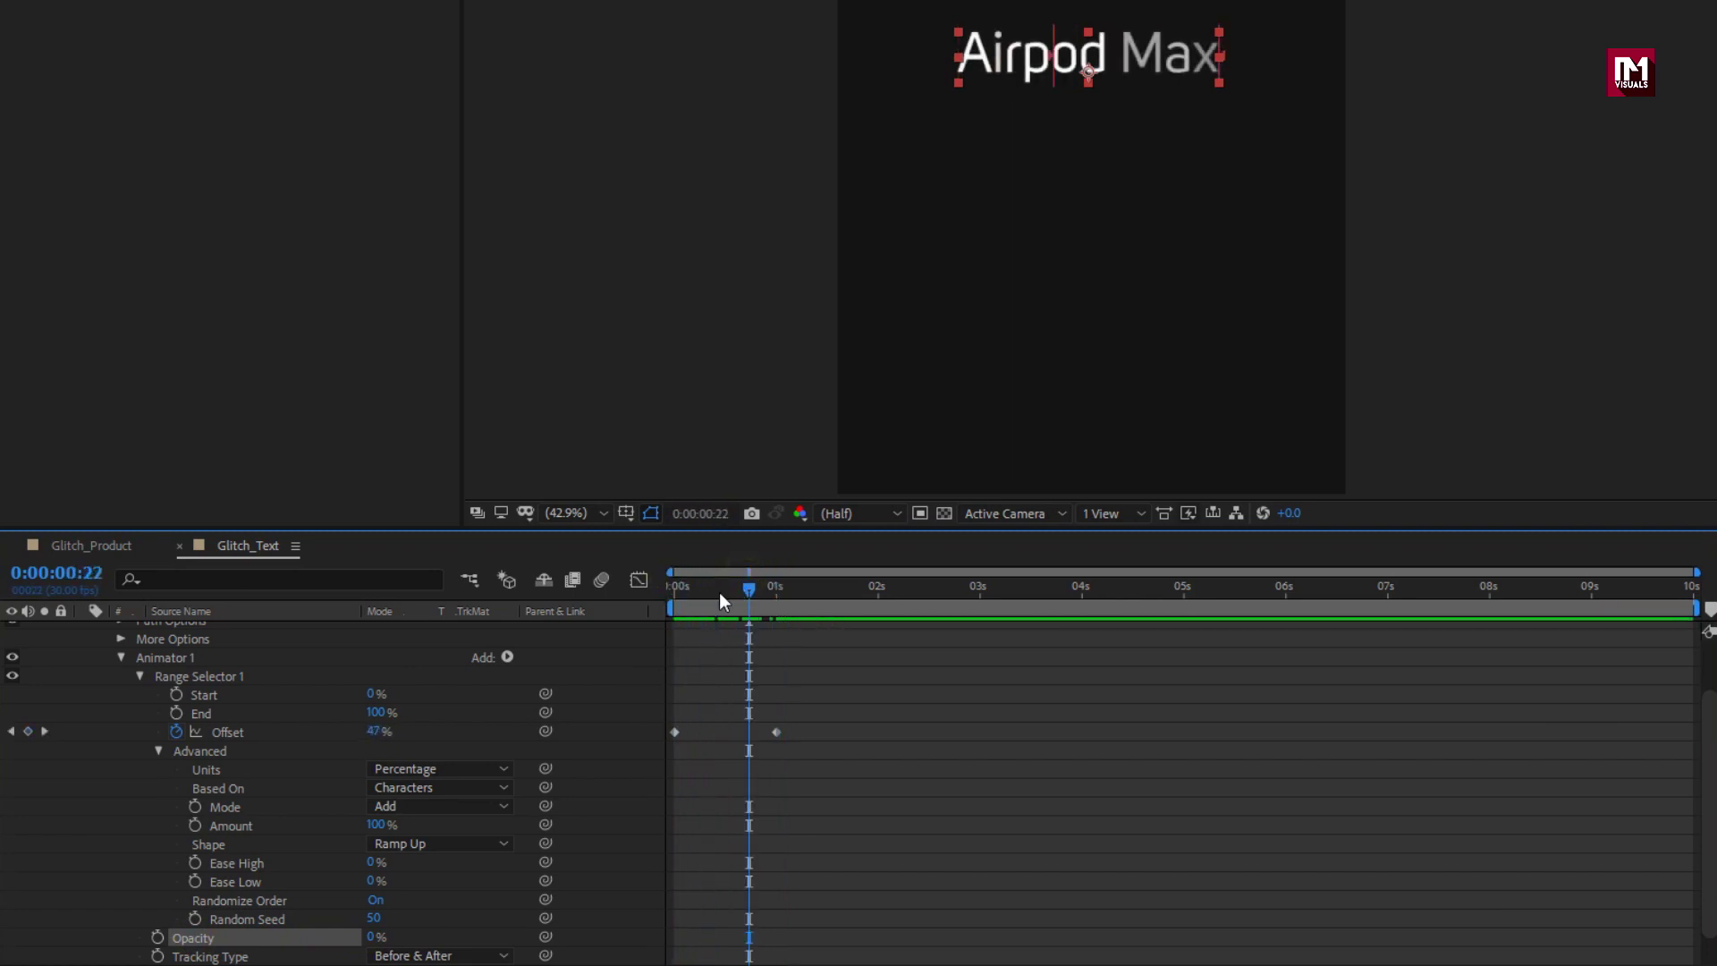
- Add a Scale property to Animator 1 and set it to 130%
left_click(507, 657)
mouse_move(579, 663)
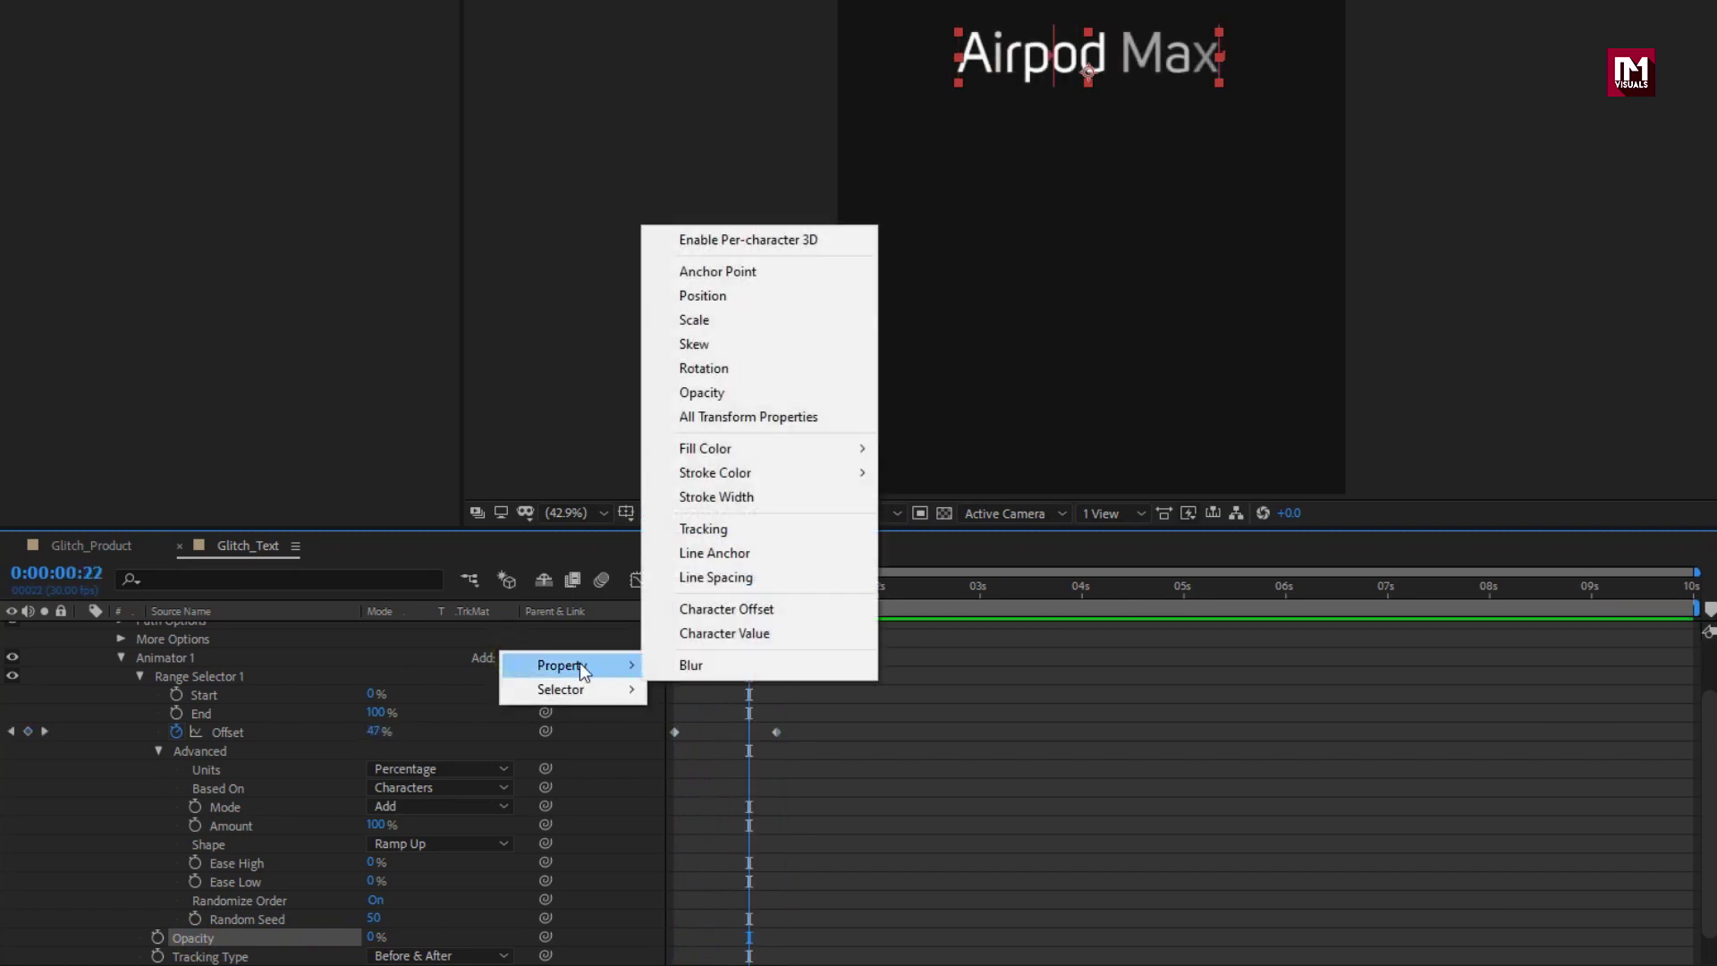
left_click(706, 322)
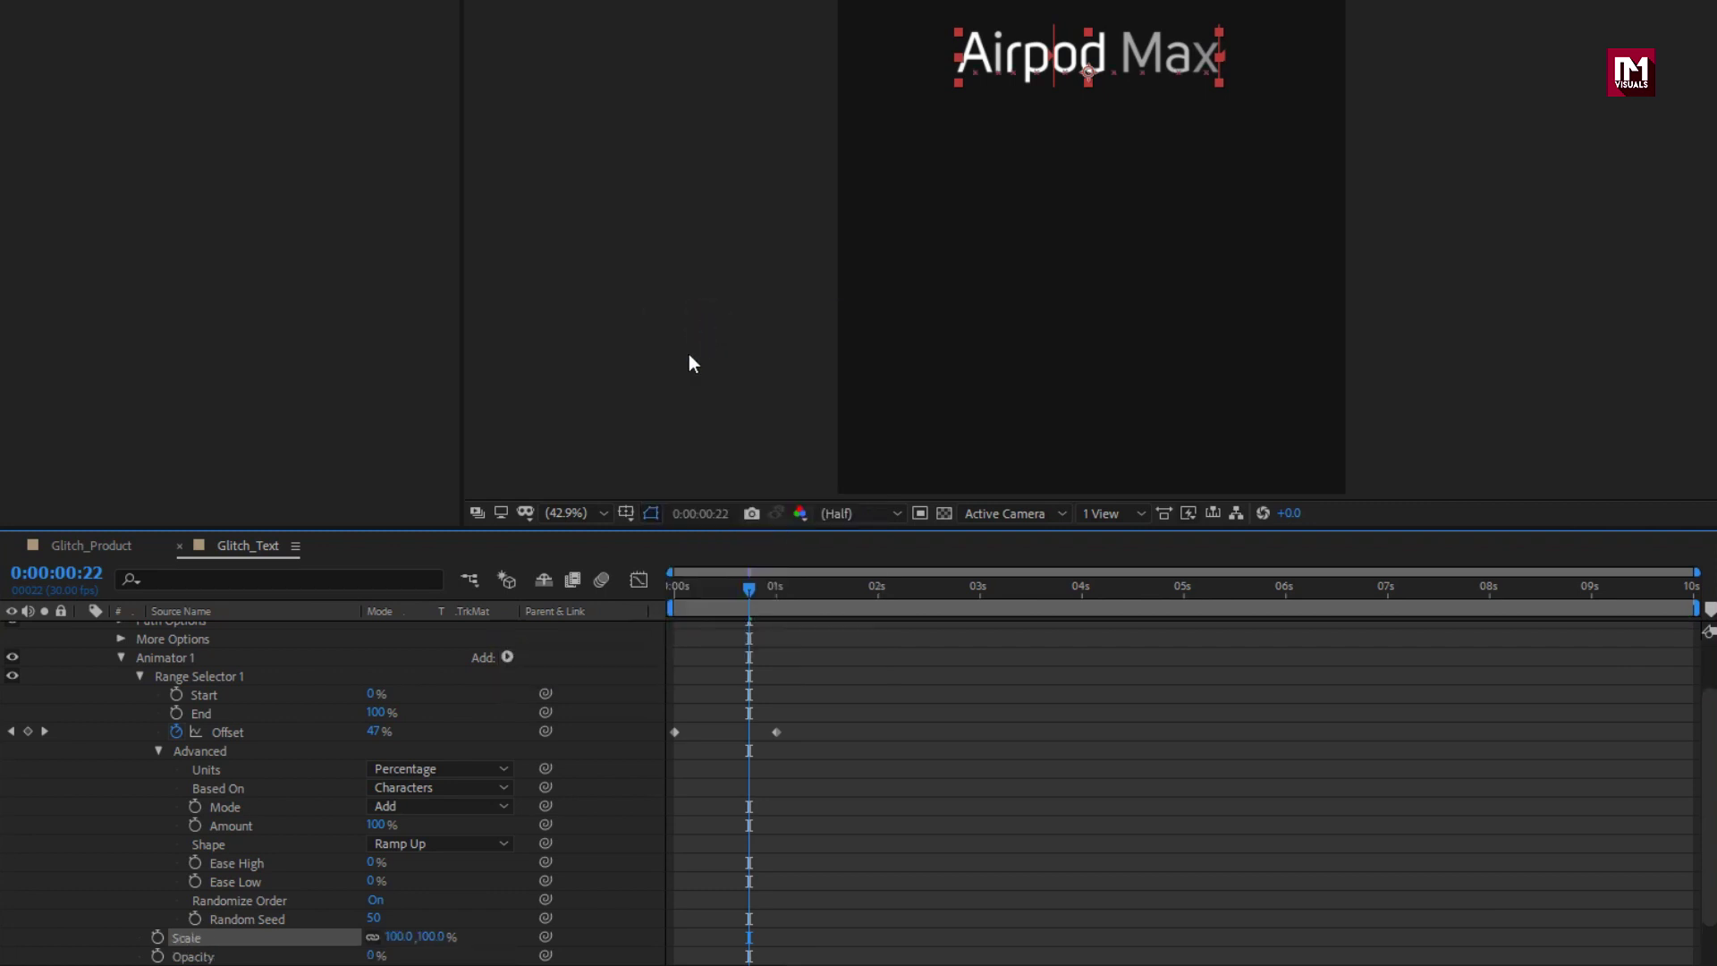
scroll(463, 880, "down", 2)
left_click(431, 881)
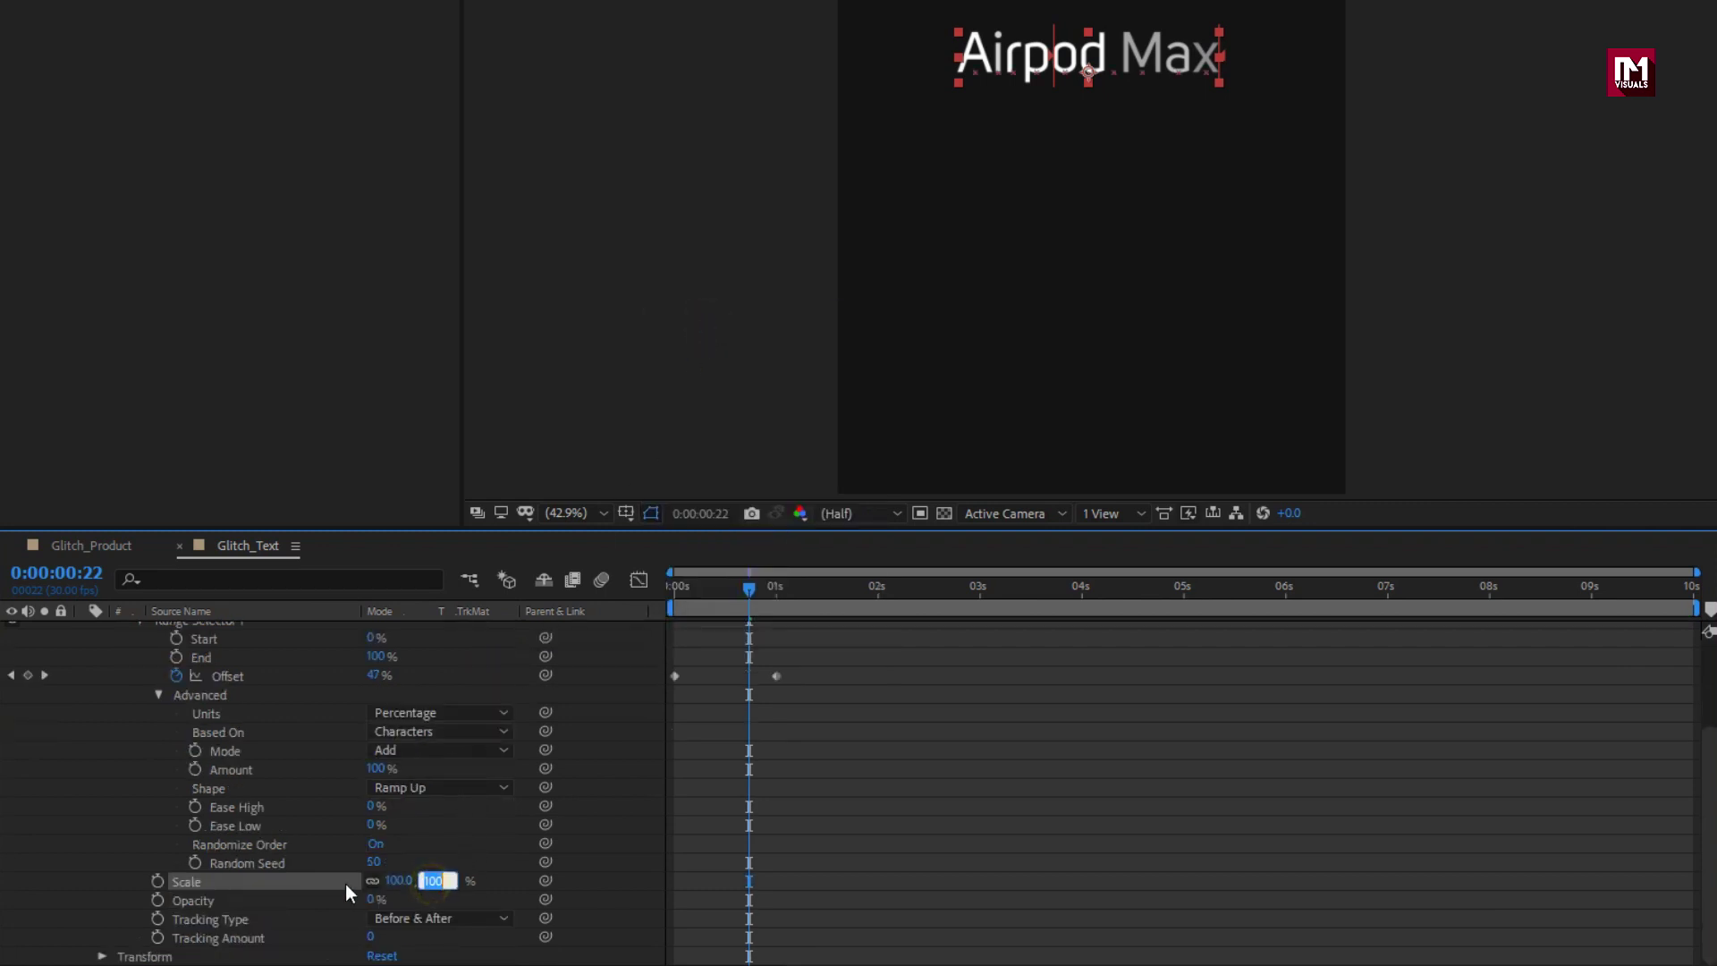
type("130")
key("Return")
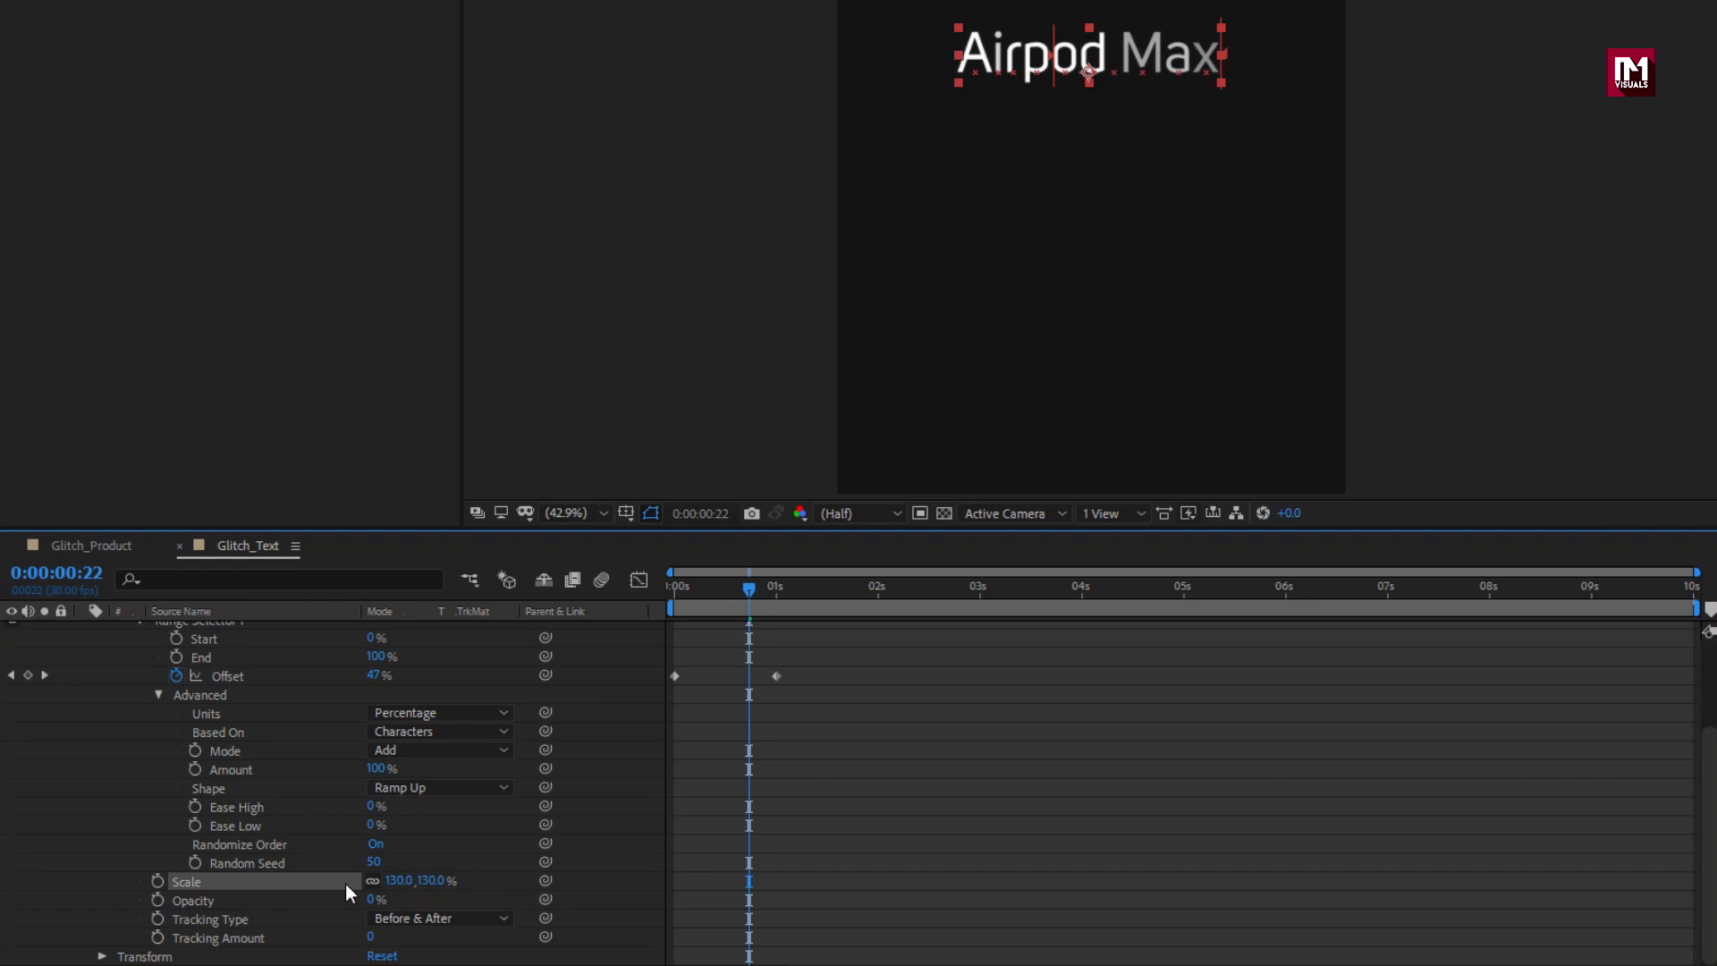
- Centre the anchor point within the Airpod Max text and scrub the reveal to about 0:00:01:11
left_click_drag(717, 590, 765, 584)
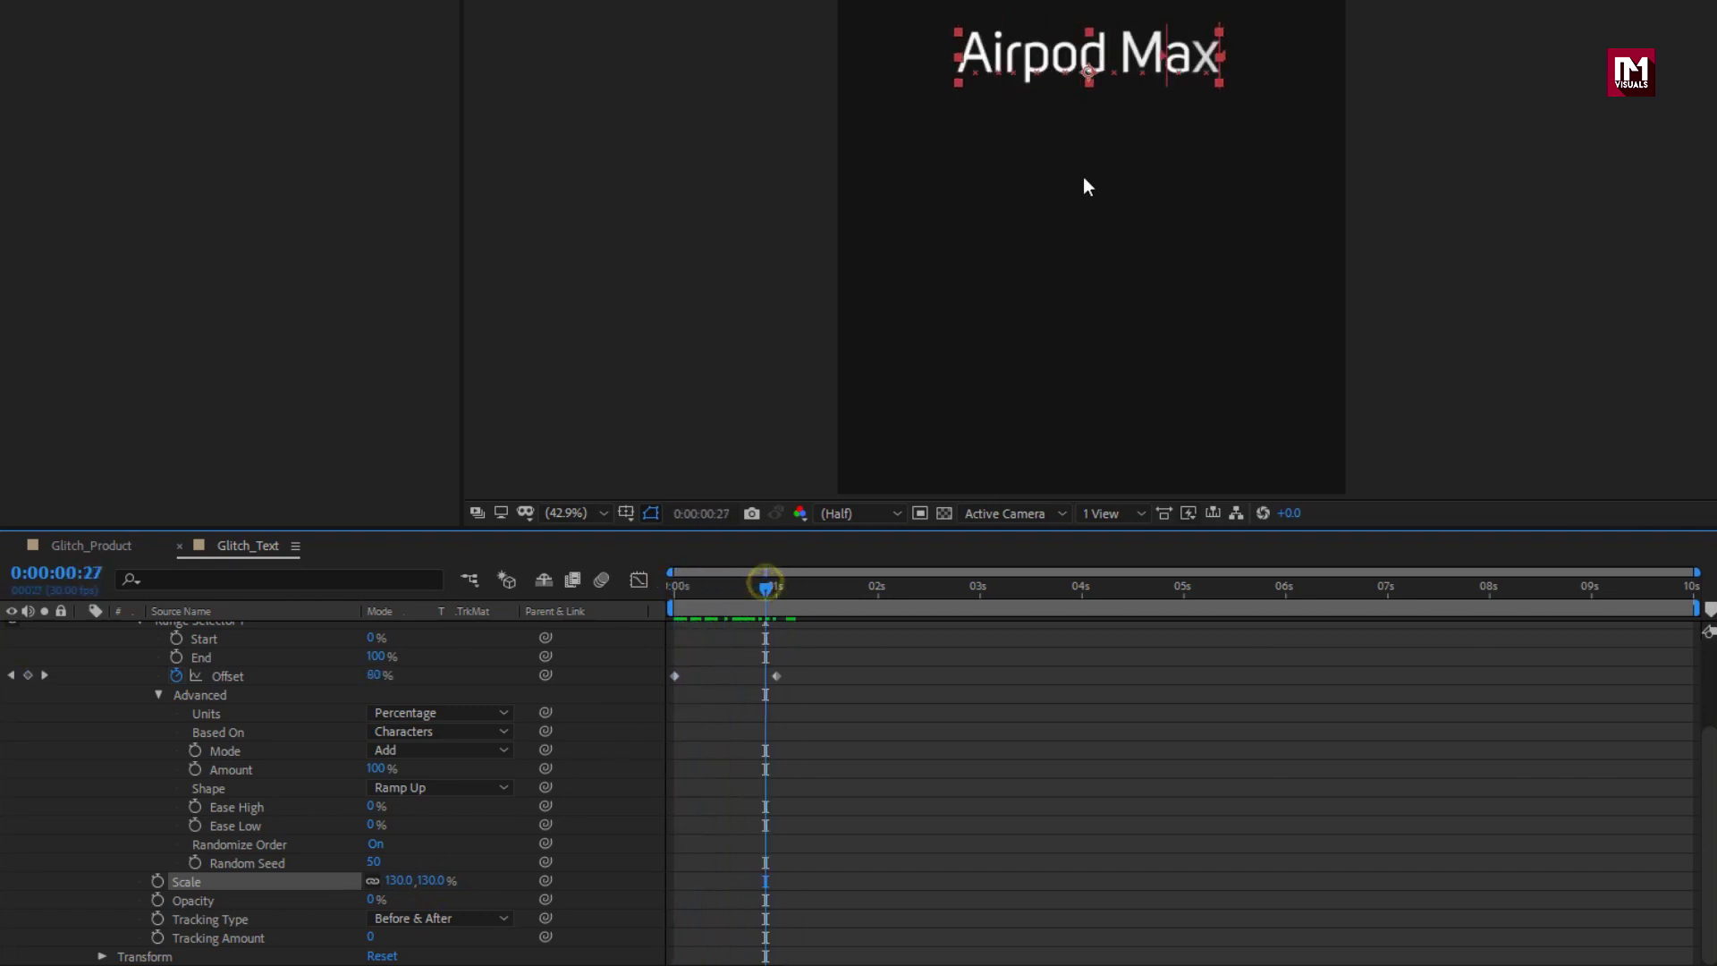
left_click(1091, 71)
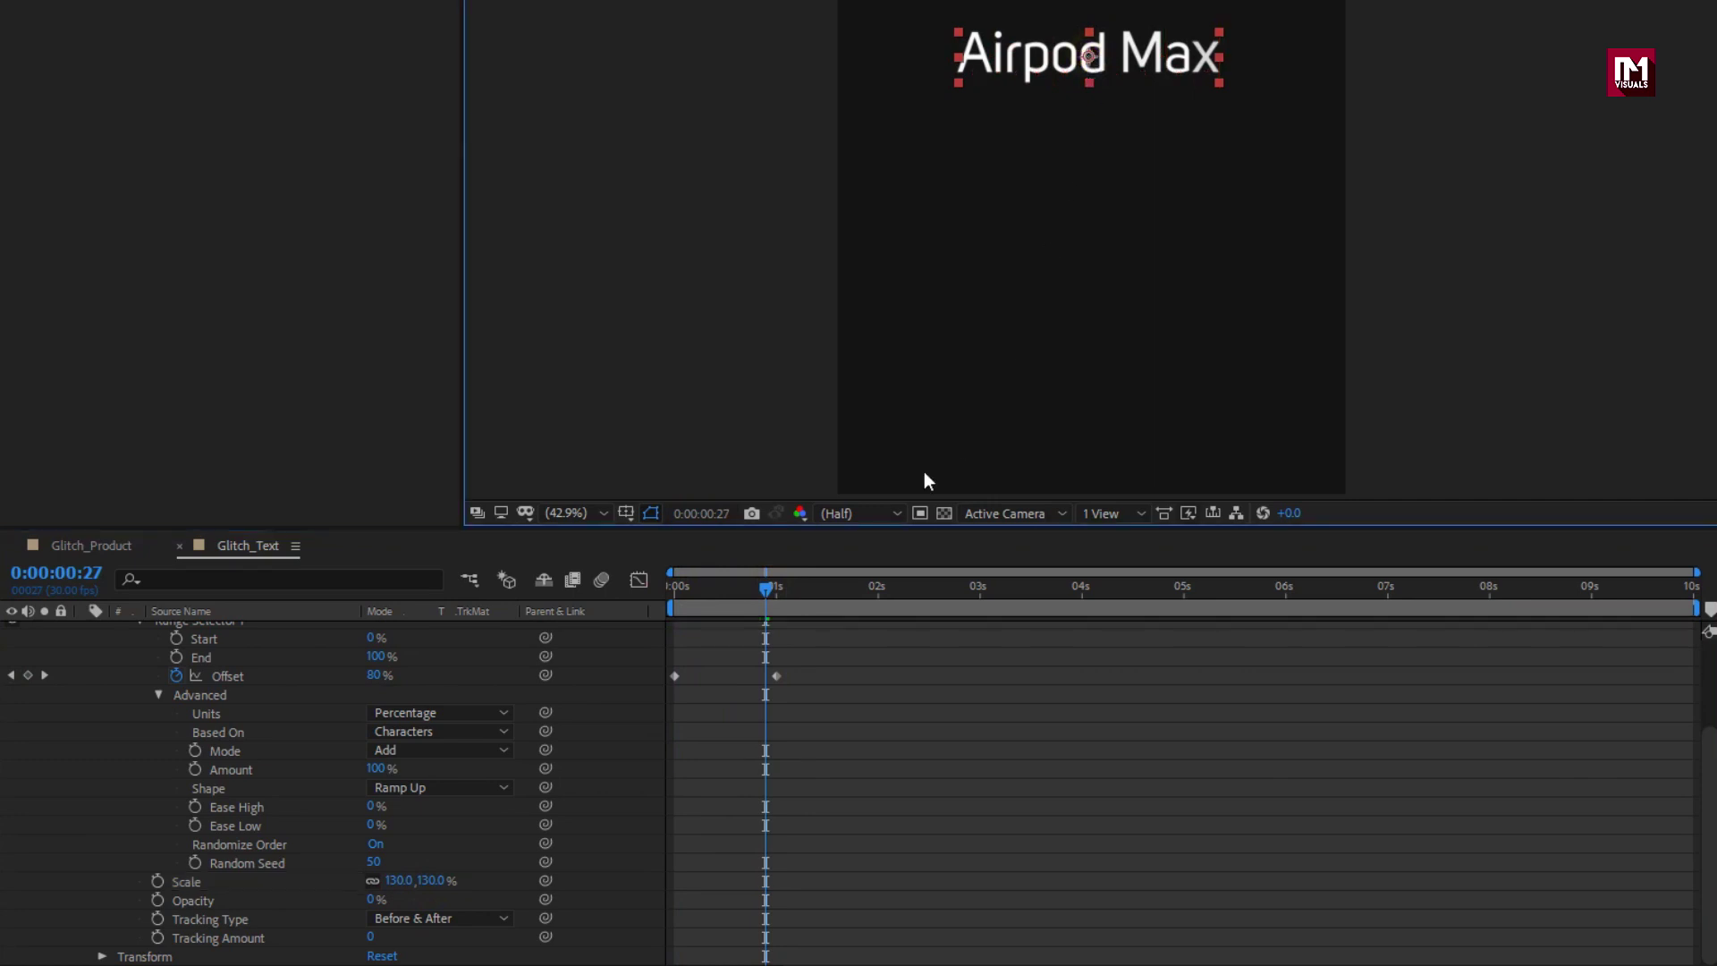
left_click_drag(780, 608, 814, 582)
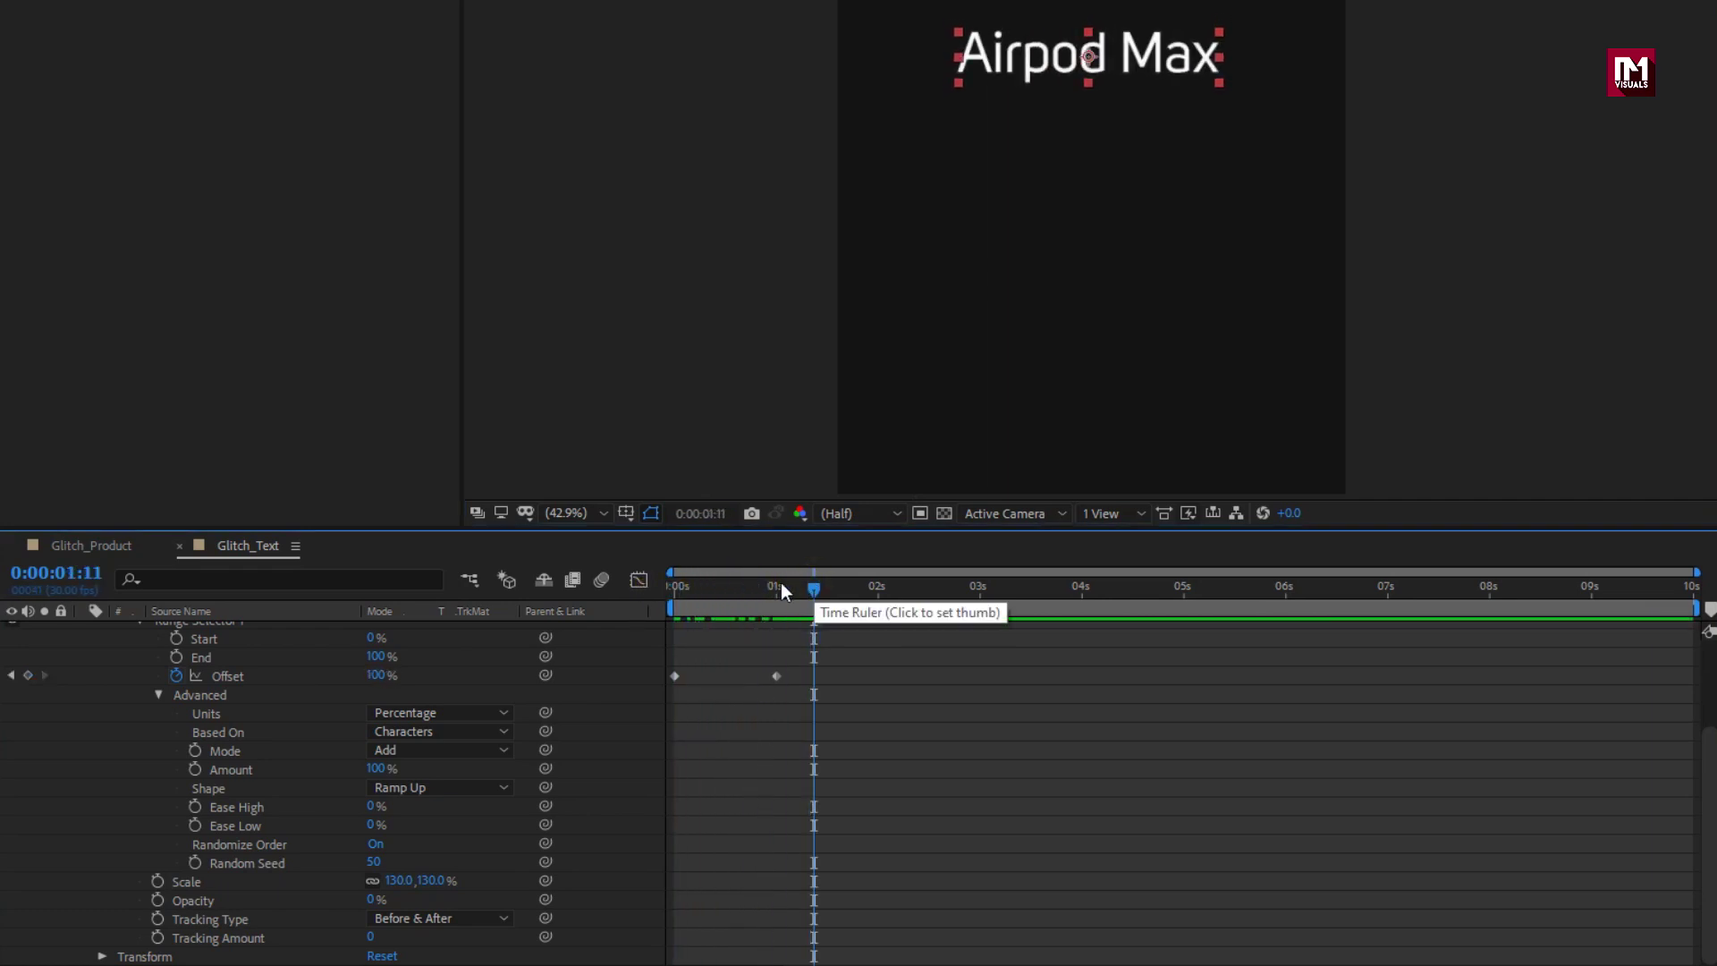
- Add a Character Offset property to Animator 1 and set it to 15
scroll(303, 763, "up", 3)
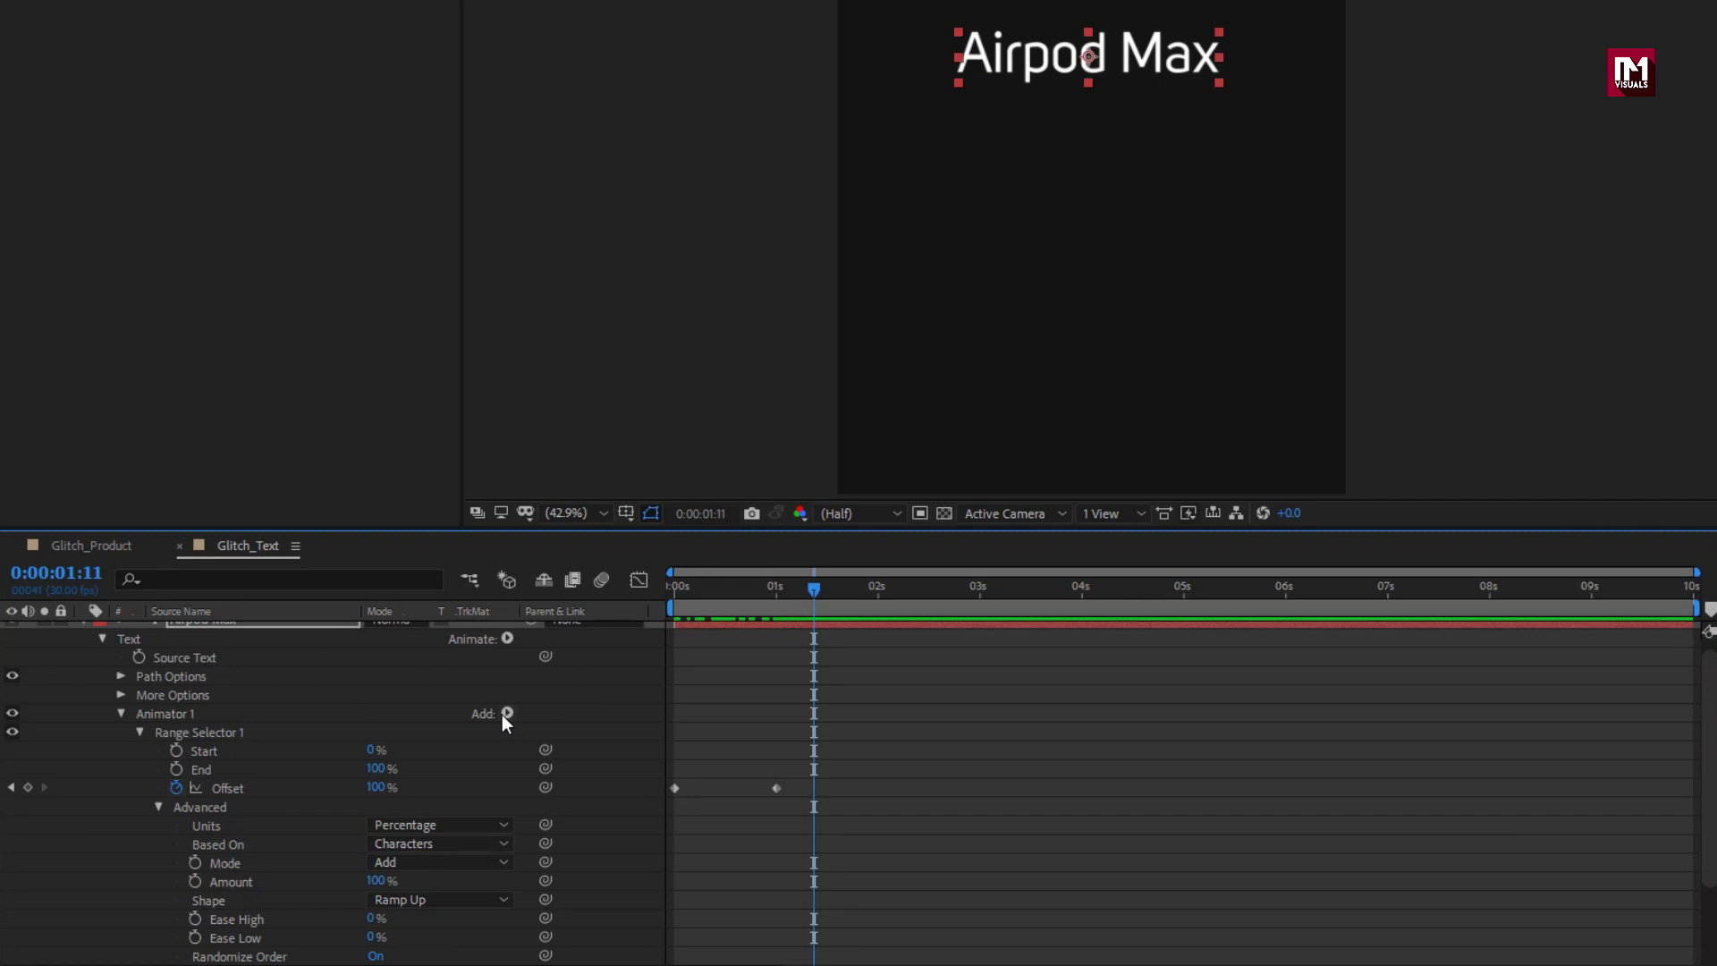
left_click(502, 716)
mouse_move(556, 721)
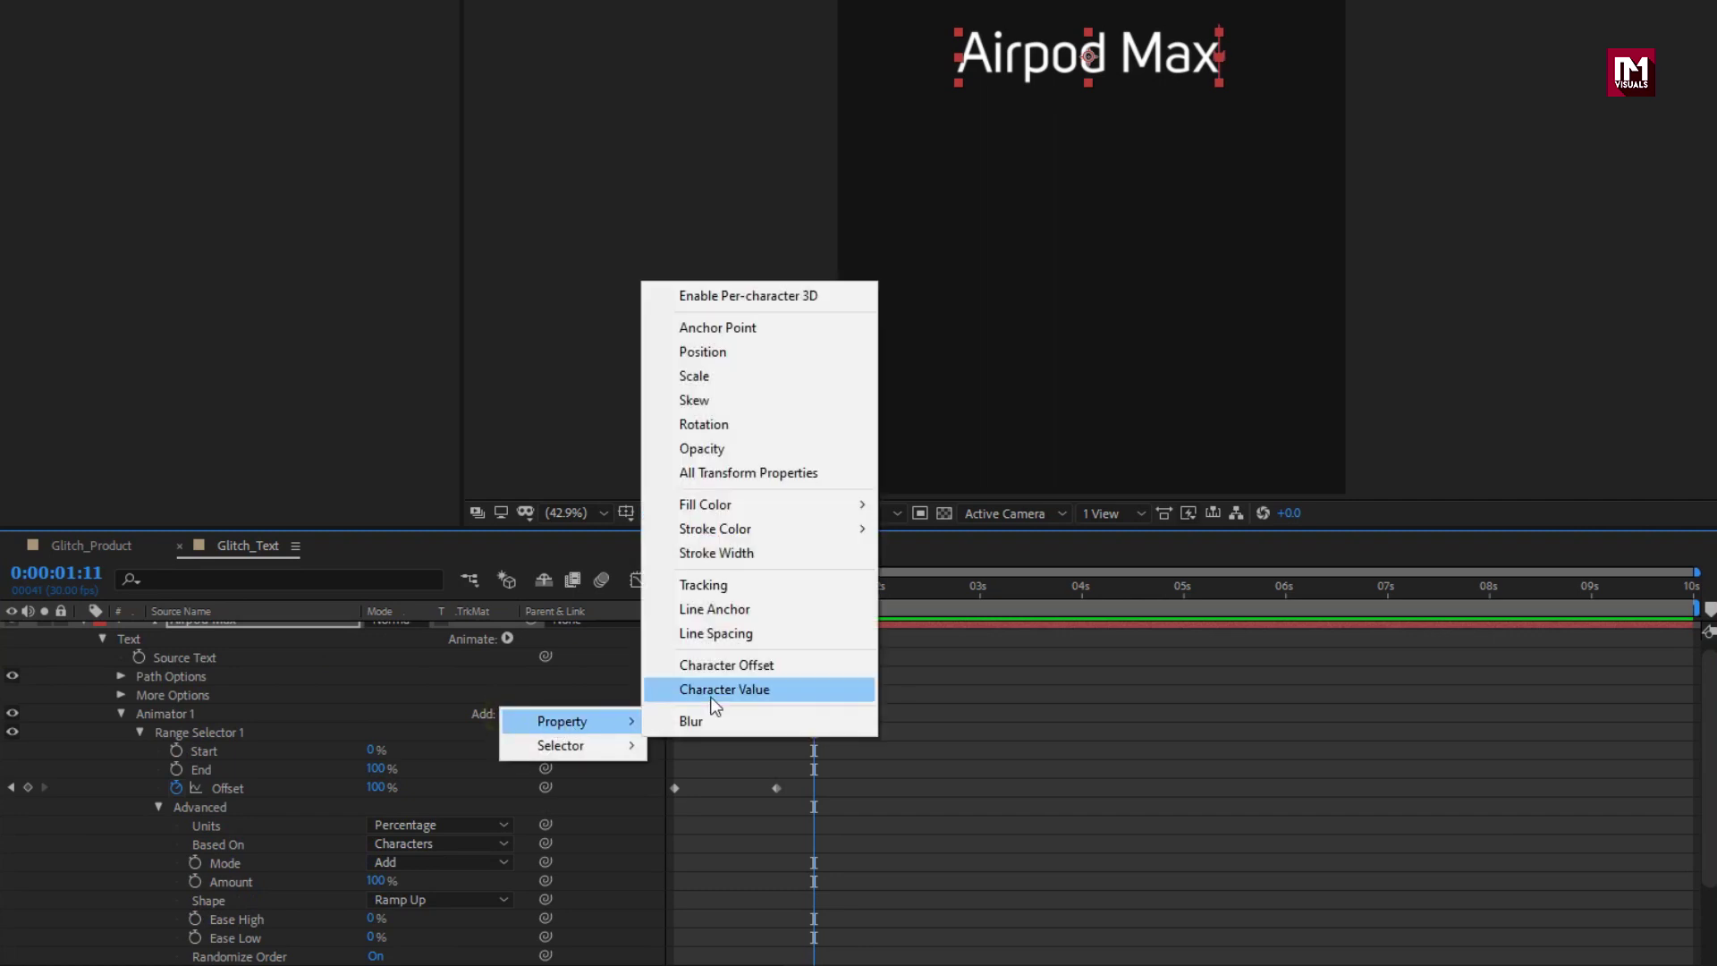
left_click(716, 668)
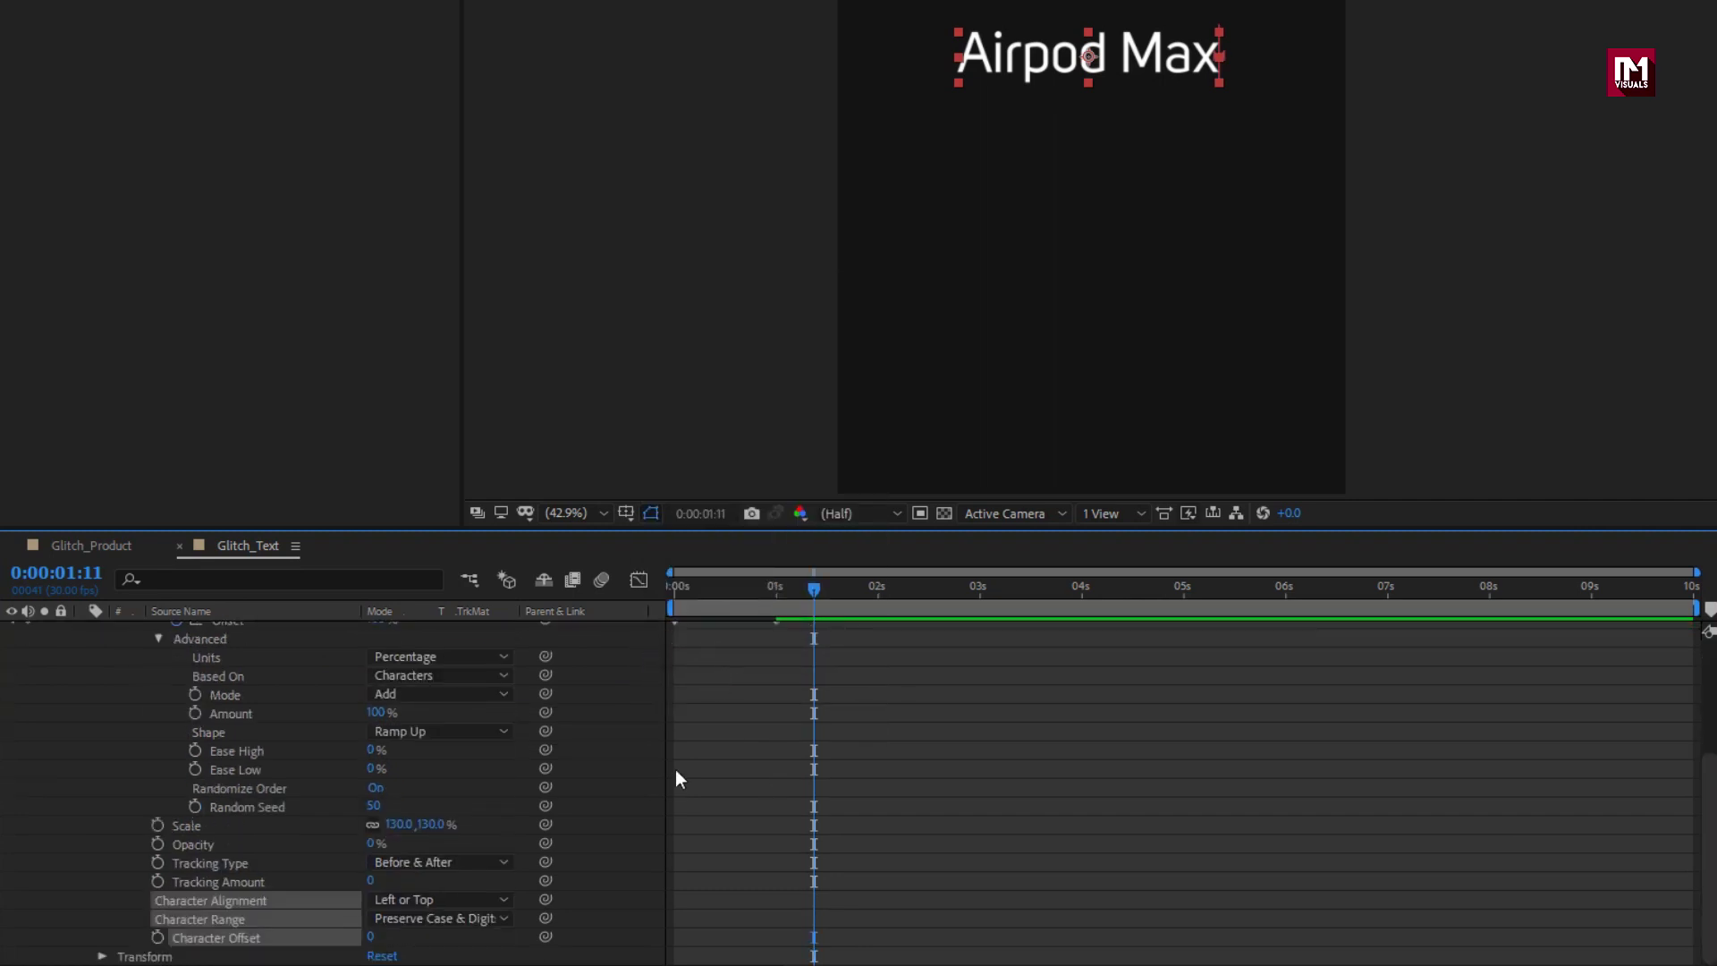
left_click(318, 955)
left_click(369, 936)
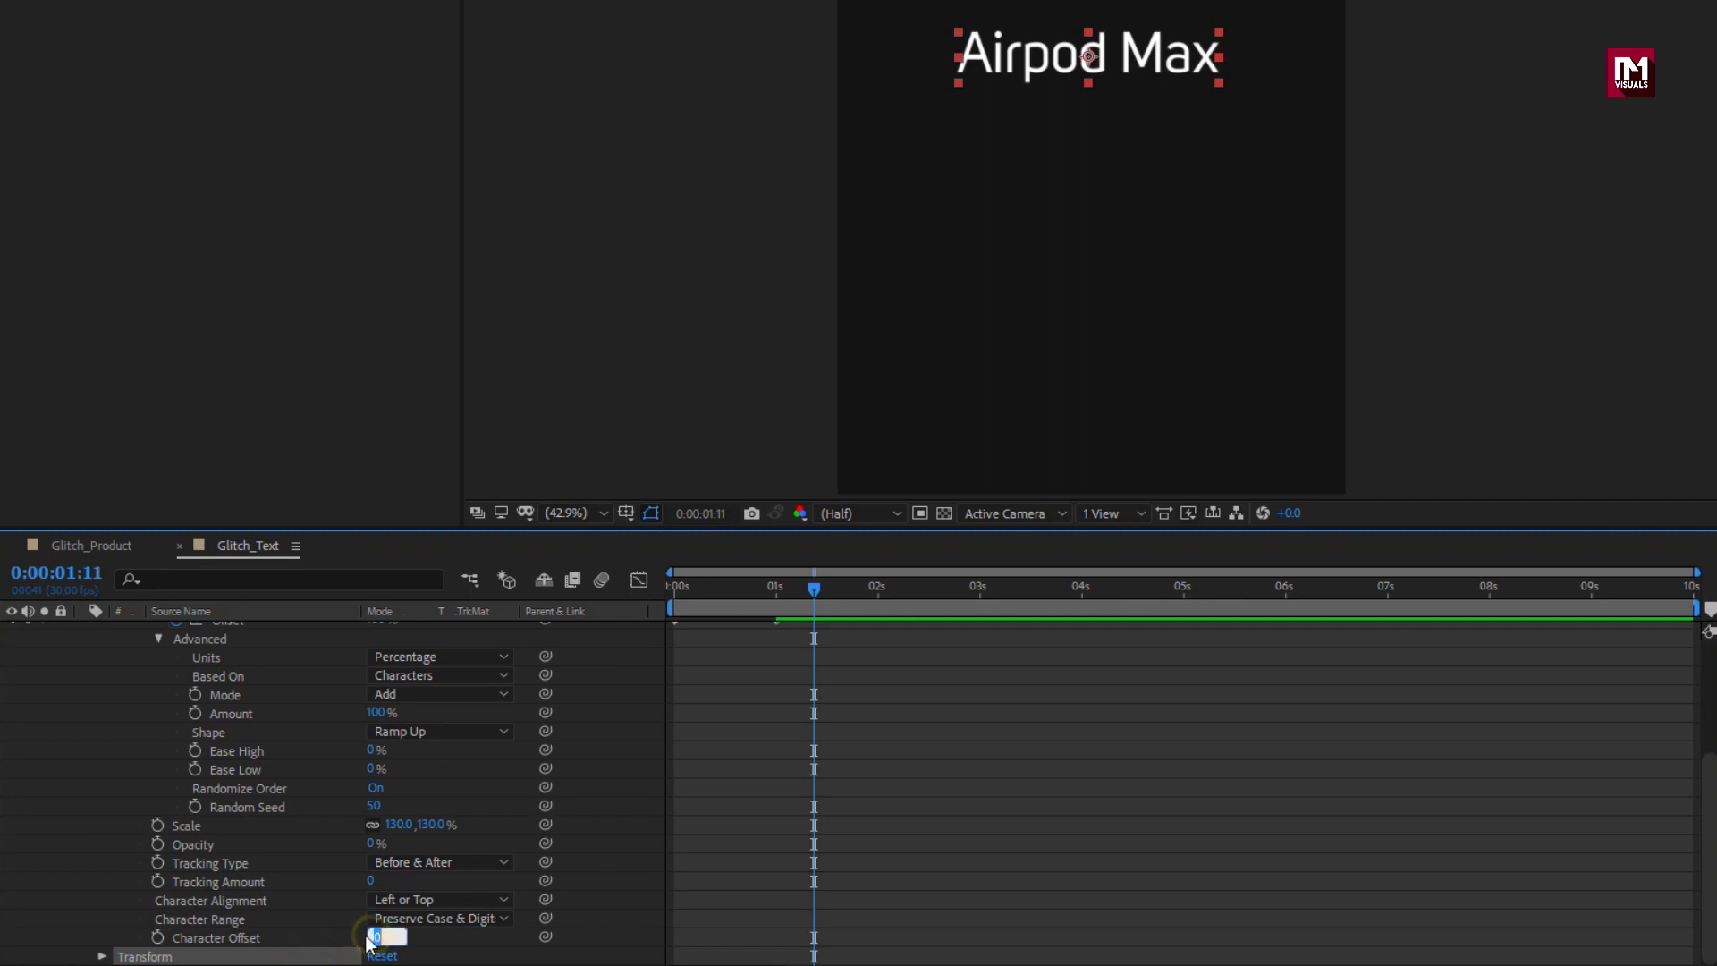
type("15")
key("Return")
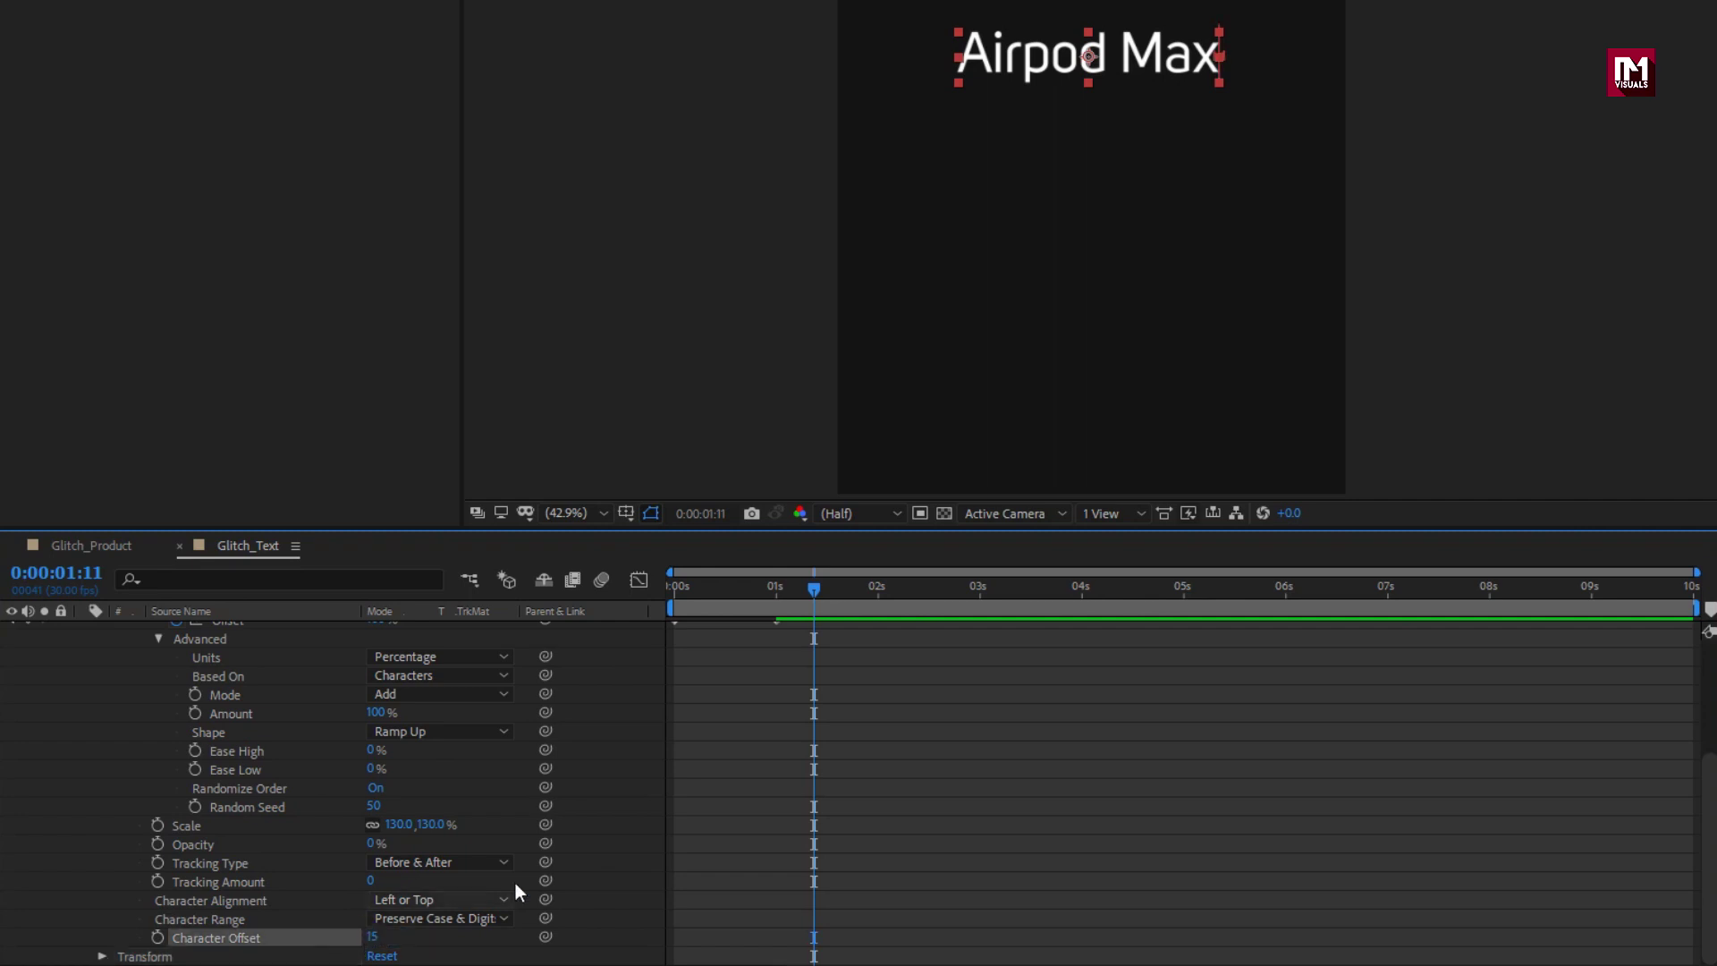
- Collapse the Airpod Max layer's properties and preview the scrambled text reveal from the start to about 0:00:01:24
left_click_drag(750, 599, 895, 605)
scroll(99, 658, "up", 5)
left_click(83, 630)
left_click(190, 633)
left_click(676, 601)
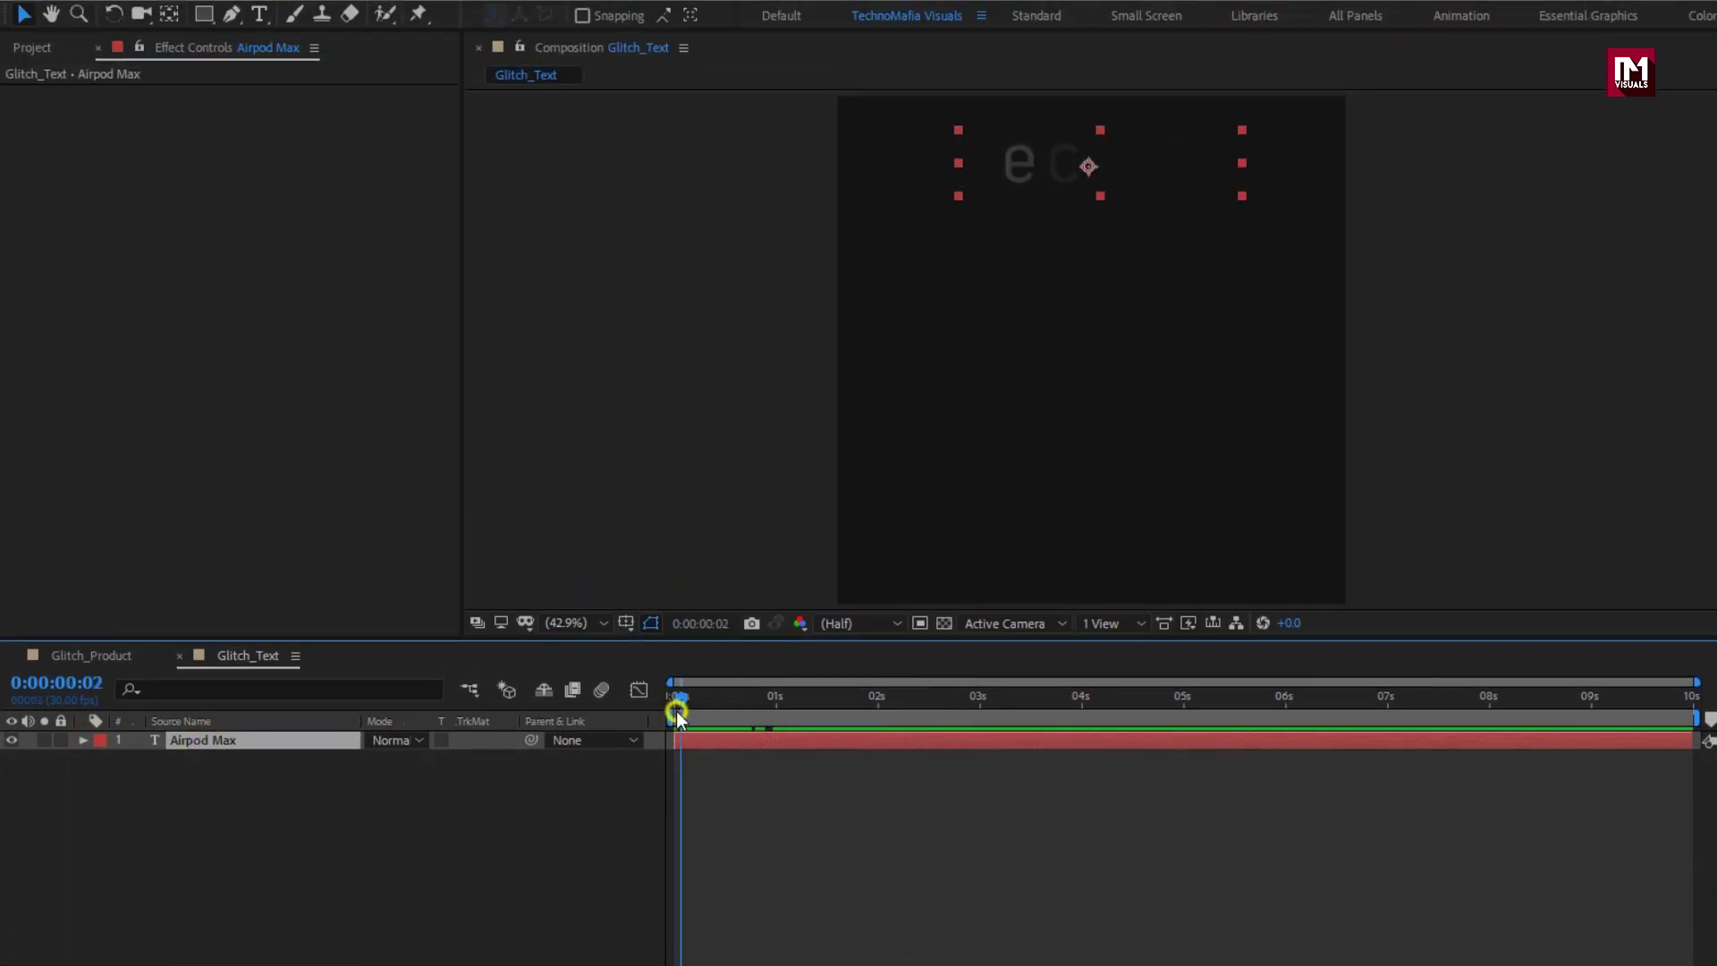
left_click_drag(677, 711, 858, 705)
- Duplicate the Airpod Max text layer and move the copy below the original to a Y position of 253.3
key("ctrl+d")
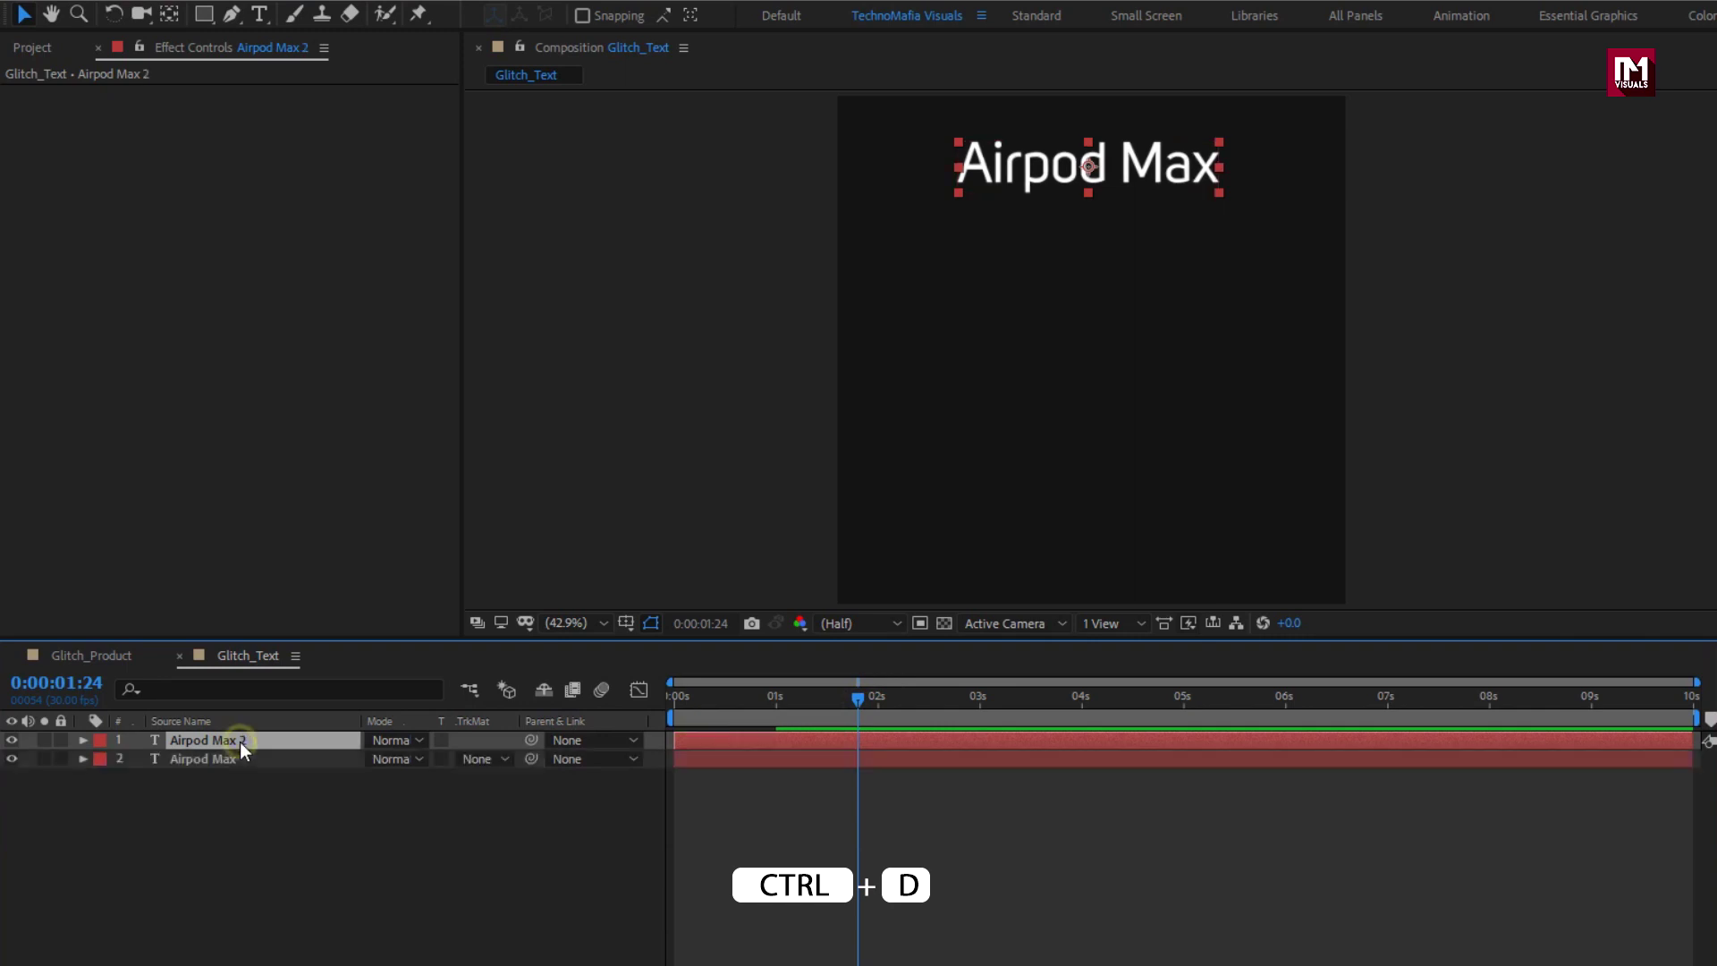
key("p")
left_click_drag(413, 758, 533, 745)
- Change the duplicated text layer's wording to "Headphone"
double_click(275, 741)
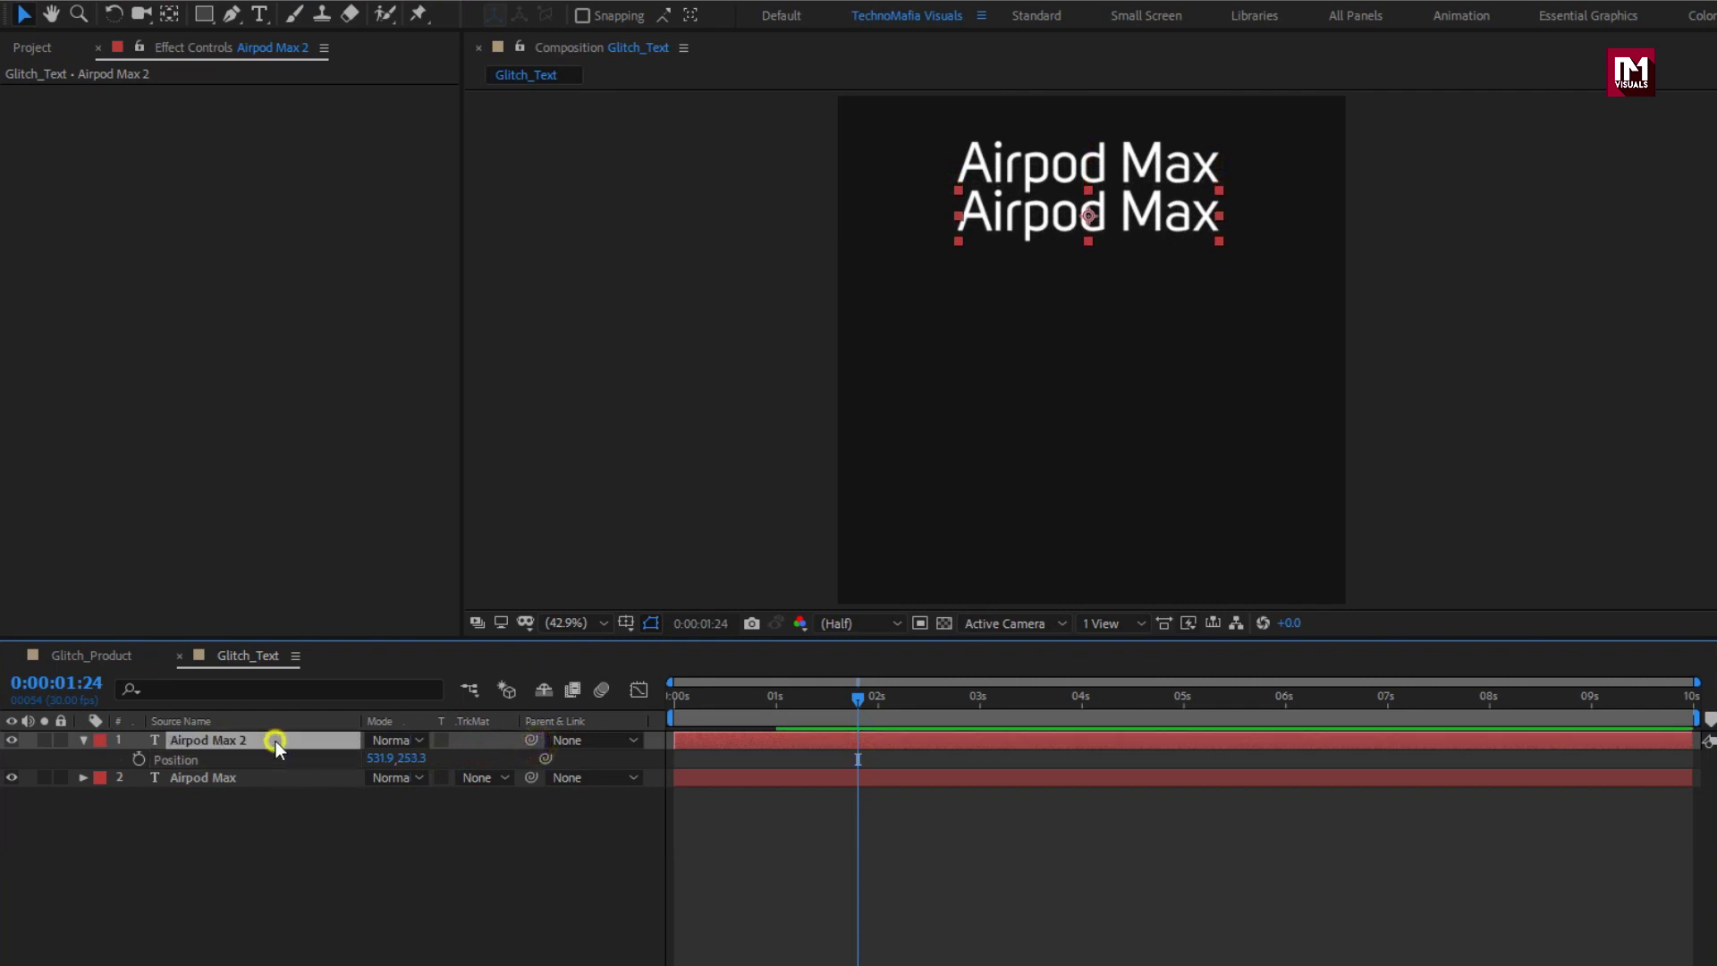
type("Headph")
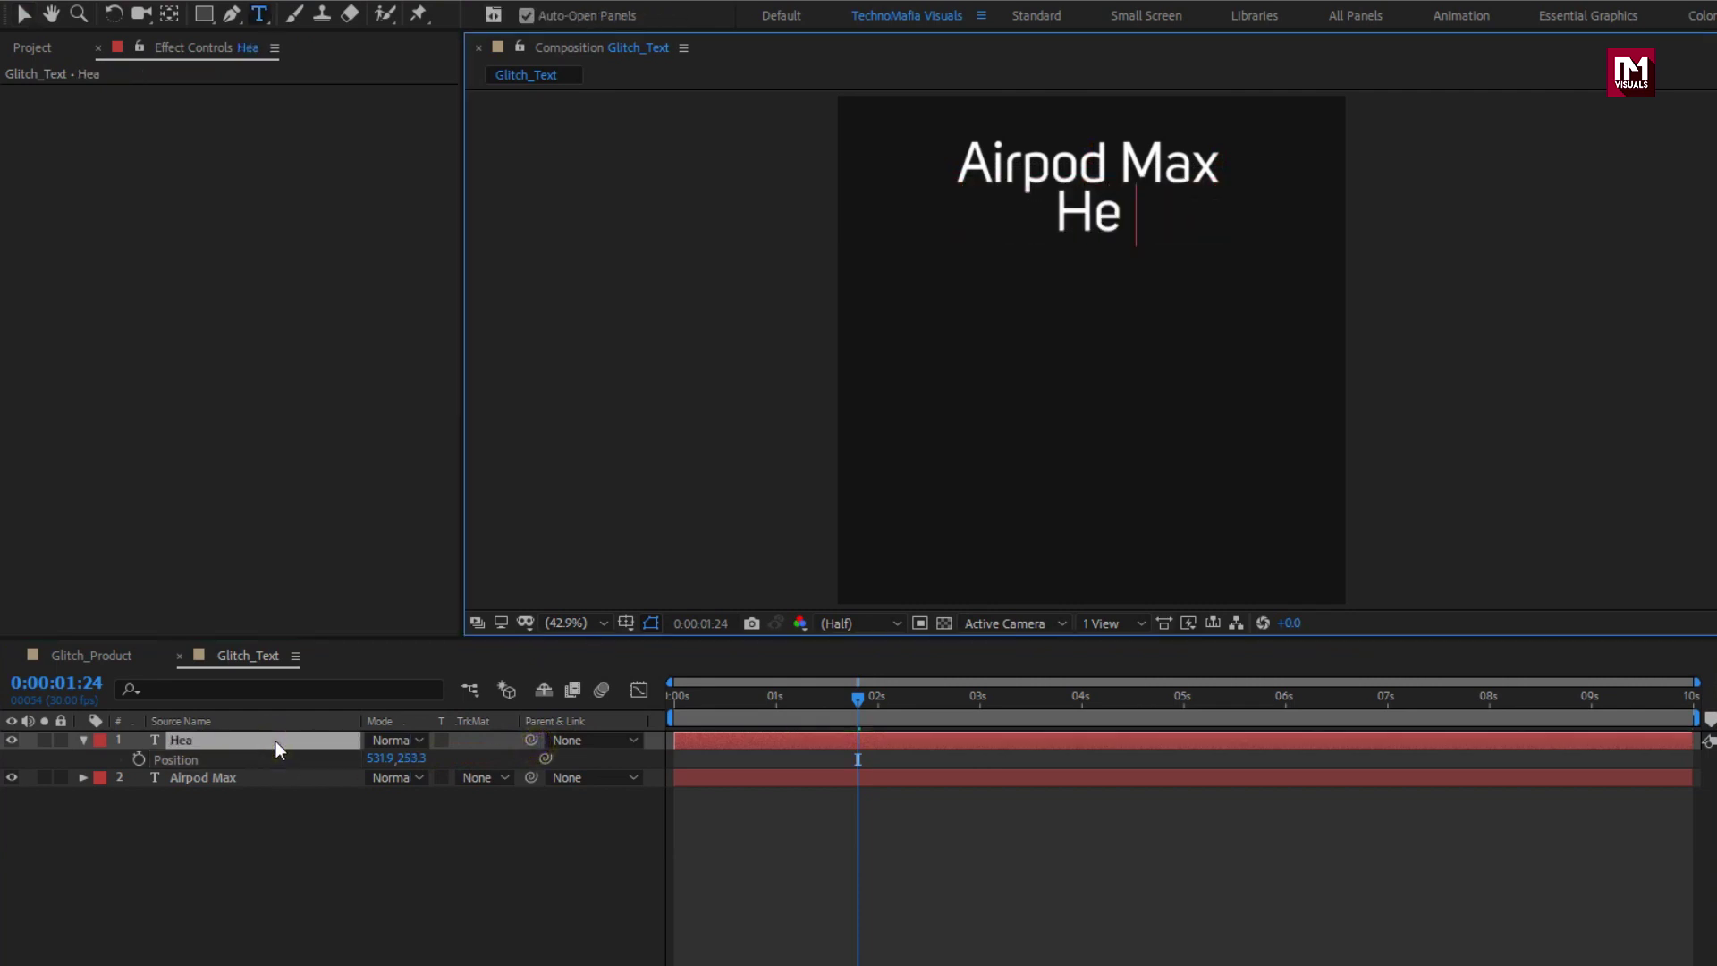
type("one")
left_click(275, 740)
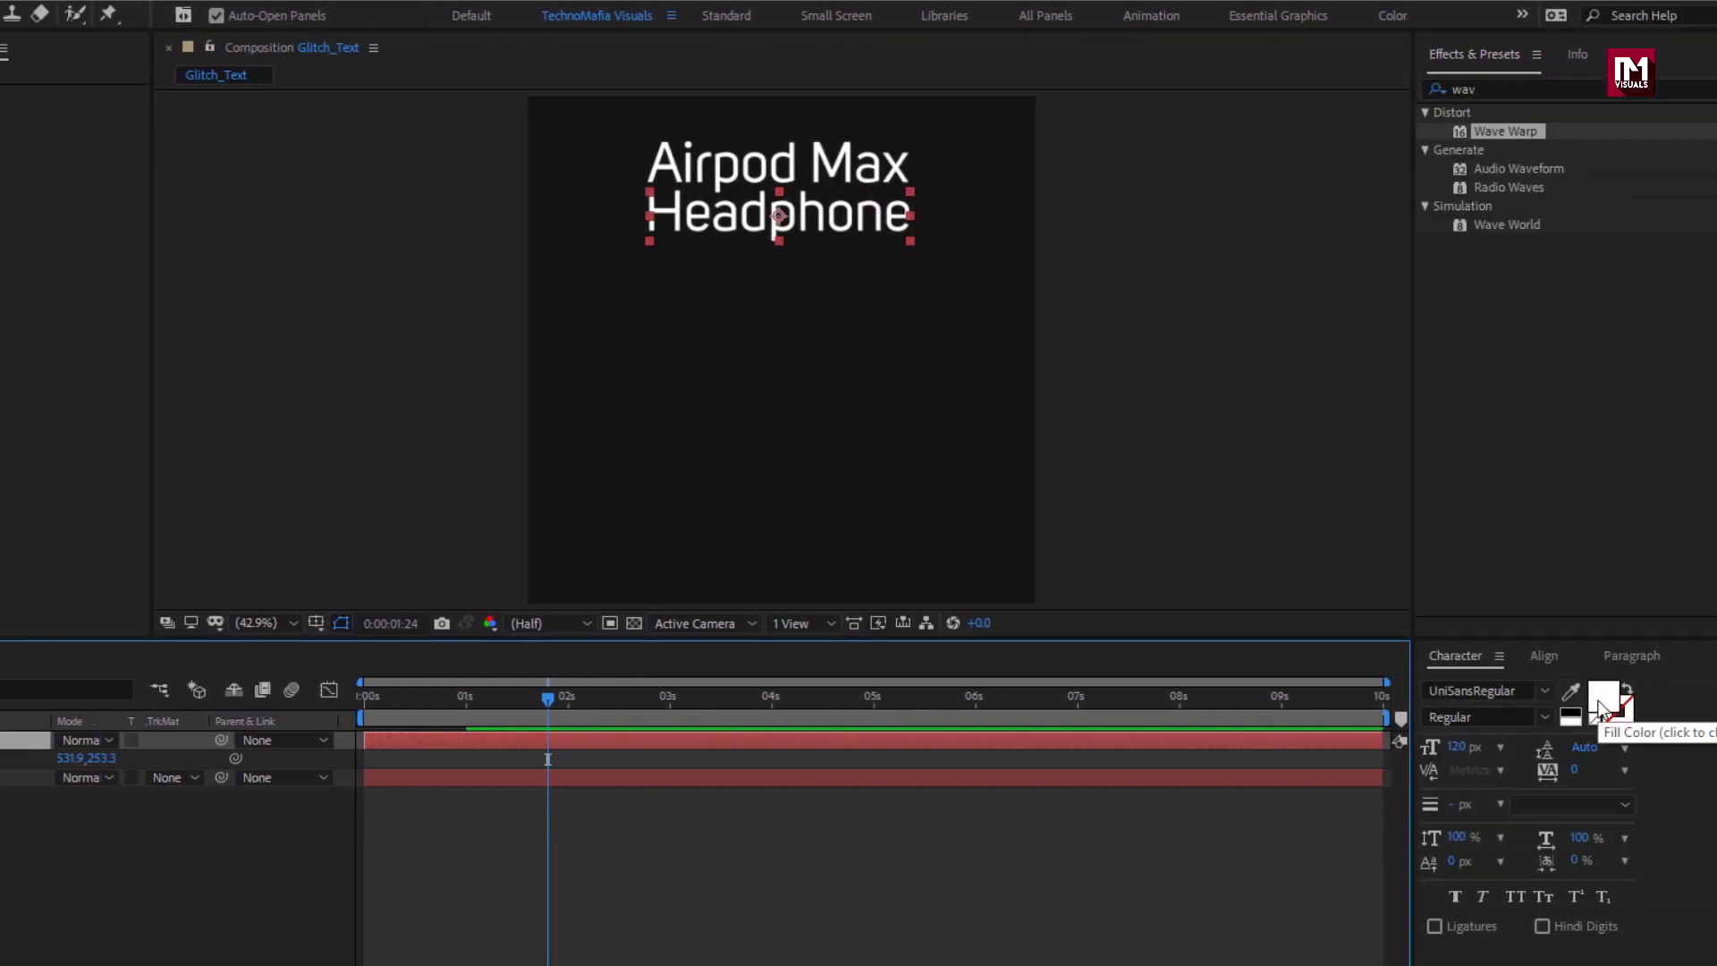
- Apply a red Fill effect and the UniSansLight font to the Headphone text, and start its layer at about 0:00:00:15
left_click(1481, 90)
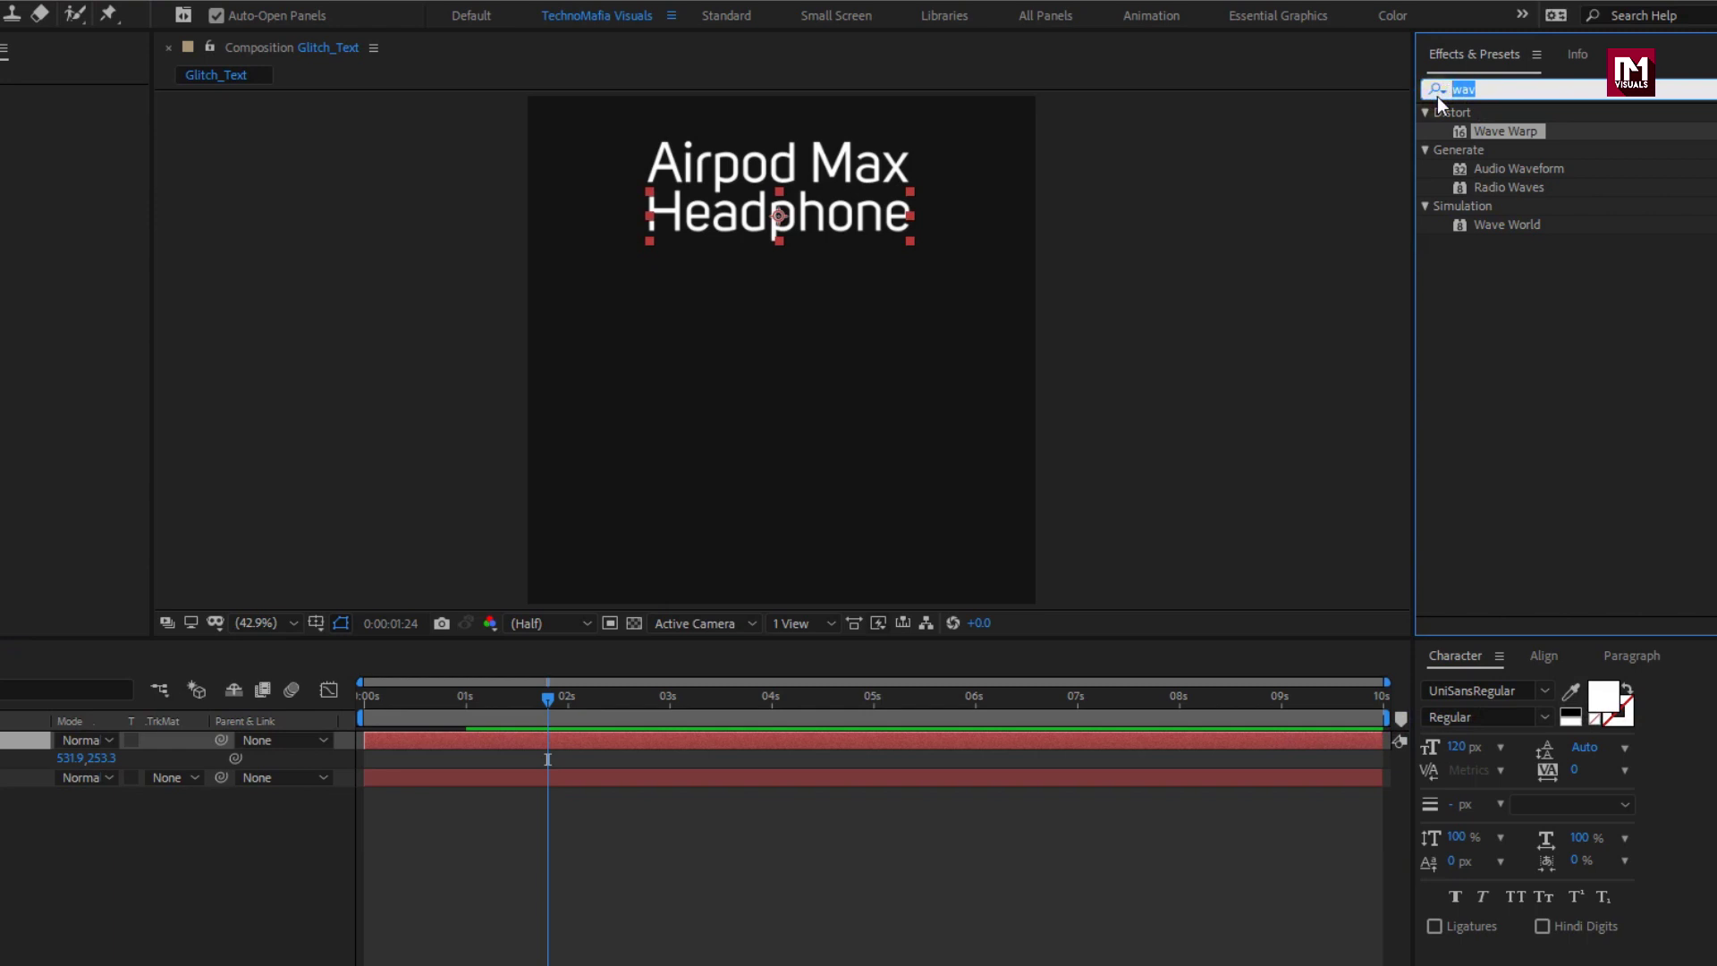
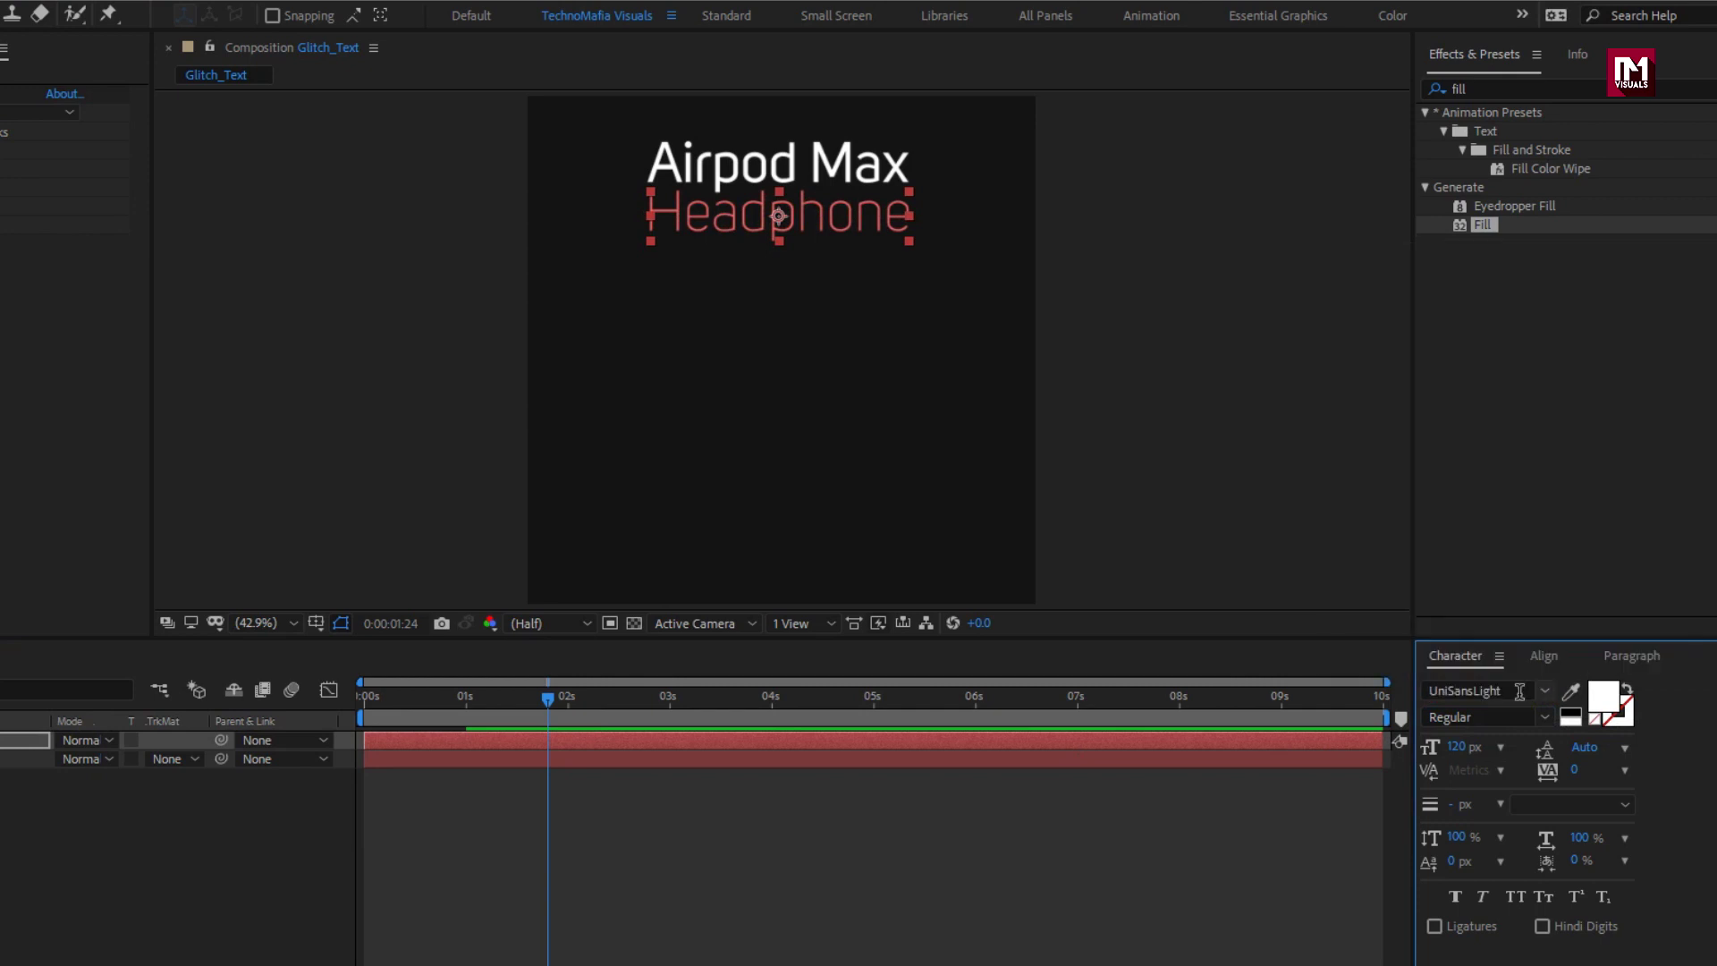
left_click(27, 835)
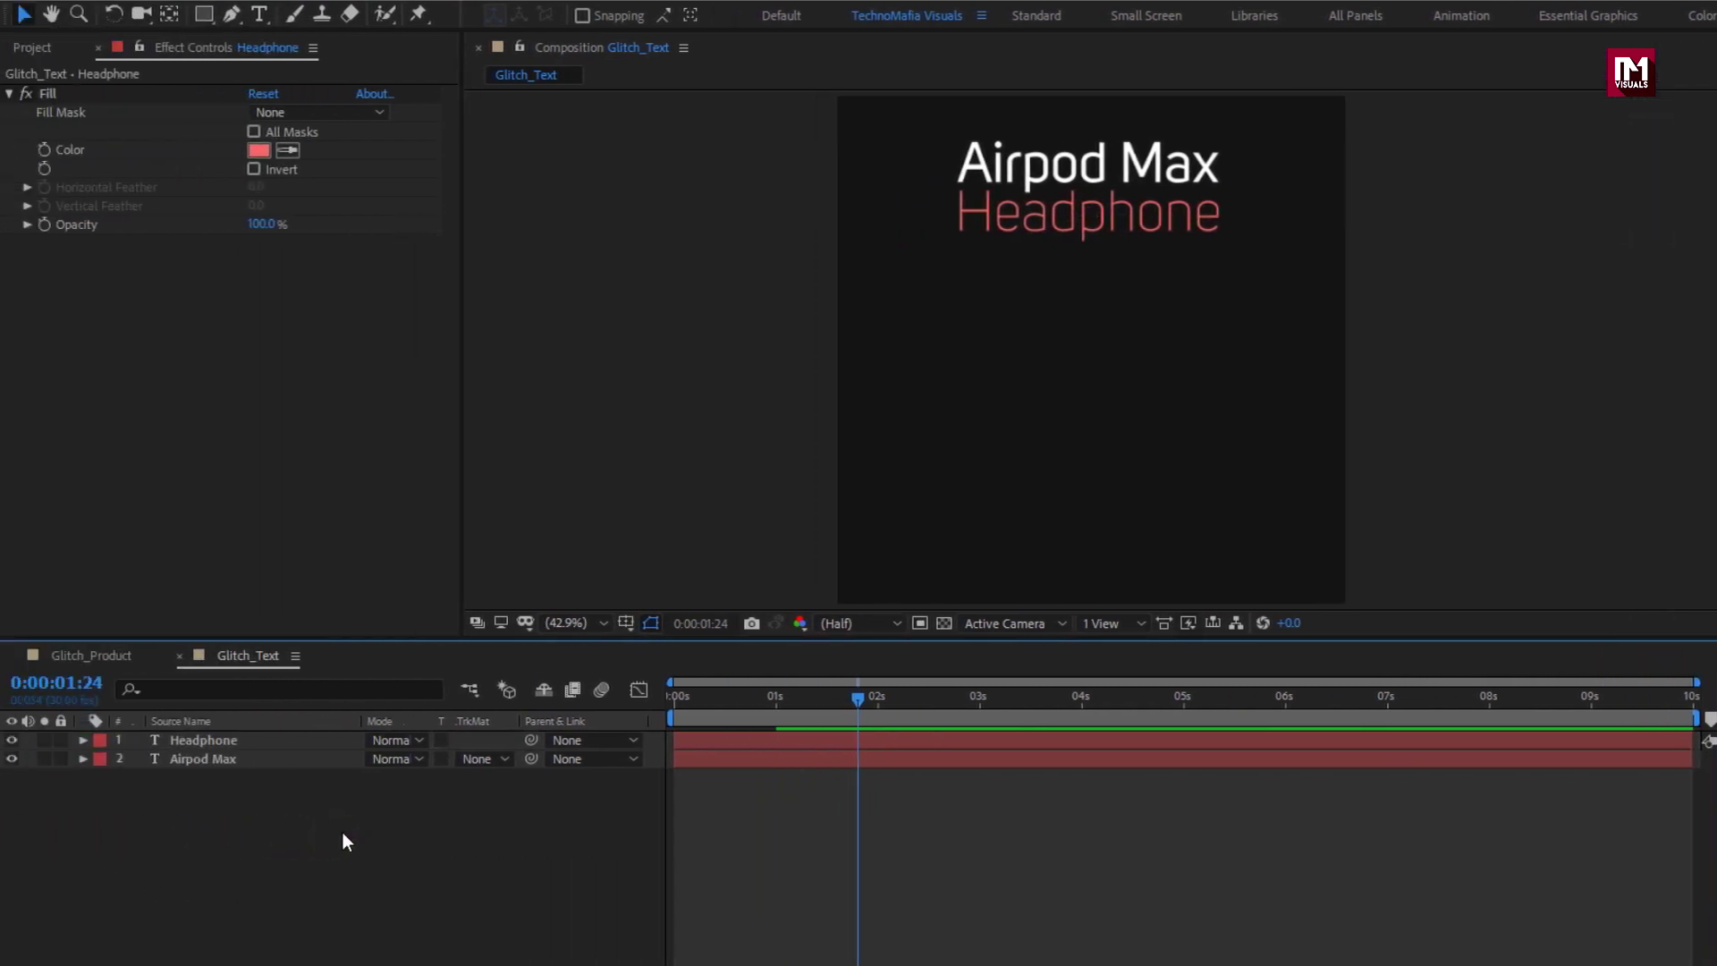
left_click_drag(674, 701, 773, 706)
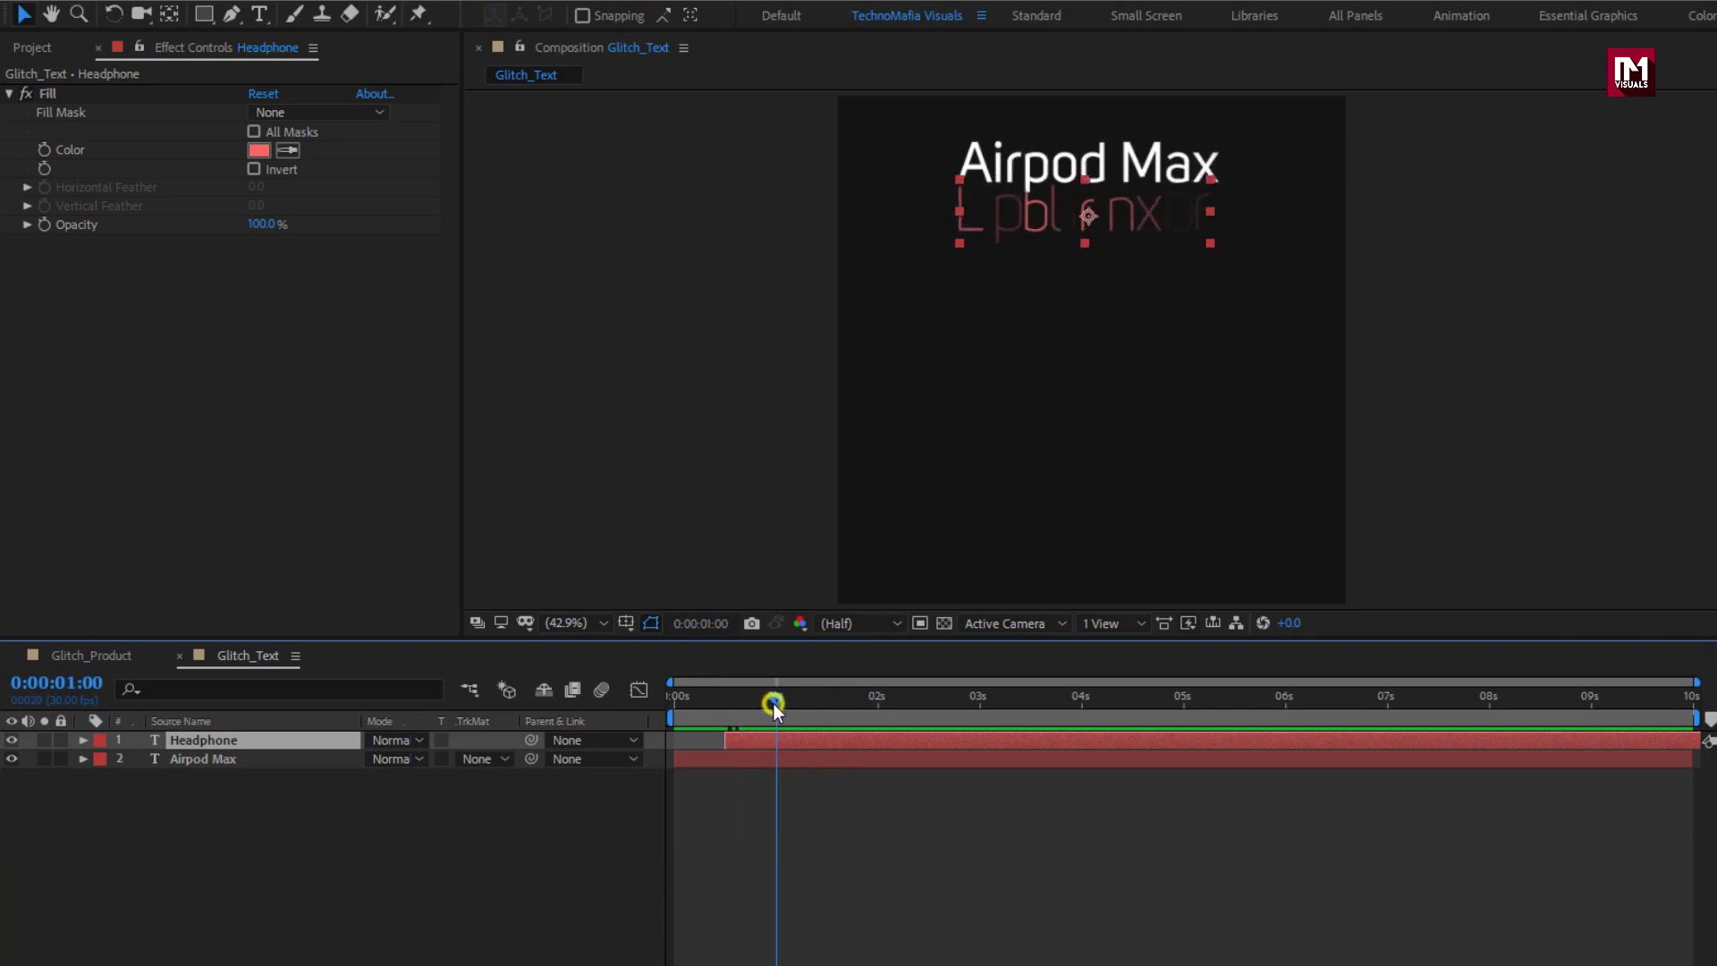
- Duplicate the Airpod Max text layer, place the copy above the Headphone layer and change its wording to "Specification"
left_click(194, 756)
key("ctrl+d")
left_click_drag(199, 757, 199, 740)
double_click(198, 741)
type("S")
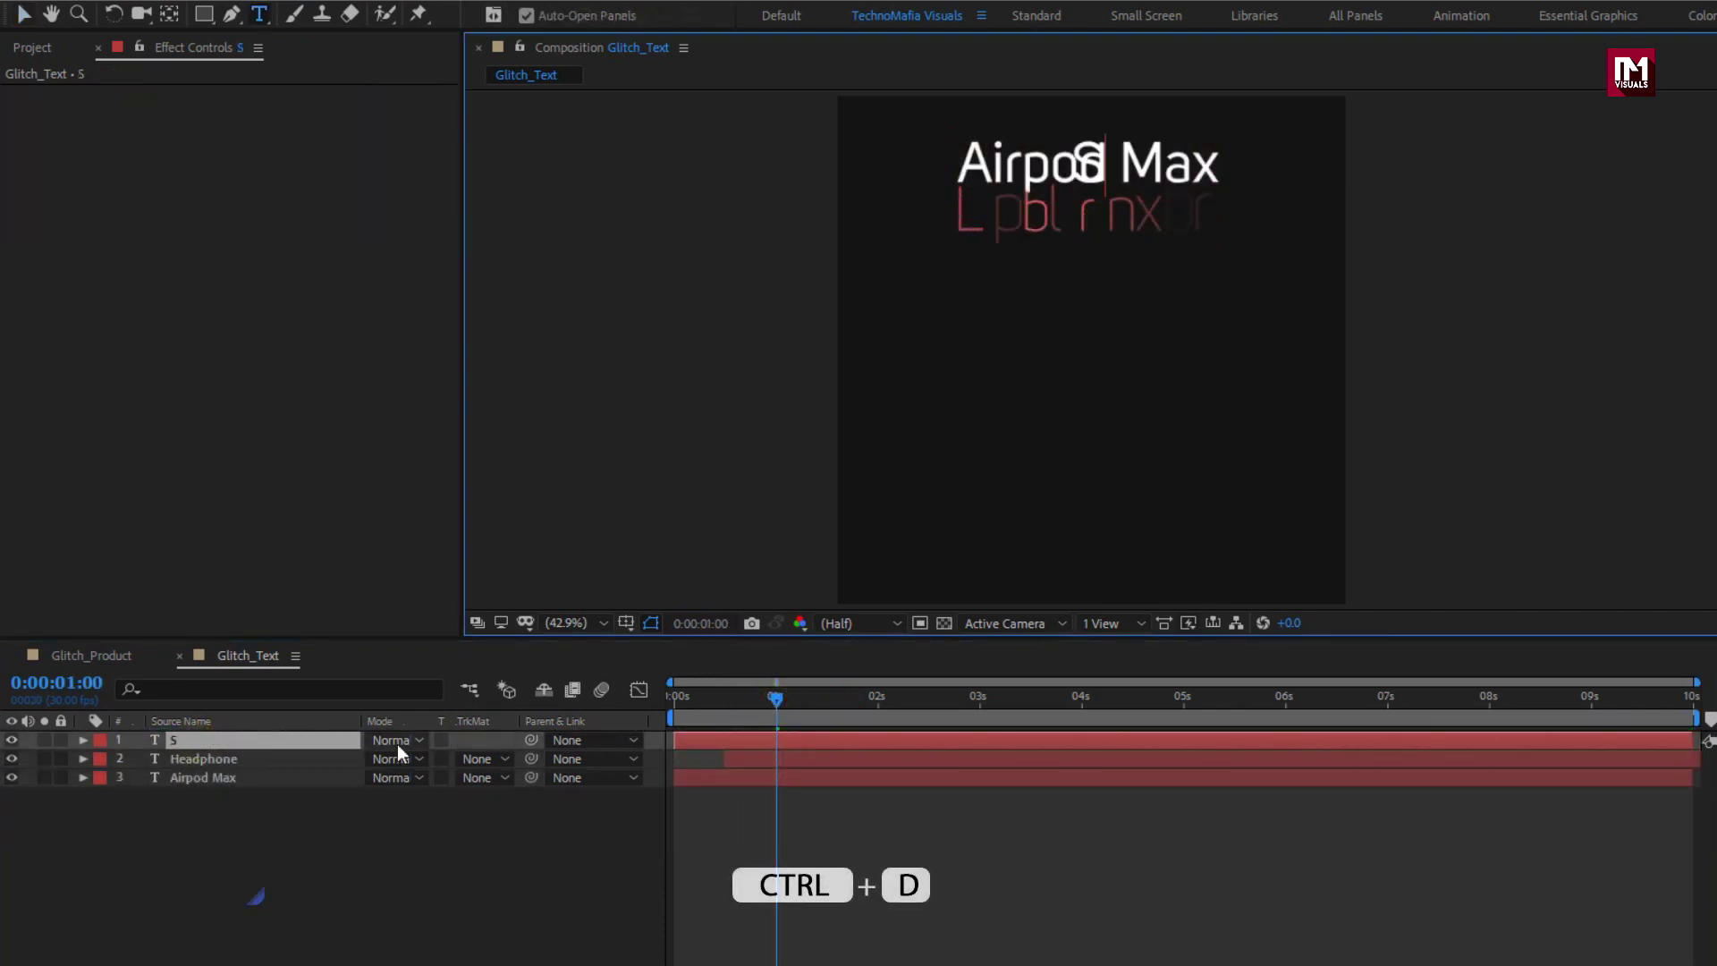
type("pecification")
key("KP_Enter")
- Move the Specification text below the Headphone line and reduce its size
key("p")
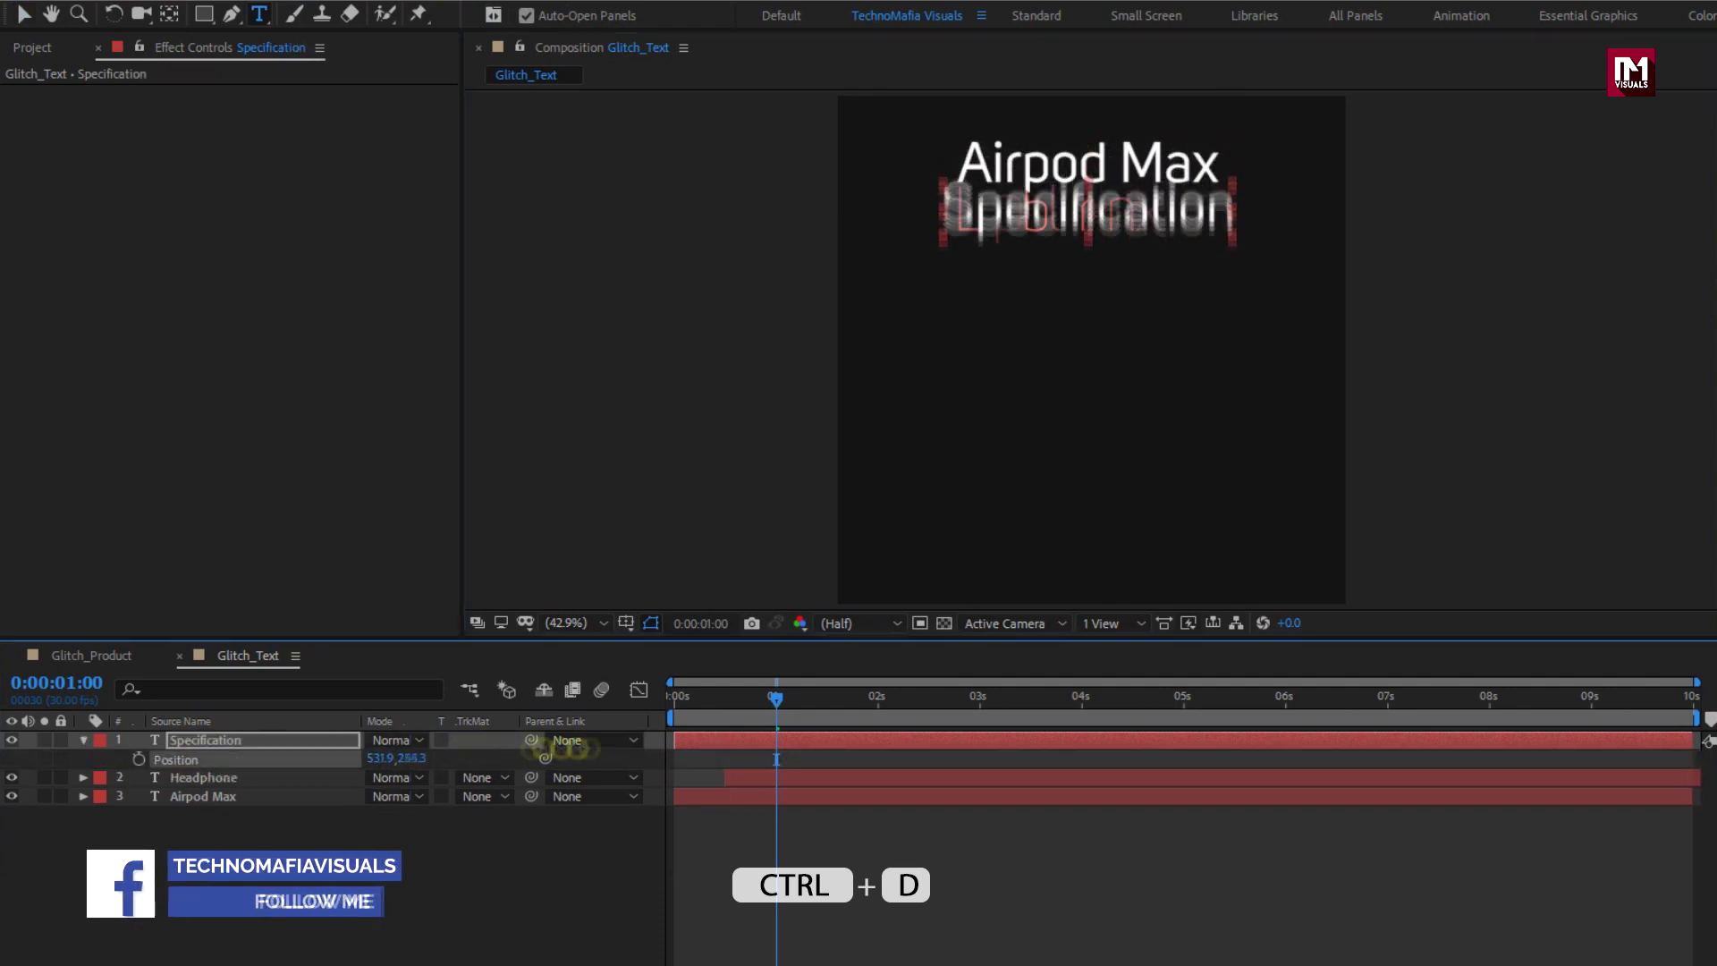
left_click_drag(513, 756, 713, 756)
left_click(82, 740)
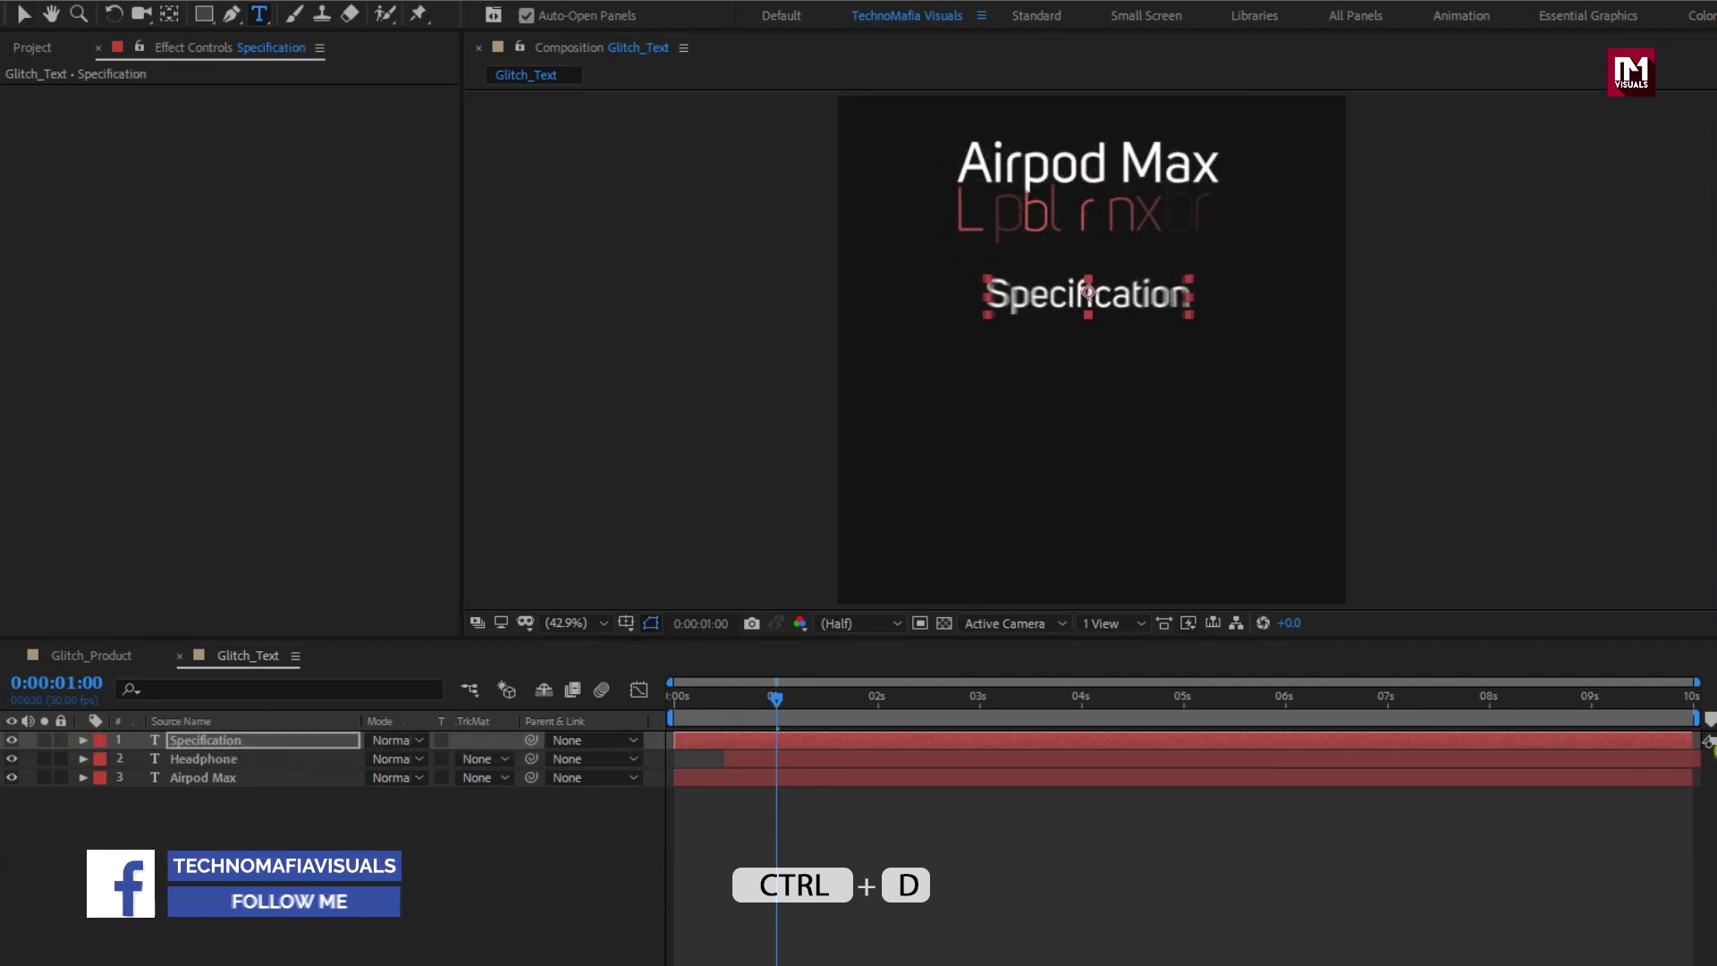
- Shift the Specification layer to start at about 0:00:01:15 and preview the text reveals
left_click(759, 916)
key("space")
left_click_drag(690, 737, 844, 739)
key("space")
key("space")
- Duplicate the Specification layer, reword the copy as "Connectivity" and place it beneath on the composition's left side at Y 522.3
key("ctrl+d")
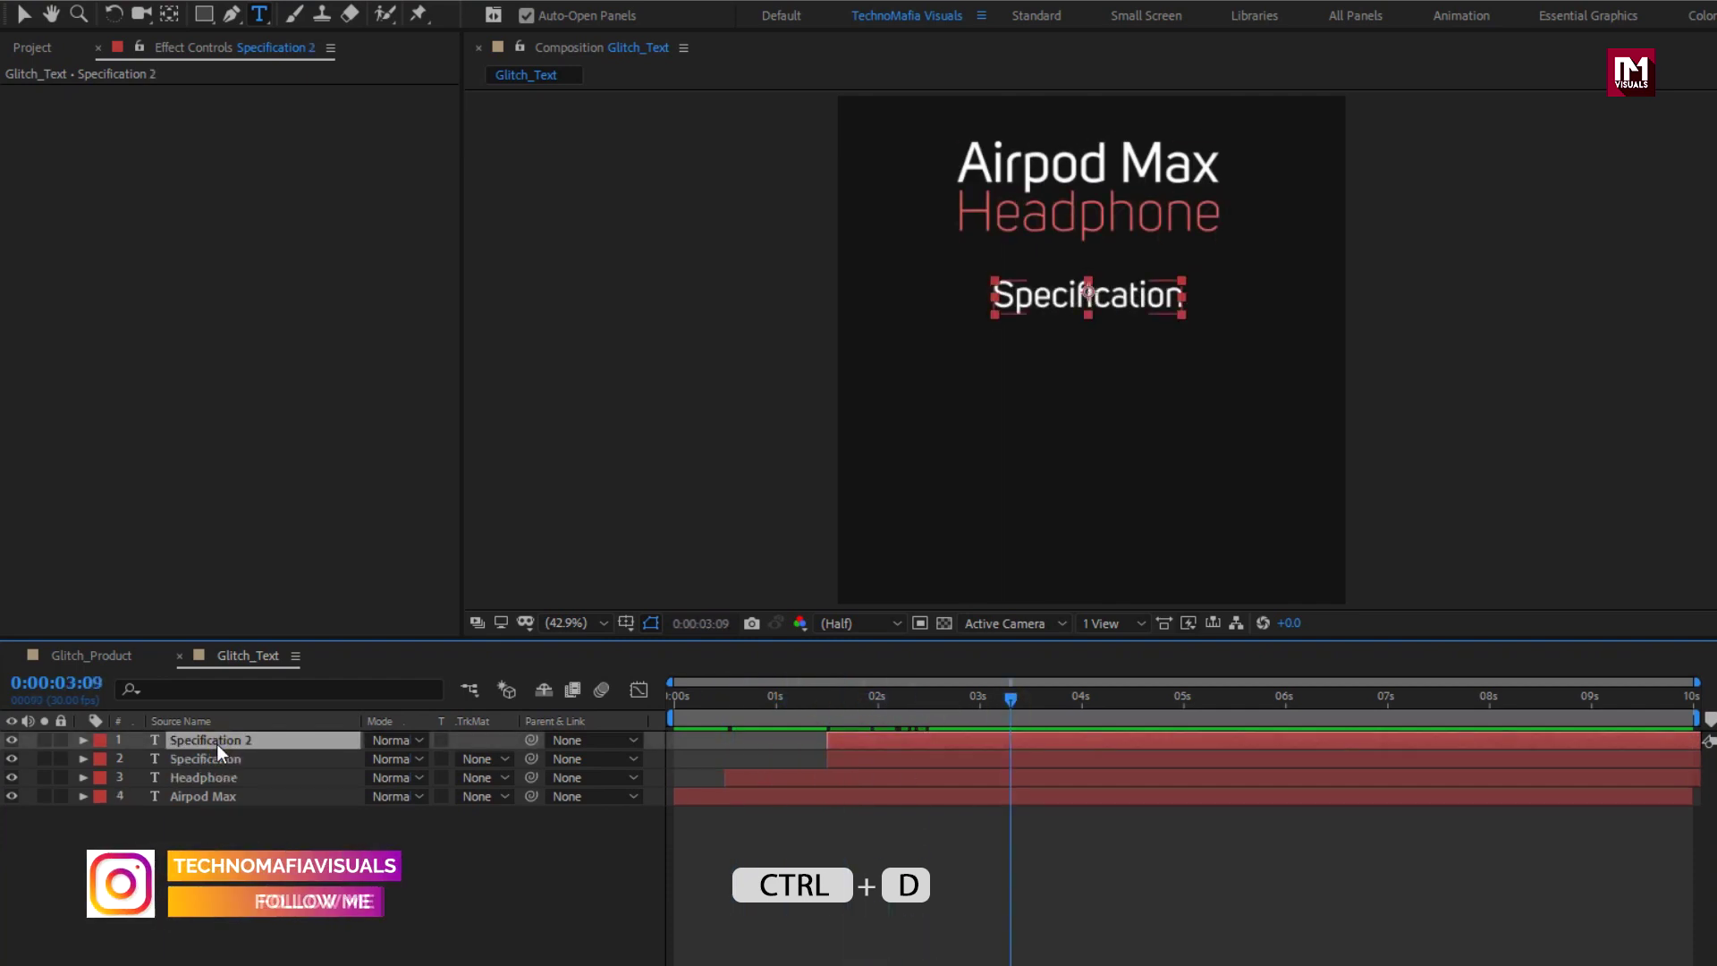
key("p")
left_click_drag(413, 758, 533, 755)
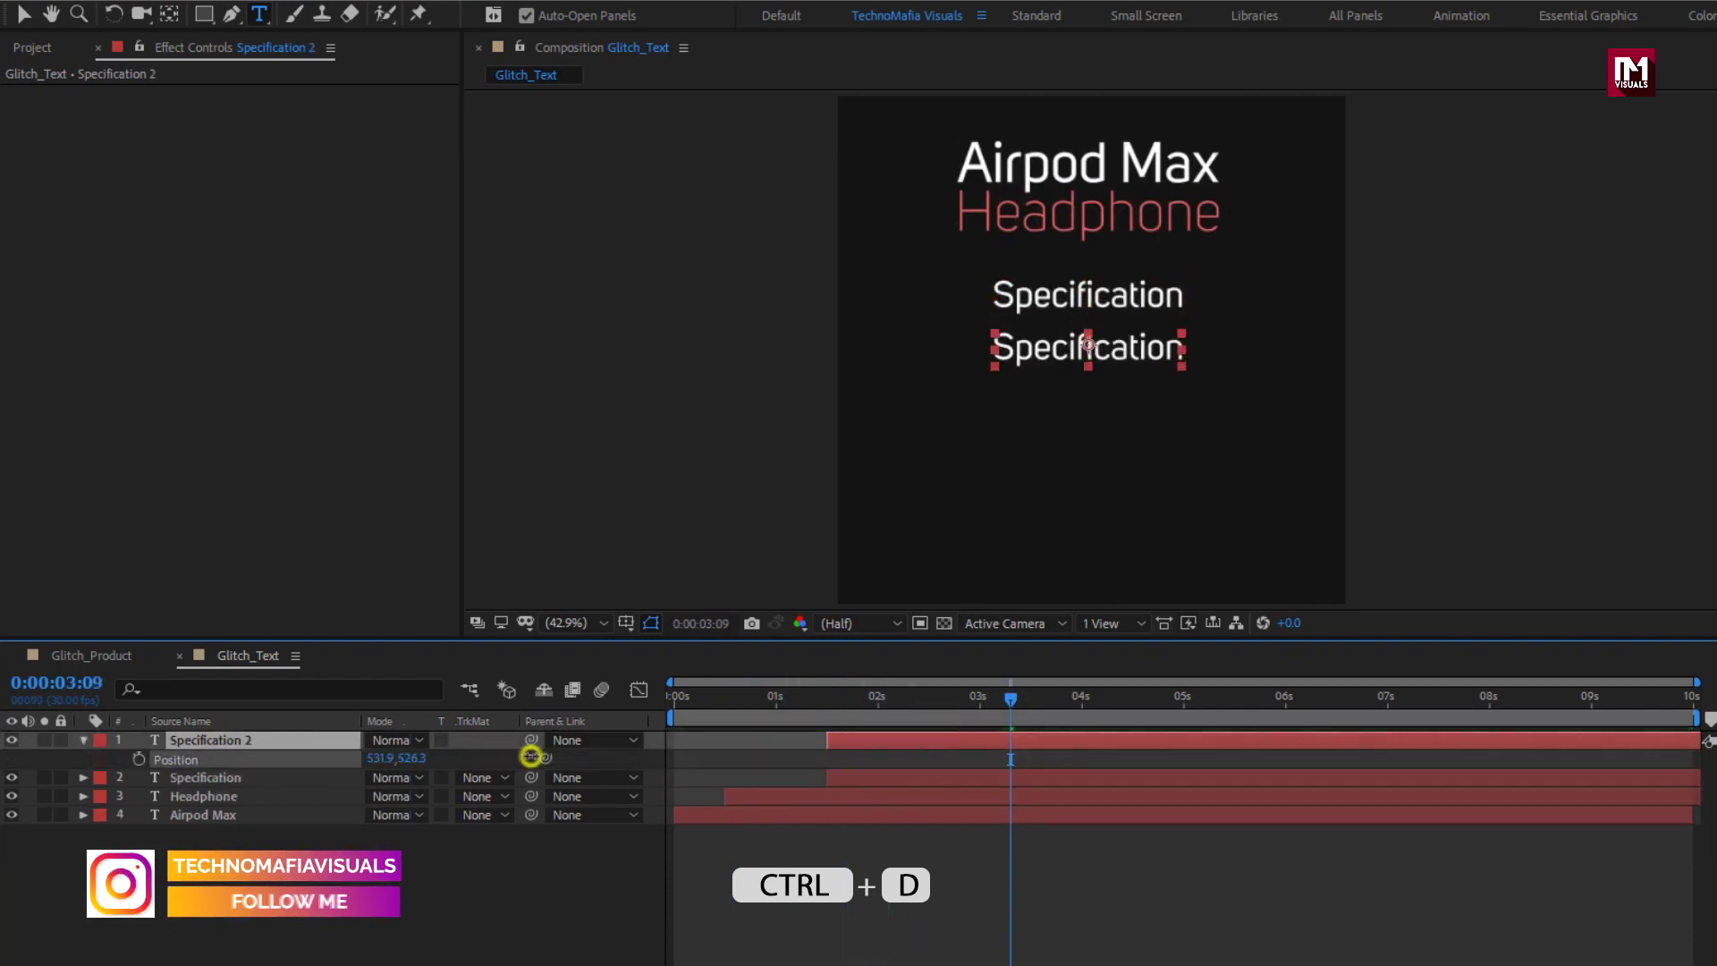
double_click(206, 737)
type("Connectivity")
key("KP_Enter")
mouse_move(380, 758)
left_mouse_down()
mouse_move(71, 768)
mouse_move(376, 771)
left_mouse_up()
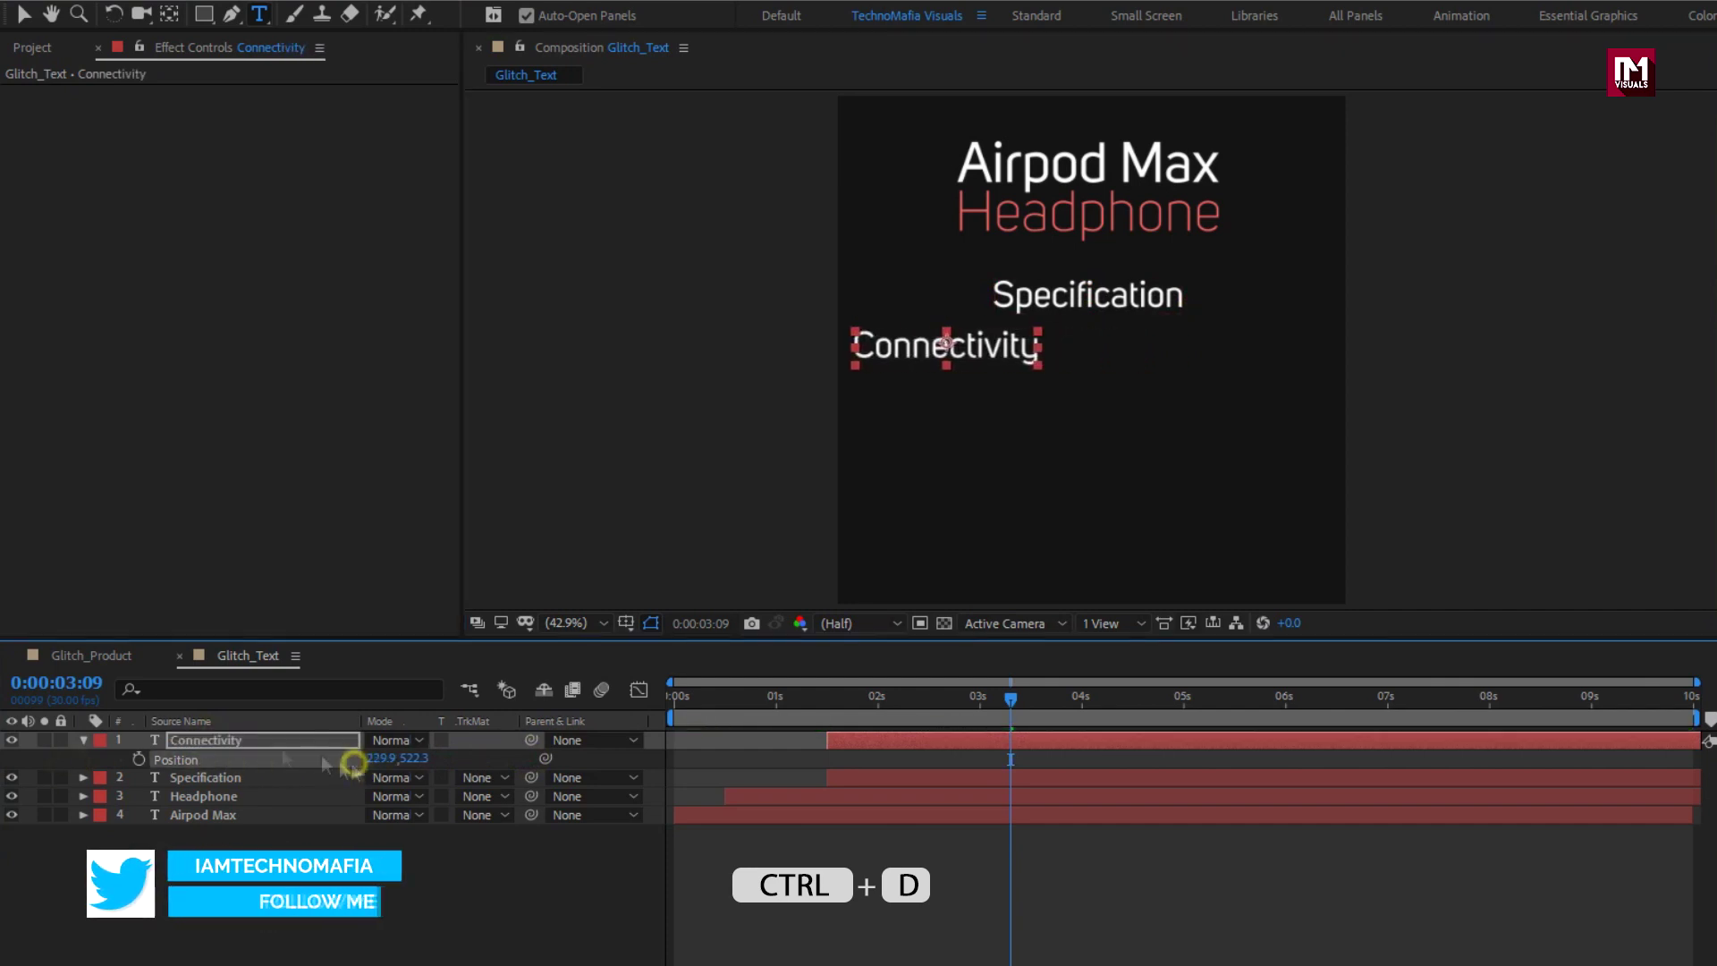
- Duplicate the Connectivity layer, reword the copy as "Battery" and move it across to an X position of 822.9
left_click(210, 742)
key("ctrl+d")
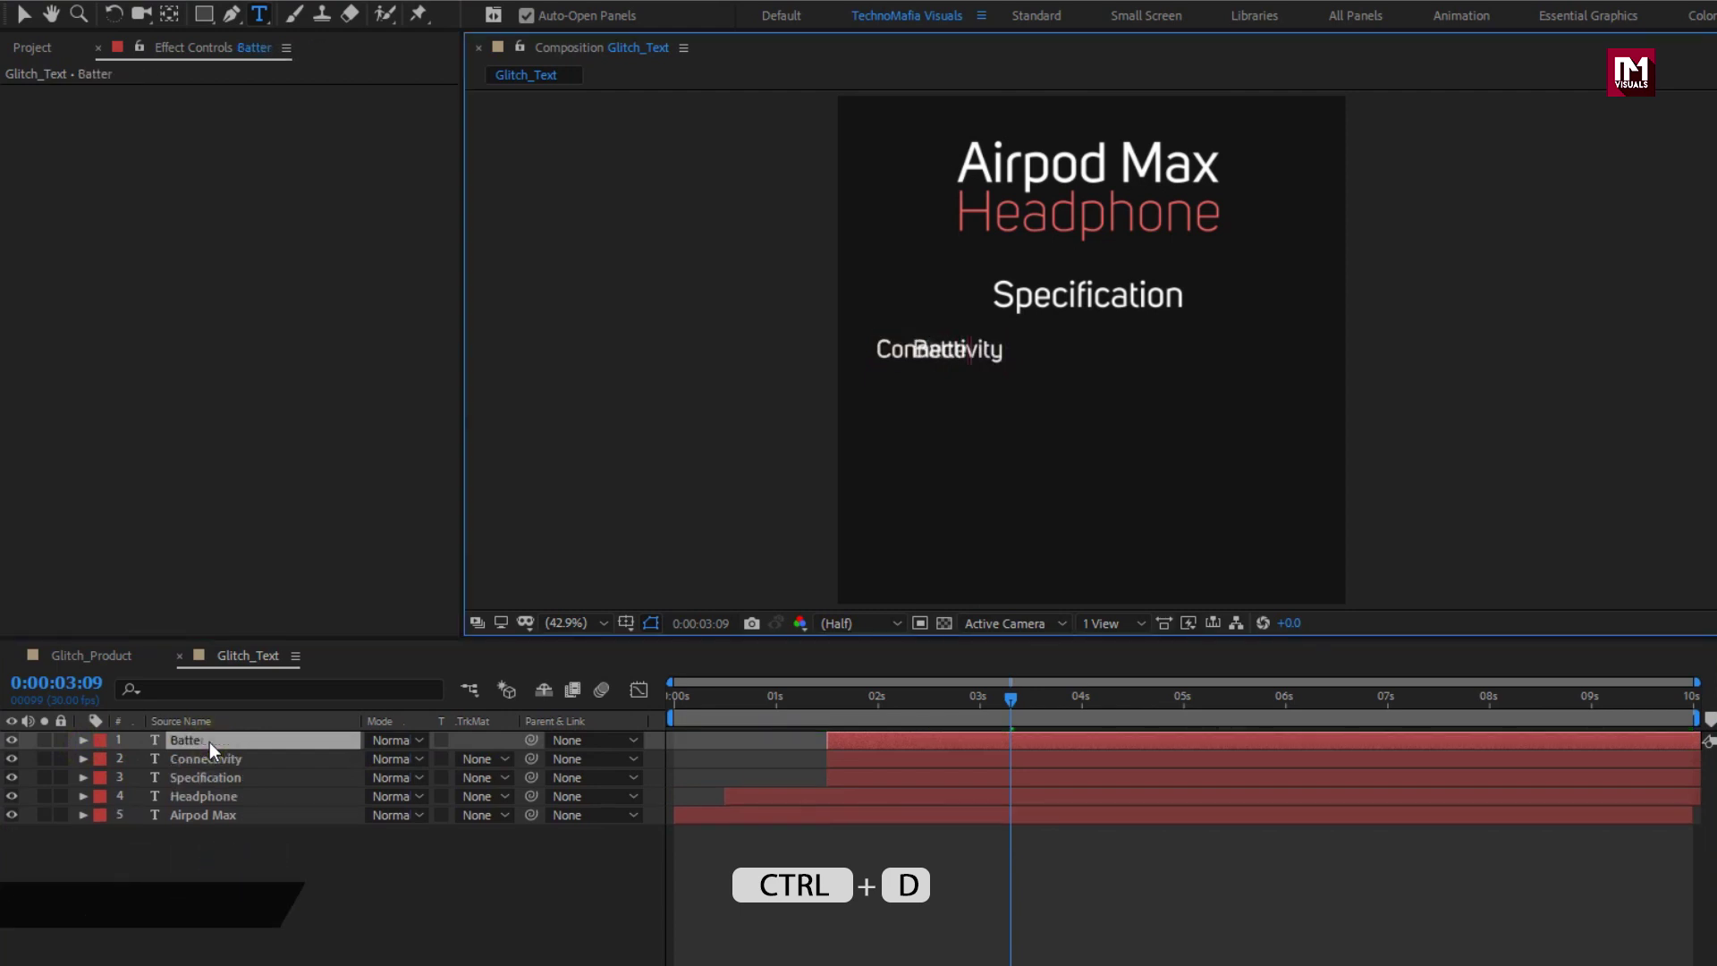
key("p")
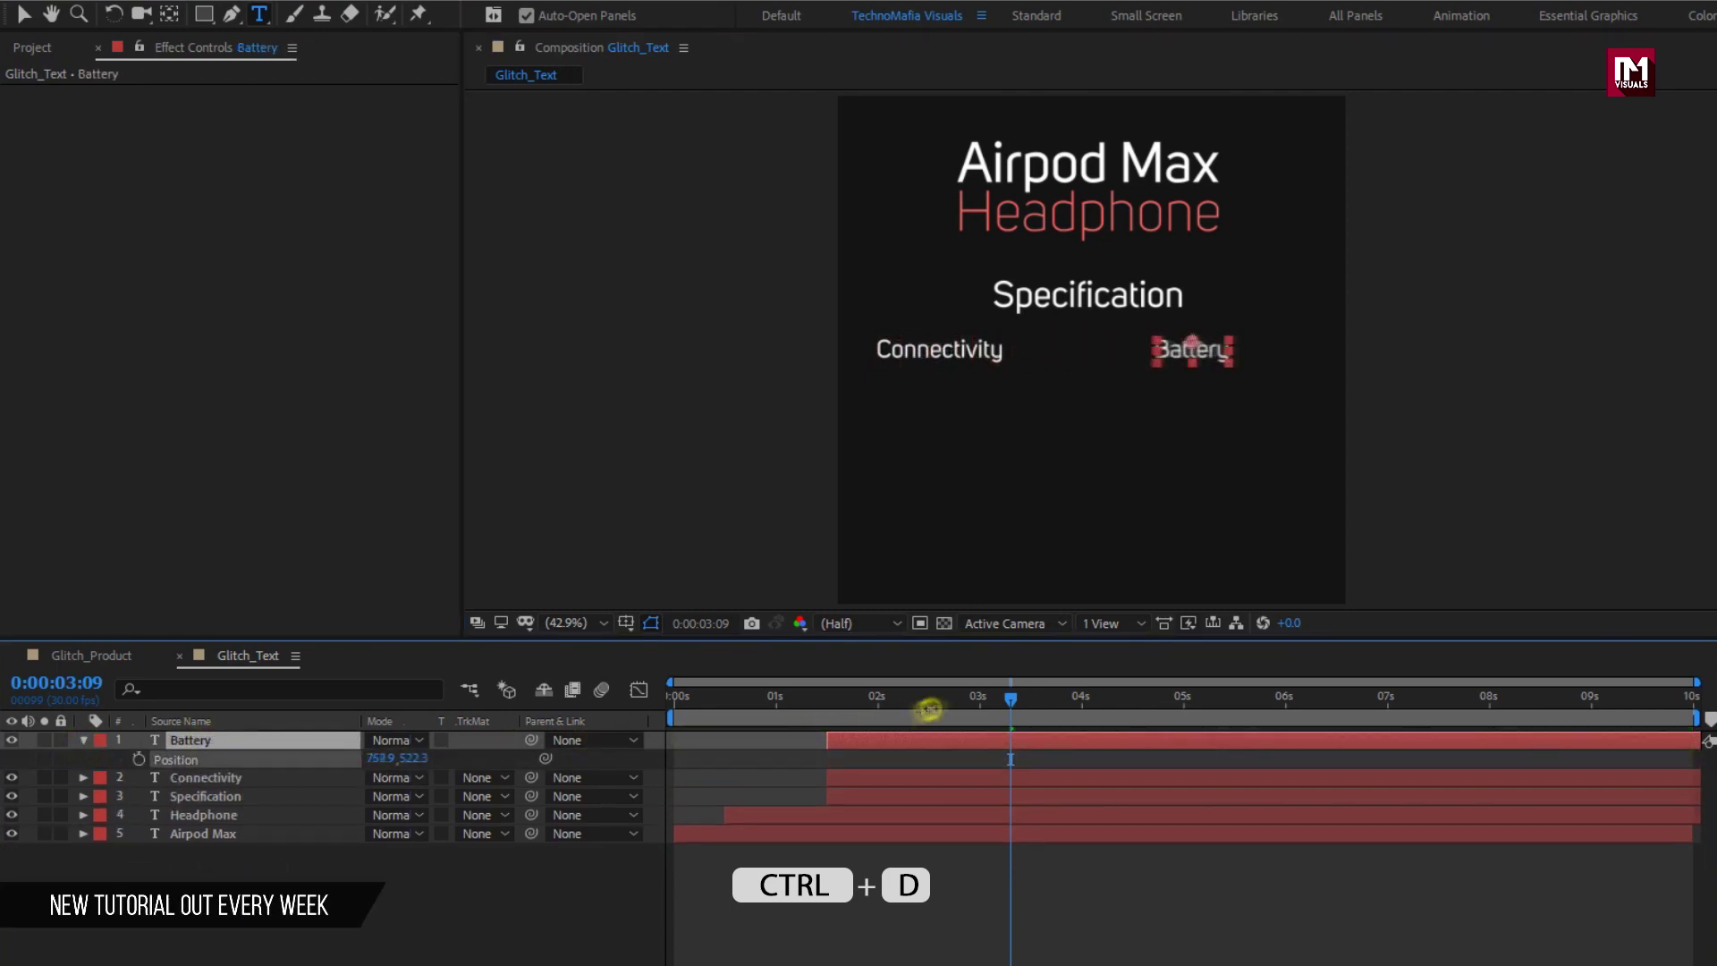
left_click_drag(929, 706, 962, 702)
- Duplicate the Battery layer, lower the copy to a Y position of 595.3 and change its wording to "Upto 20 Hours"
left_click(223, 745)
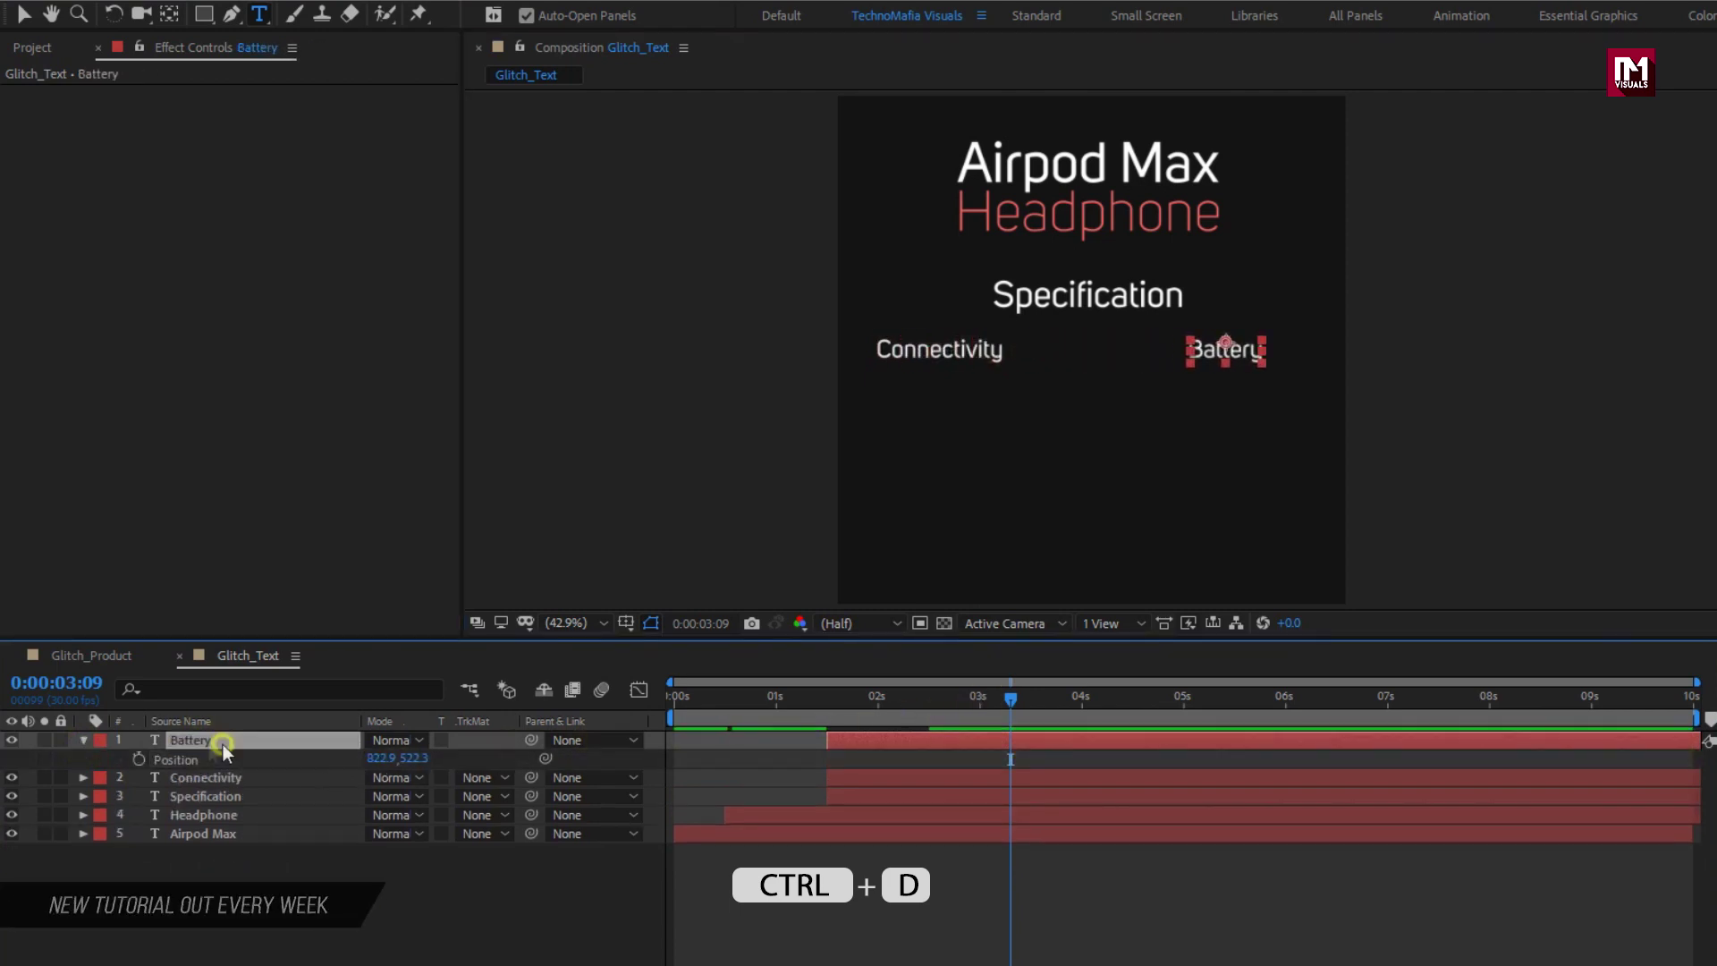
key("ctrl+d")
key("p")
left_click_drag(417, 757, 487, 755)
double_click(208, 739)
type("Upto 2")
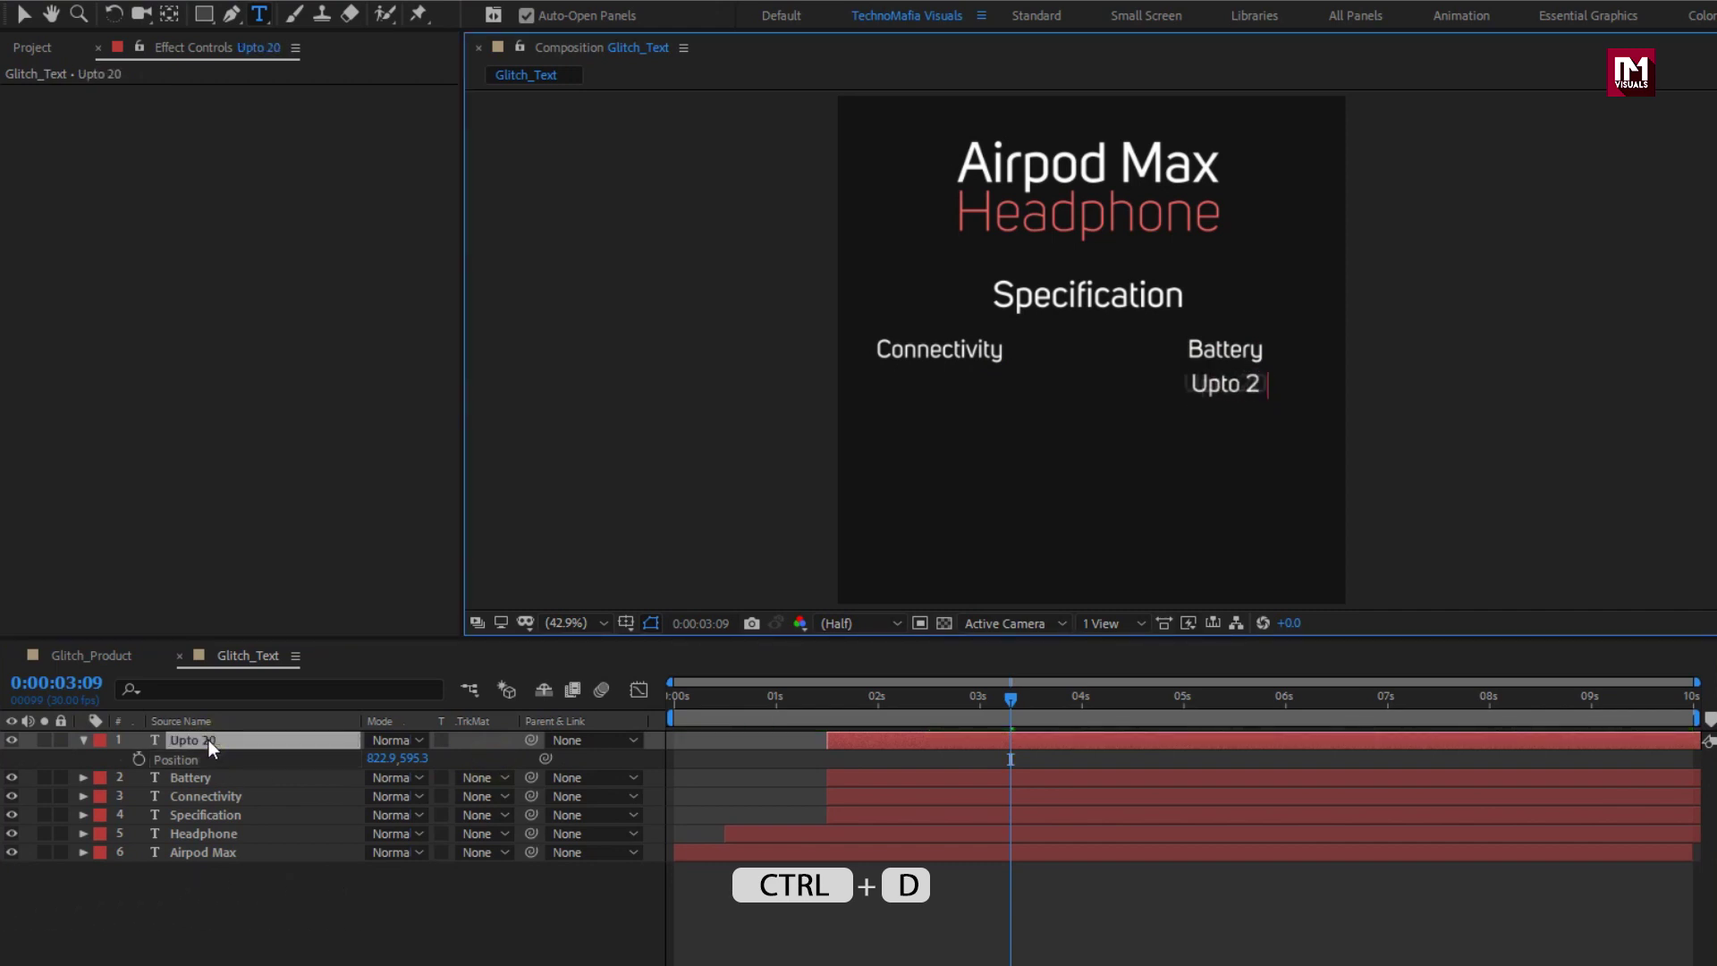
type("0 Hours")
key("Escape")
left_click(84, 738)
- Duplicate the Upto 20 Hours layer, reword the copy as "Bluetooth 5.0" and move it beneath Connectivity
key("ctrl+d")
double_click(195, 739)
type("Bluetooth 5.0")
key("Escape")
key("p")
left_click_drag(397, 758, 202, 775)
- Duplicate the Bluetooth 5.0 layer, reword the copy as "Control" and place it below the original with a gap
left_click(200, 737)
key("ctrl+d")
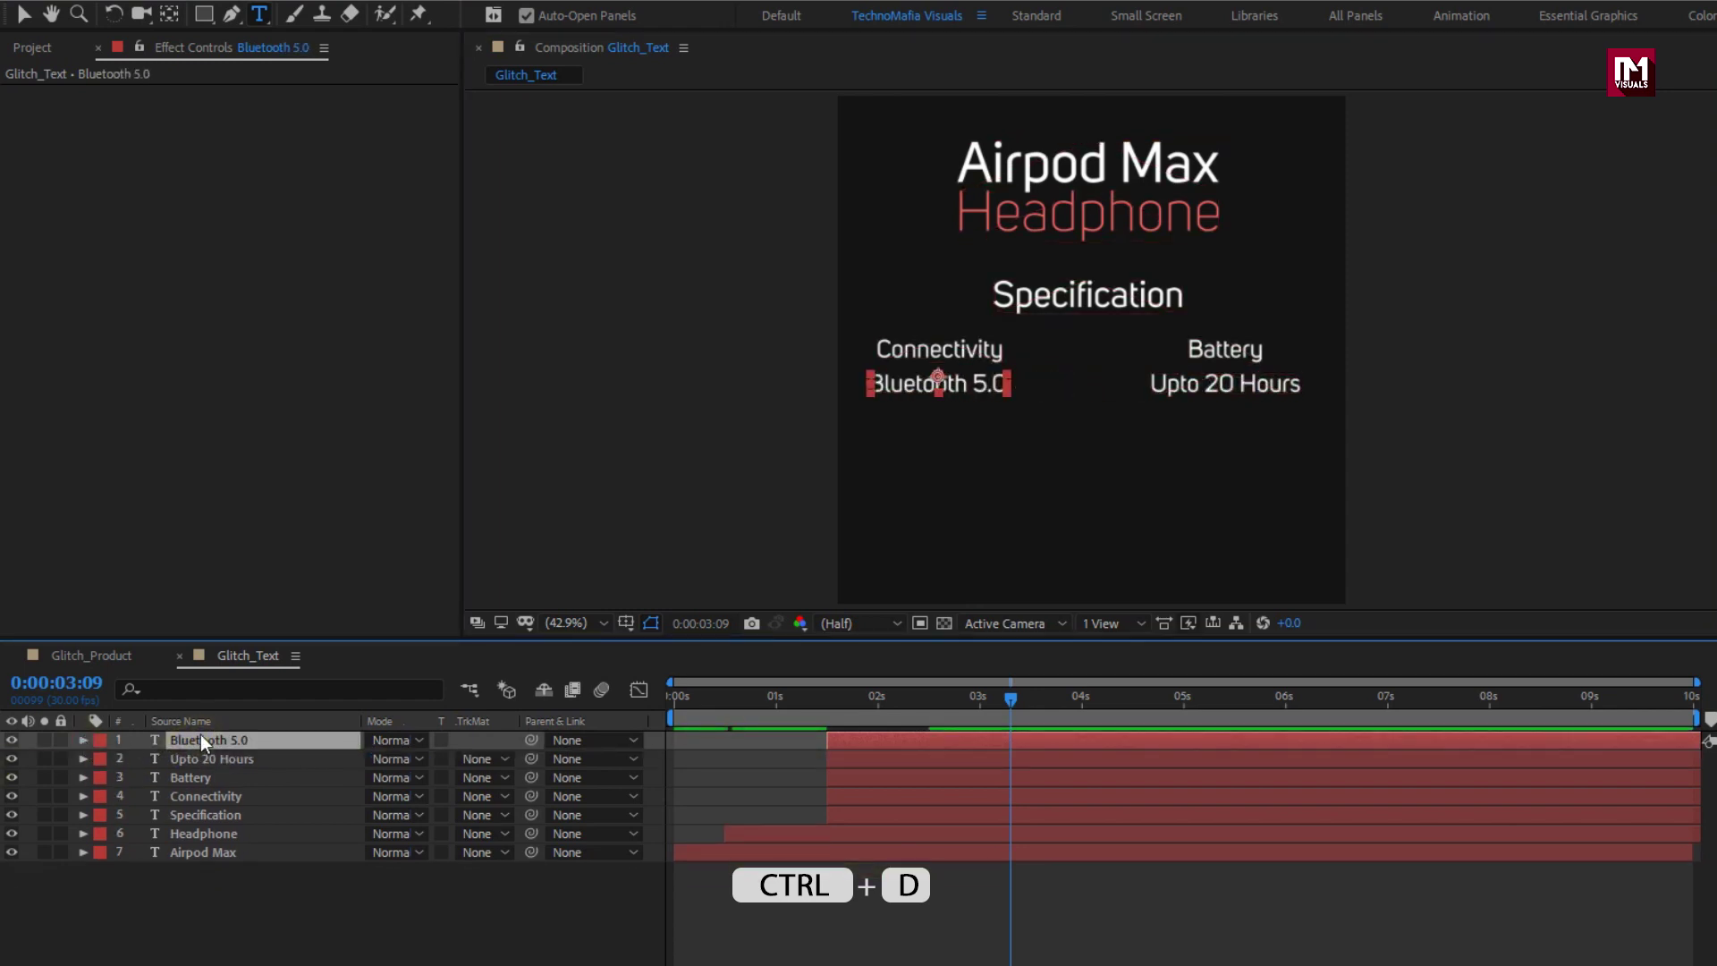
double_click(201, 737)
type("Control")
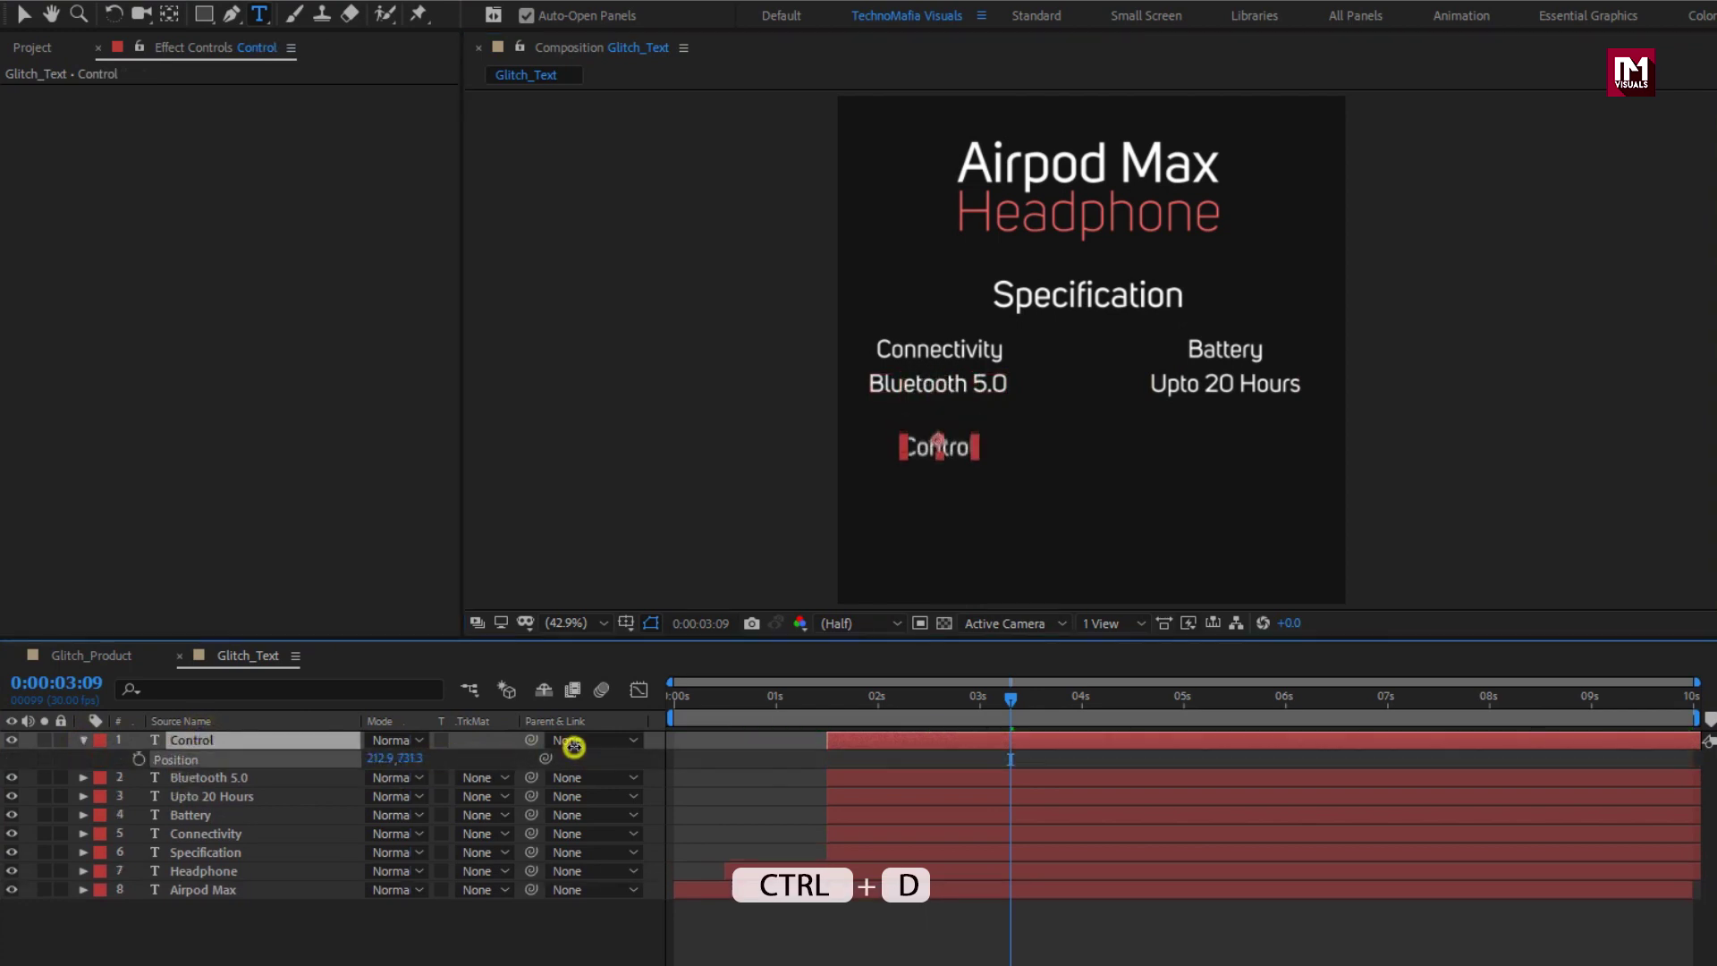
left_click(83, 740)
- Duplicate the Control layer, reword the copy as "Chip" and move it to position 830.9, 710.3
key("ctrl+d")
double_click(189, 737)
type("Chip")
key("Return")
key("p")
left_click_drag(550, 758, 572, 755)
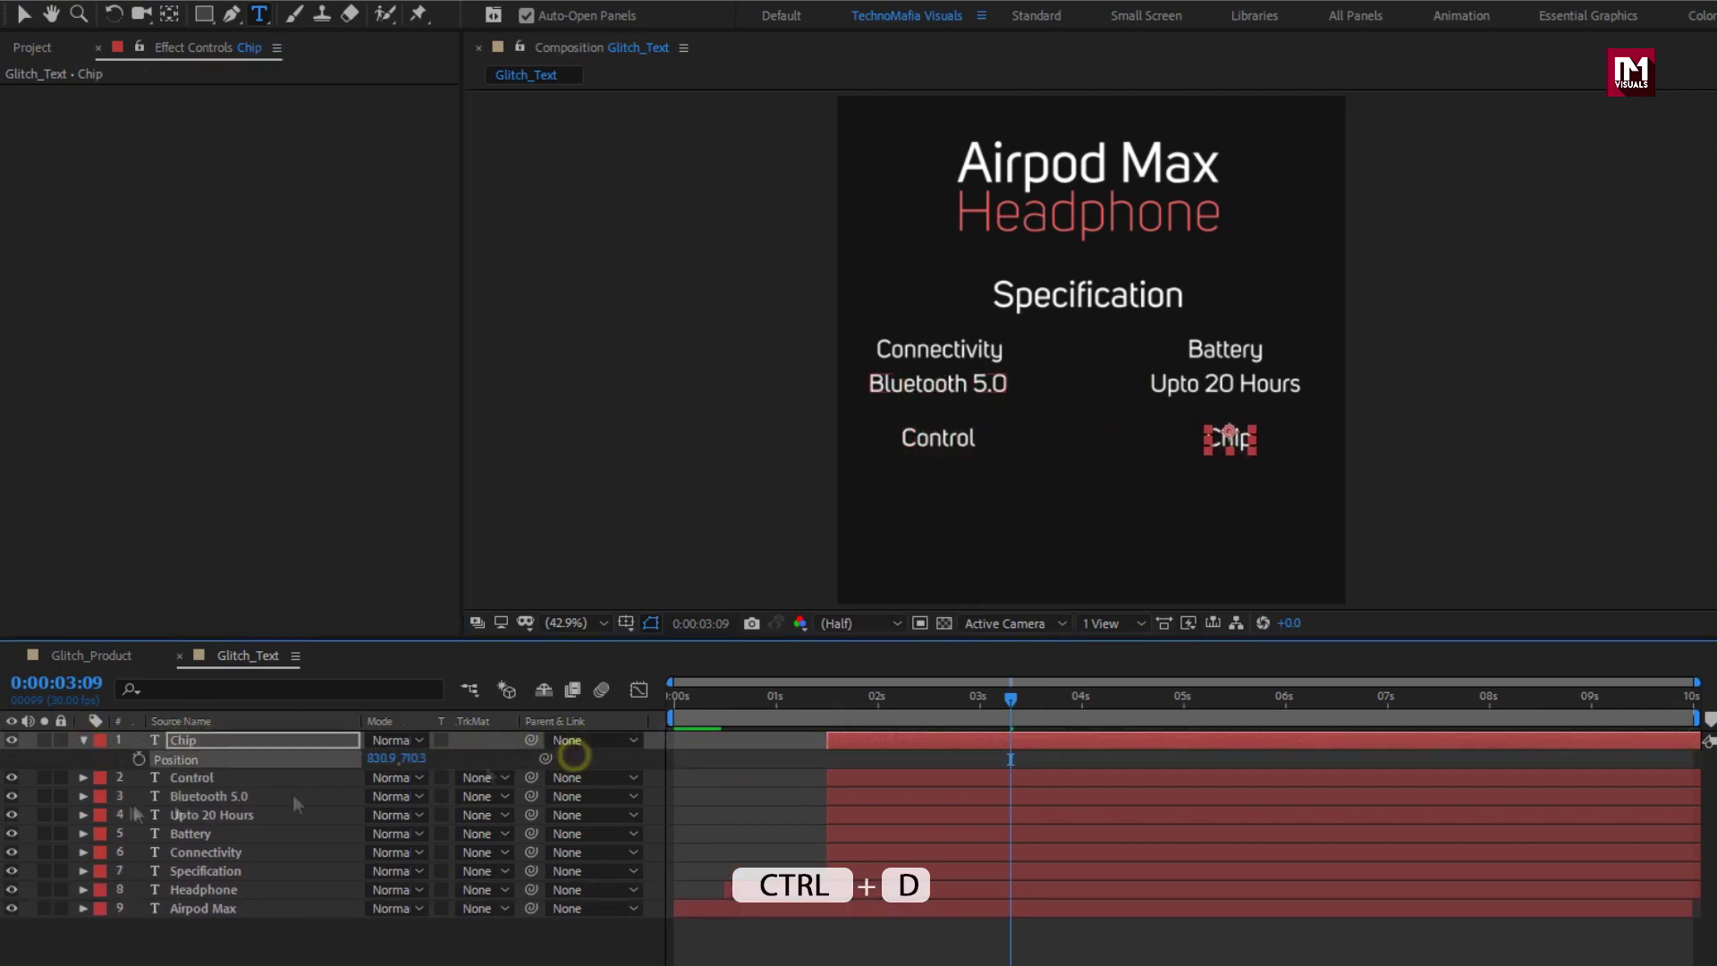
key("p")
- Duplicate the Chip layer, lower the copy to a Y position of 789.3 and change its wording to "Apple H1 Headphone"
key("ctrl+d")
key("p")
left_click_drag(397, 759, 517, 752)
double_click(196, 737)
type("Apple H1 Headf")
key("BackSpace")
type("phone")
key("Return")
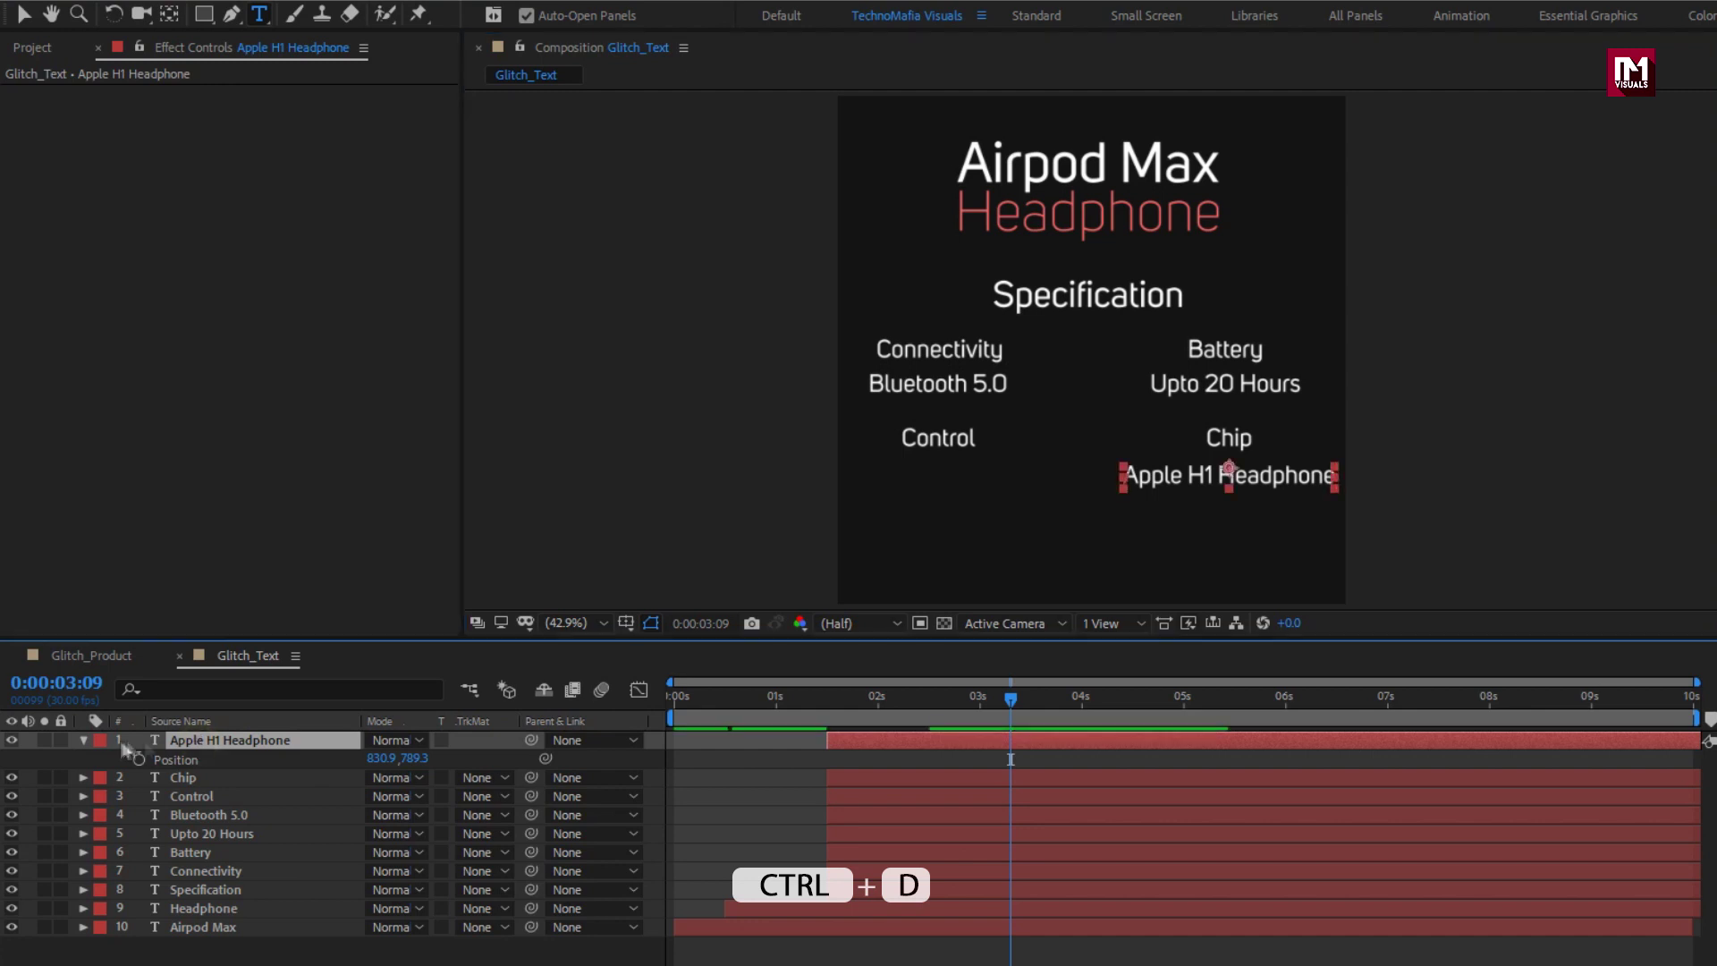
key("p")
- Duplicate the Apple H1 Headphone layer, reword the copy as "Digital Crown" and move it beneath Control
key("ctrl+d")
key("Return")
type("Digital")
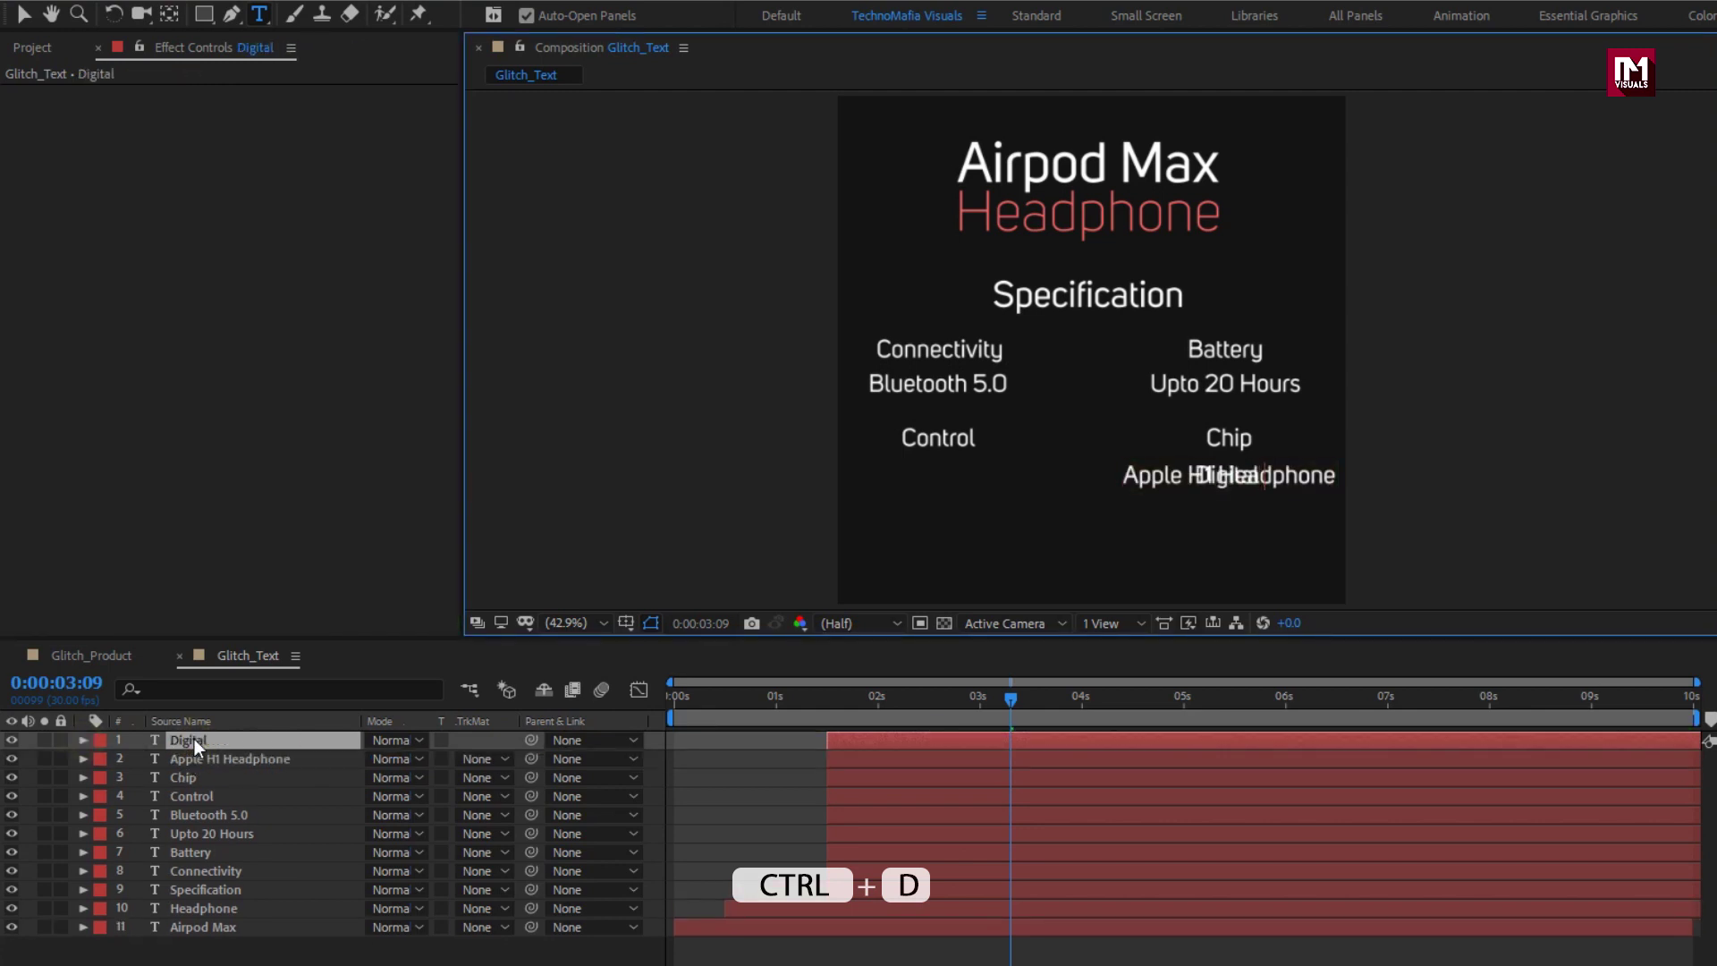
type(" Crown")
key("Return")
key("p")
left_click_drag(397, 759, 134, 763)
left_click(194, 961)
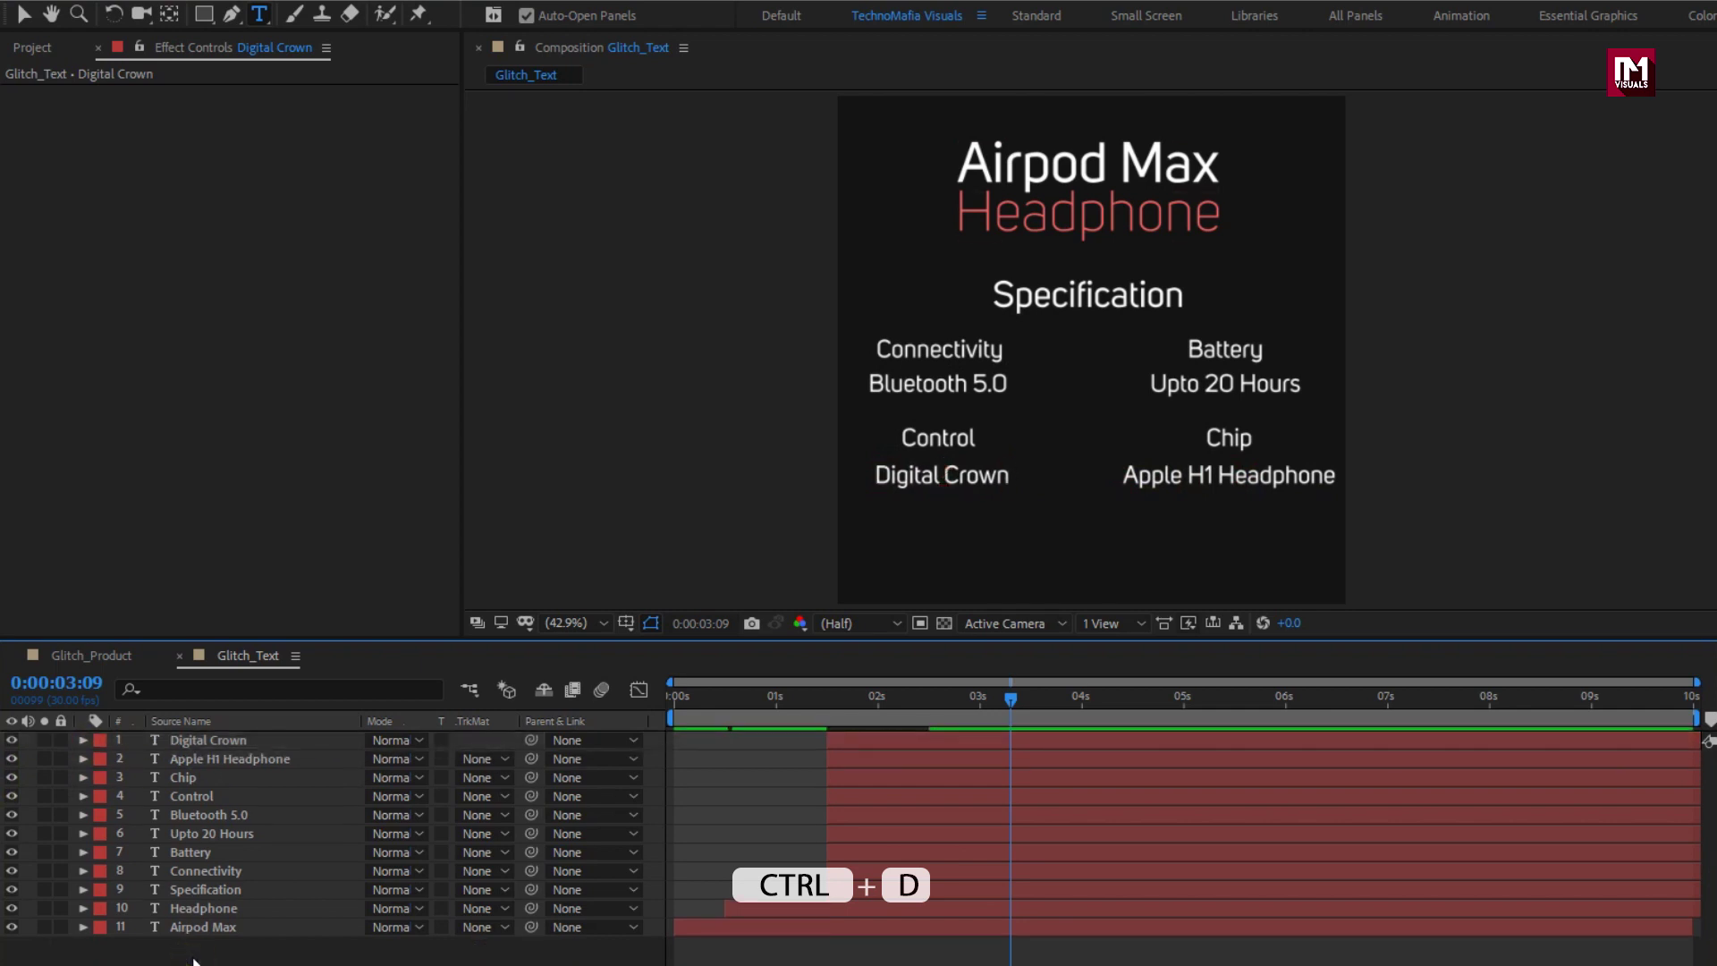
- Duplicate the Digital Crown layer, reword the copy as "$549" and place it enlarged at the bottom centre of the composition
left_click(206, 739)
key("ctrl+d")
key("Return")
type("$549")
key("Return")
key("p")
left_click_drag(409, 759, 283, 740)
left_click_drag(417, 758, 483, 749)
key("p")
- Apply the same red Fill effect to the $549 and Connectivity text layers
key("v")
key("ctrl+alt+shift+e")
left_click(90, 138)
left_click(194, 890)
key("alt+e")
left_click(90, 218)
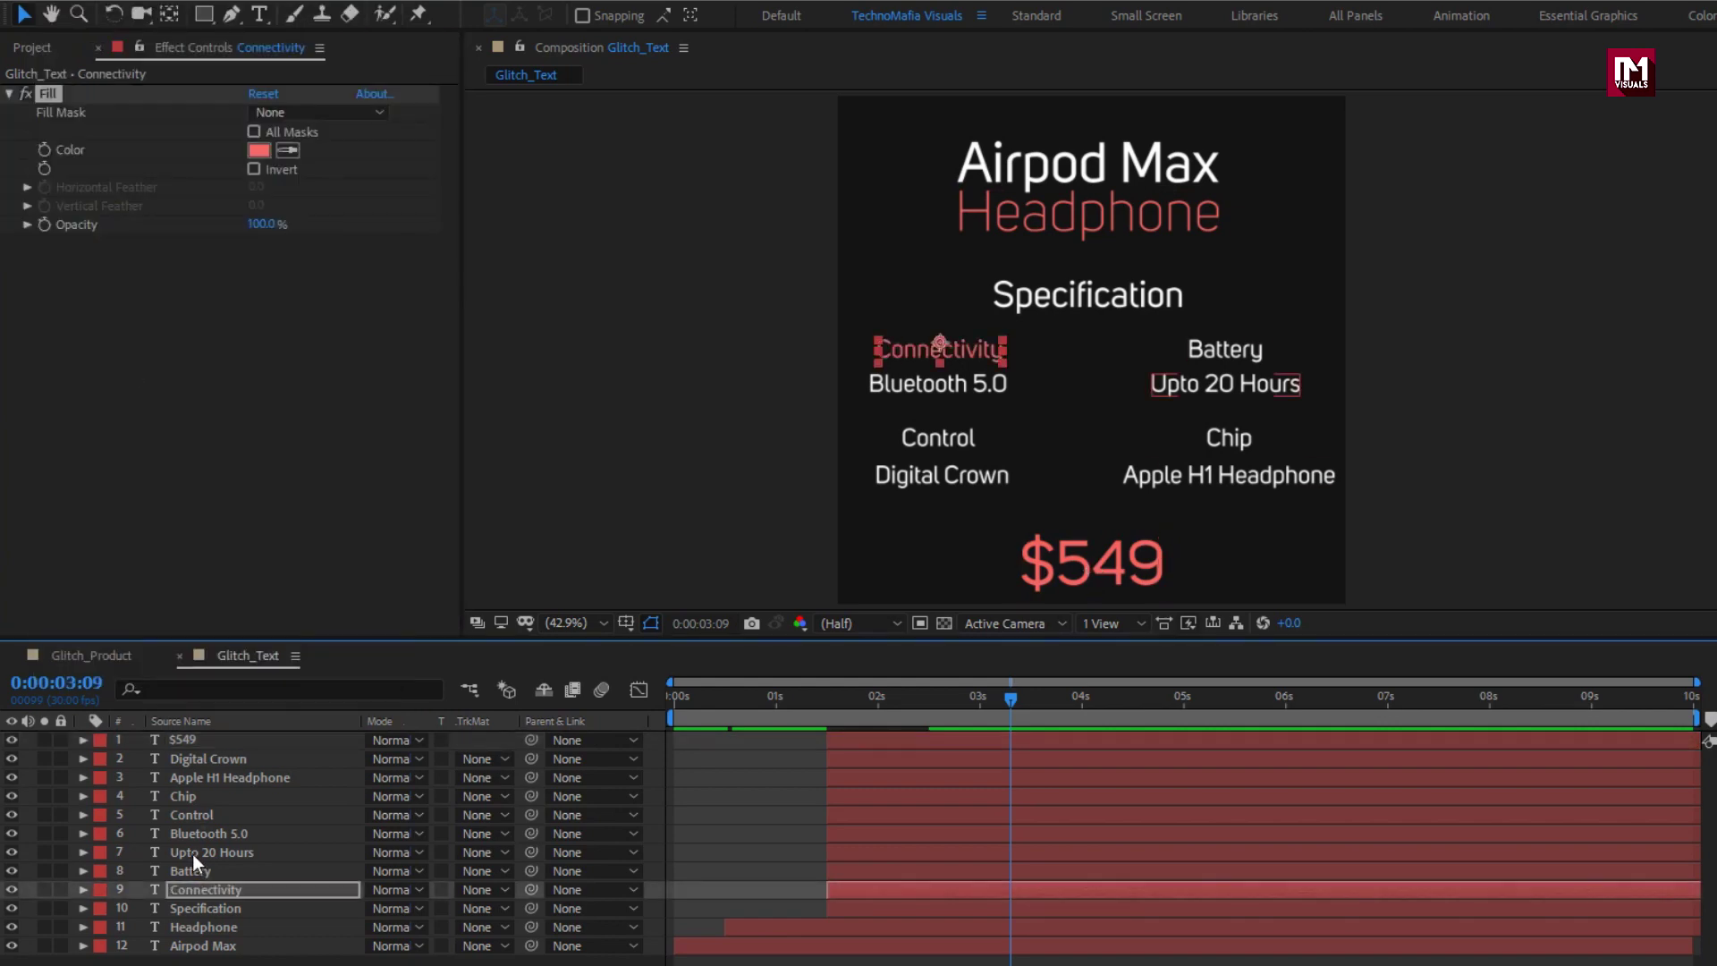
- Paste the red Fill effect onto the Battery, Control and Chip text layers
left_click(191, 865)
key("ctrl+v")
left_click(200, 818)
key("ctrl+v")
left_click(195, 797)
key("ctrl+v")
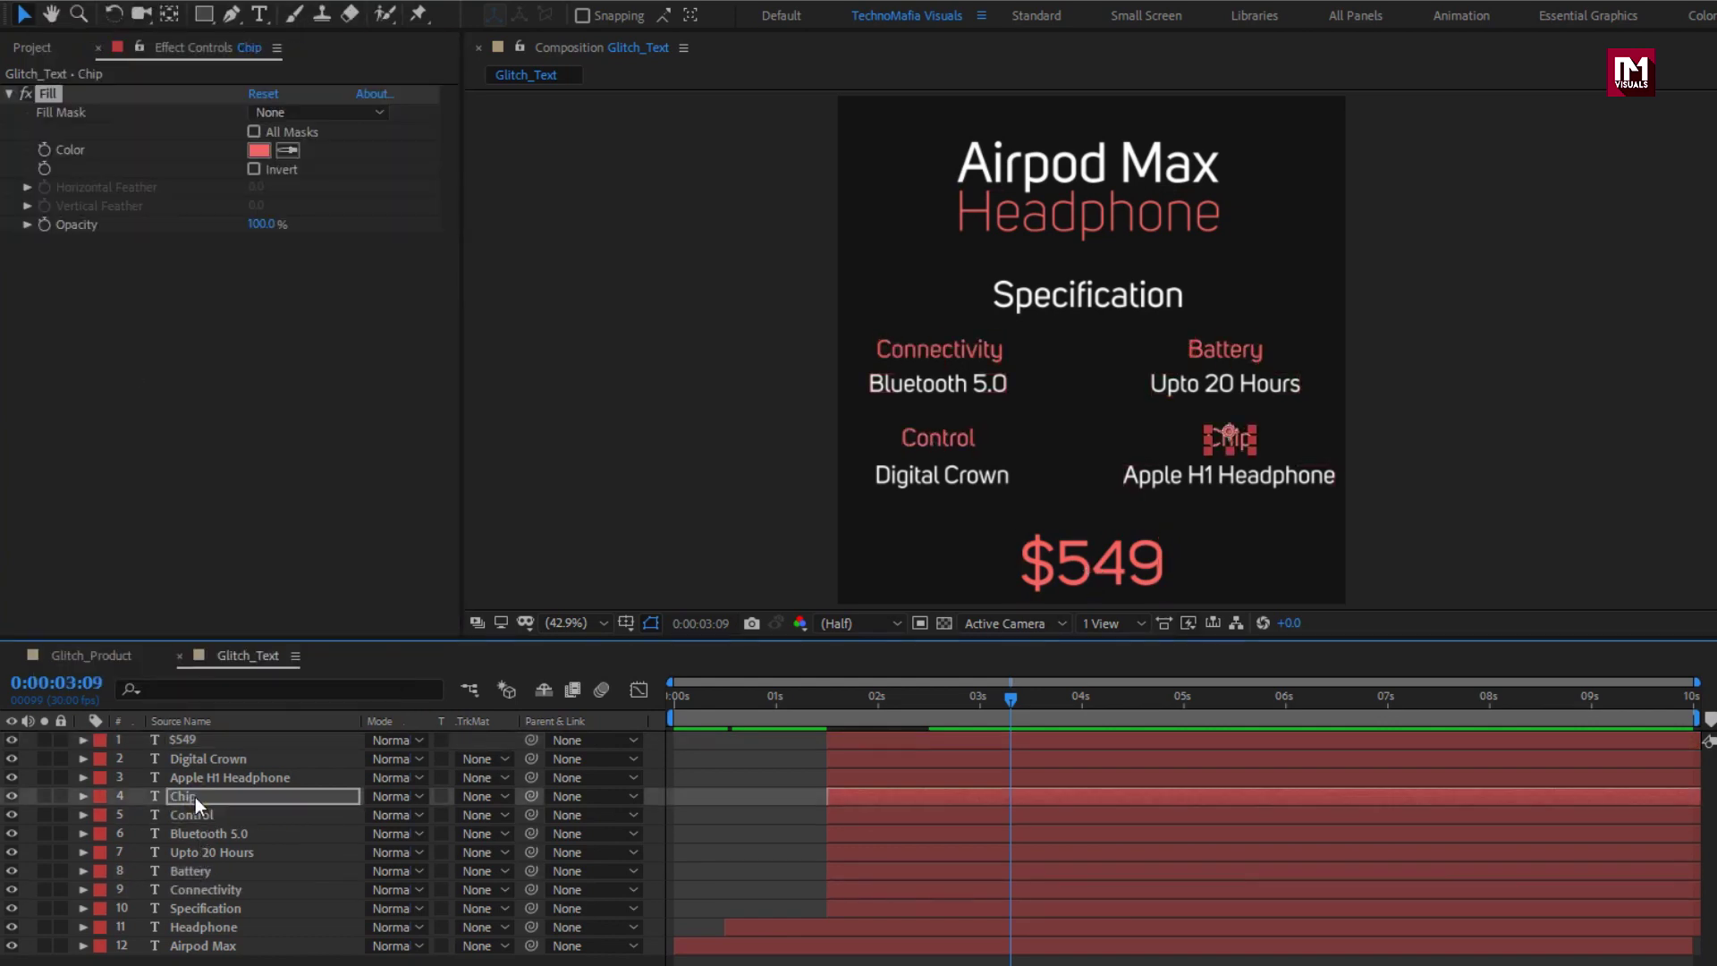
- Change the Specification text to all capitals and preview the text reveals up to about 0:00:03:04
left_click(209, 908)
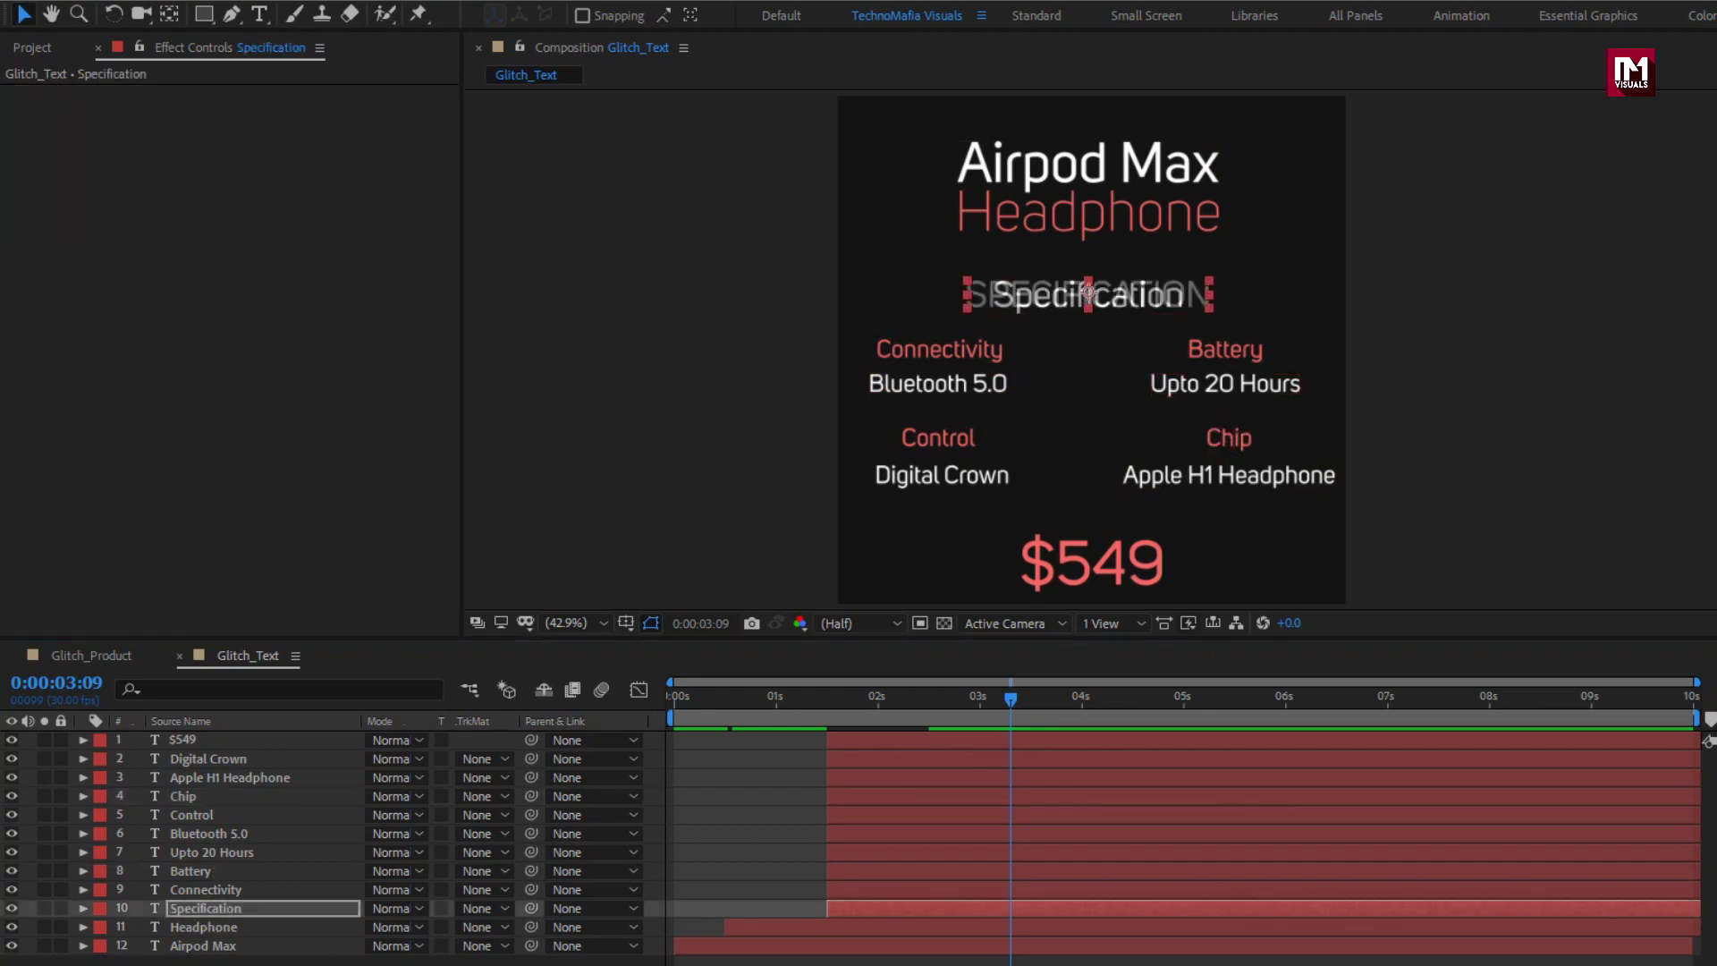
key("F2")
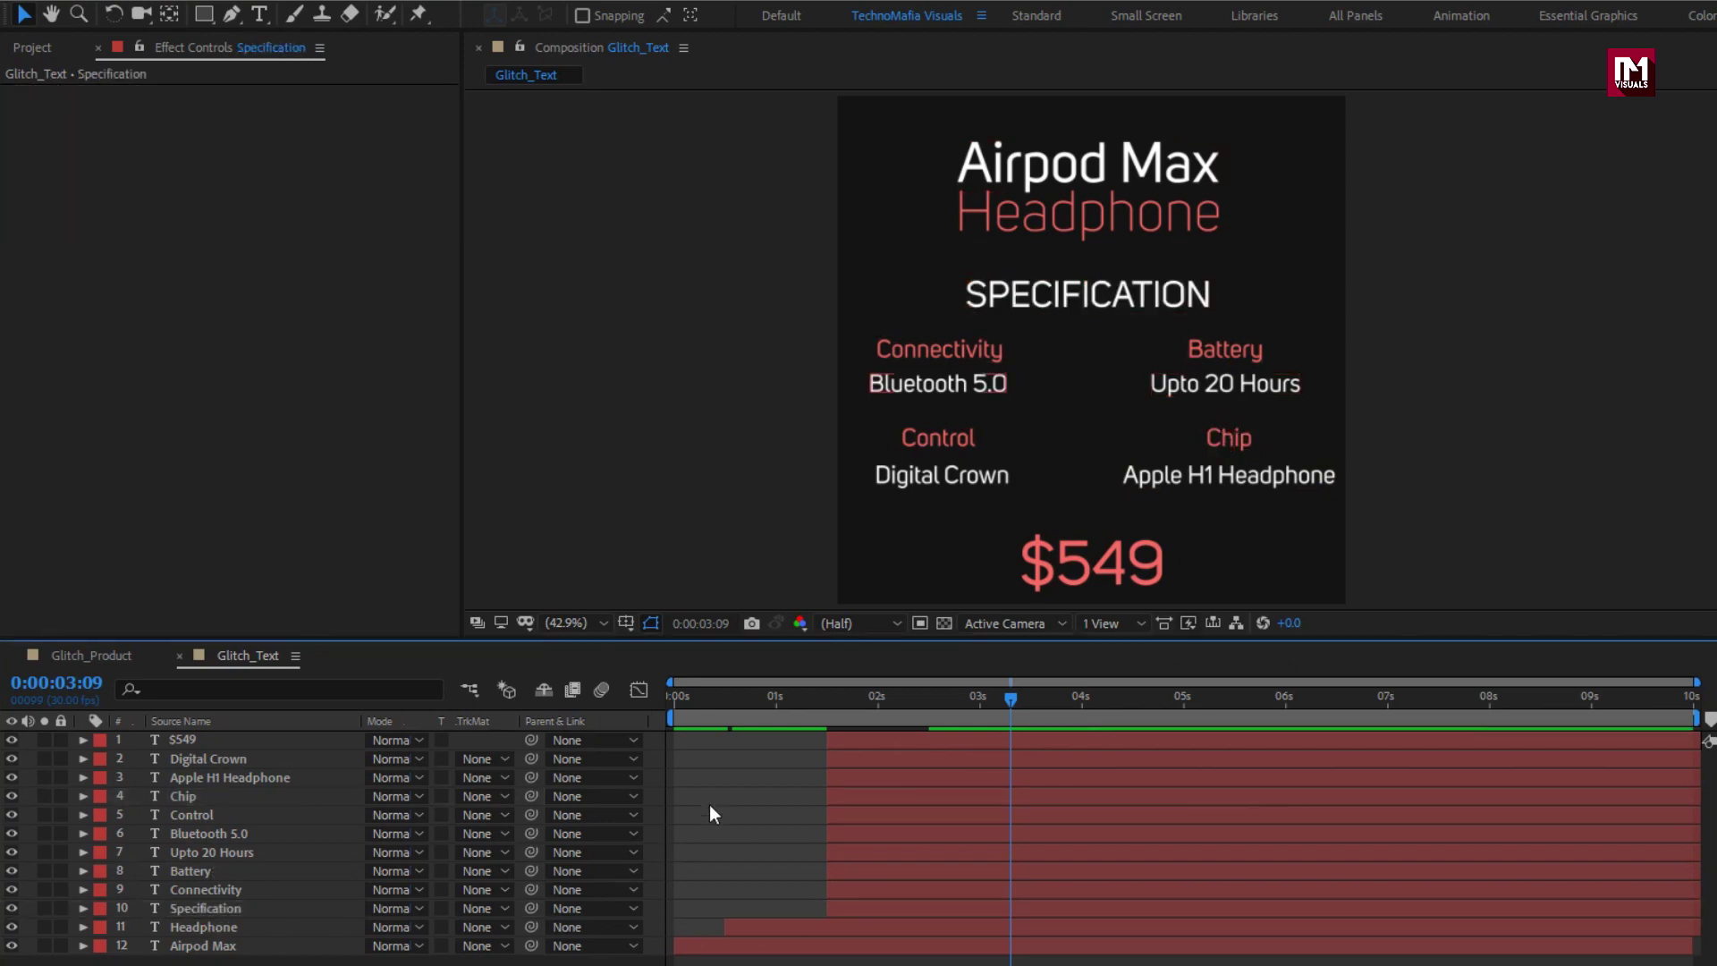
left_click_drag(799, 706, 991, 706)
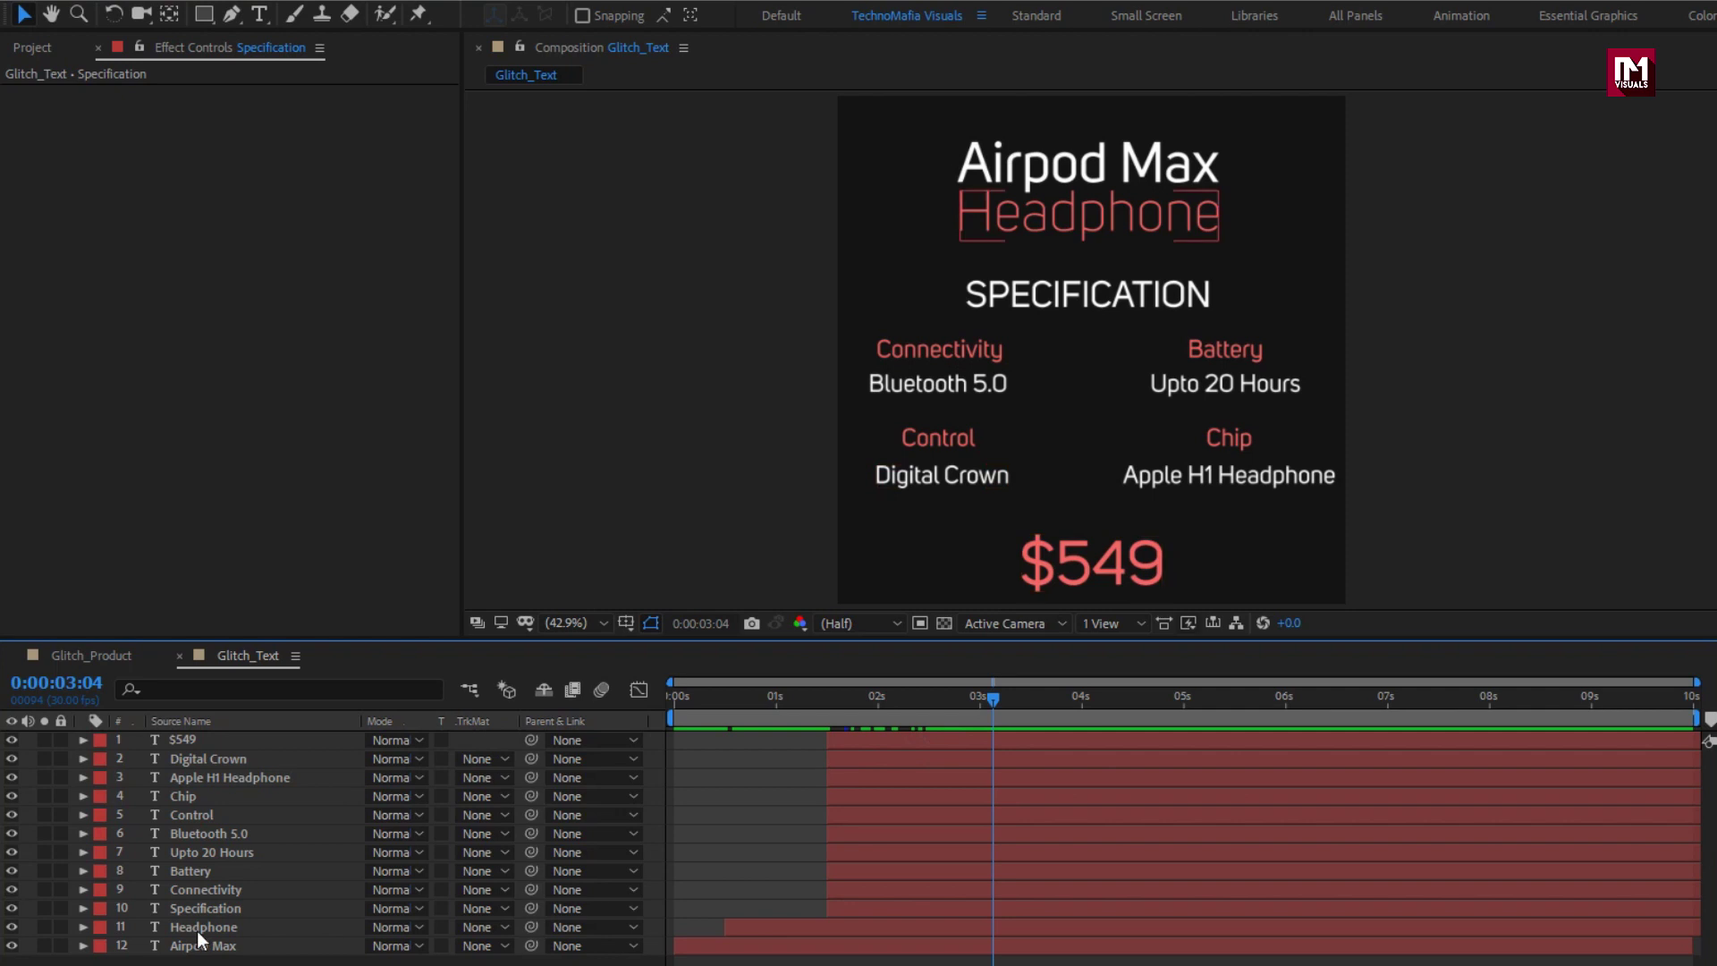
- Shift the Connectivity and Battery layers to start together at about 0:00:01:28
left_click(839, 911)
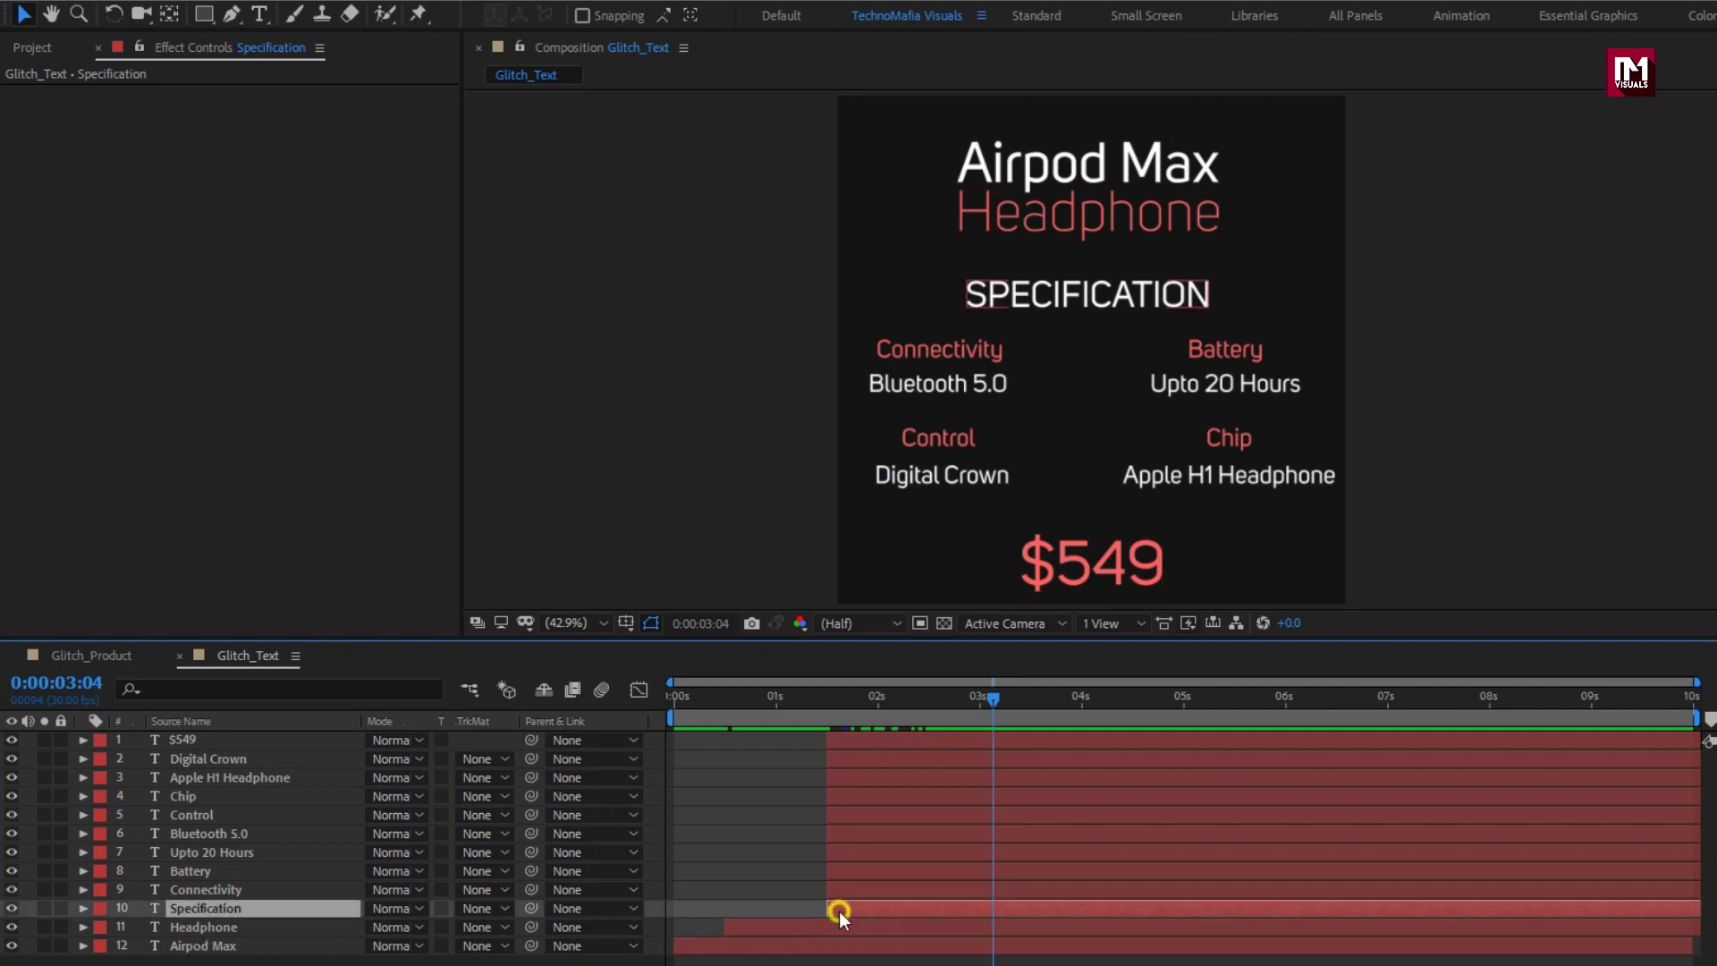
left_click(882, 889)
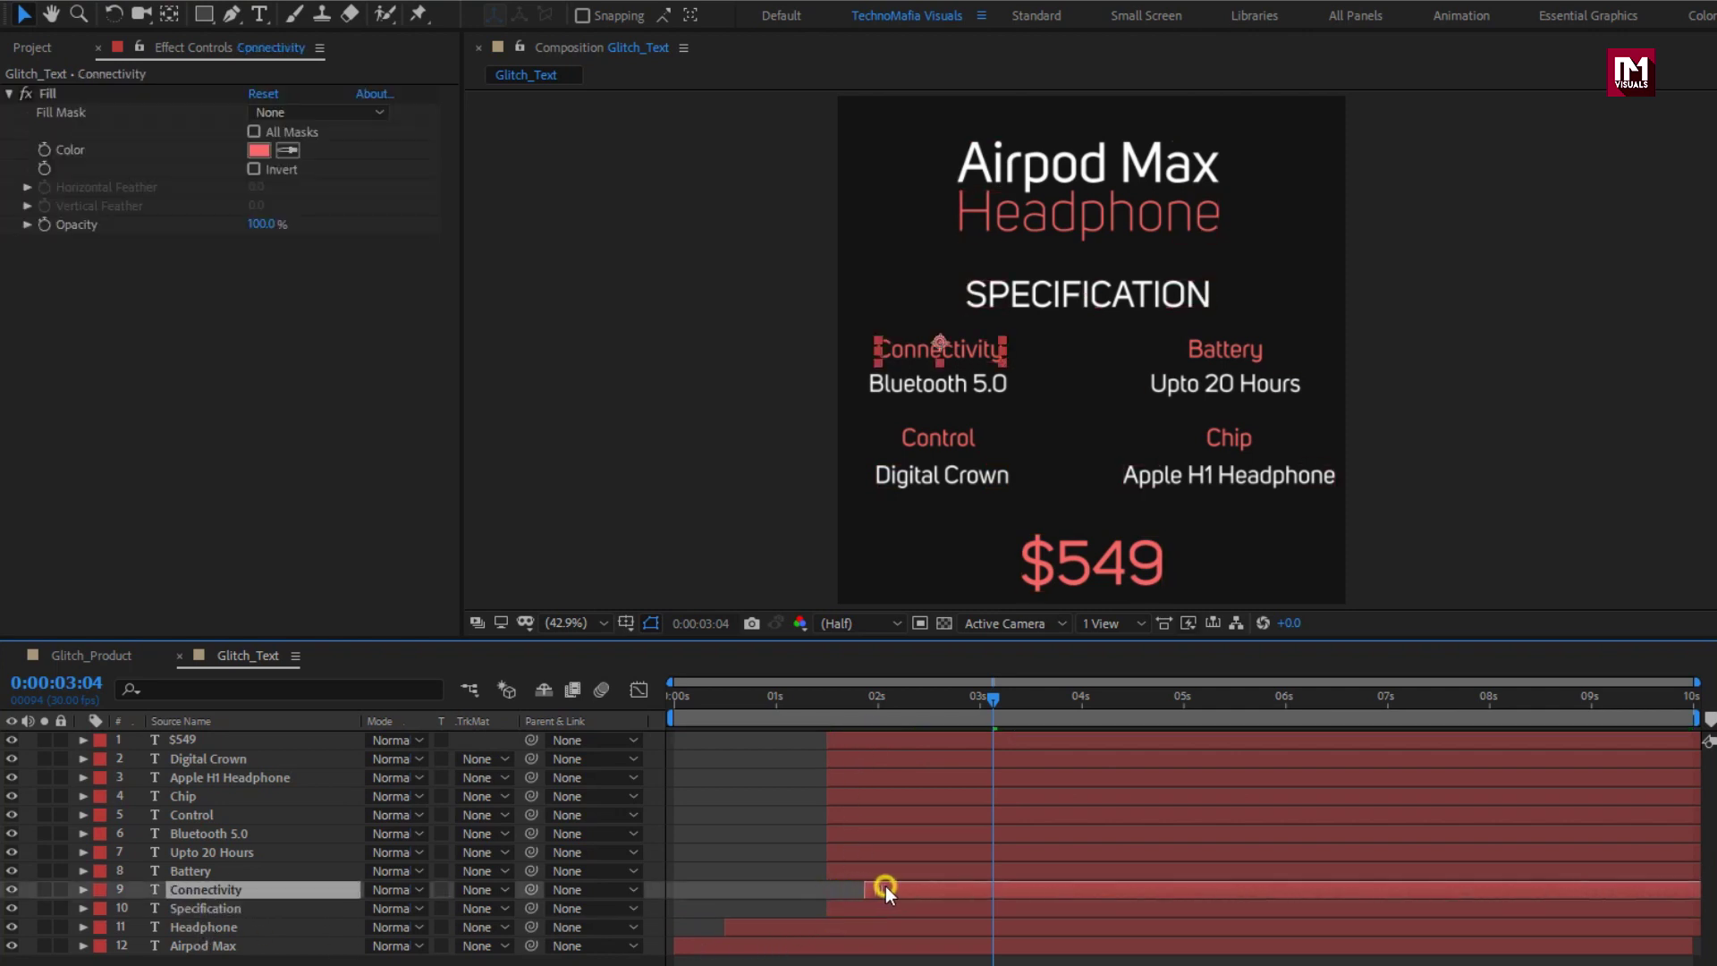
left_click(857, 871)
left_click_drag(857, 871, 892, 873)
- Shift the Upto 20 Hours and Bluetooth 5.0 layers to start together at about 0:00:02:15
left_click(883, 849)
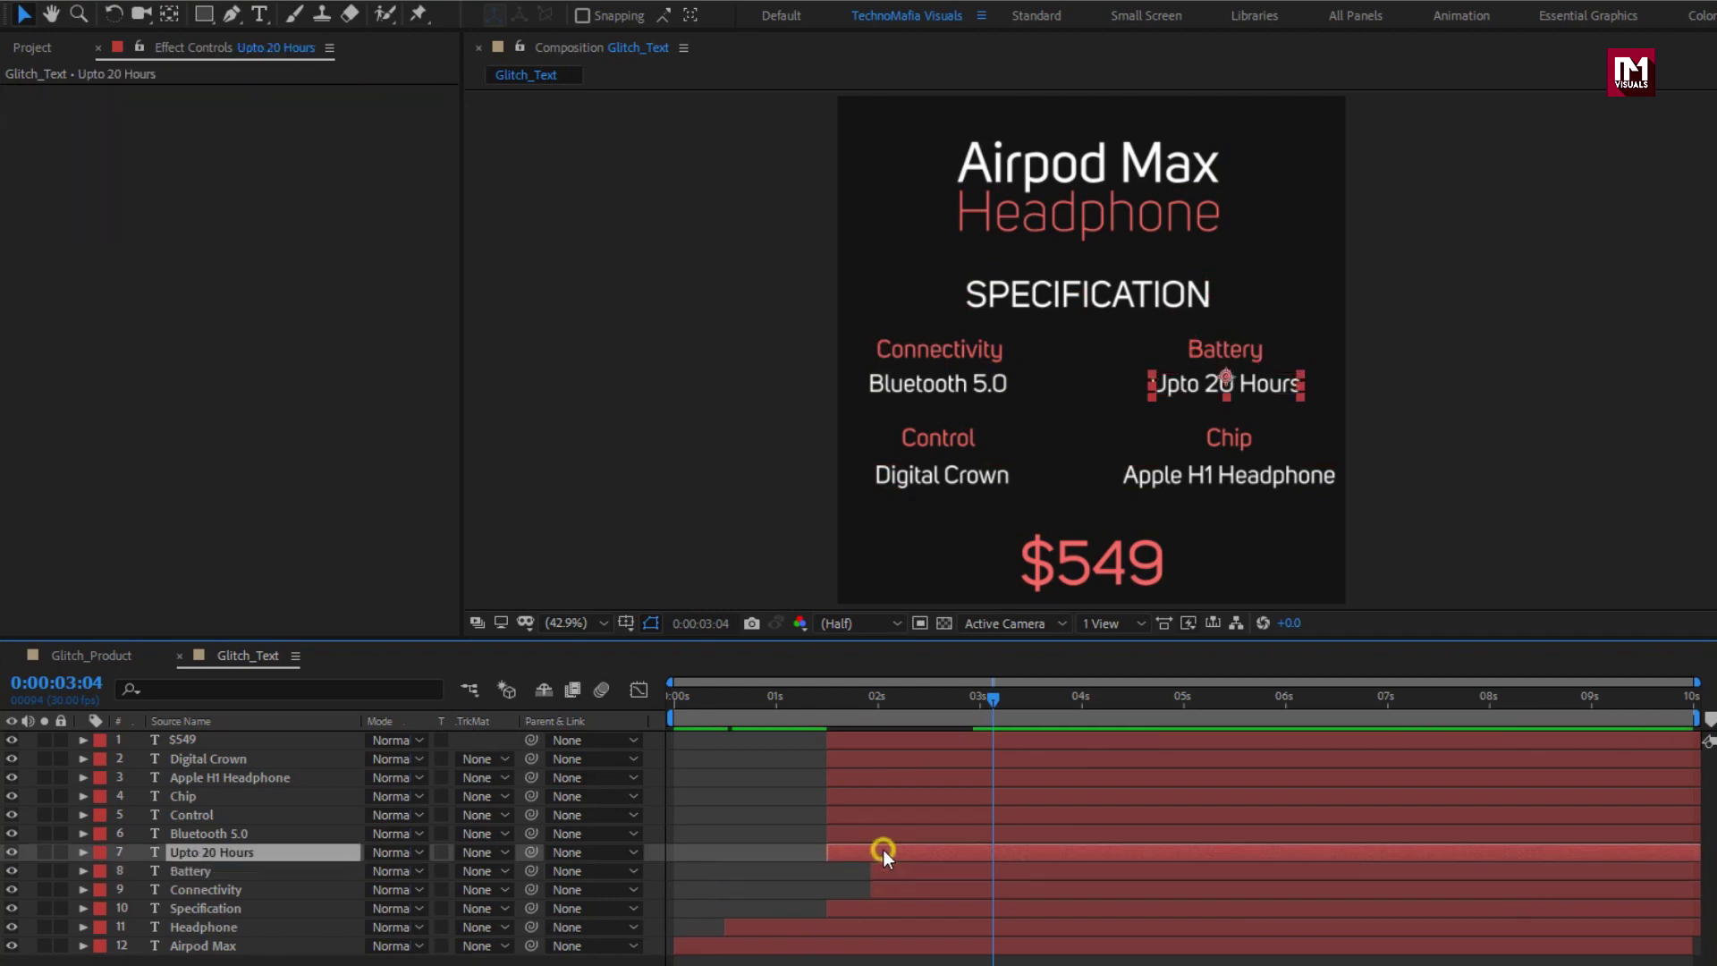
left_click_drag(856, 849, 989, 828)
key("ctrl+z")
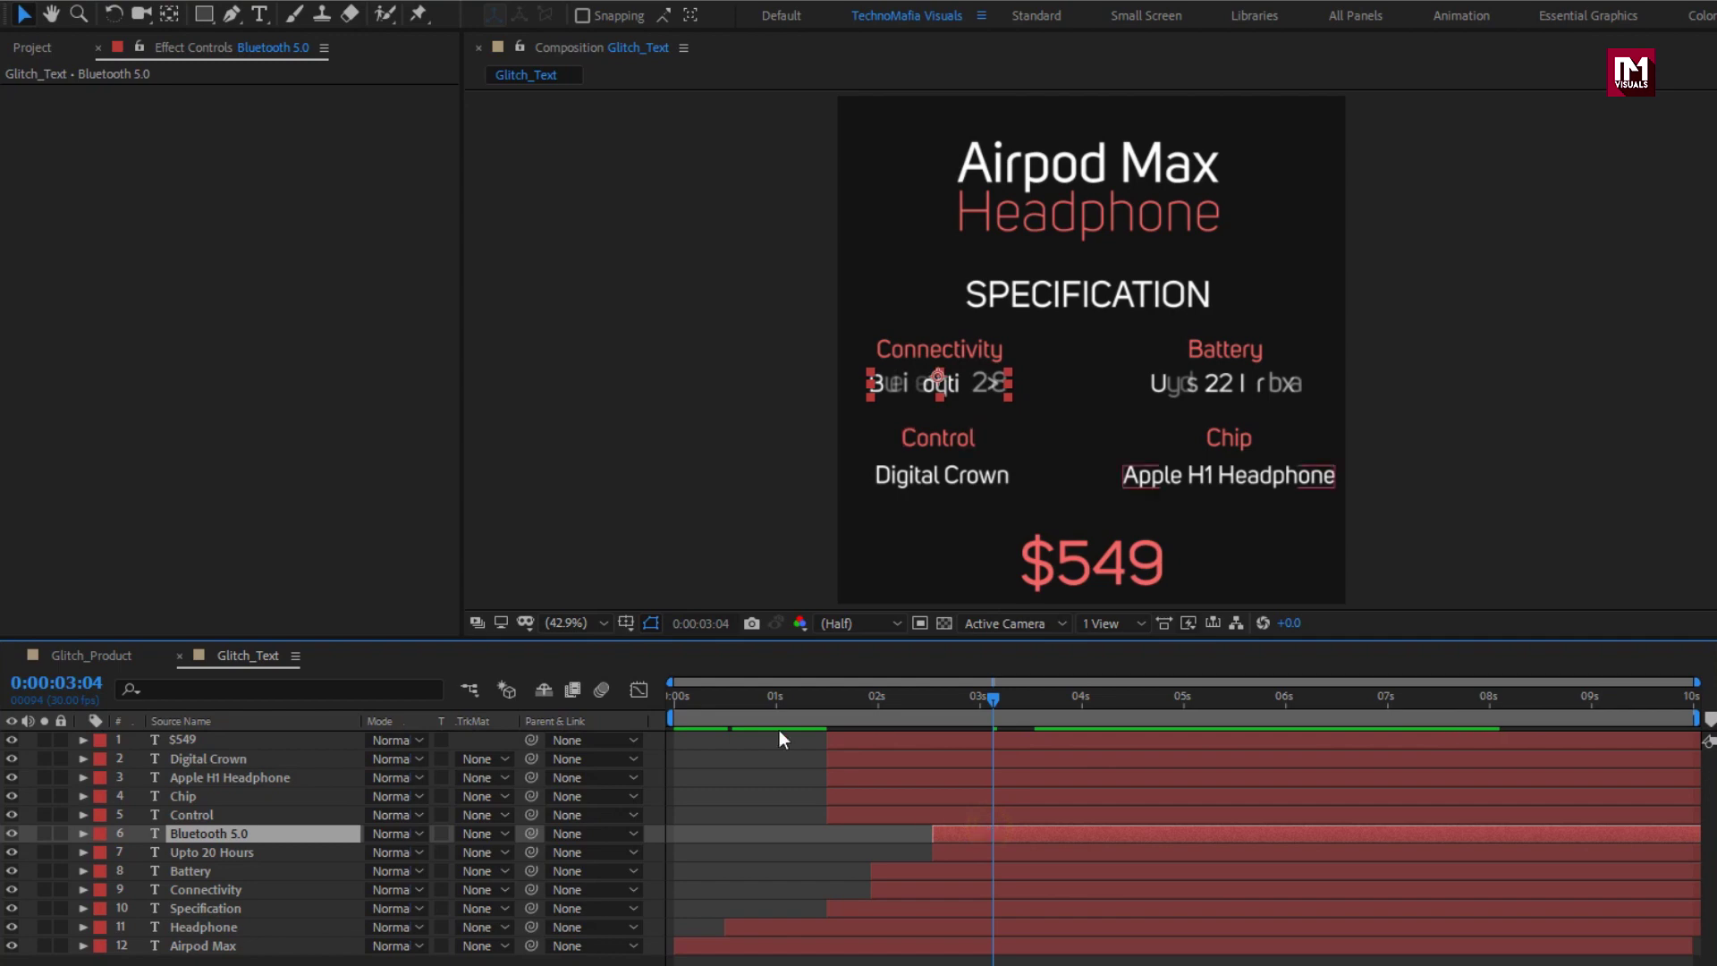
- Shift the Control and Chip layers together to start at about 0:00:03:15
left_click(909, 815)
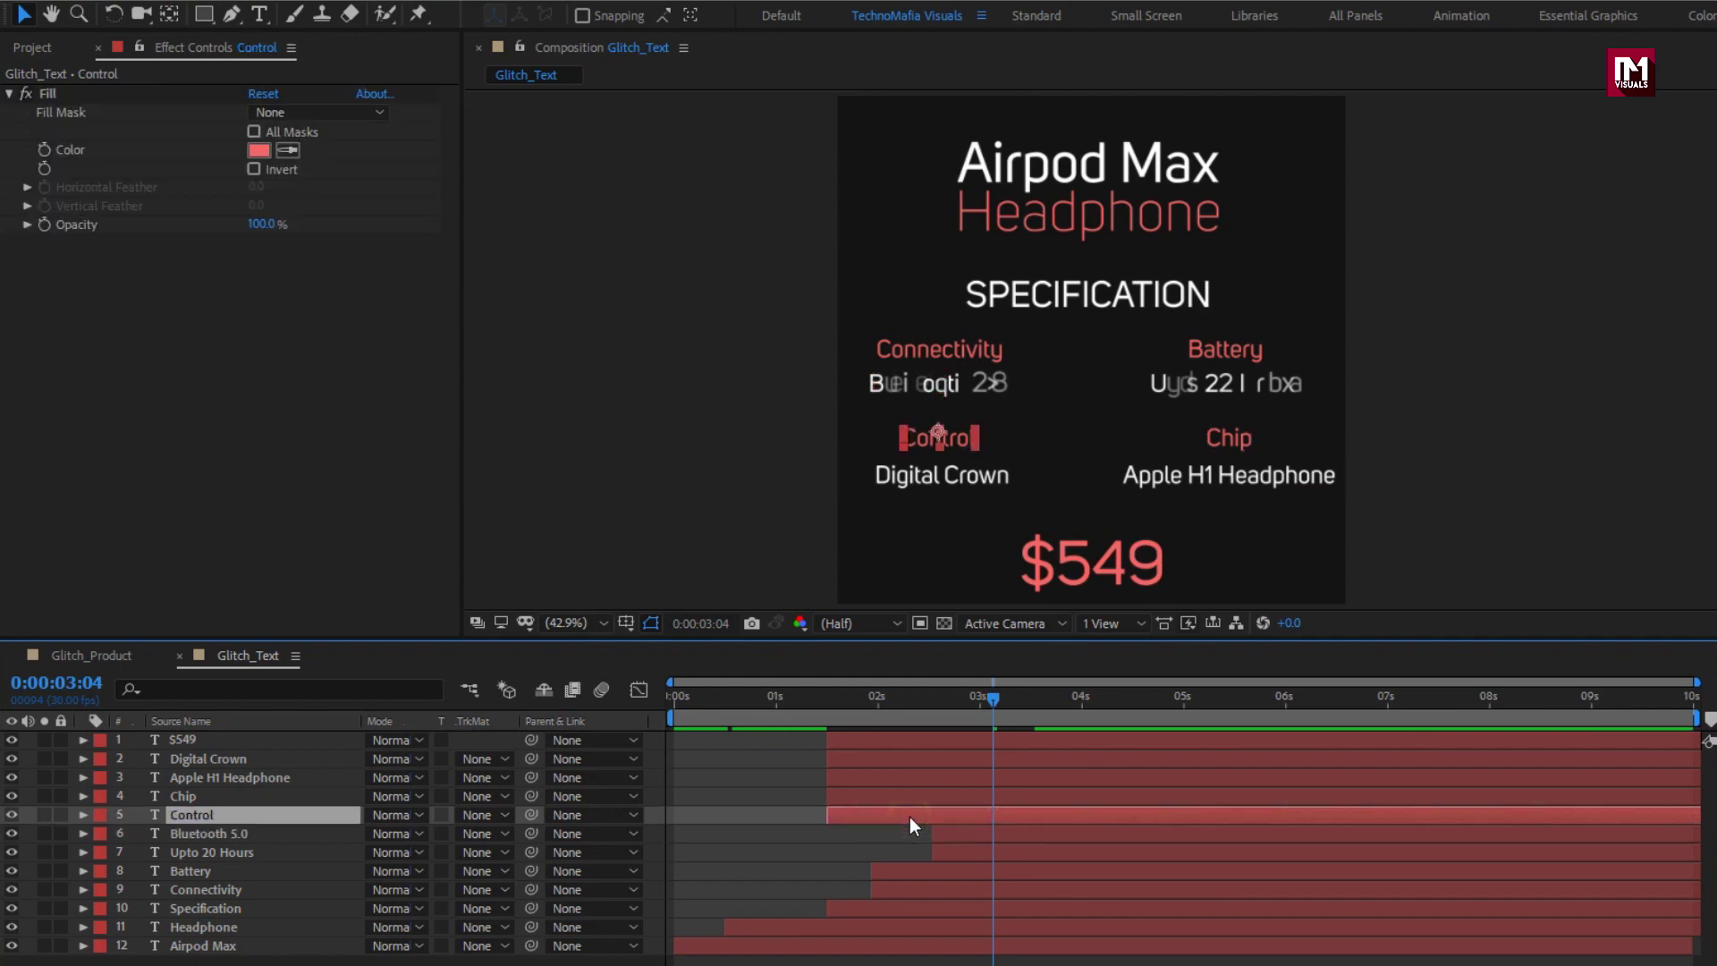
left_click(900, 803, "ctrl")
left_click_drag(900, 803, 1079, 803)
- Shift the Apple H1 Headphone and Digital Crown layers together to start at about 0:00:04:00
left_click(917, 780)
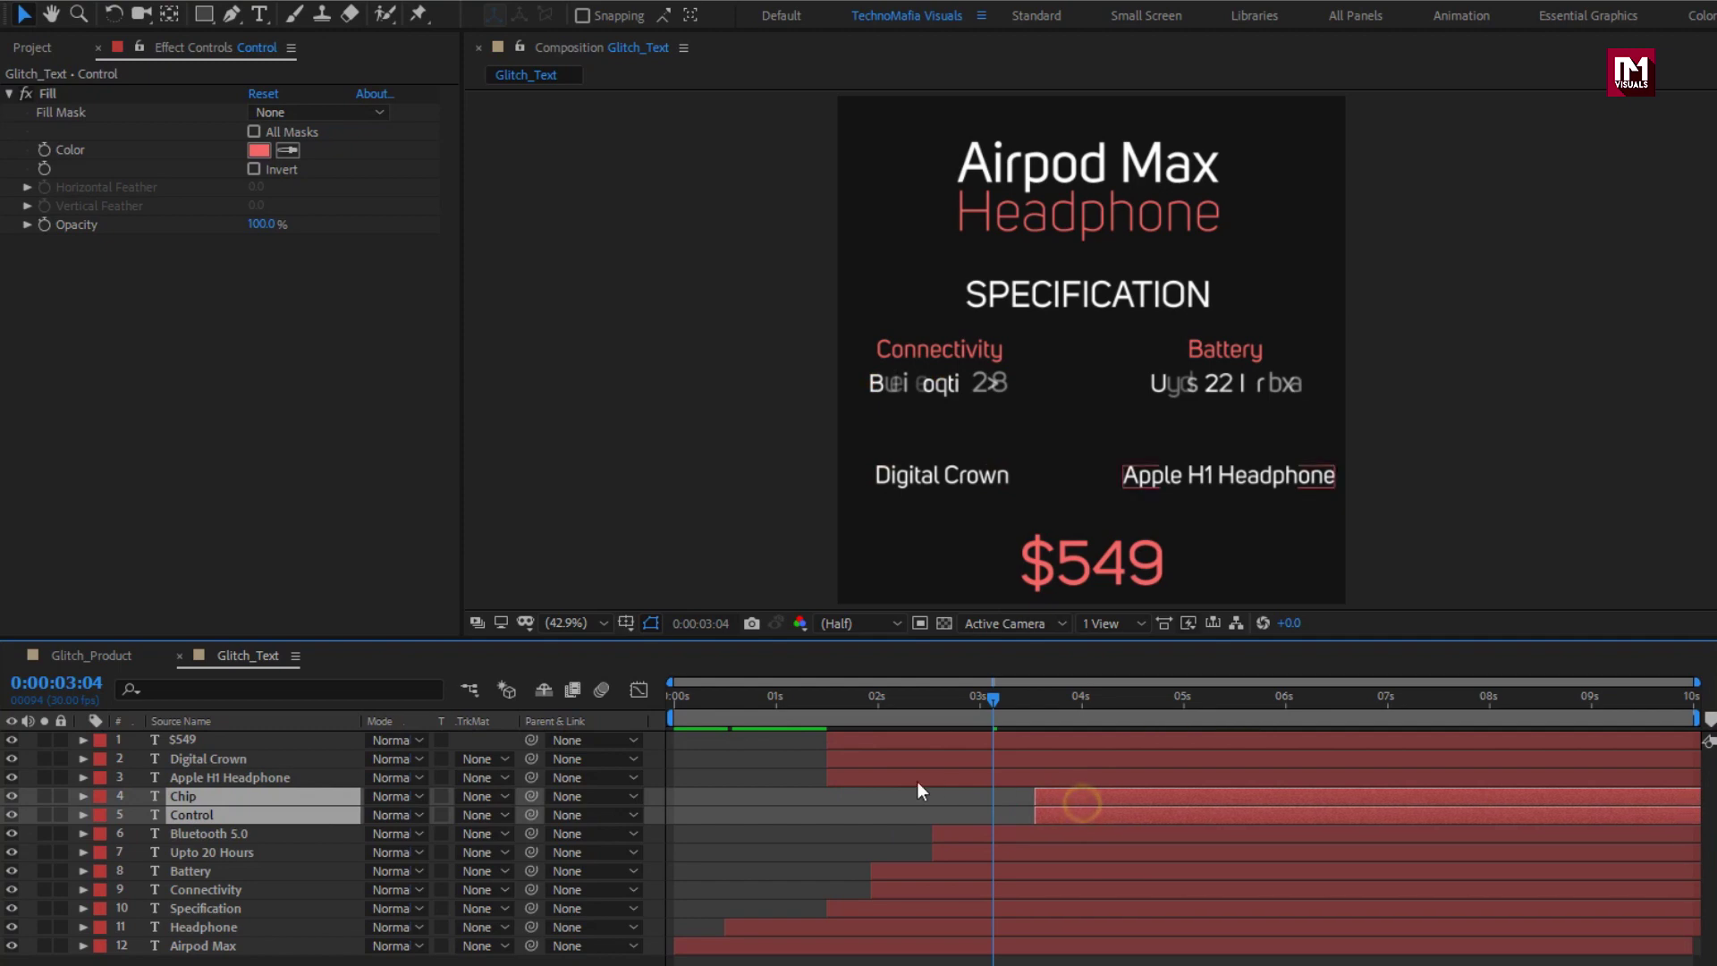
left_click(894, 759, "ctrl")
left_click_drag(876, 754, 1093, 754)
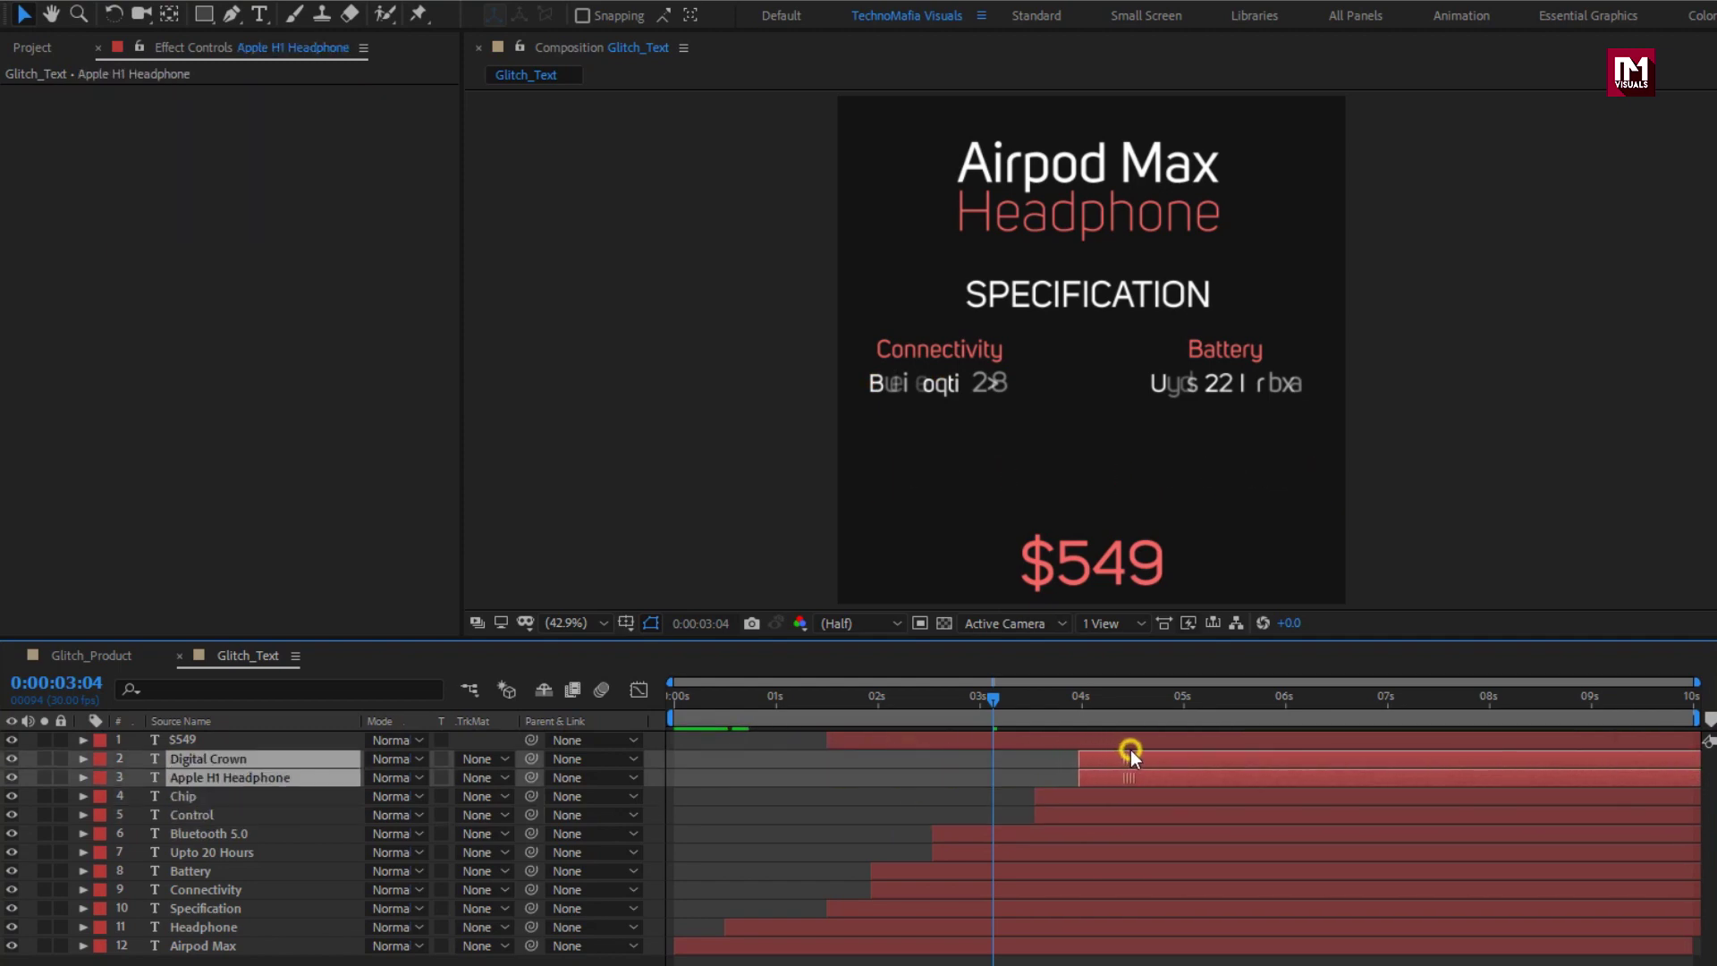
- Shift the $549 layer to start at about 0:00:05:00 and preview the staggered text up to 0:00:06:11
left_click_drag(886, 739, 1177, 733)
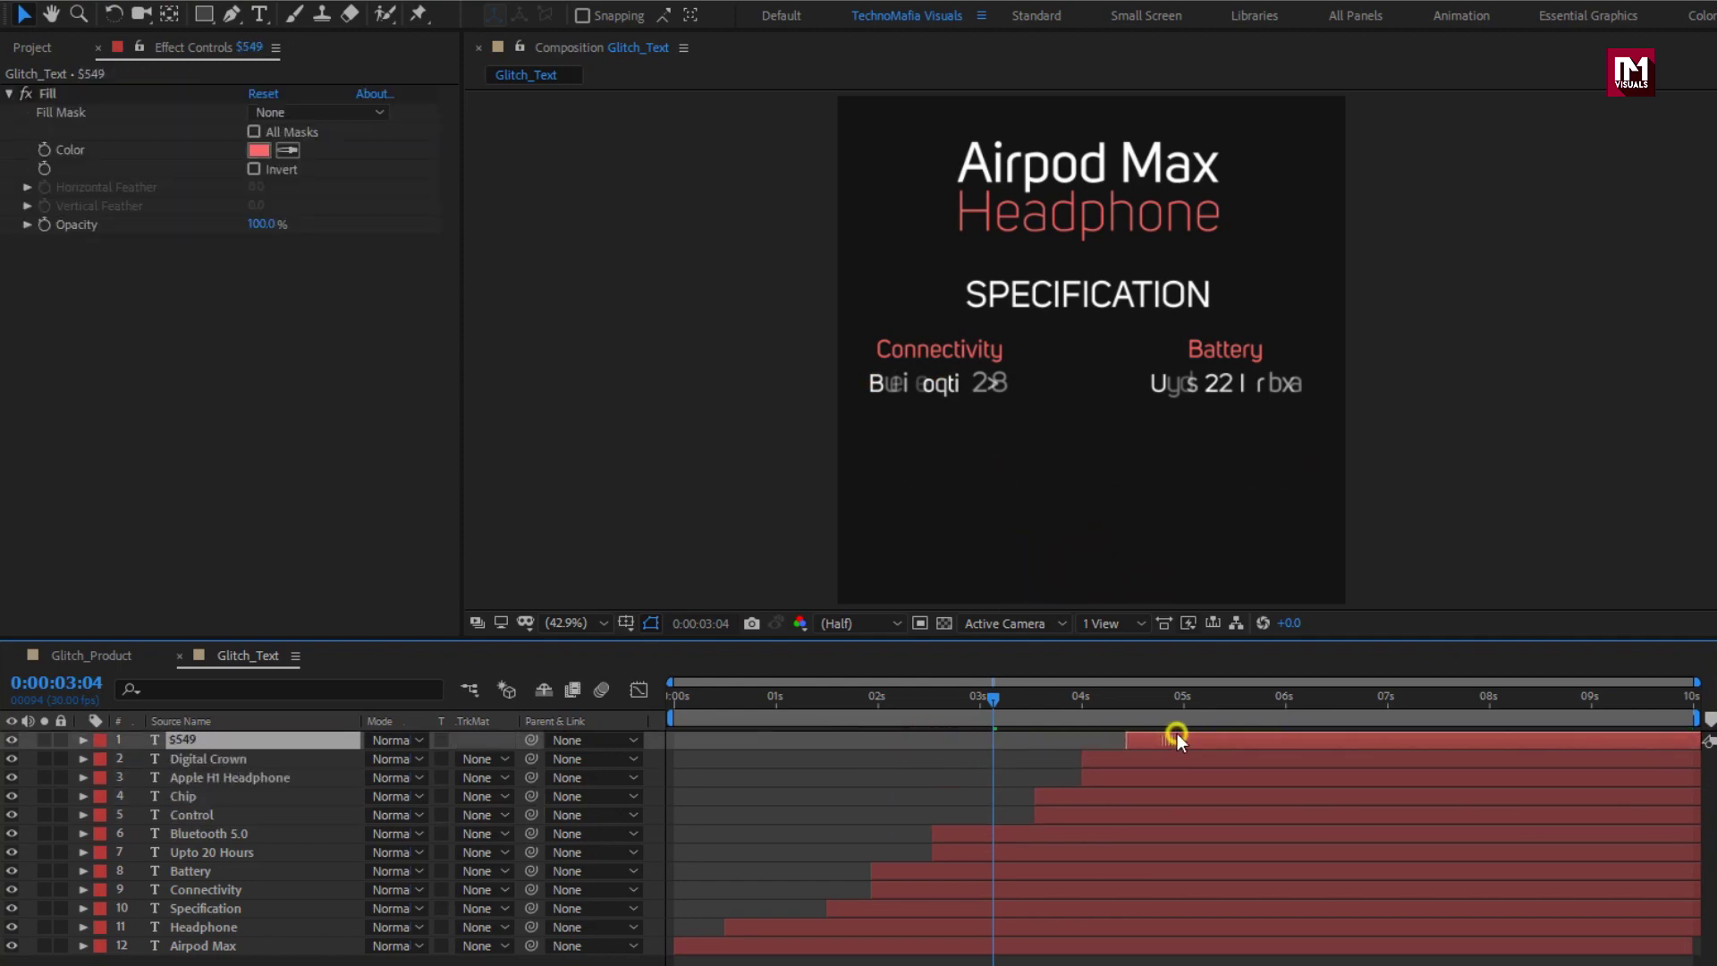
left_click_drag(751, 705, 1322, 690)
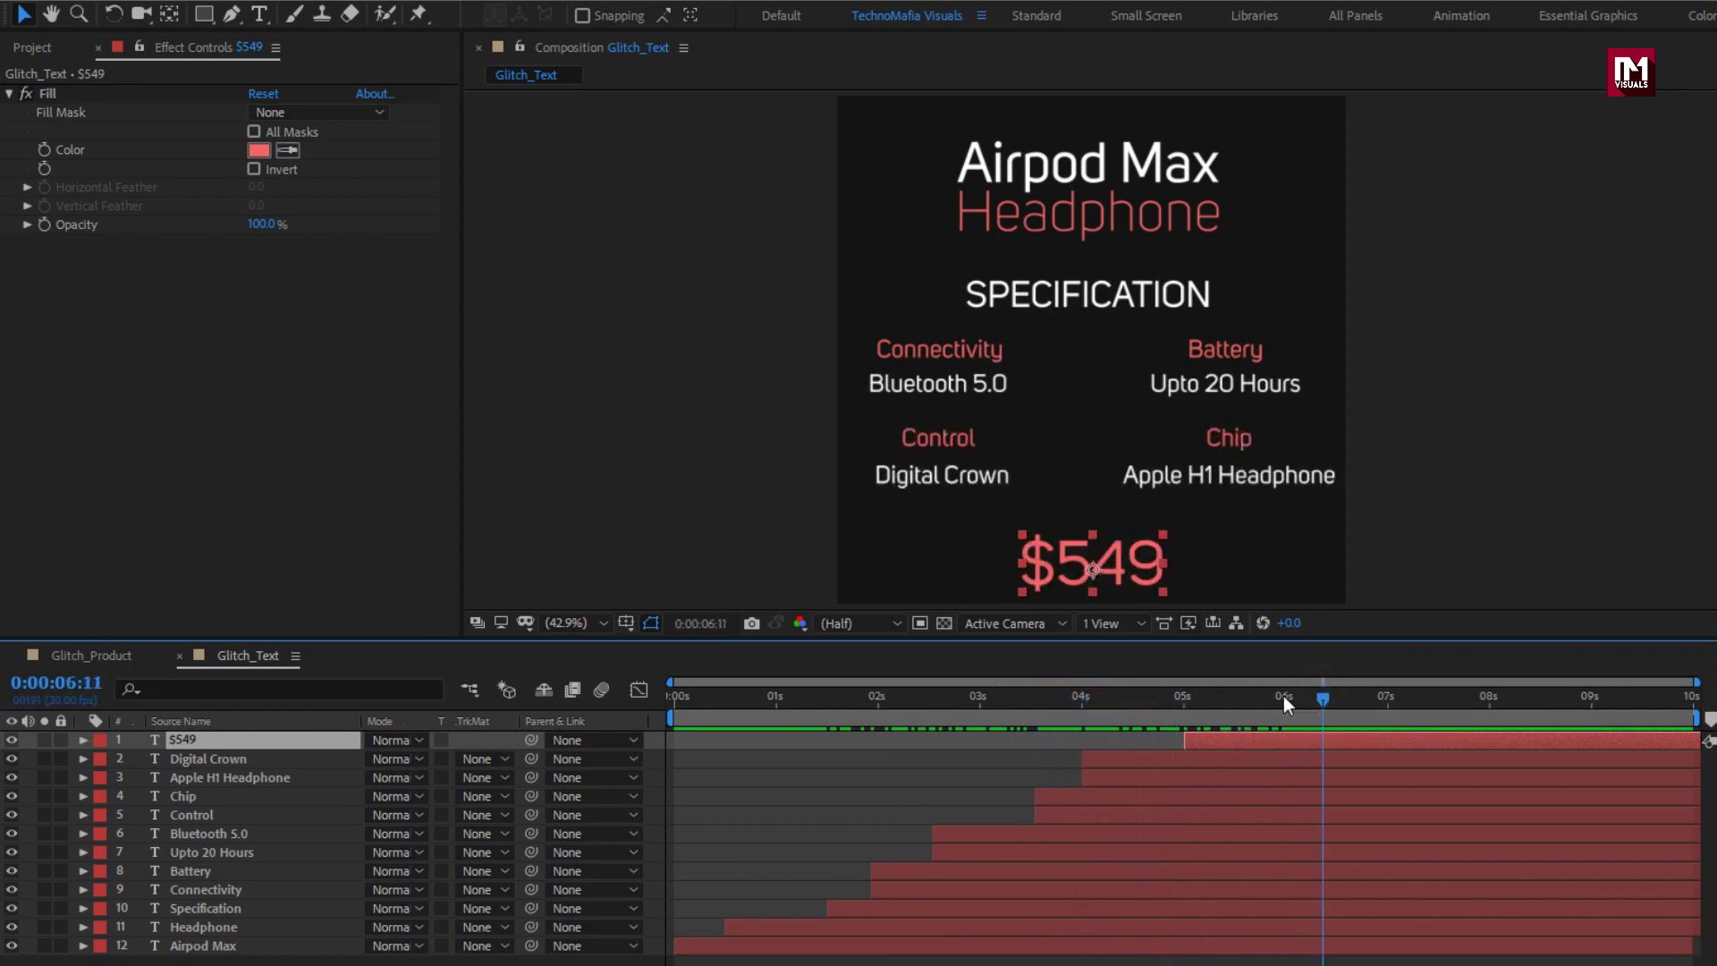
- Create a composition named Product_Promo at 1920 × 1080 px, 30 fps, with a duration of 0:00:10:00
key("ctrl+n")
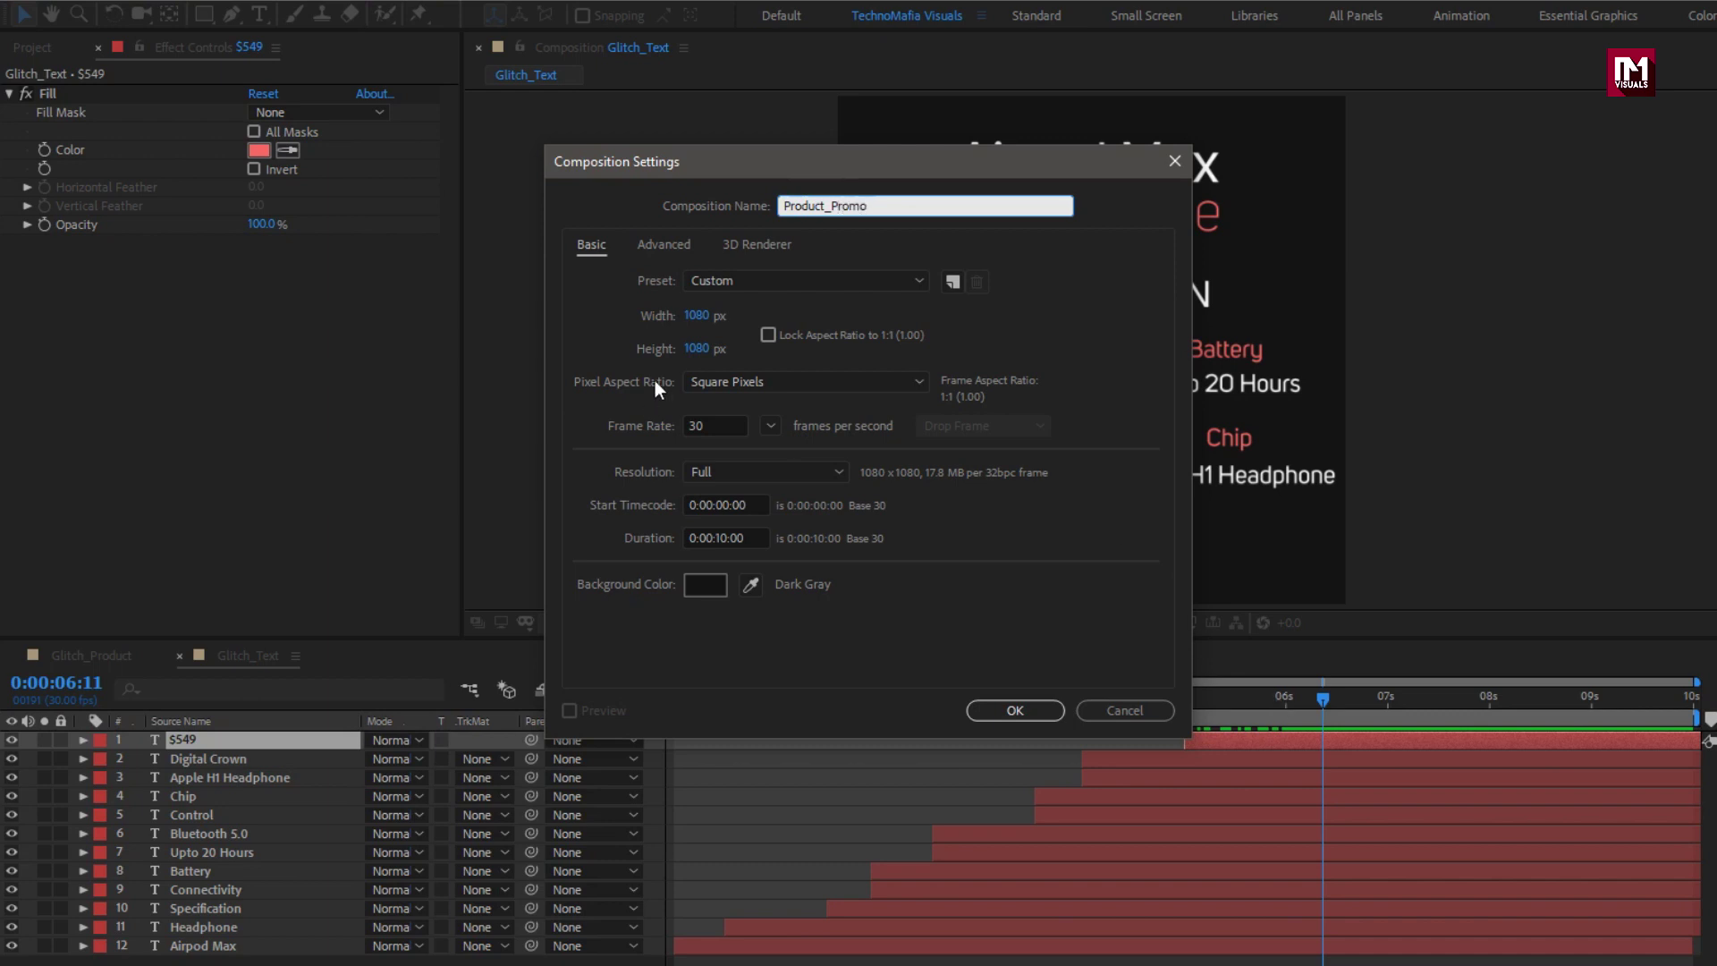
left_click(697, 316)
type("1920")
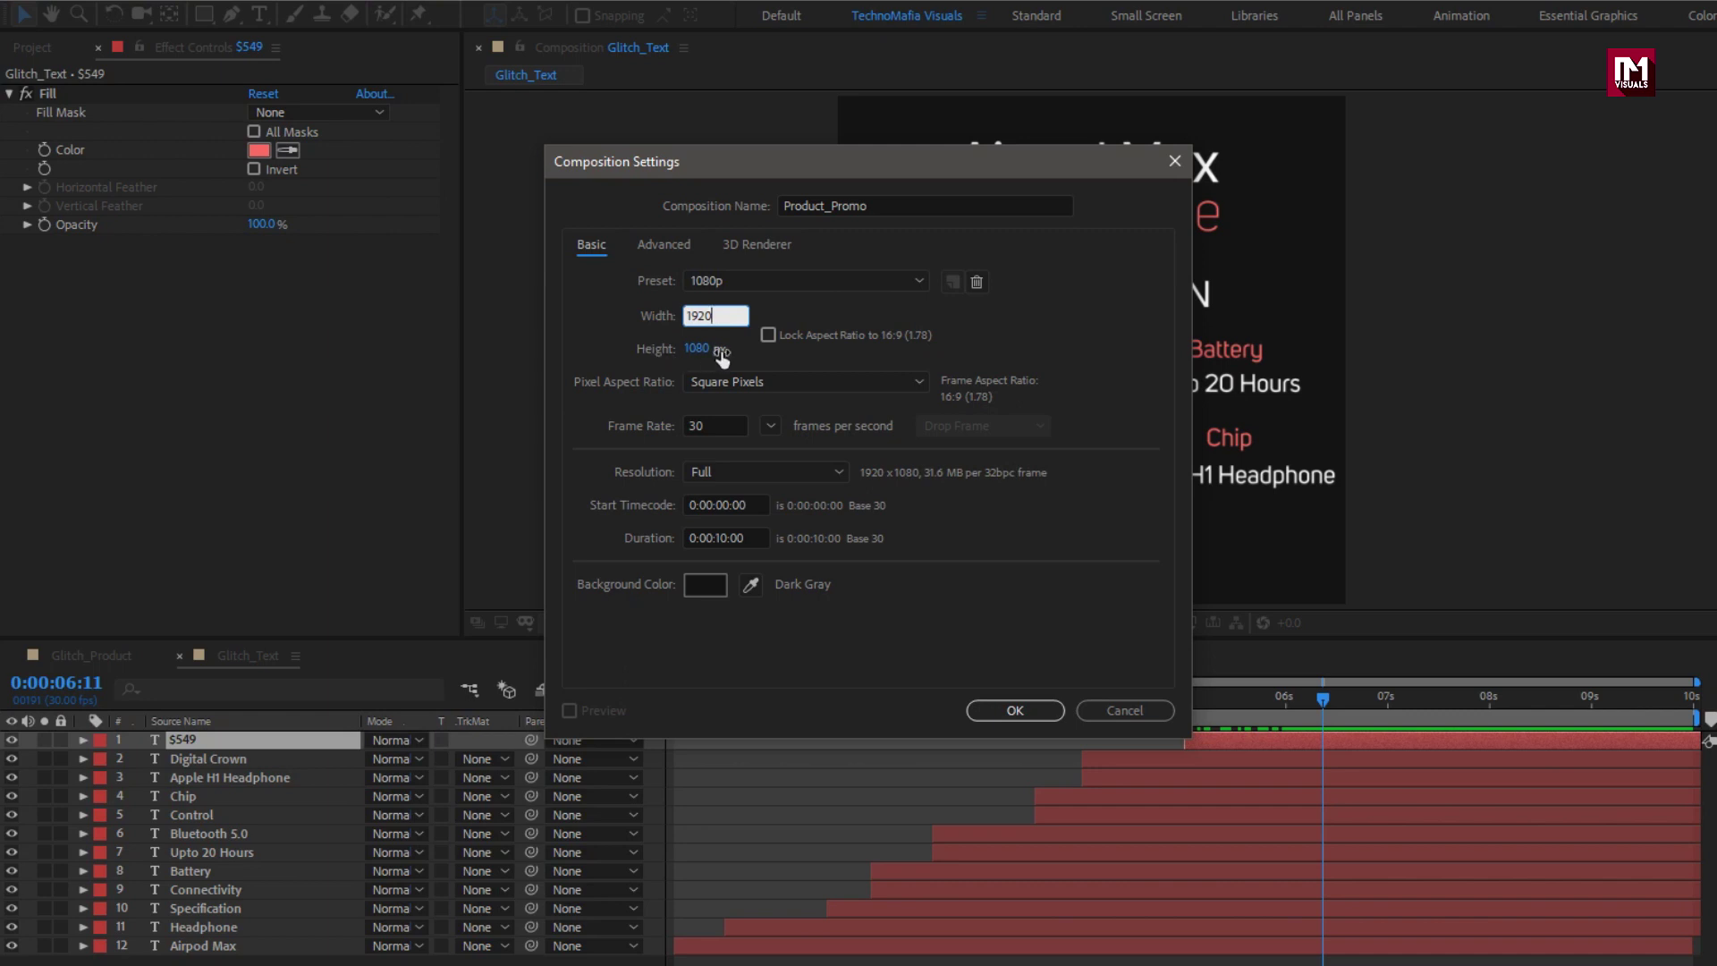
left_click(982, 717)
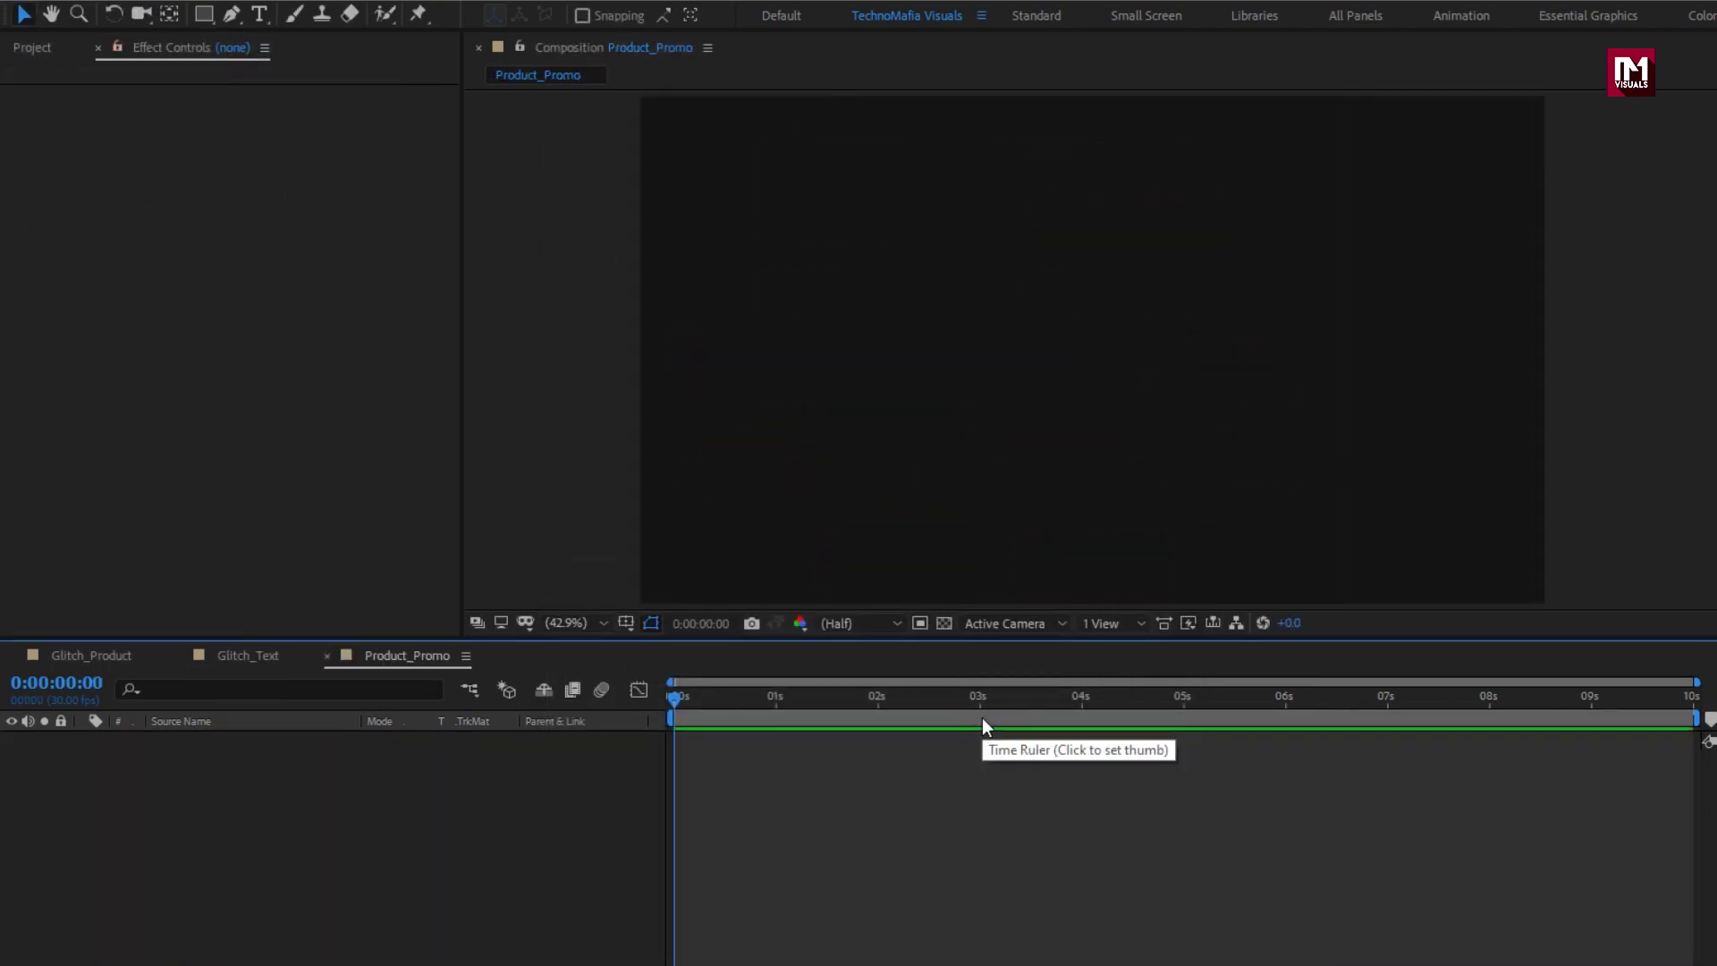
- Add Grid_3.mov to Product_Promo and set its opacity to 30%
left_click(34, 51)
left_click(77, 375)
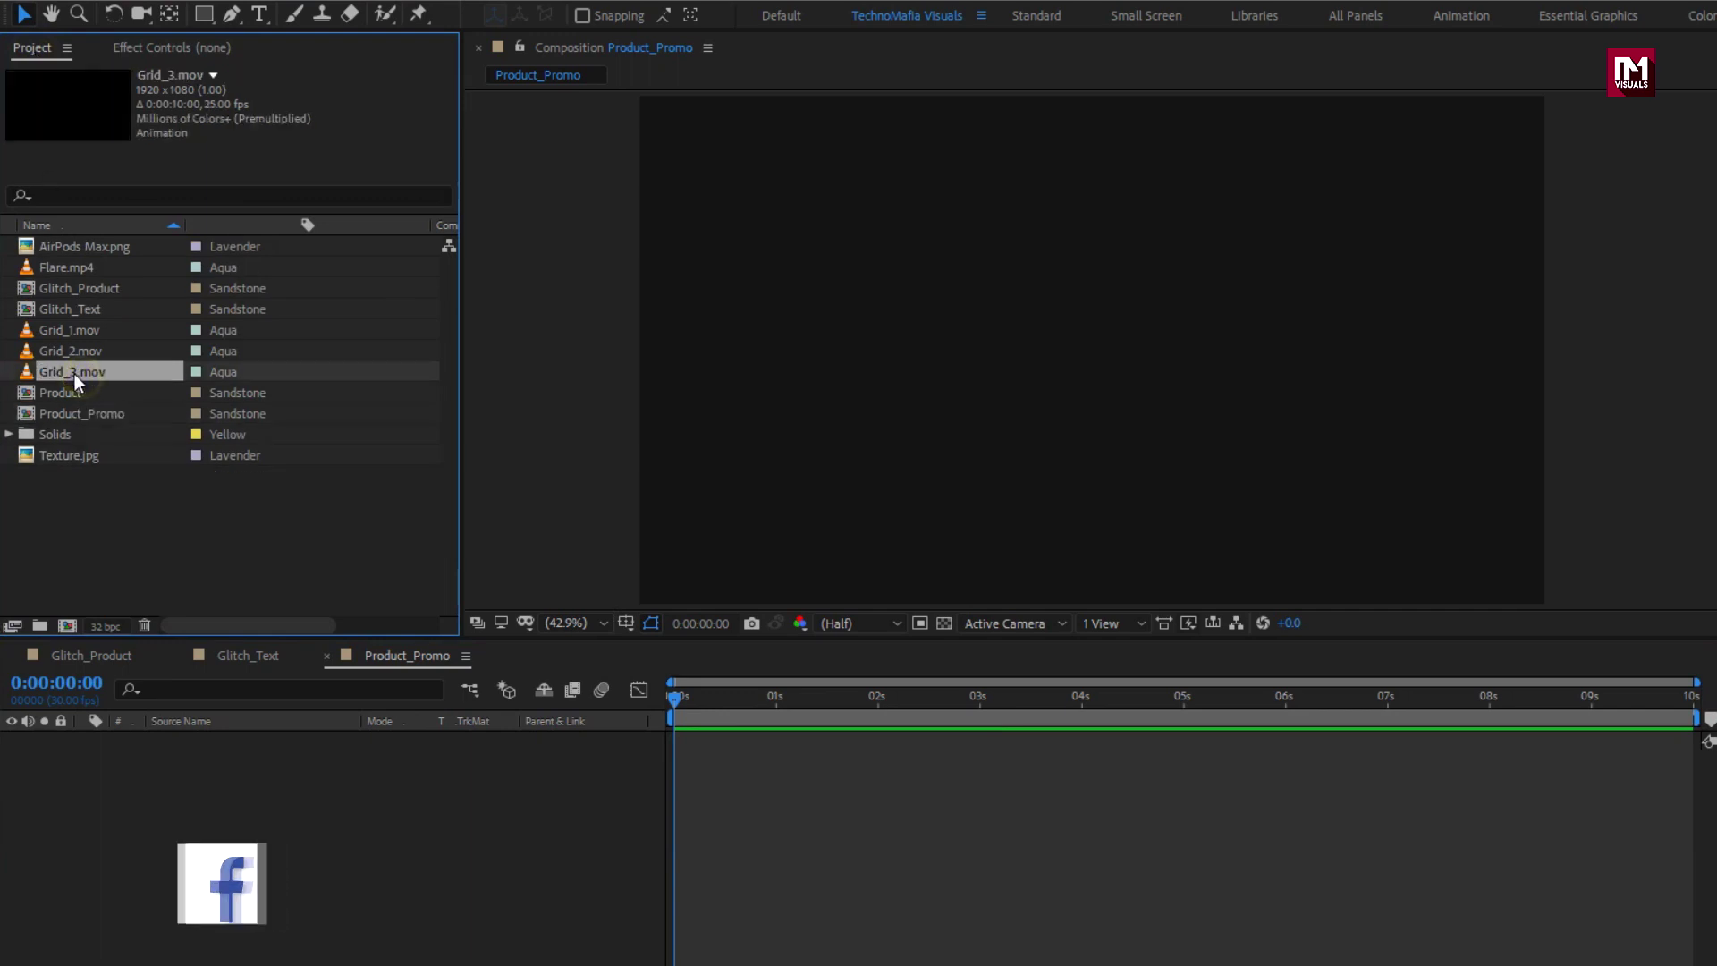
left_click_drag(183, 845, 190, 796)
key("t")
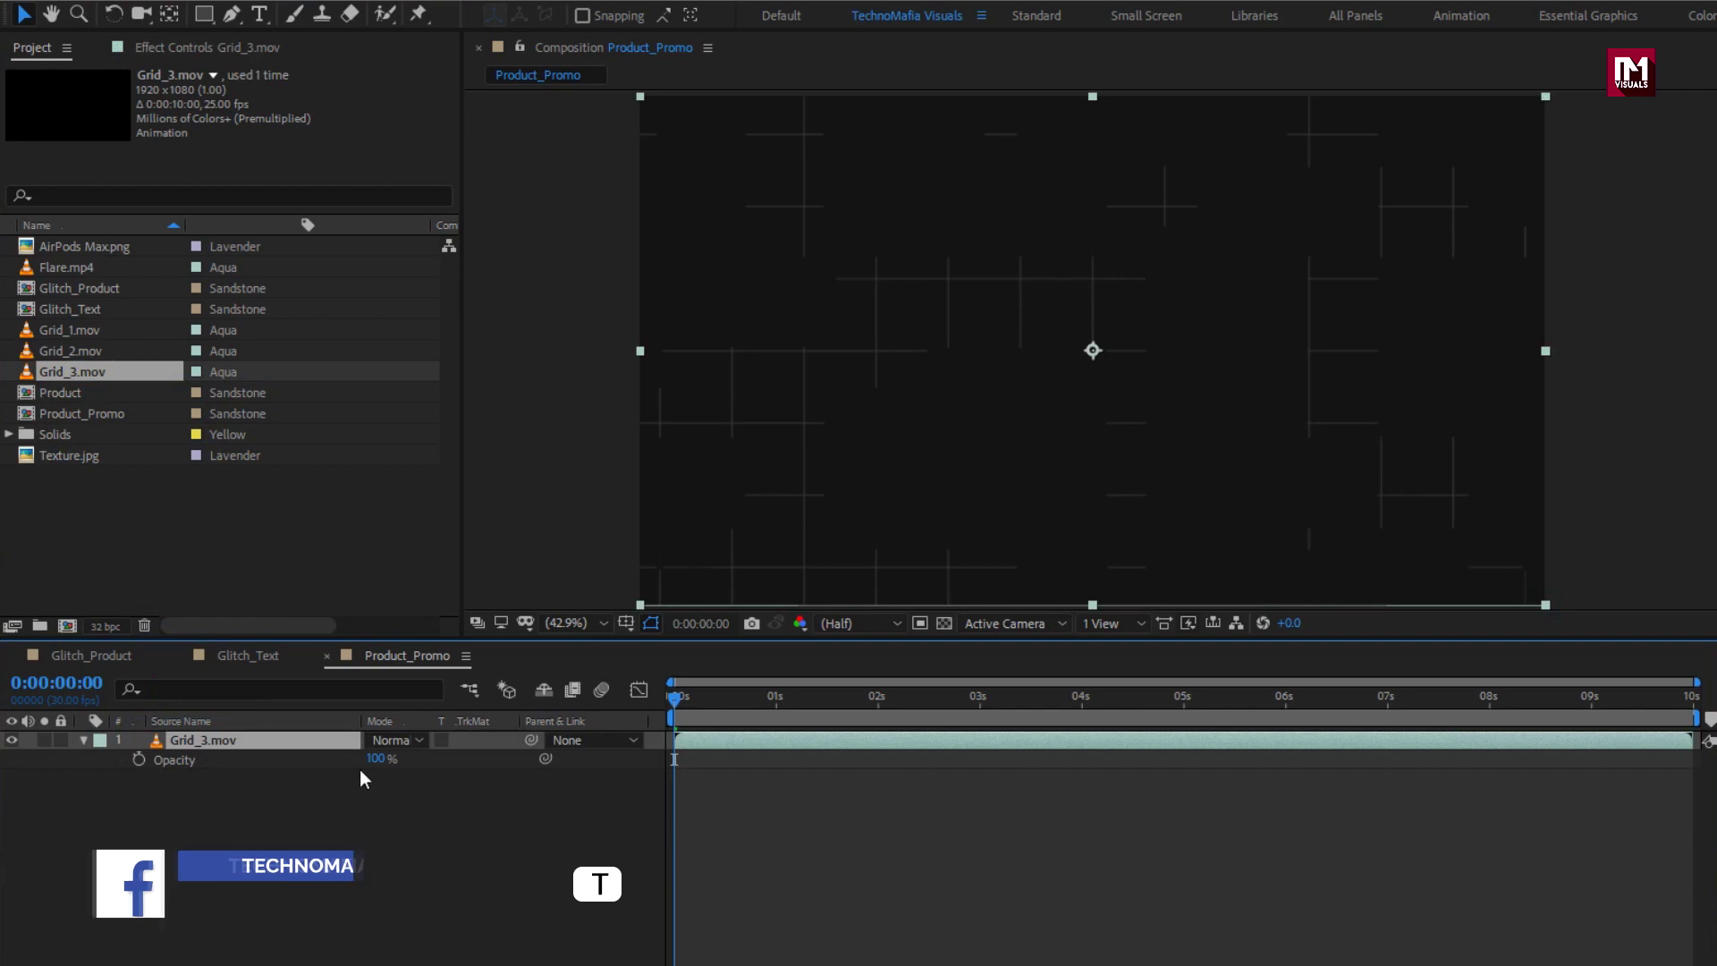
left_click(383, 758)
type("30")
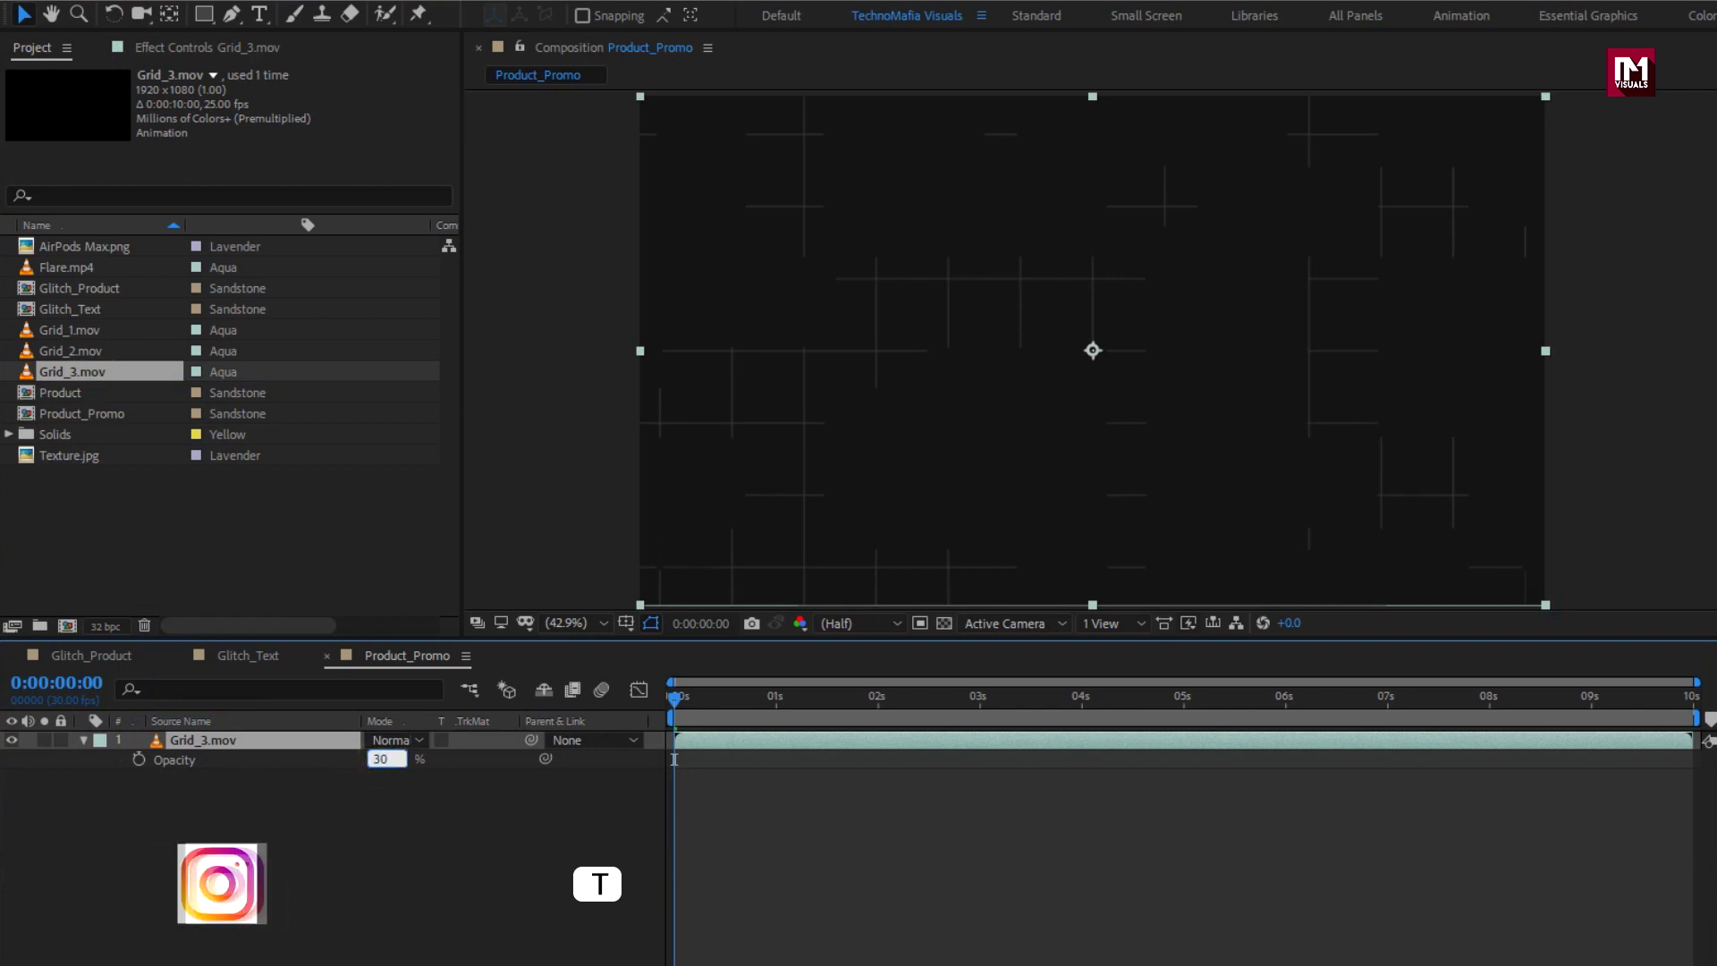
key("Return")
- Scale the Grid_3.mov layer to 110% and collapse its properties
left_click(276, 744)
key("s")
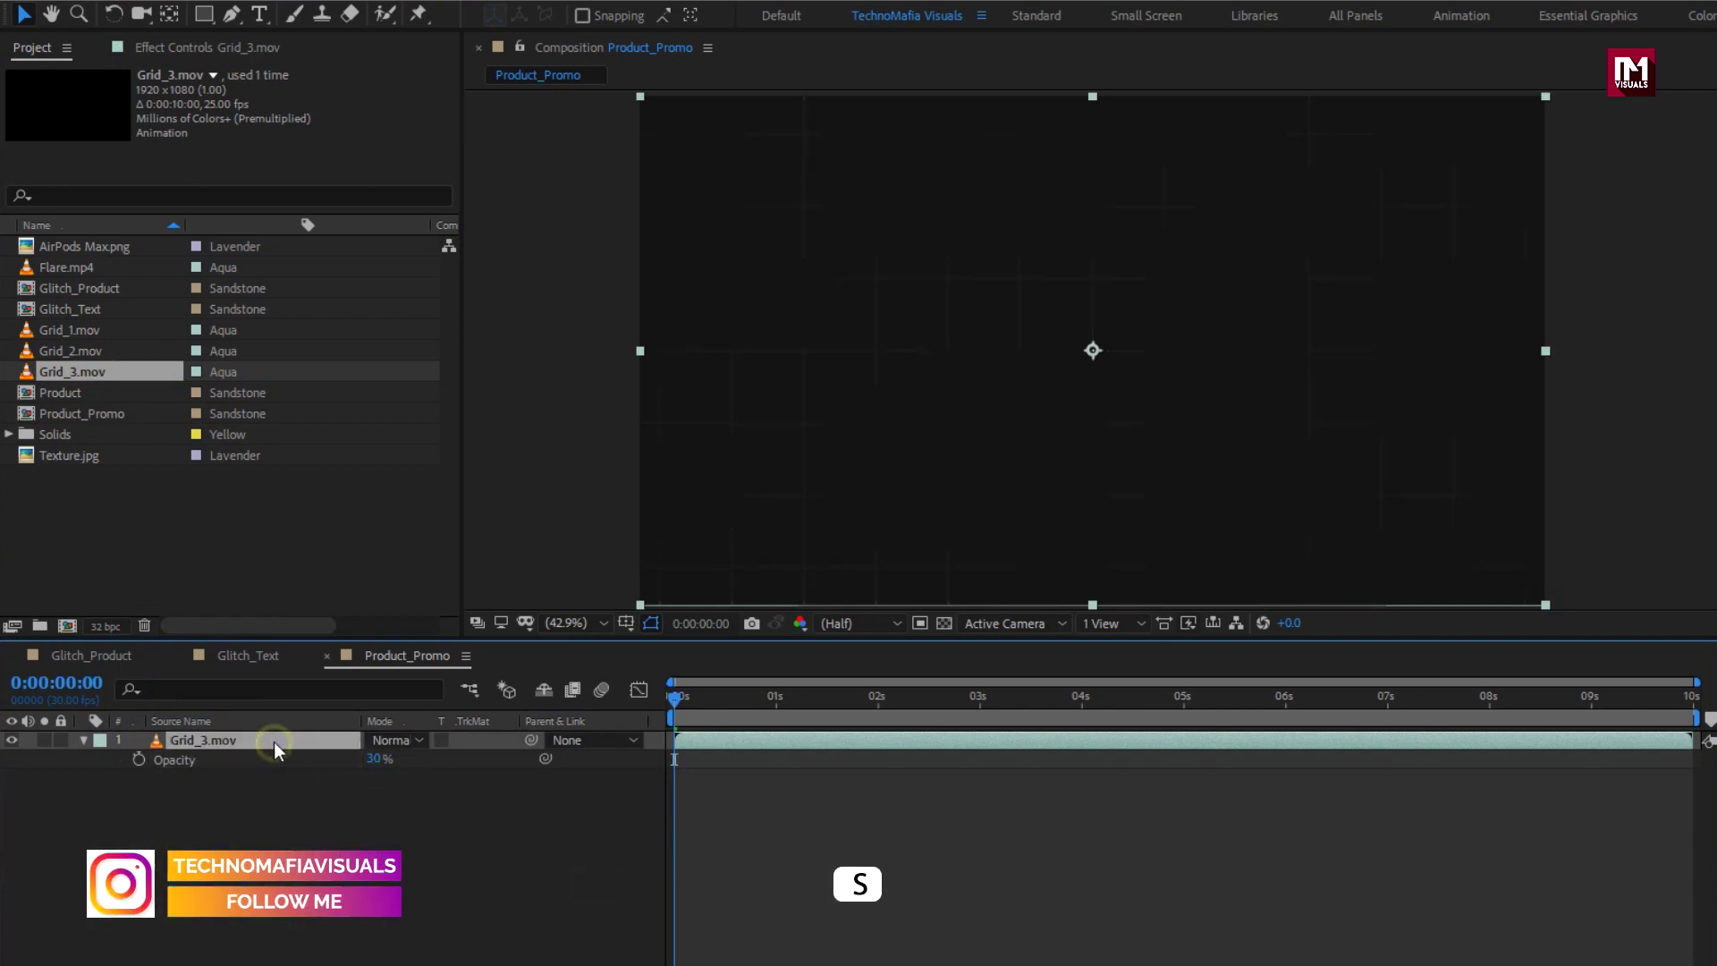
left_click(394, 760)
type("110")
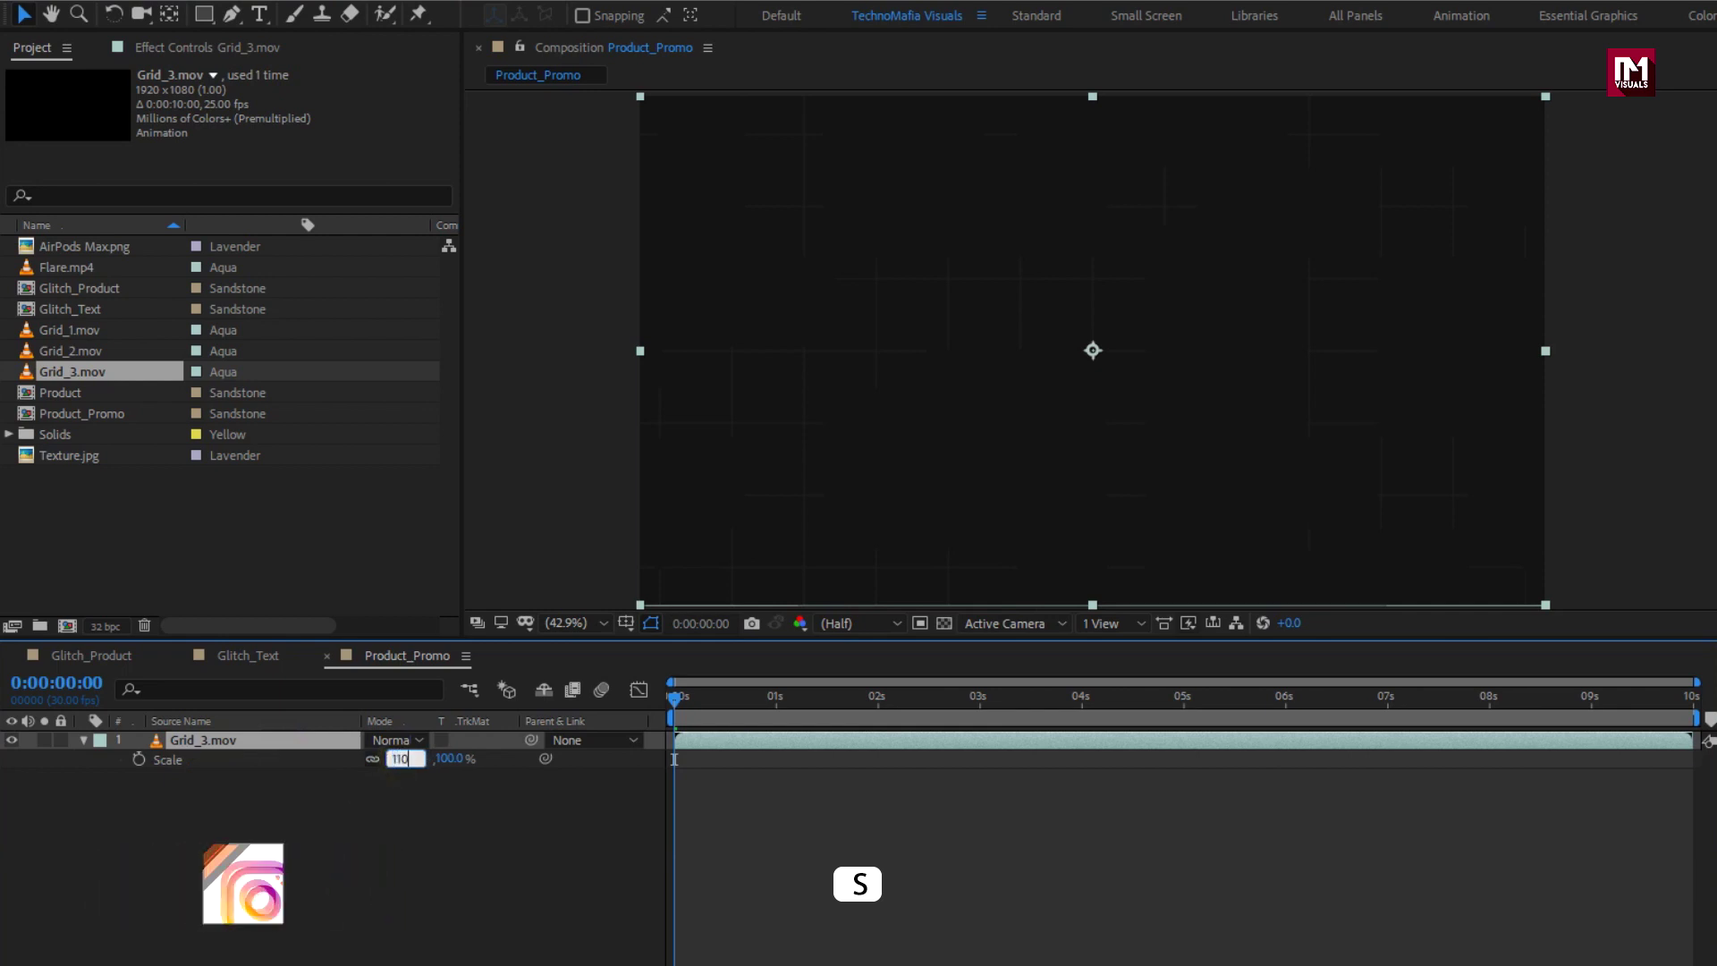
key("Return")
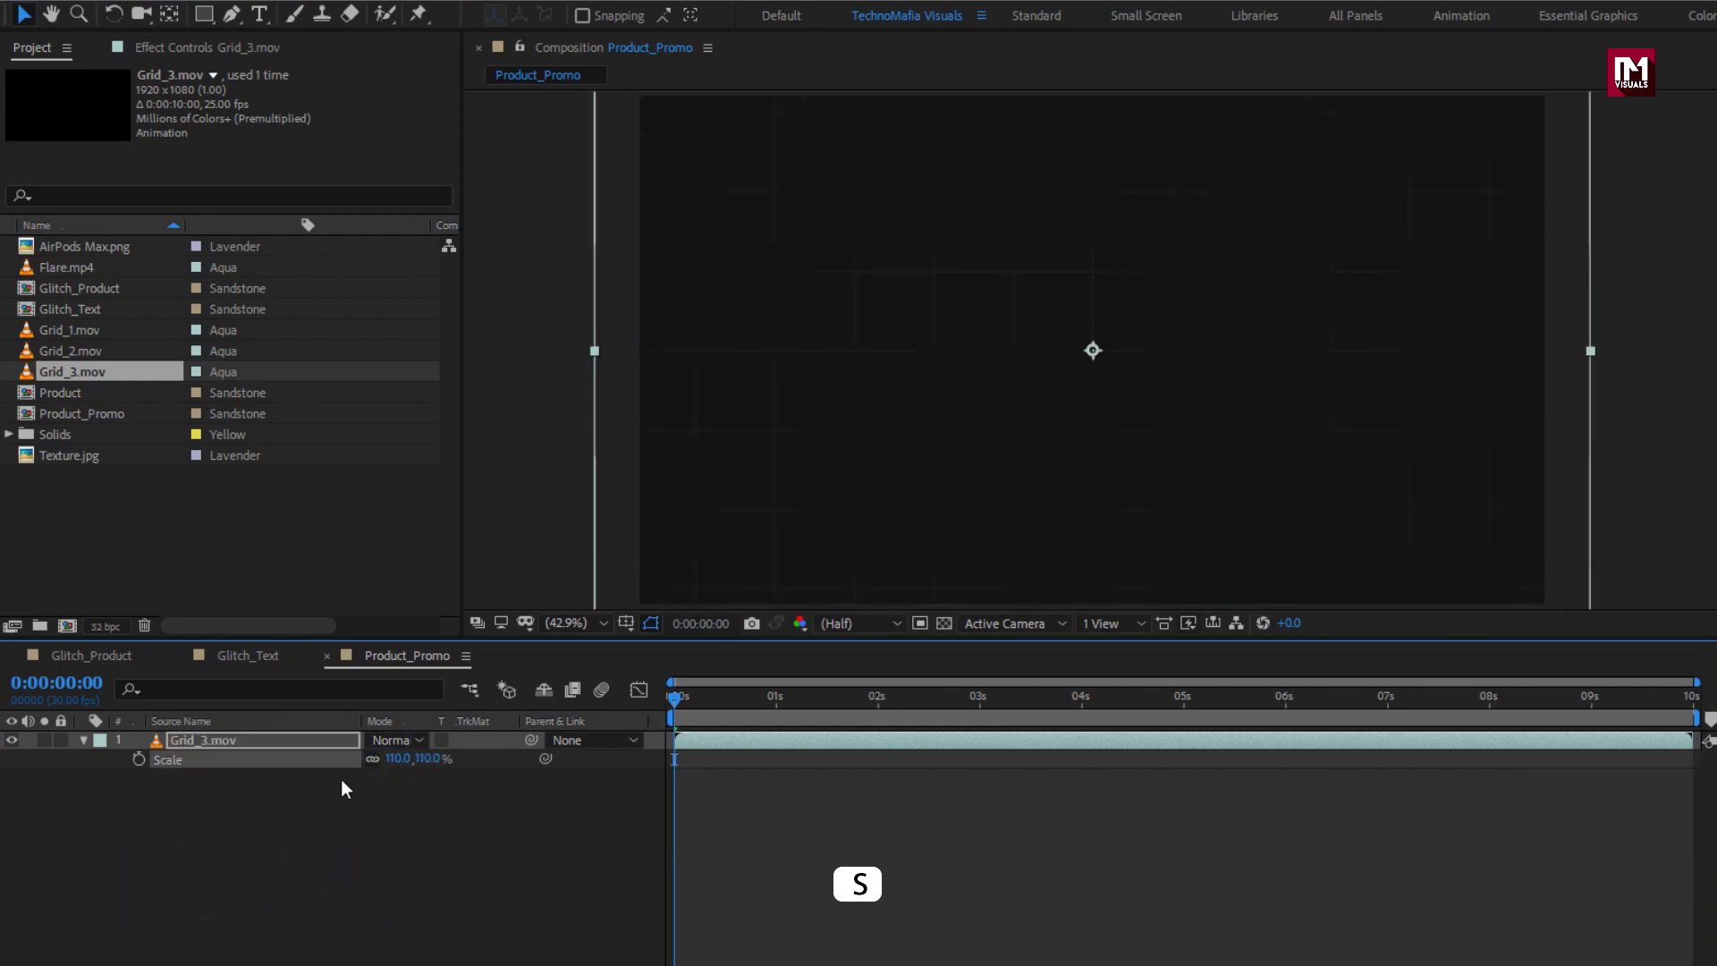
left_click(84, 739)
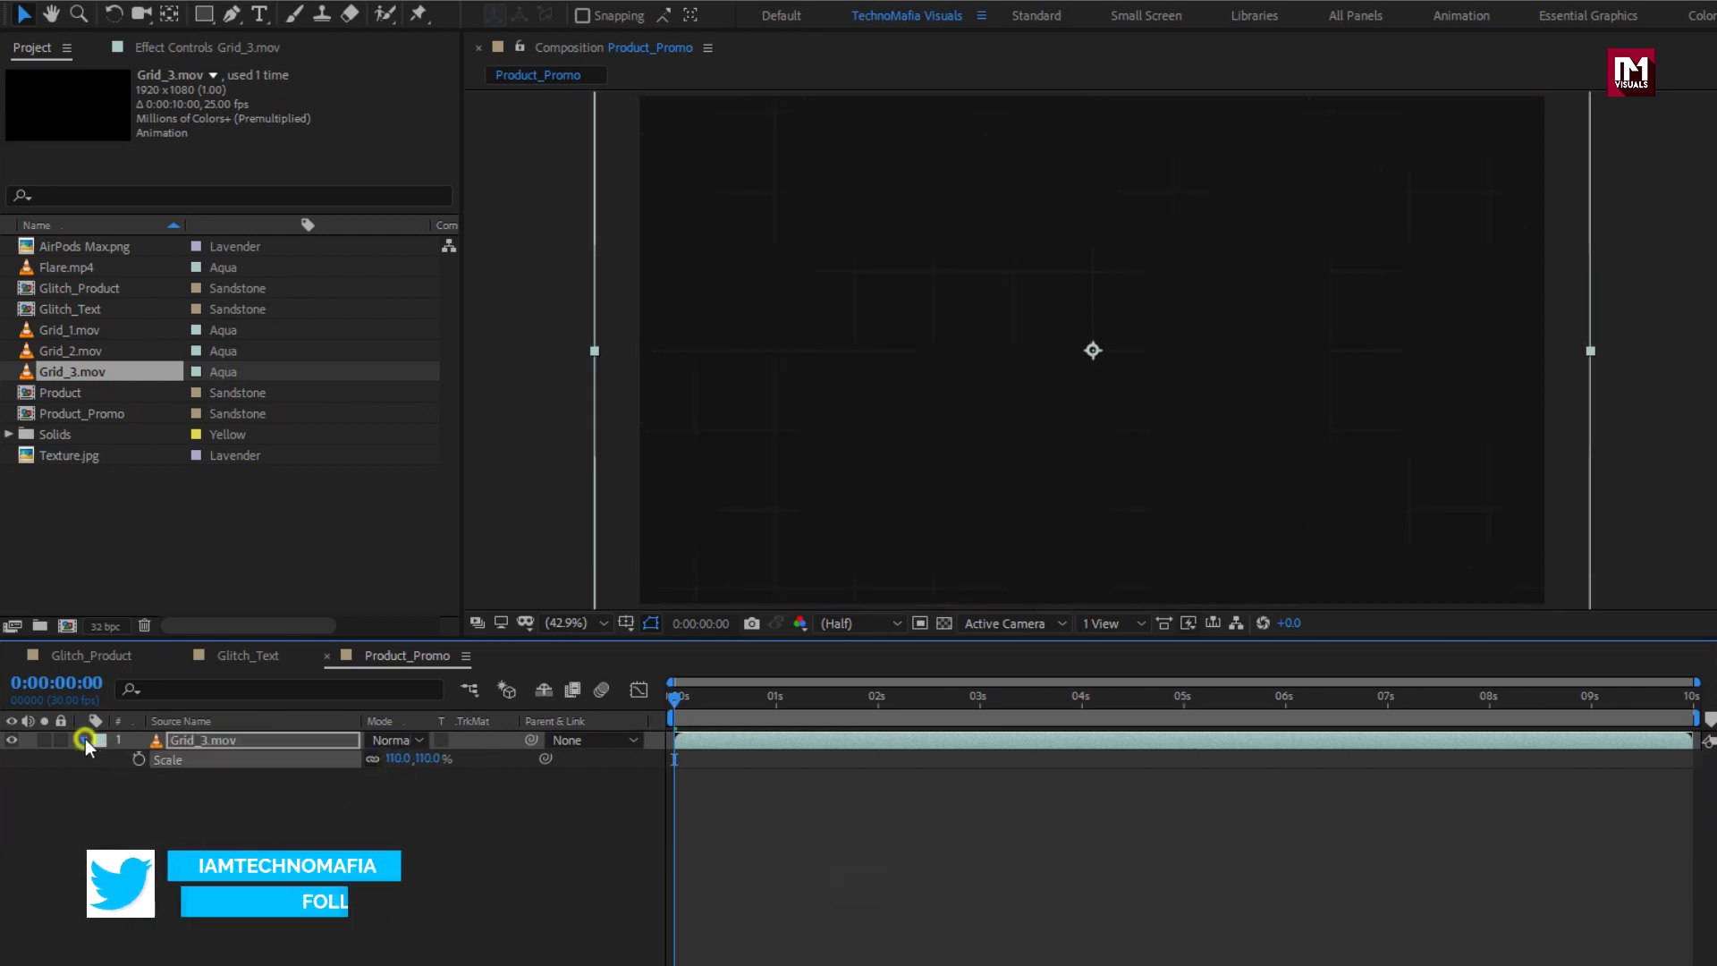
left_click(170, 808)
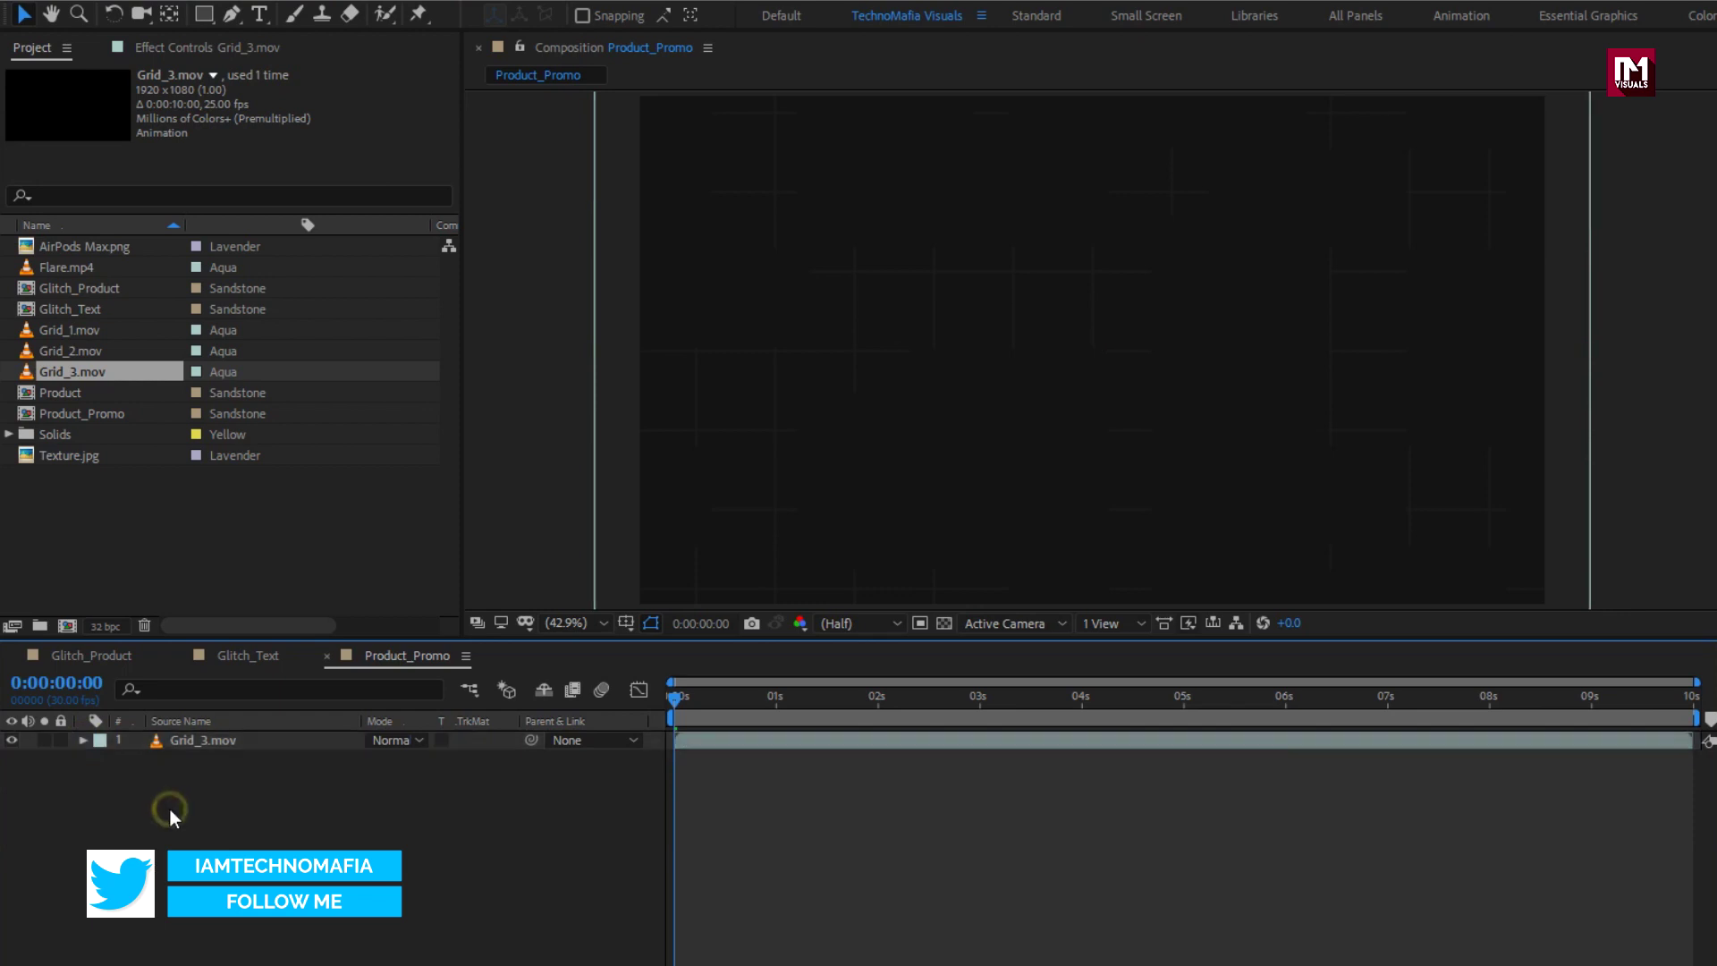
- Add Texture.jpg above the Grid_3.mov layer and set its opacity to 30%
left_click(68, 456)
left_click_drag(47, 454, 229, 732)
key("t")
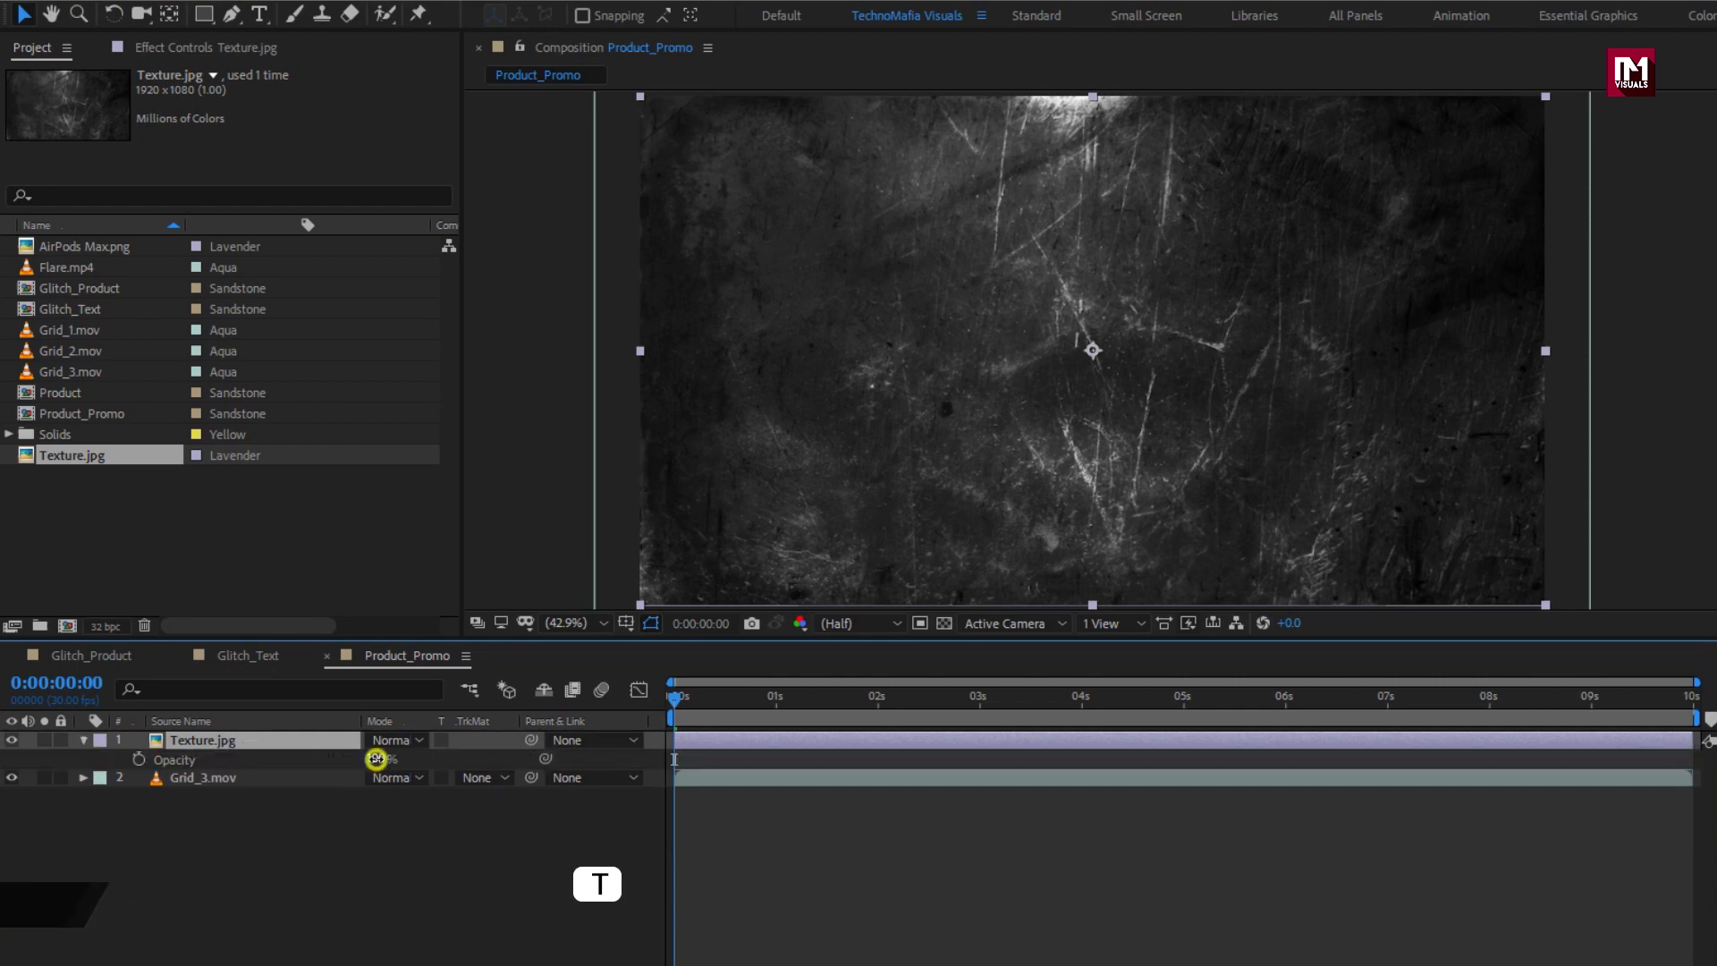
left_click(383, 758)
type("30")
key("Return")
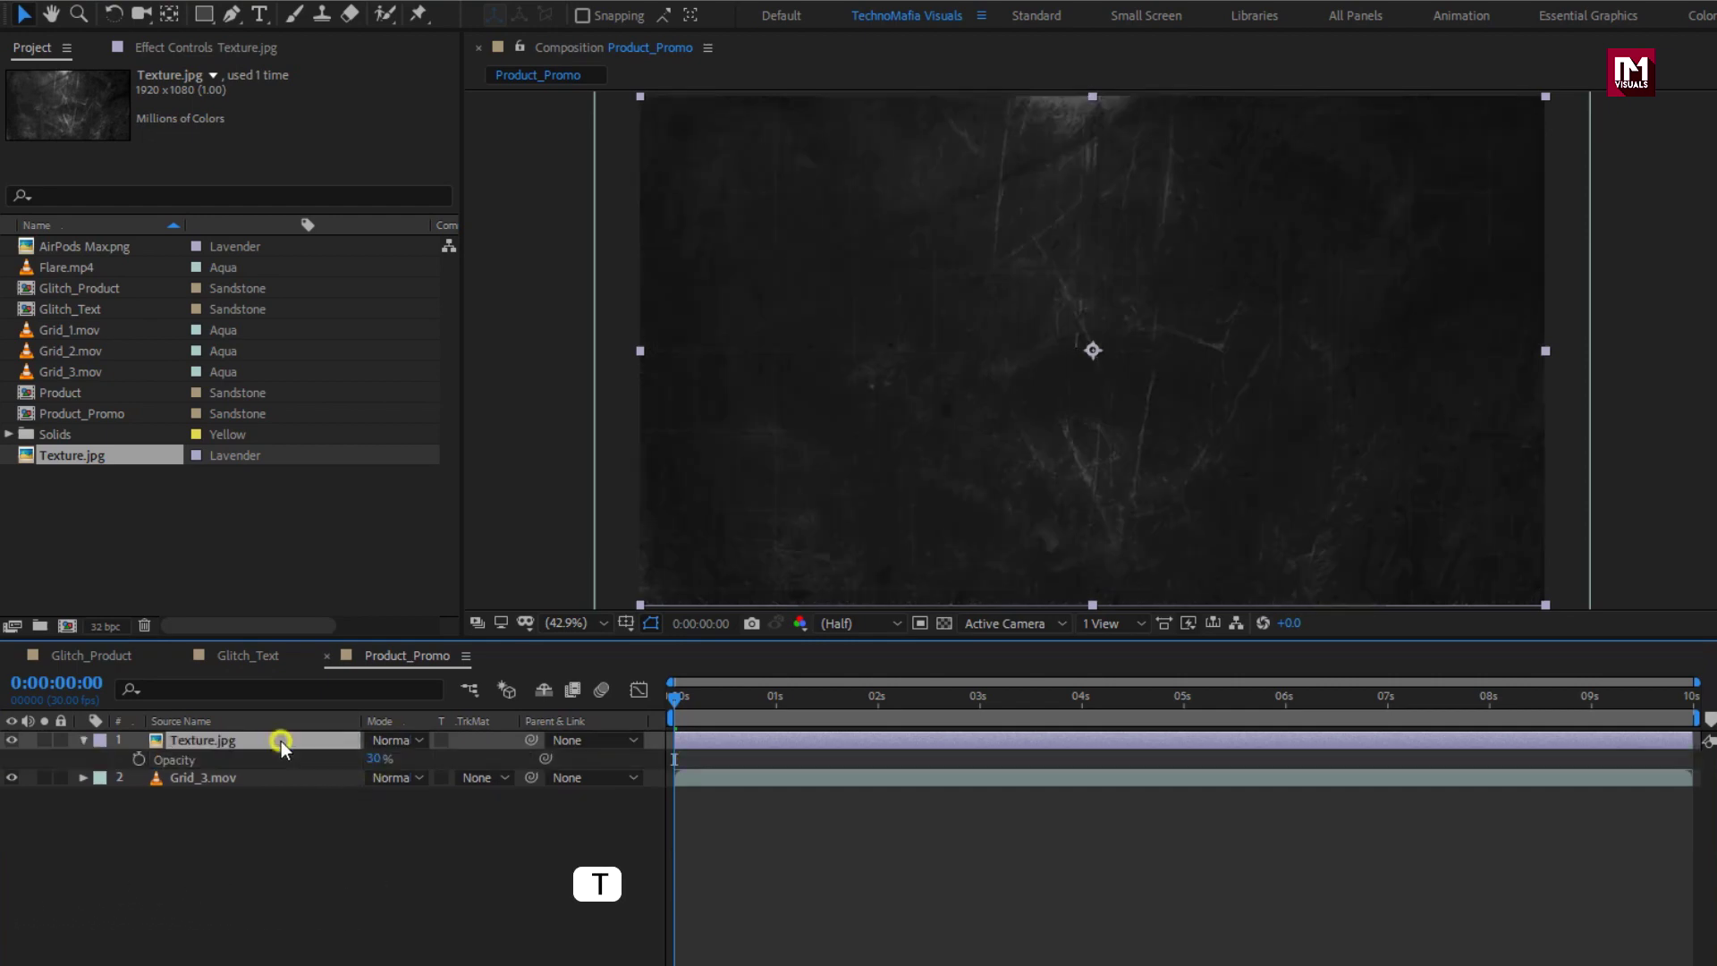
- Scale the Texture.jpg layer to 110% and set its blending mode to Overlay
key("s")
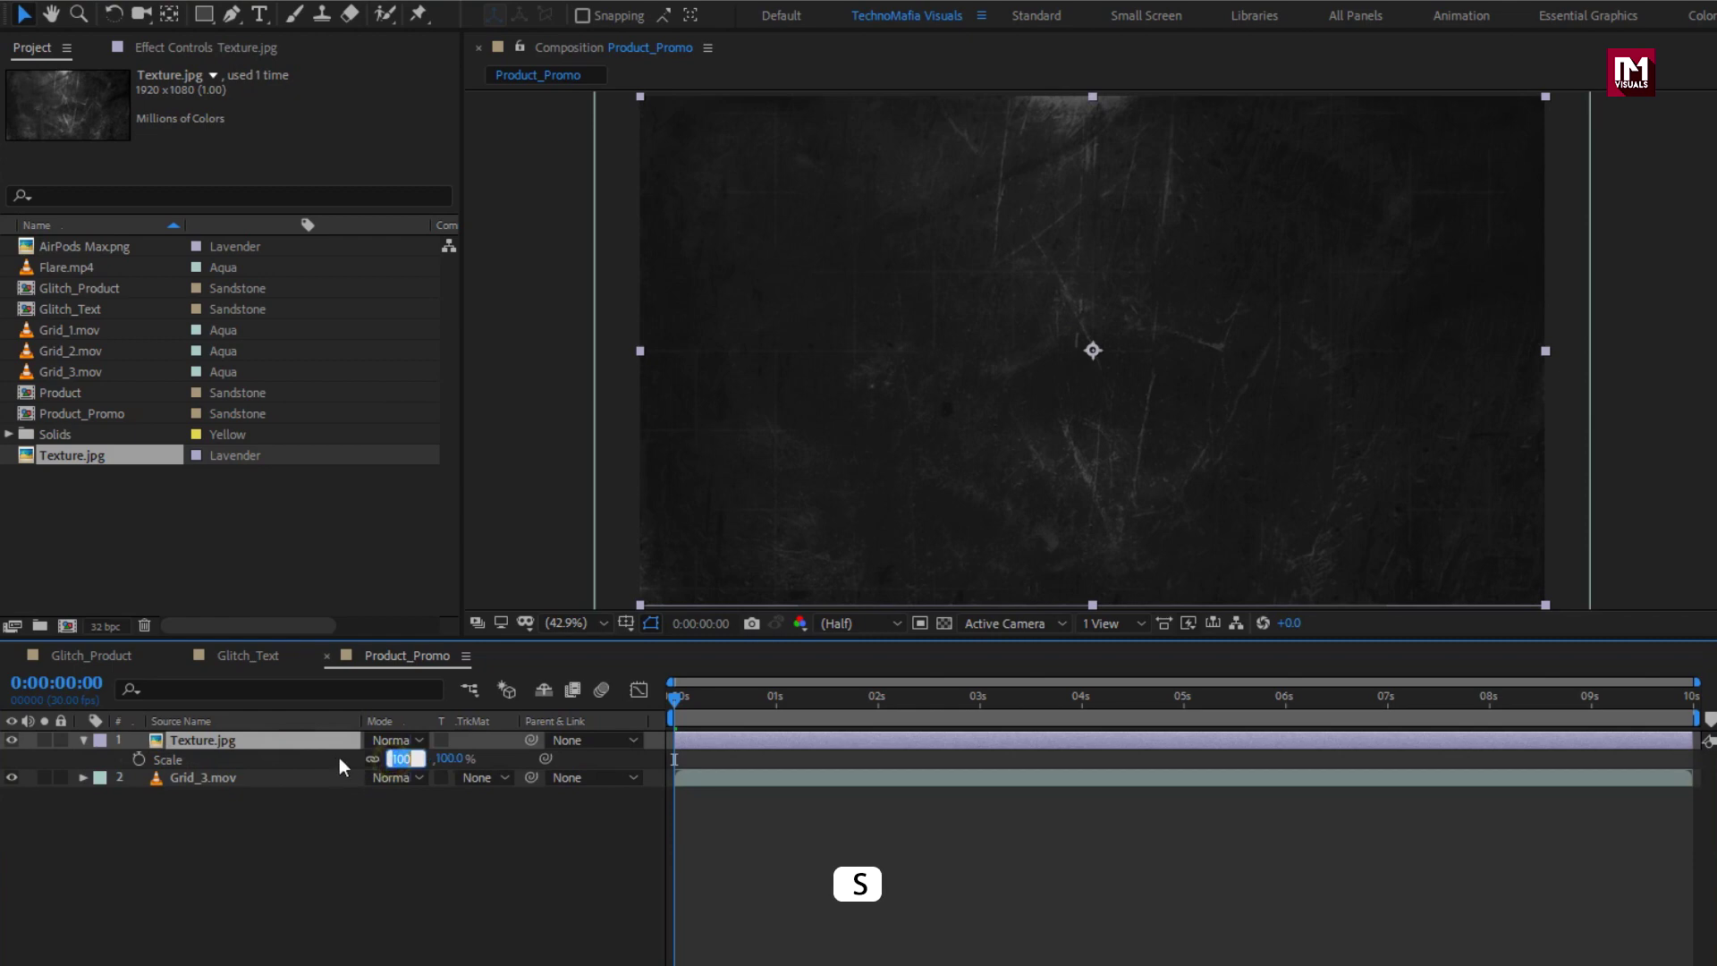
type("110")
key("Return")
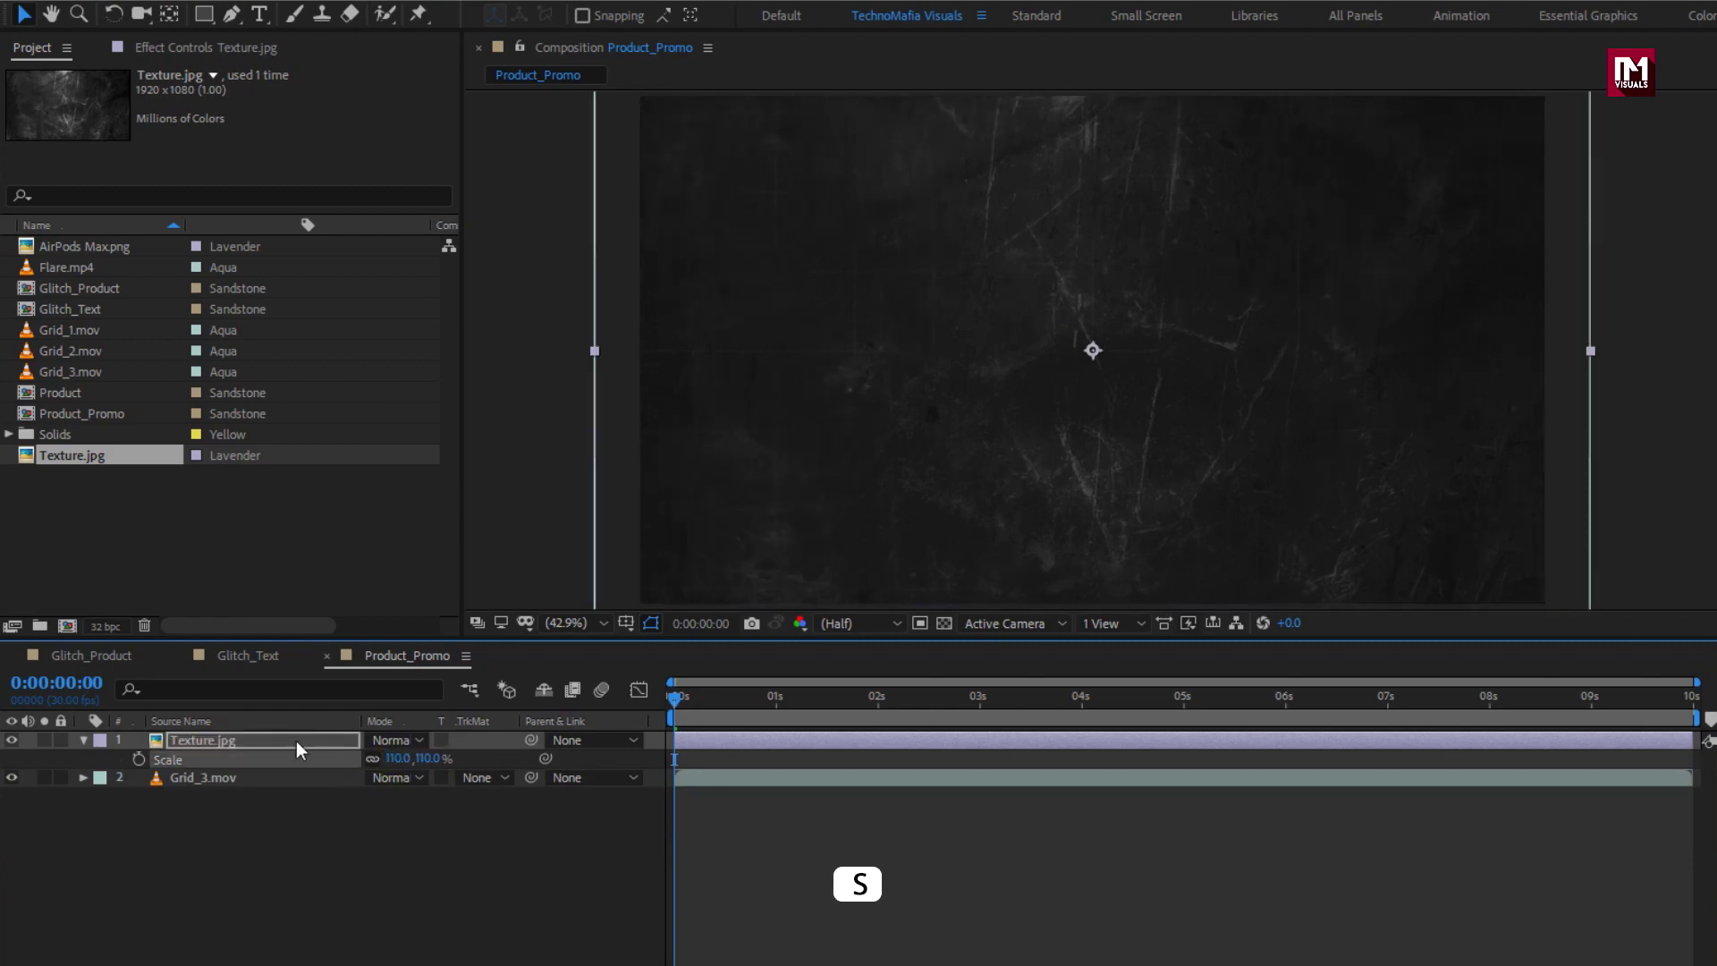
left_click(82, 739)
left_click(385, 738)
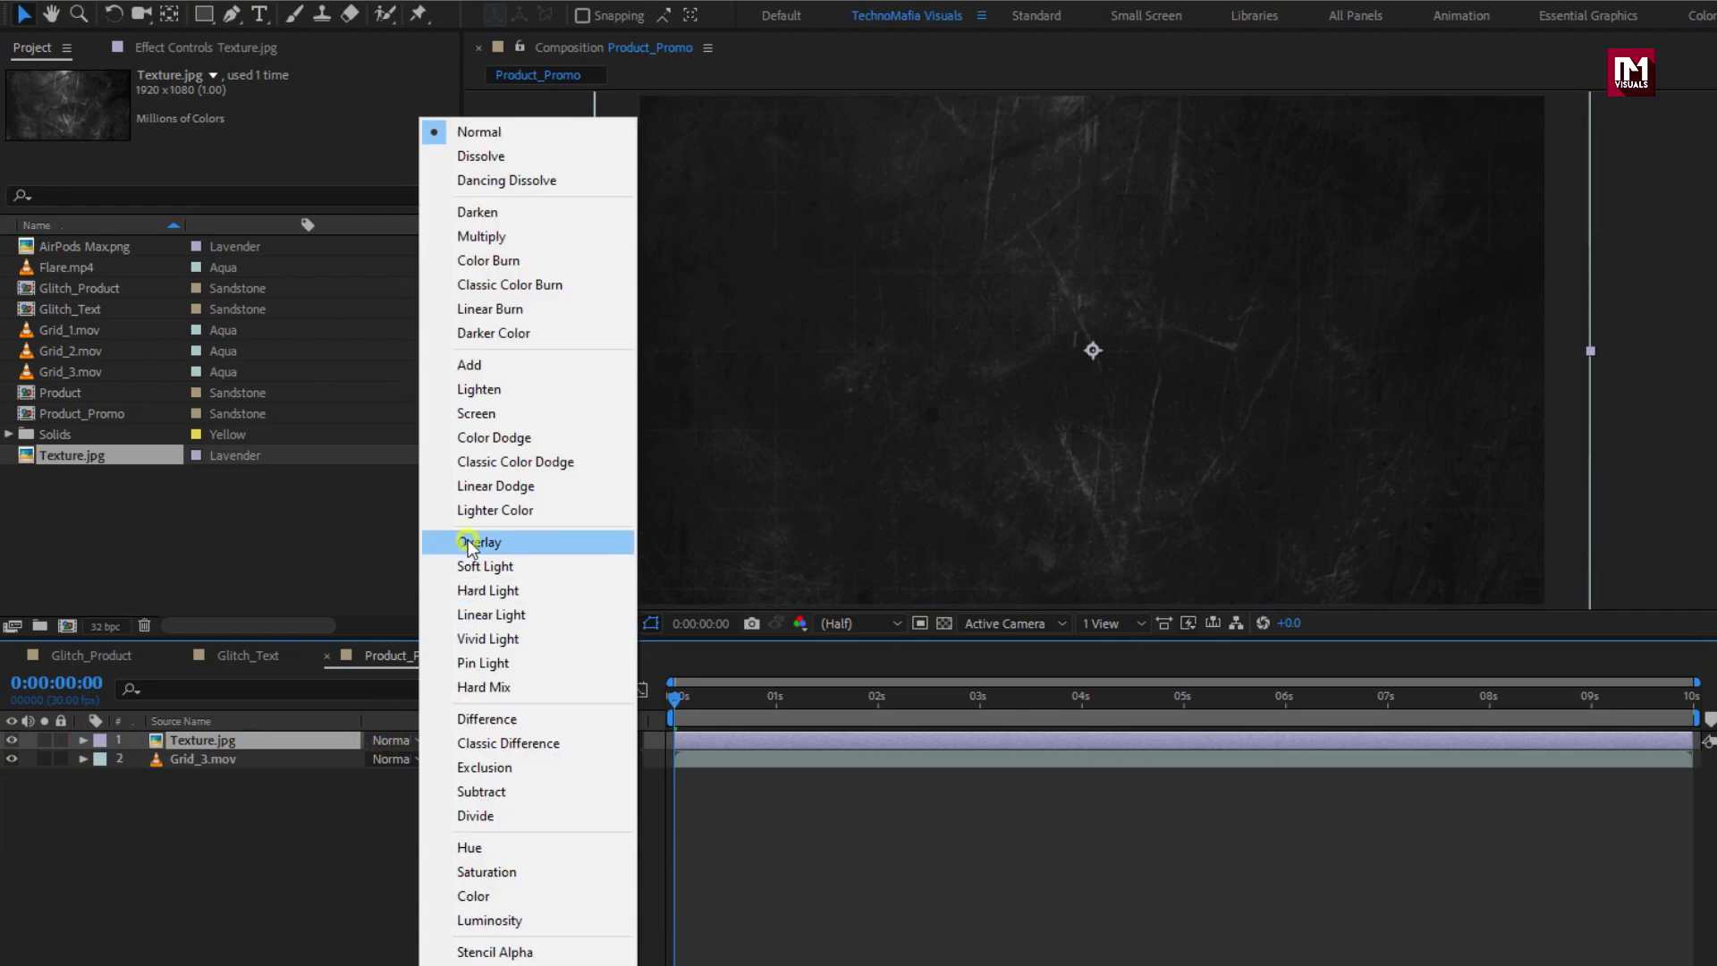
left_click(468, 542)
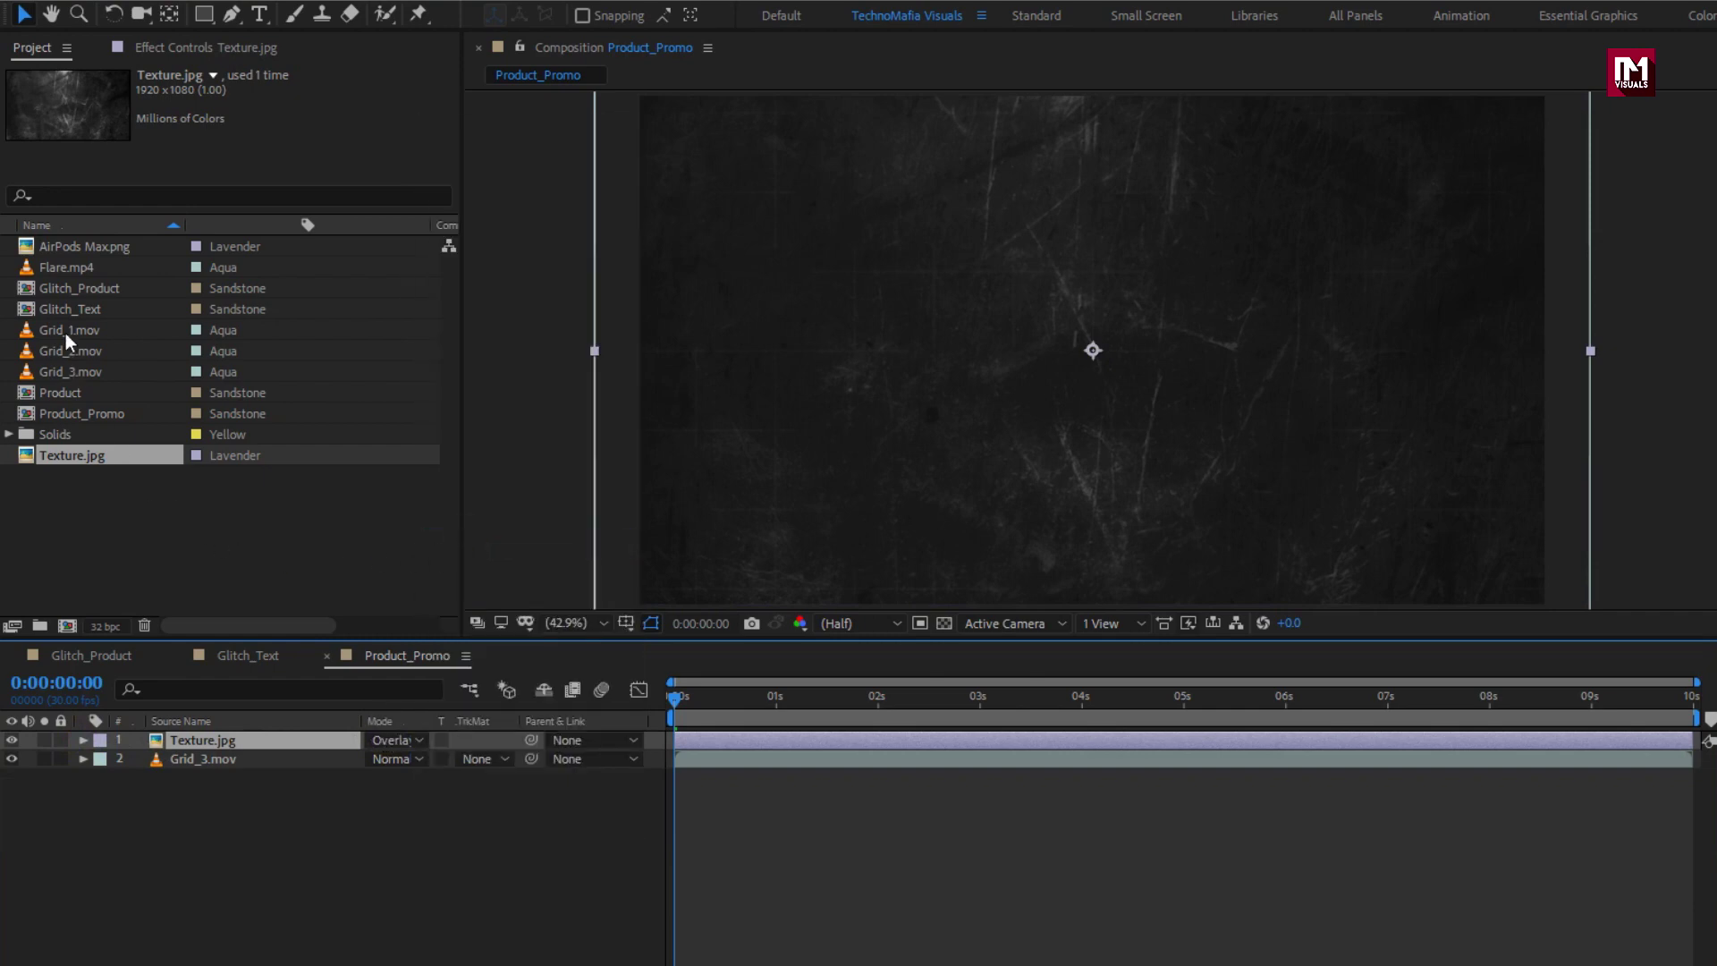
- Add Flare.mp4 above the texture layer with Overlay blending mode and 60% opacity
left_click(62, 270)
left_click_drag(62, 272, 223, 735)
left_click(374, 740)
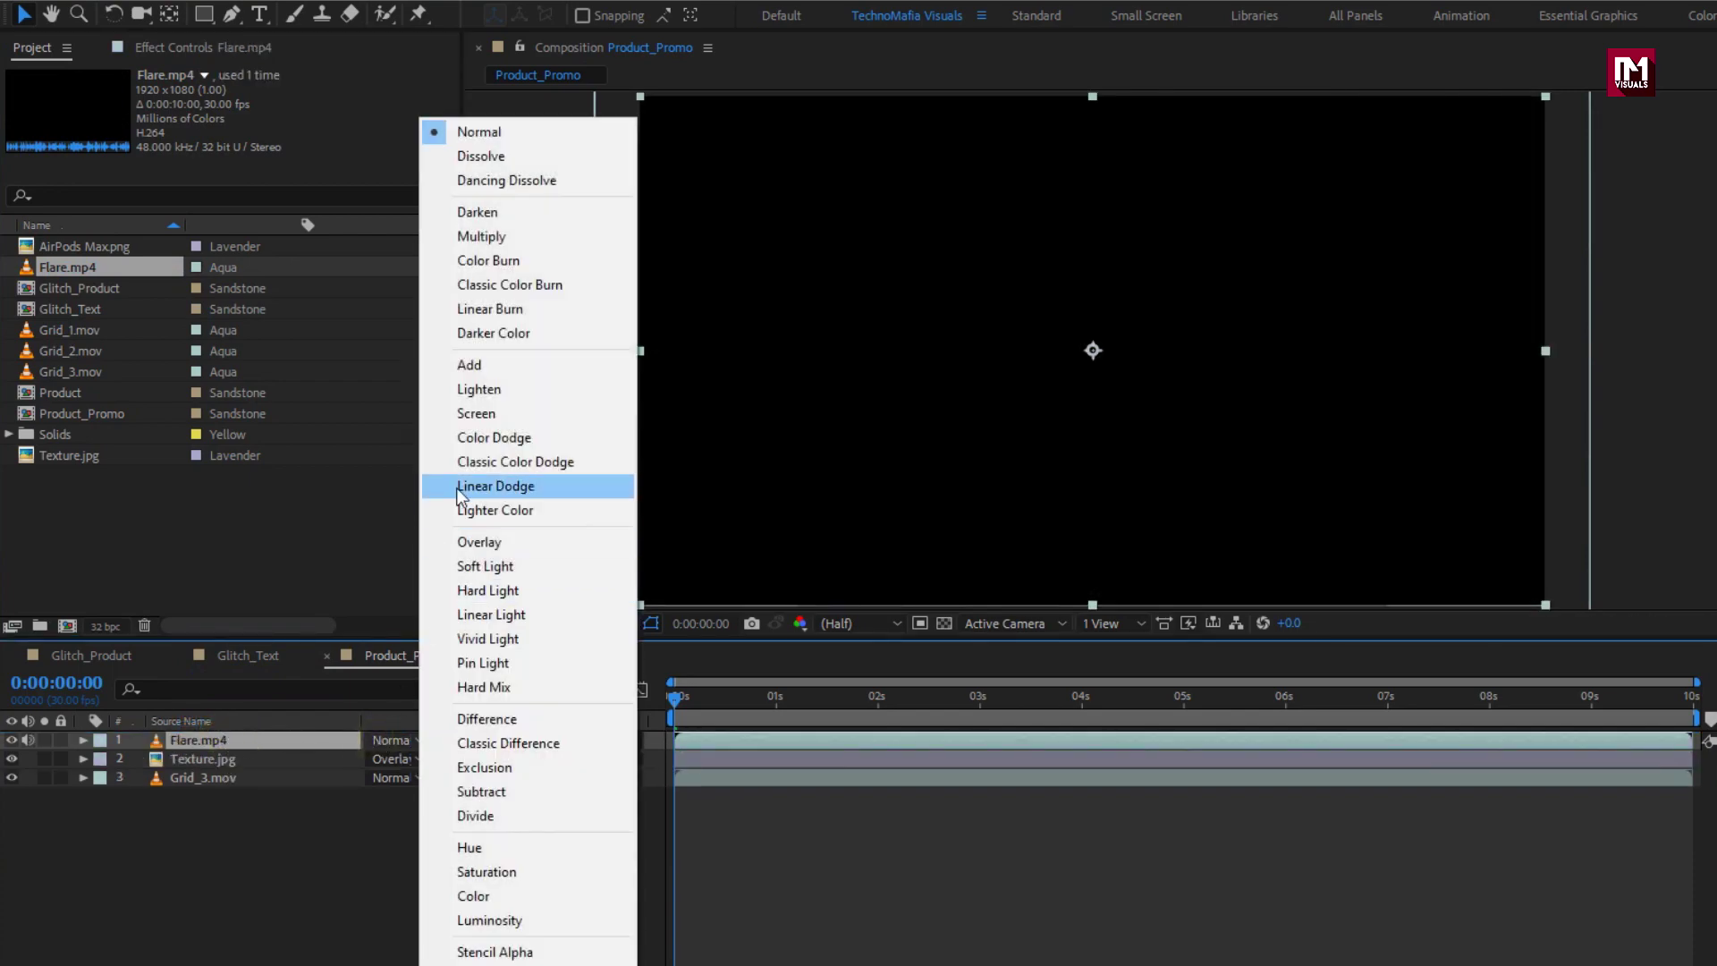
left_click(468, 539)
key("t")
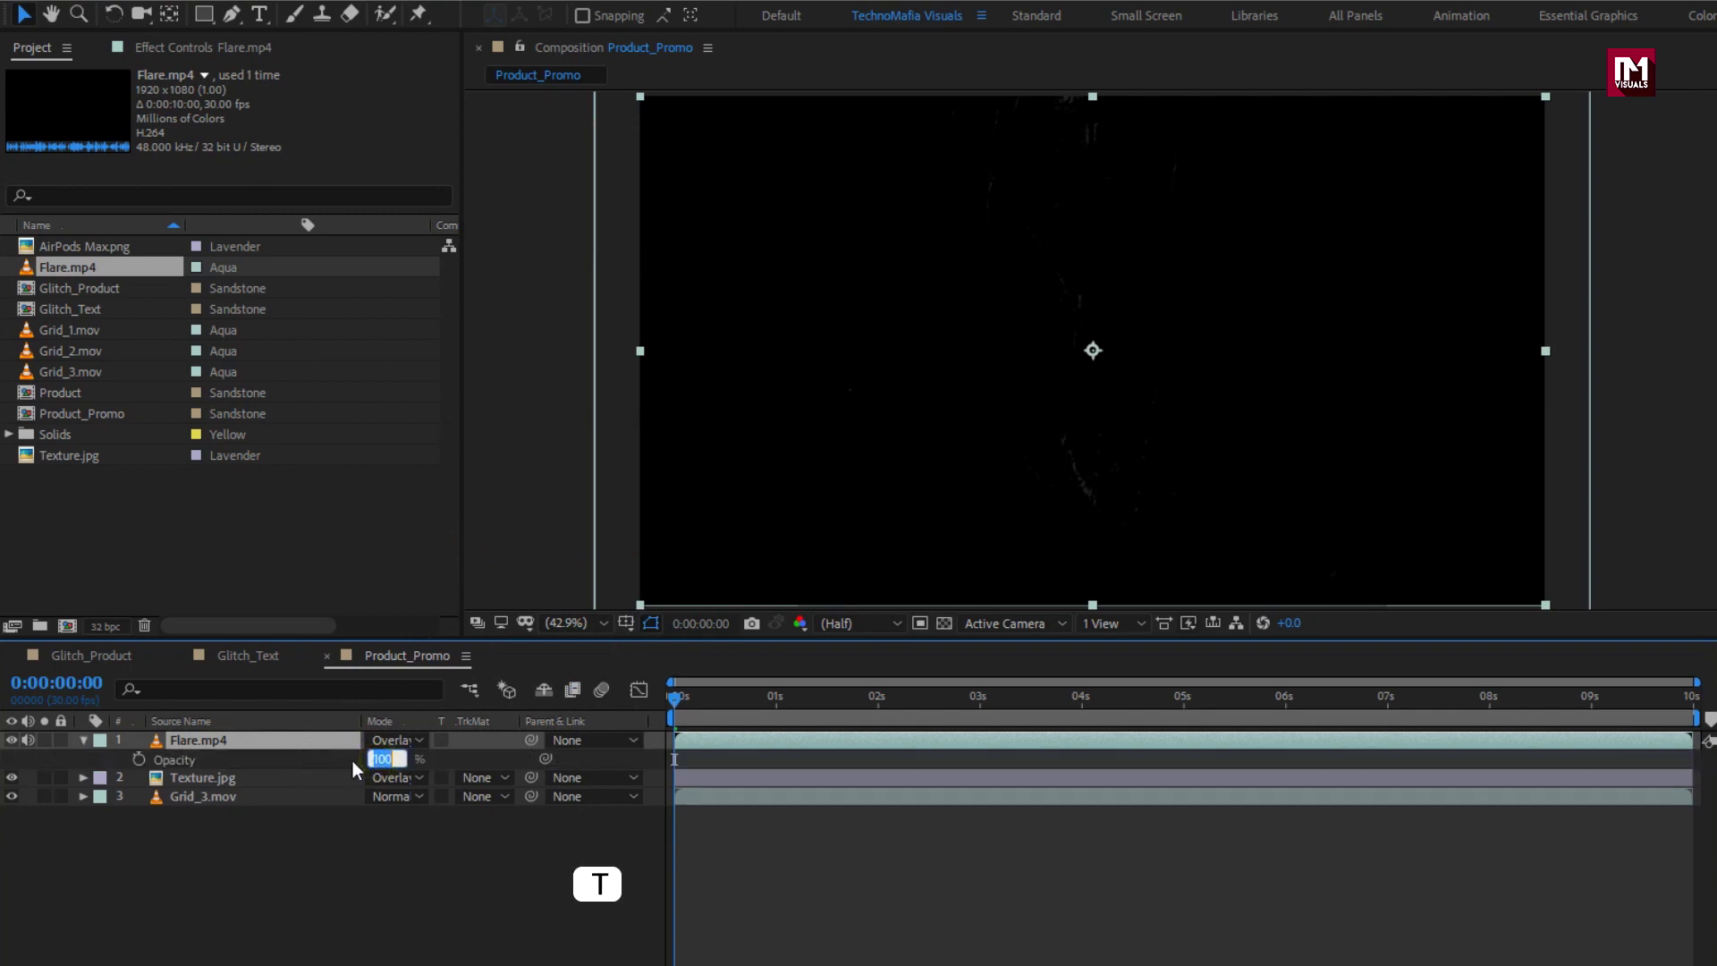
type("60")
key("Return")
- Apply the Tint effect to Flare.mp4 and map white to the pale blue 8ACCDA, checking at 0:00:03:24
left_click_drag(715, 699, 1063, 690)
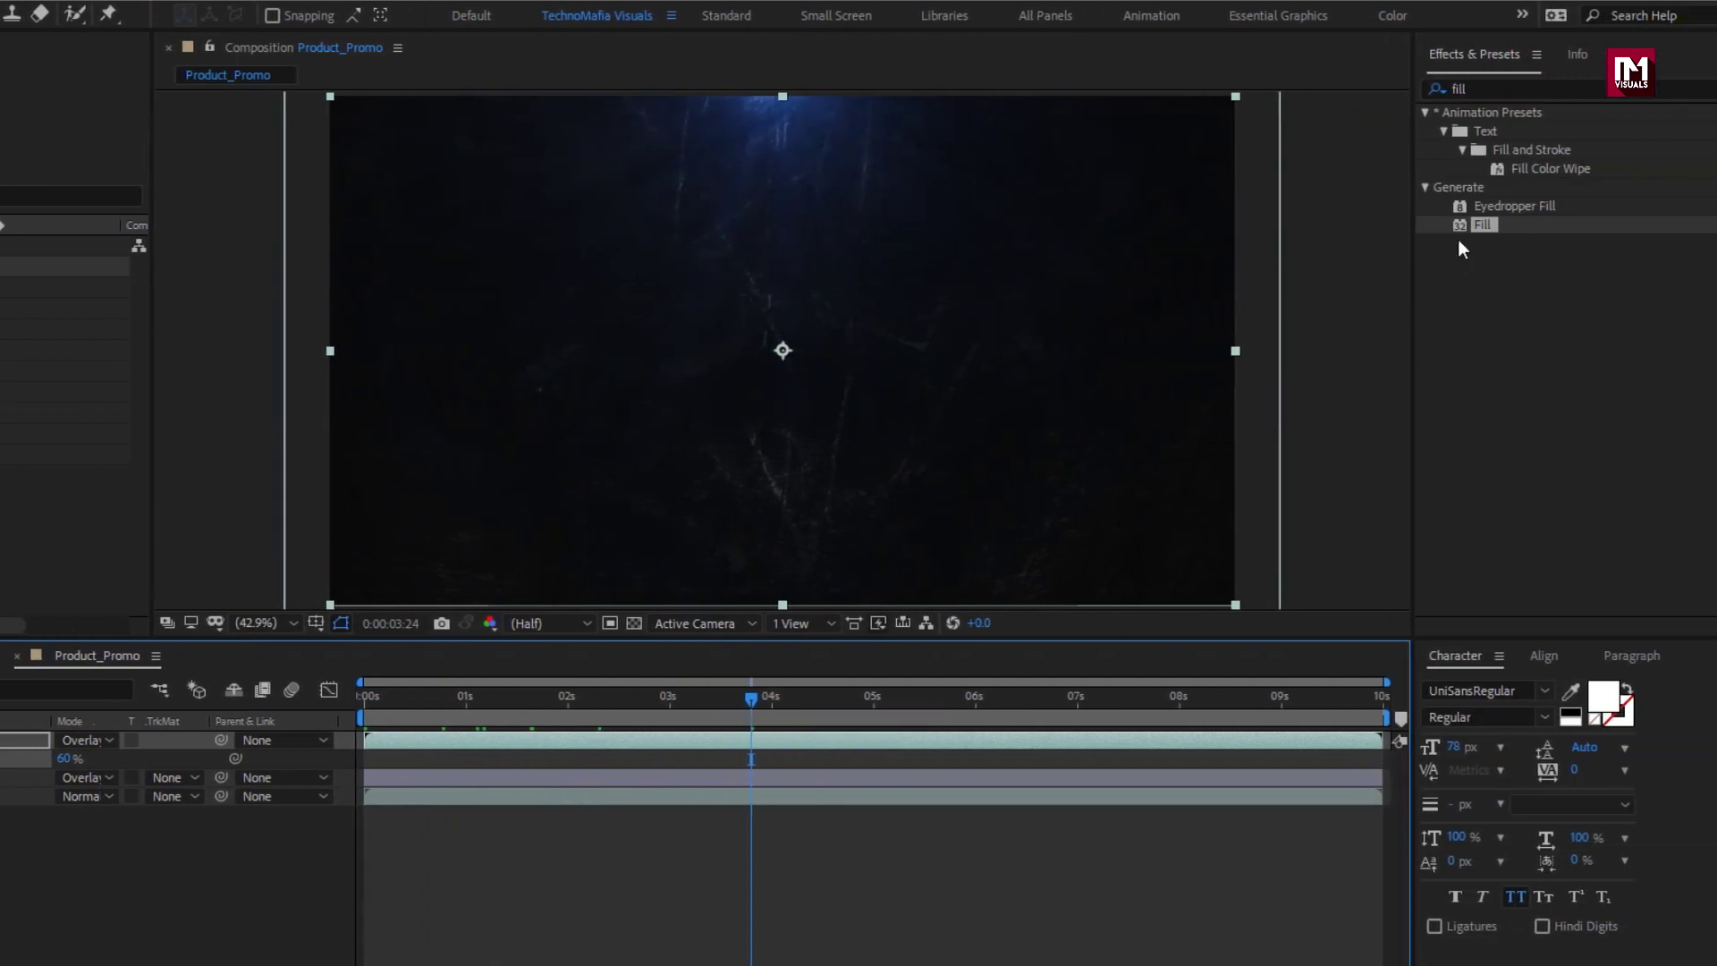
left_click(1432, 89)
type("tint")
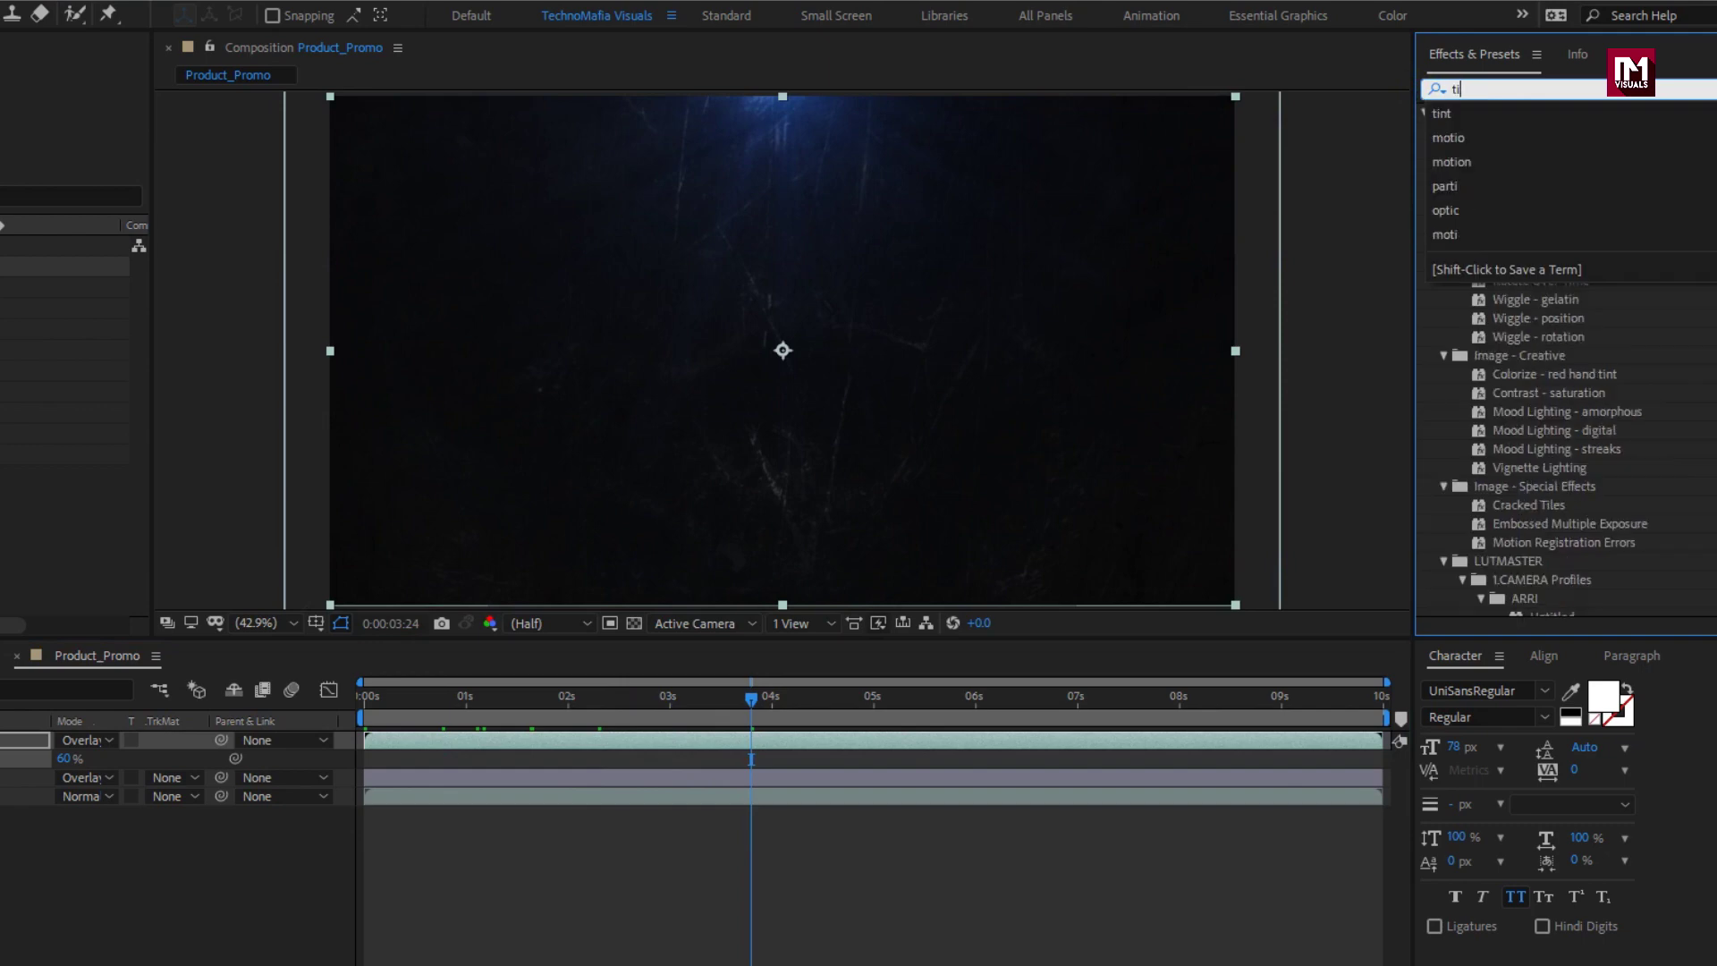
double_click(1506, 282)
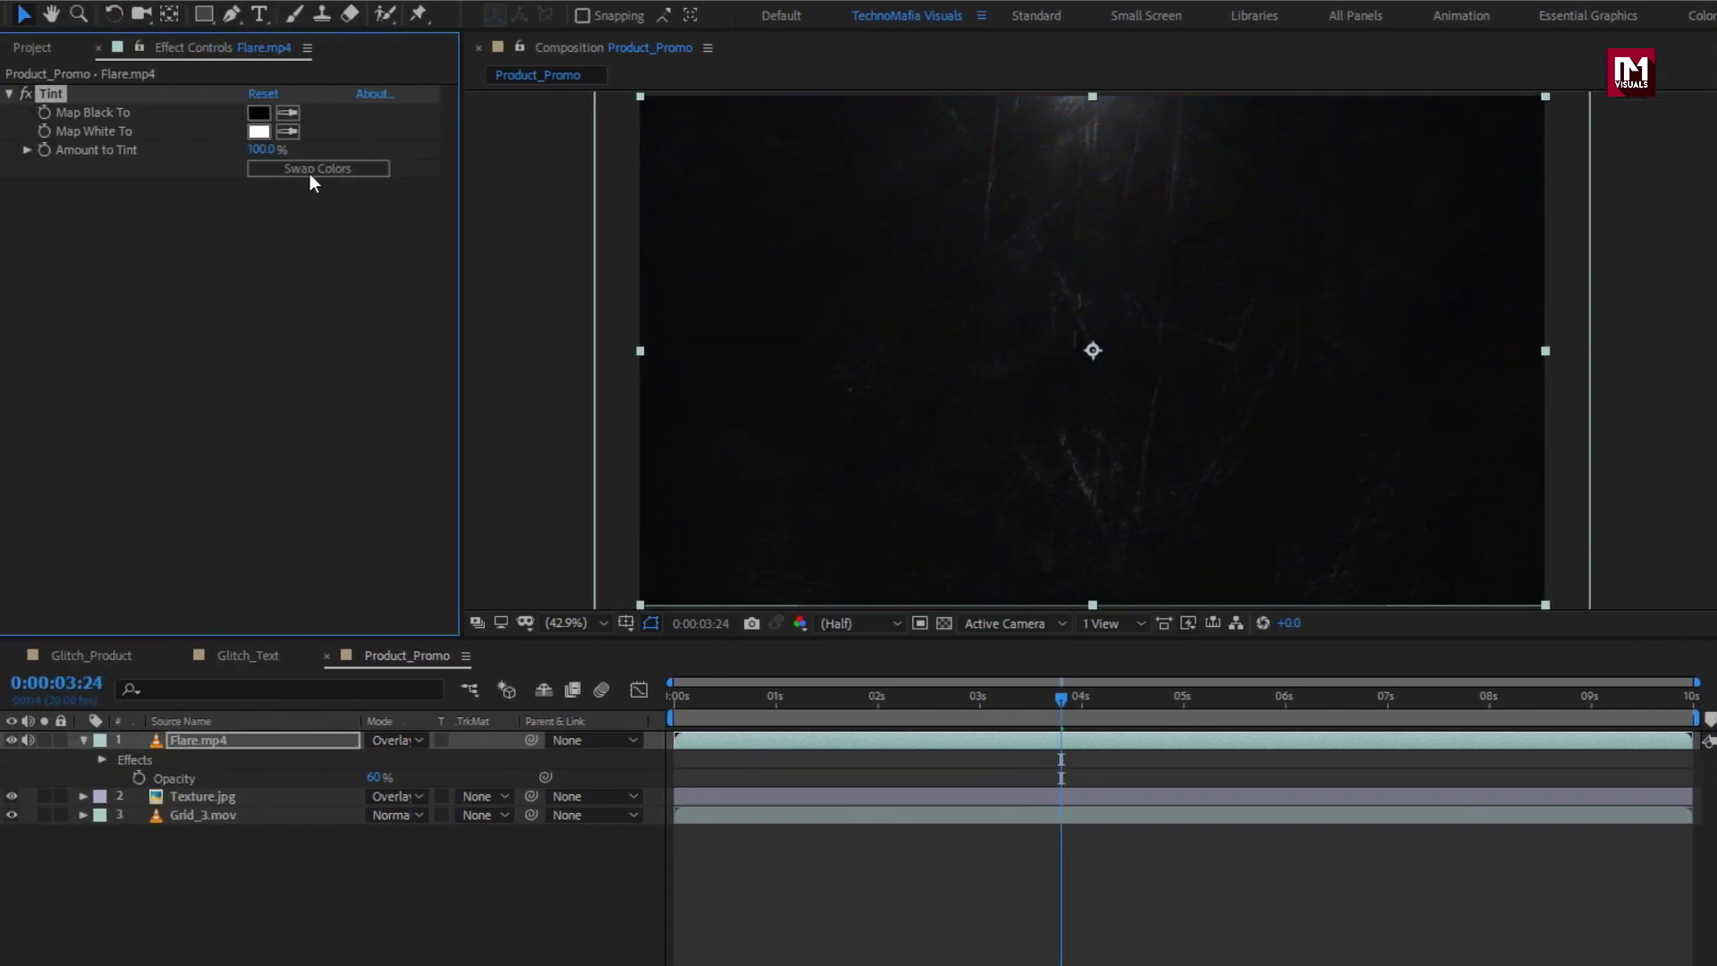
left_click(259, 132)
left_click(563, 400)
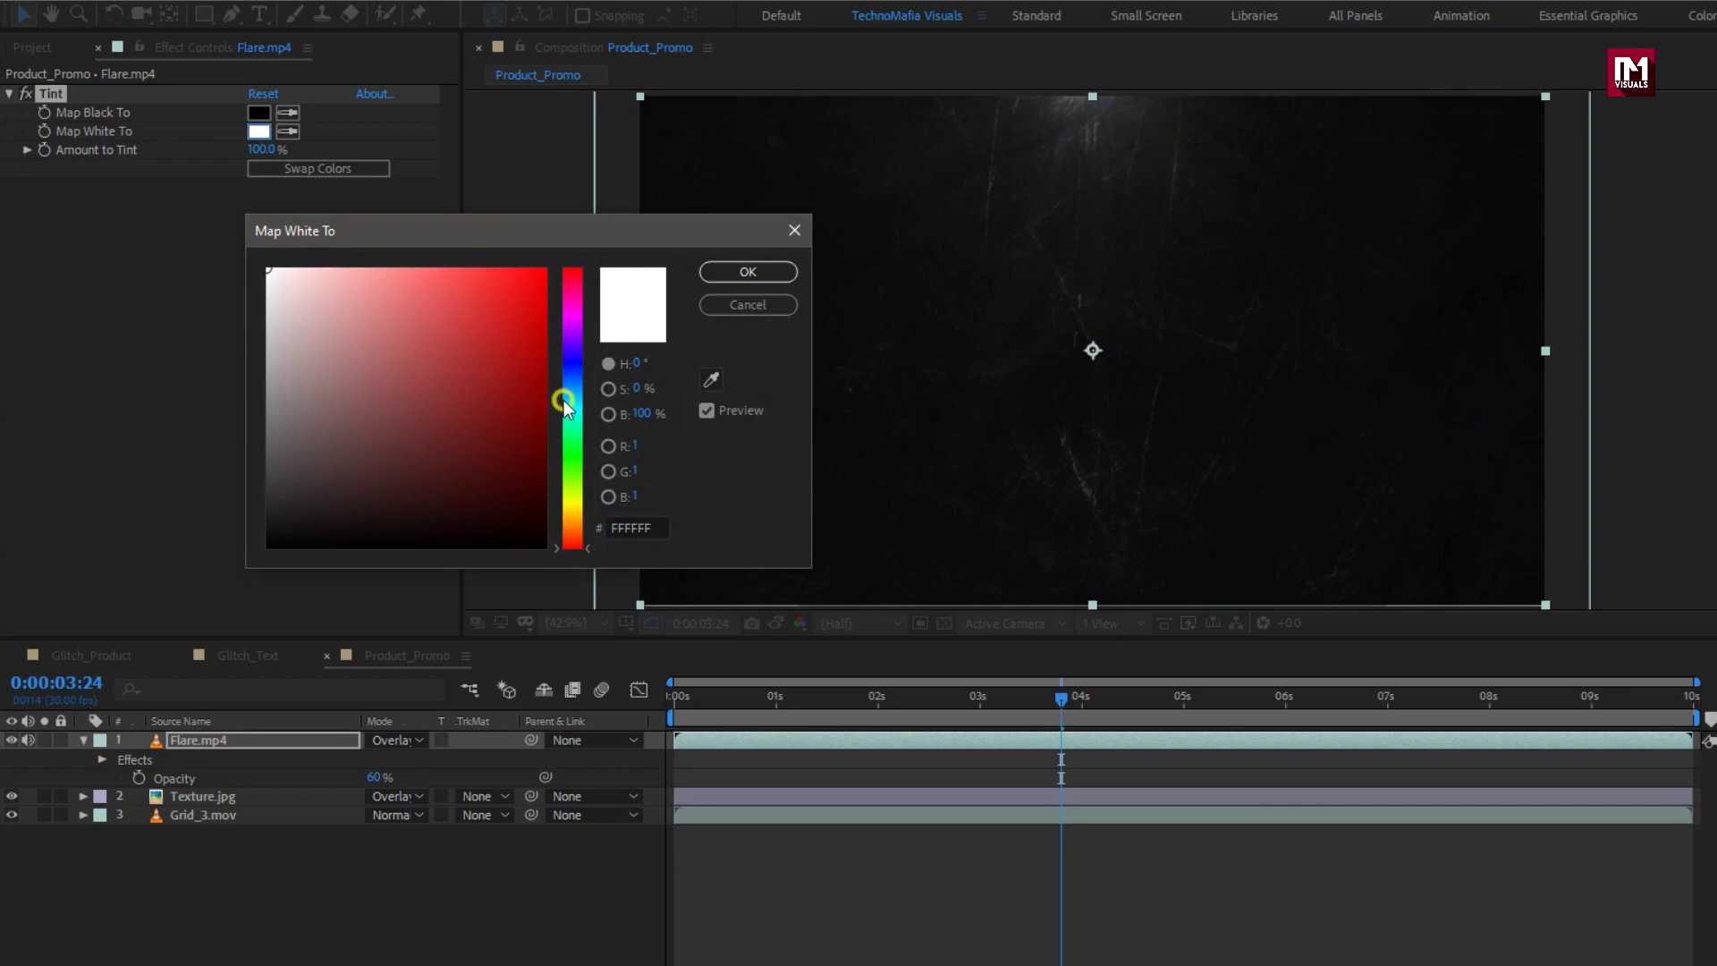
left_click(368, 308)
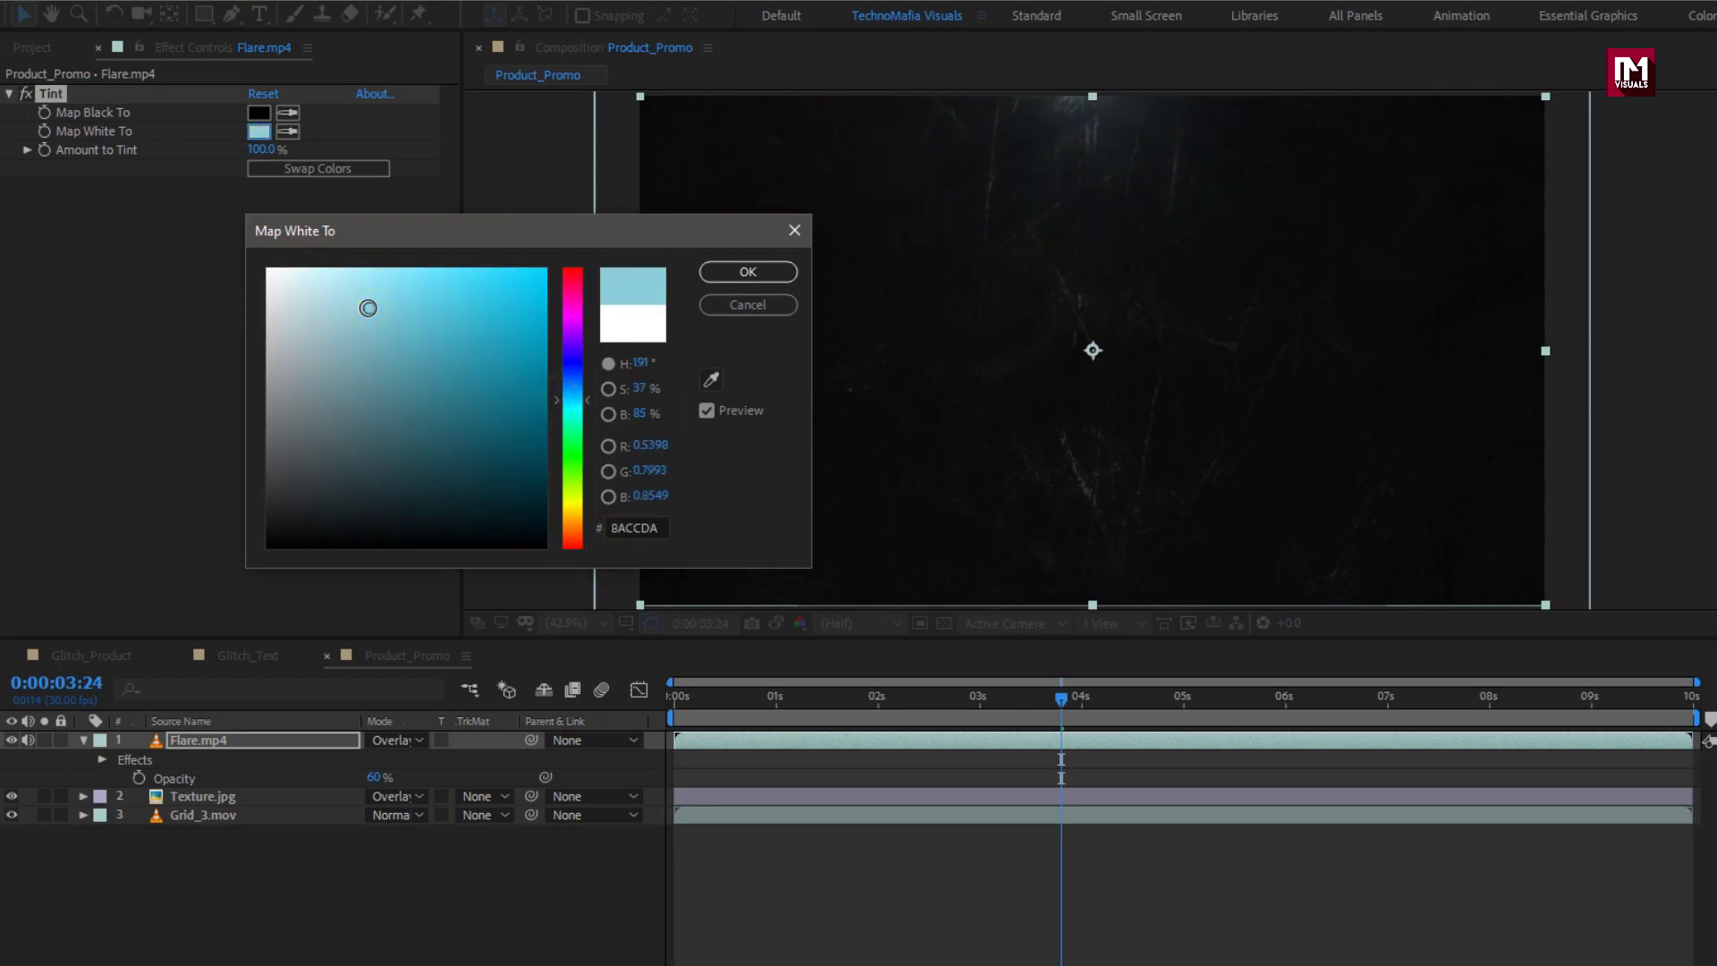
left_click(749, 271)
left_click(82, 739)
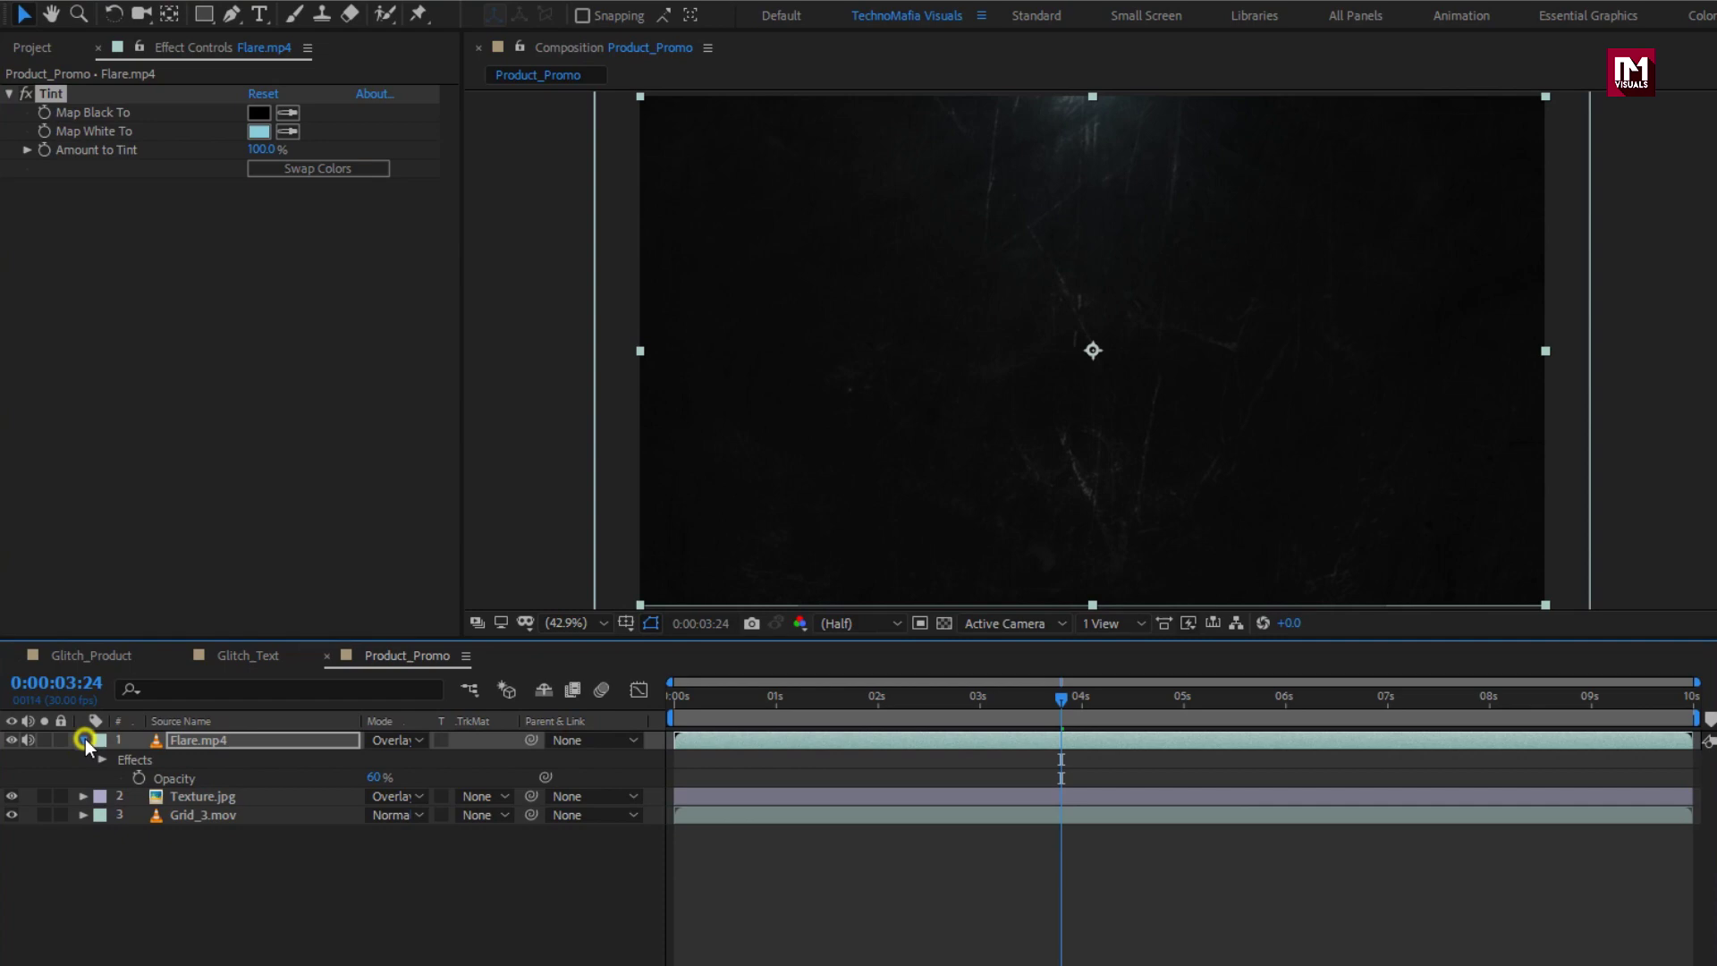
- Add the Glitch_Product composition above Flare.mp4, scale it to 86%, and place it in the right half of the frame
left_click(30, 47)
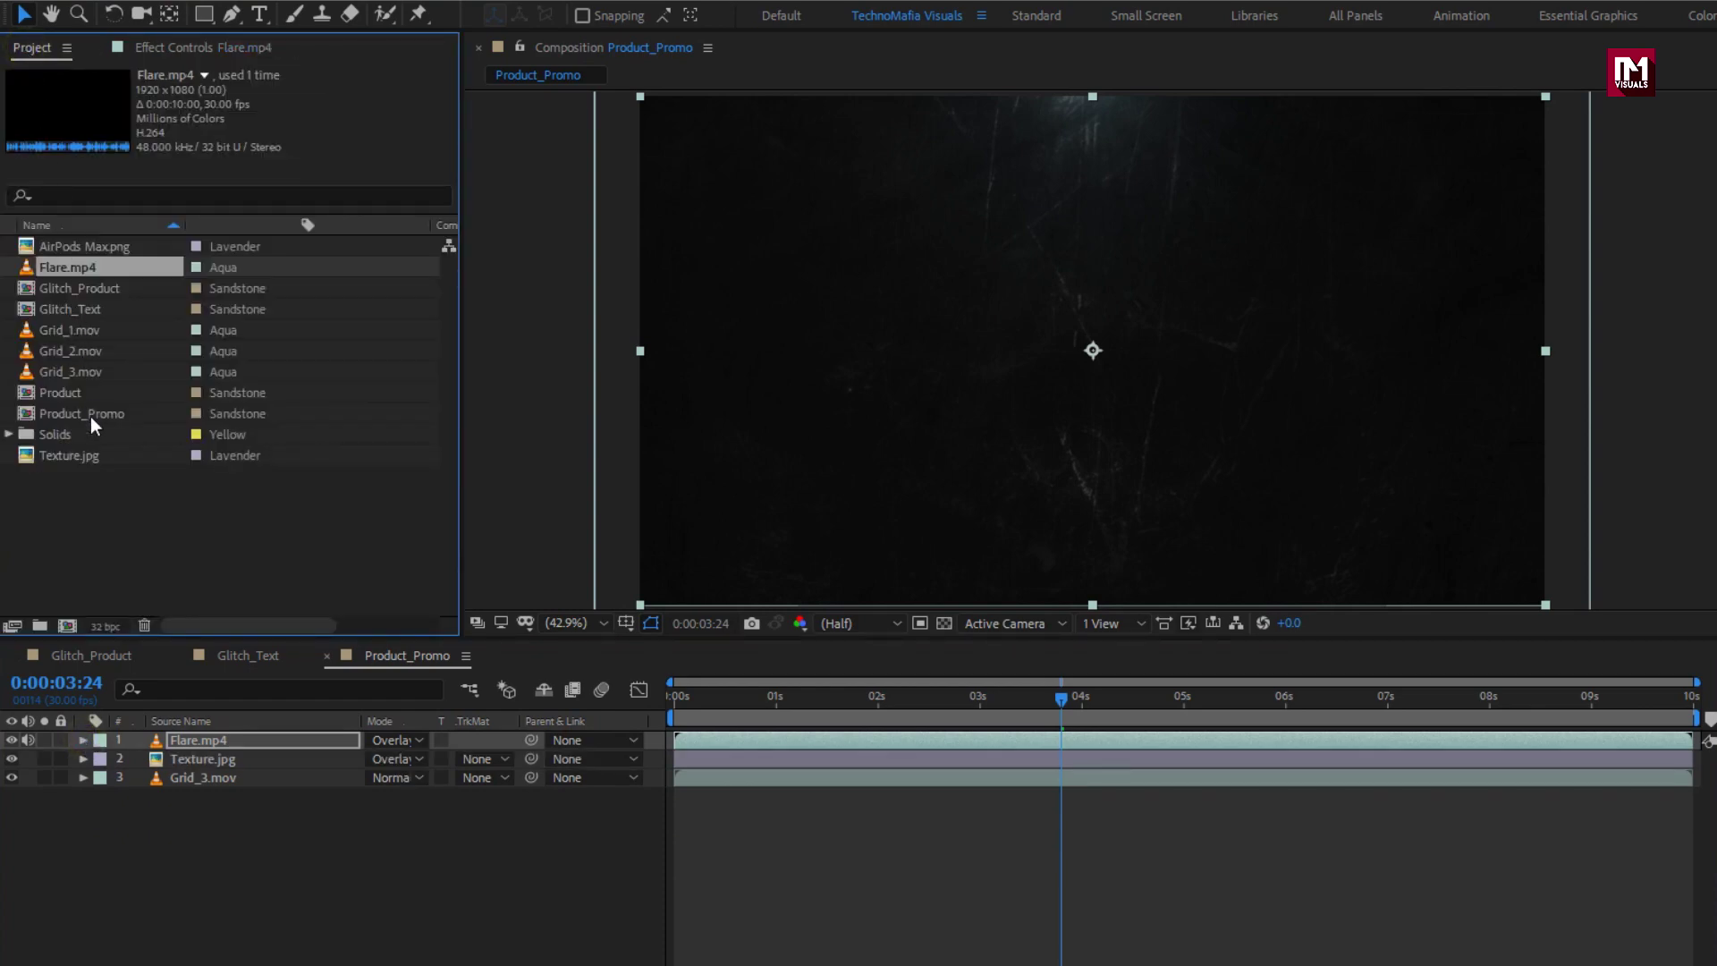
left_click_drag(77, 288, 247, 742)
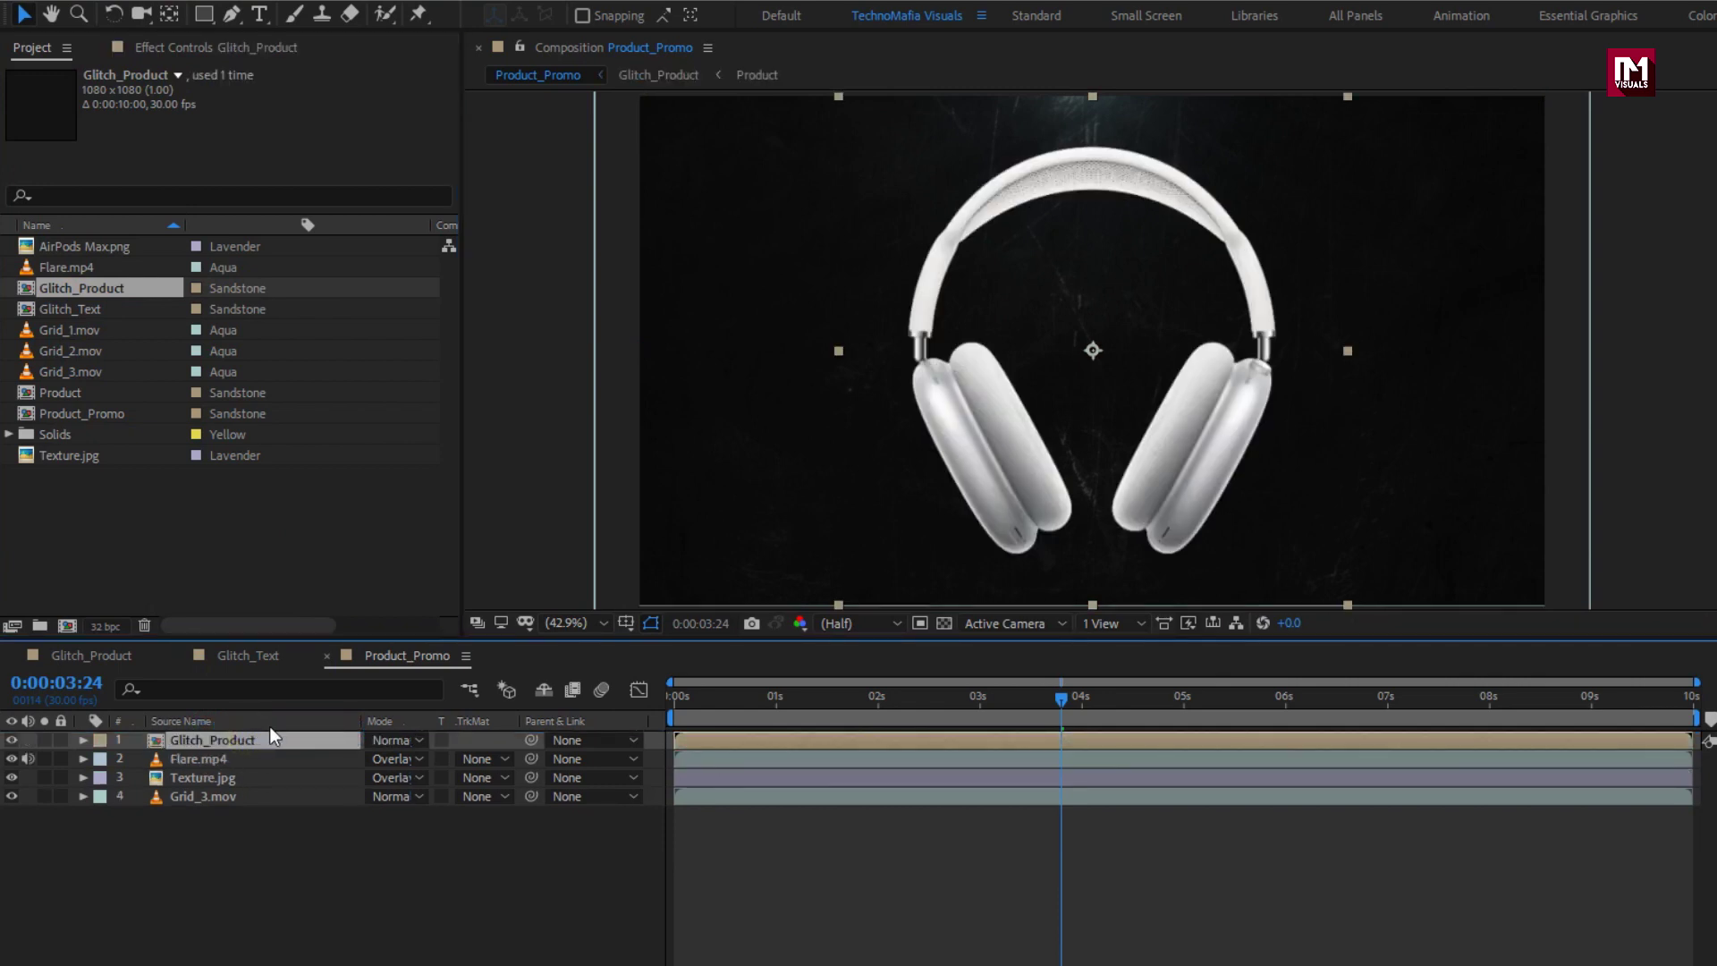
left_click_drag(966, 409, 1204, 384)
left_click(218, 742)
key("s")
left_click_drag(425, 761, 411, 763)
left_click_drag(1256, 374, 1243, 381)
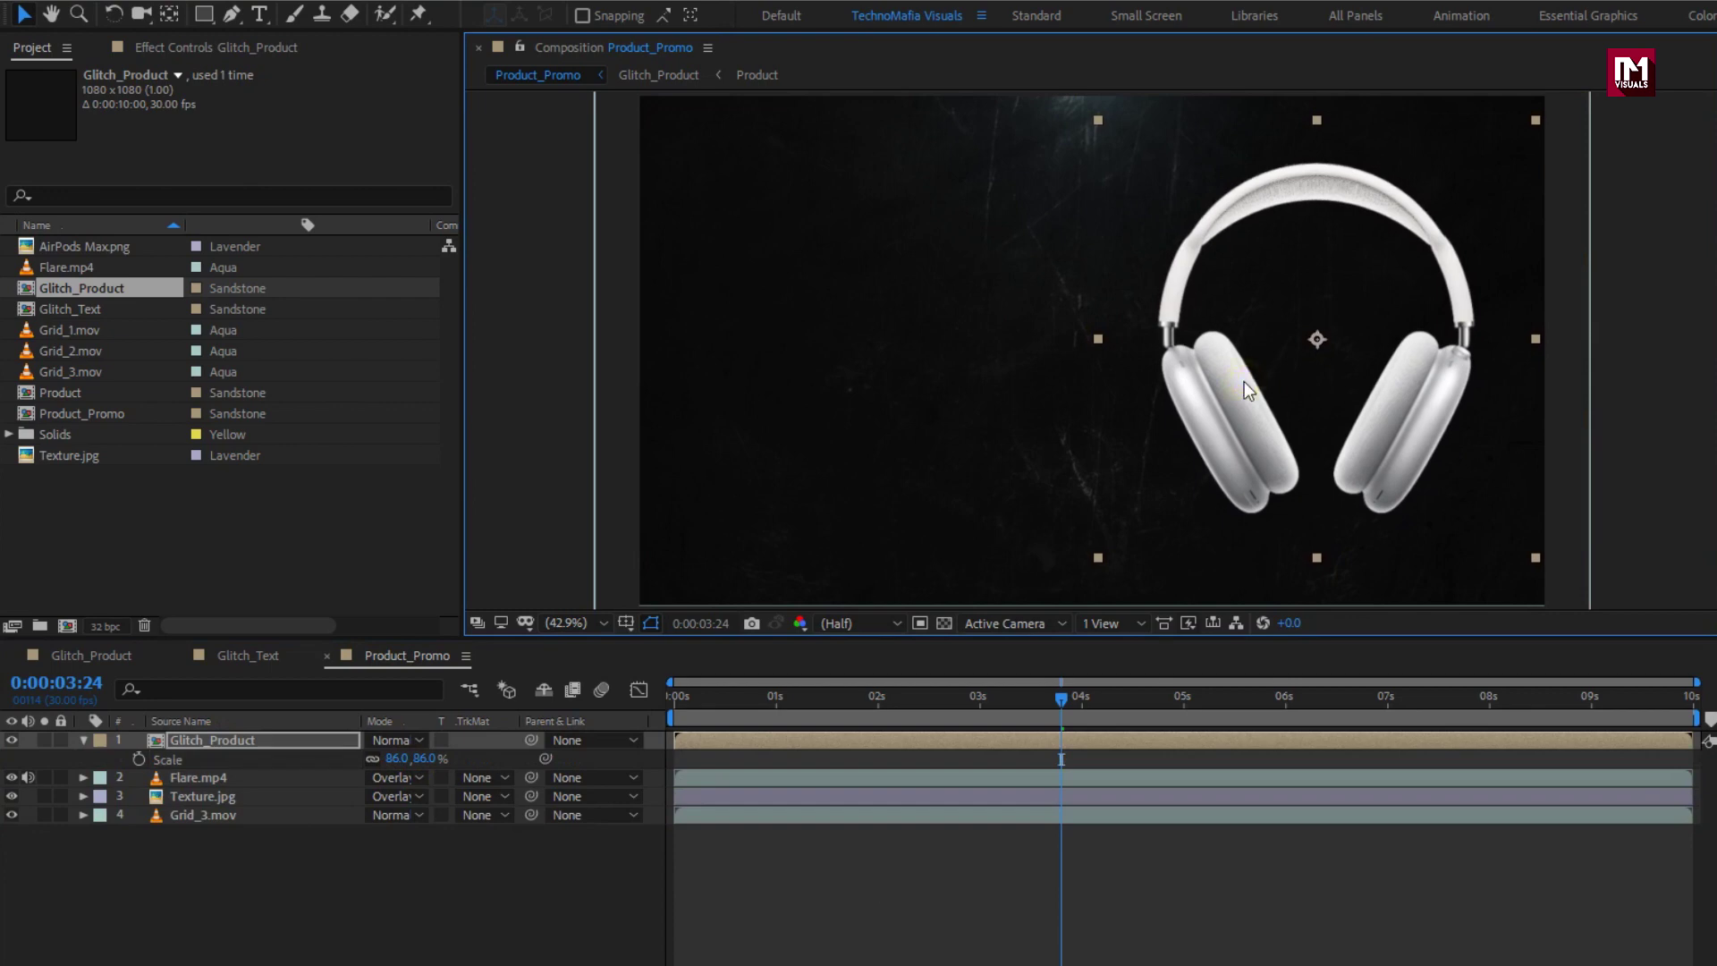
left_click(84, 740)
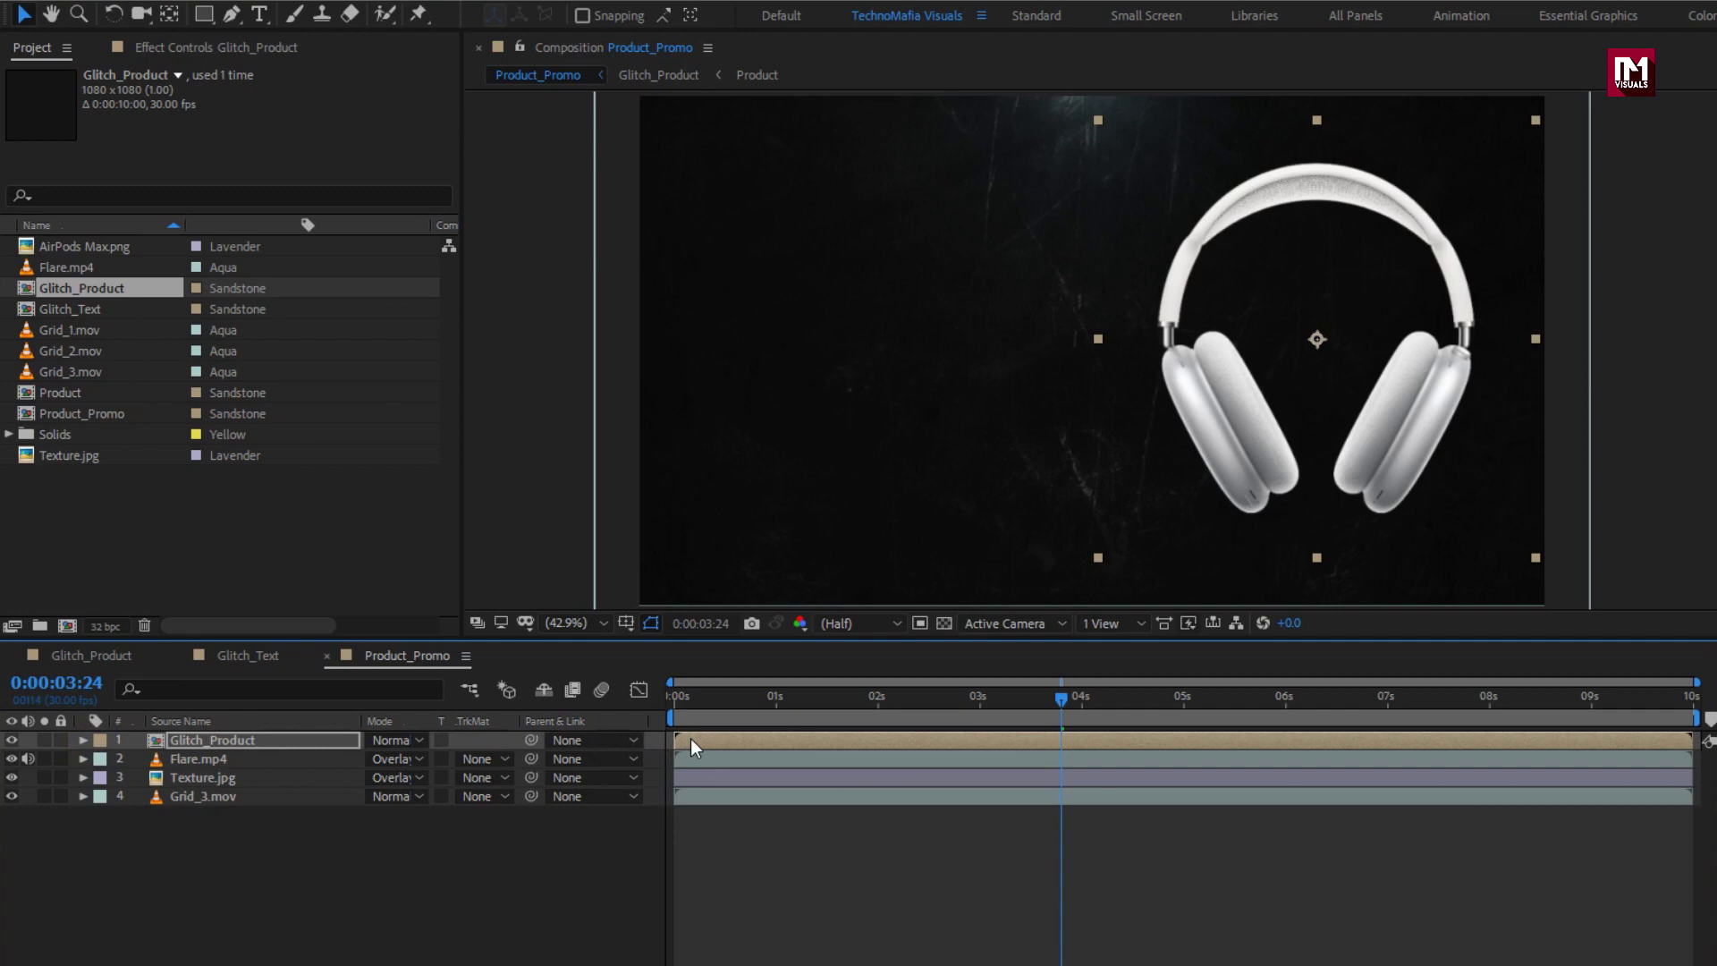
- Try shifting the Glitch_Product layer to start at about 0:00:00:10
mouse_move(696, 738)
left_mouse_down()
mouse_move(748, 735)
mouse_move(713, 695)
mouse_move(728, 692)
mouse_move(700, 694)
mouse_move(728, 738)
left_mouse_up()
left_click(717, 695)
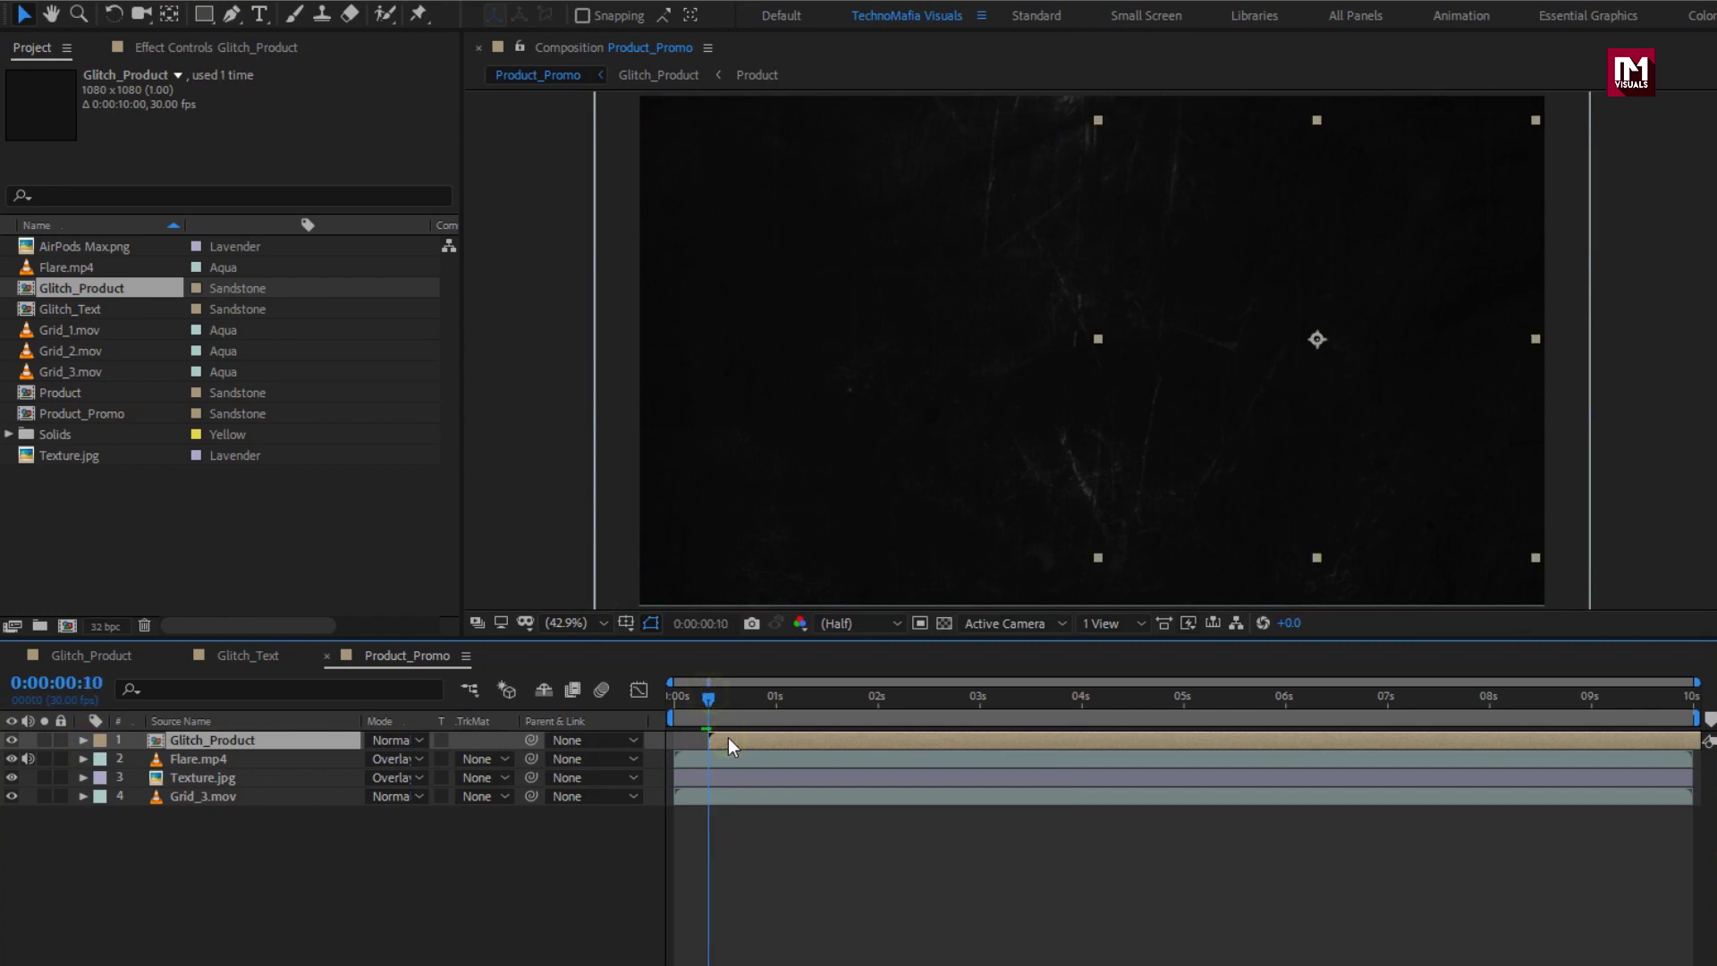
- Add Glitch_Text as the uppermost layer, starting at about 0:00:00:29, and preview its titles up to 0:00:07:11
left_click_drag(77, 306, 274, 737)
left_click_drag(717, 755, 803, 733)
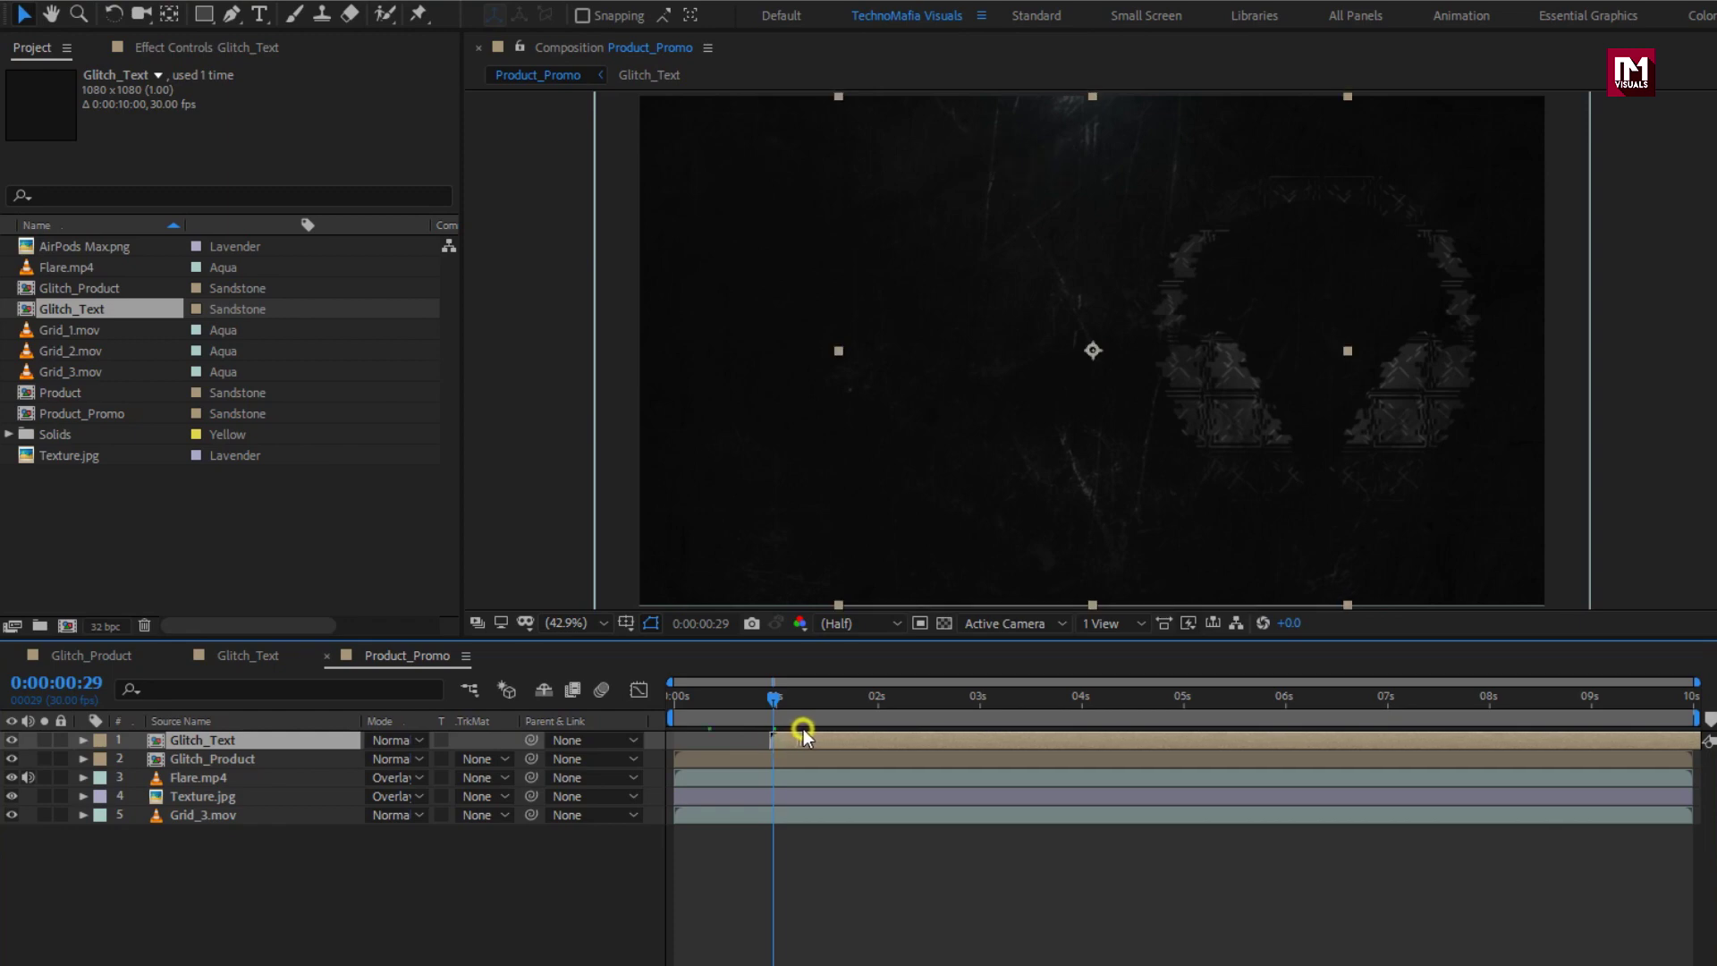
left_click(1009, 701)
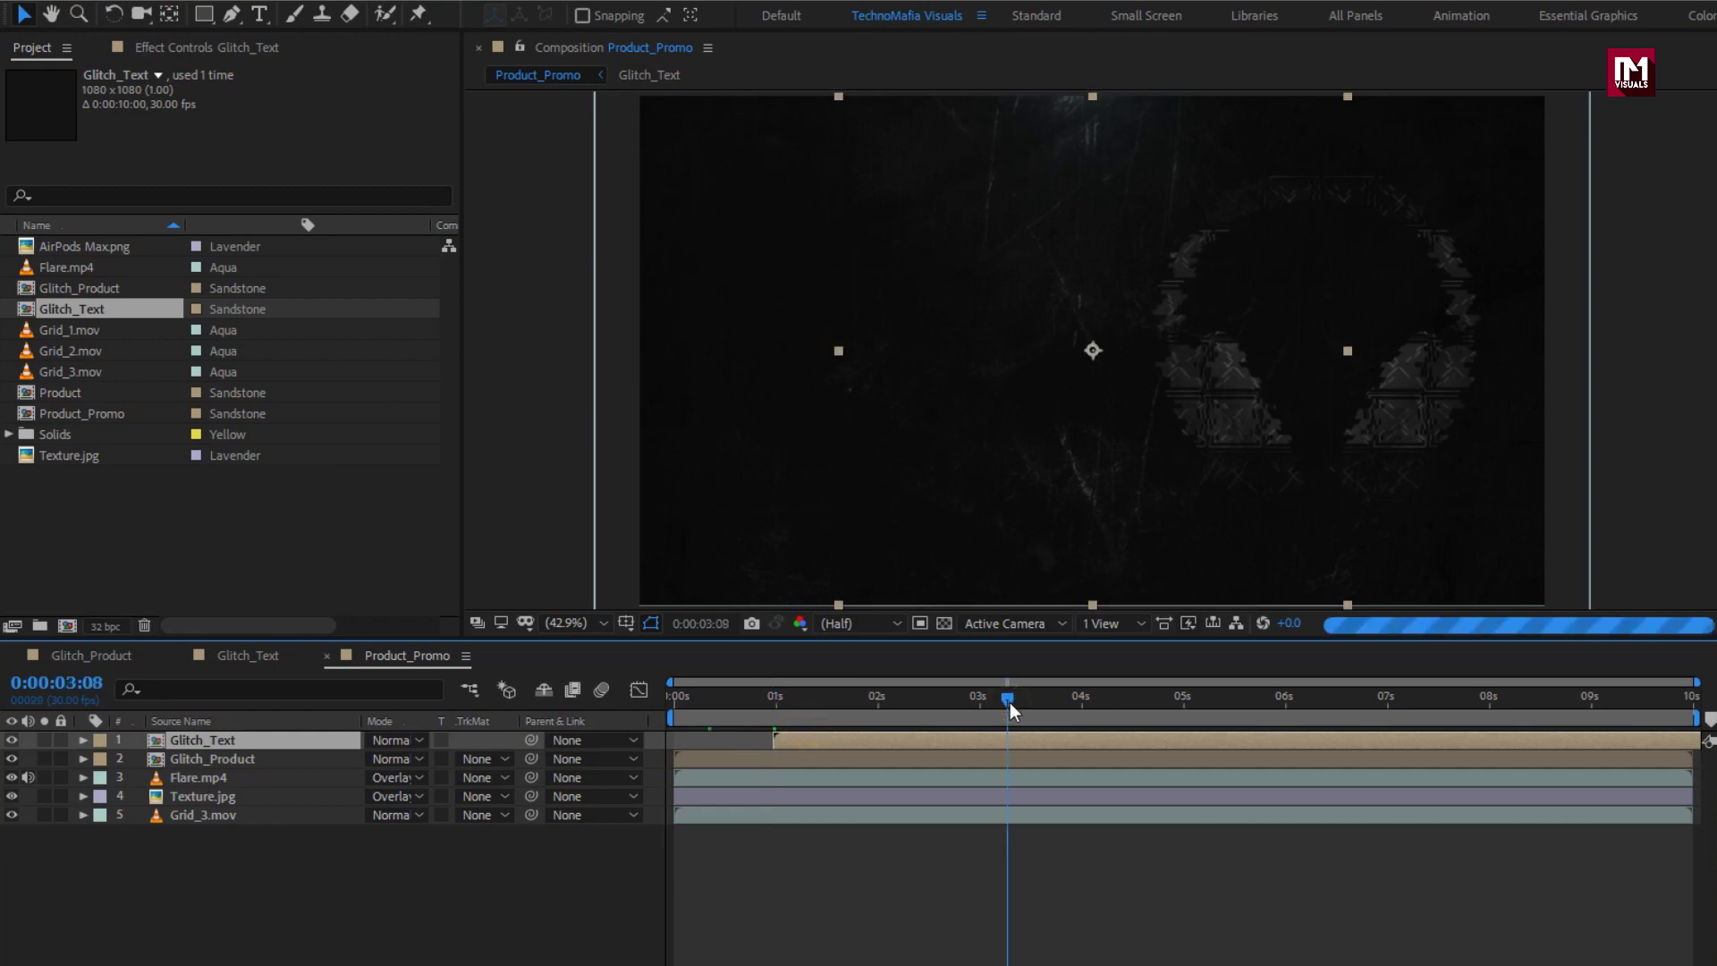
left_click(1125, 701)
left_click(1289, 697)
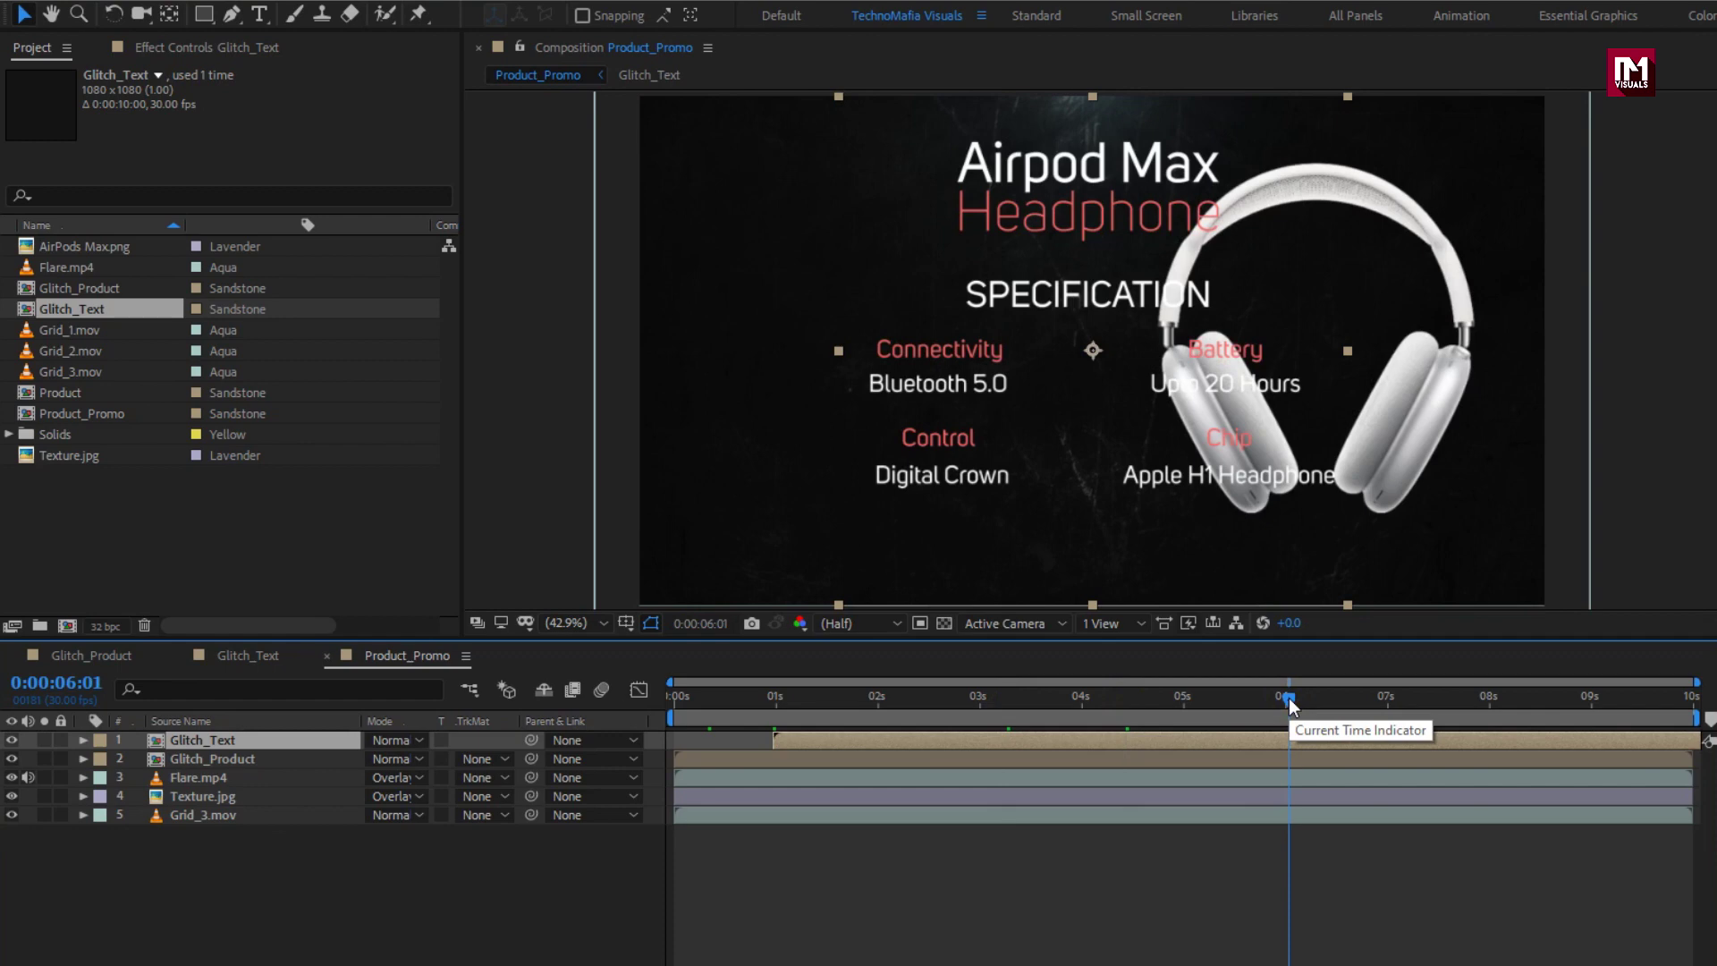
left_click(1425, 706)
- Scale the Glitch_Text layer to 74% and place it in the left half of the frame, beside the headphones
key("s")
left_click_drag(404, 761, 370, 771)
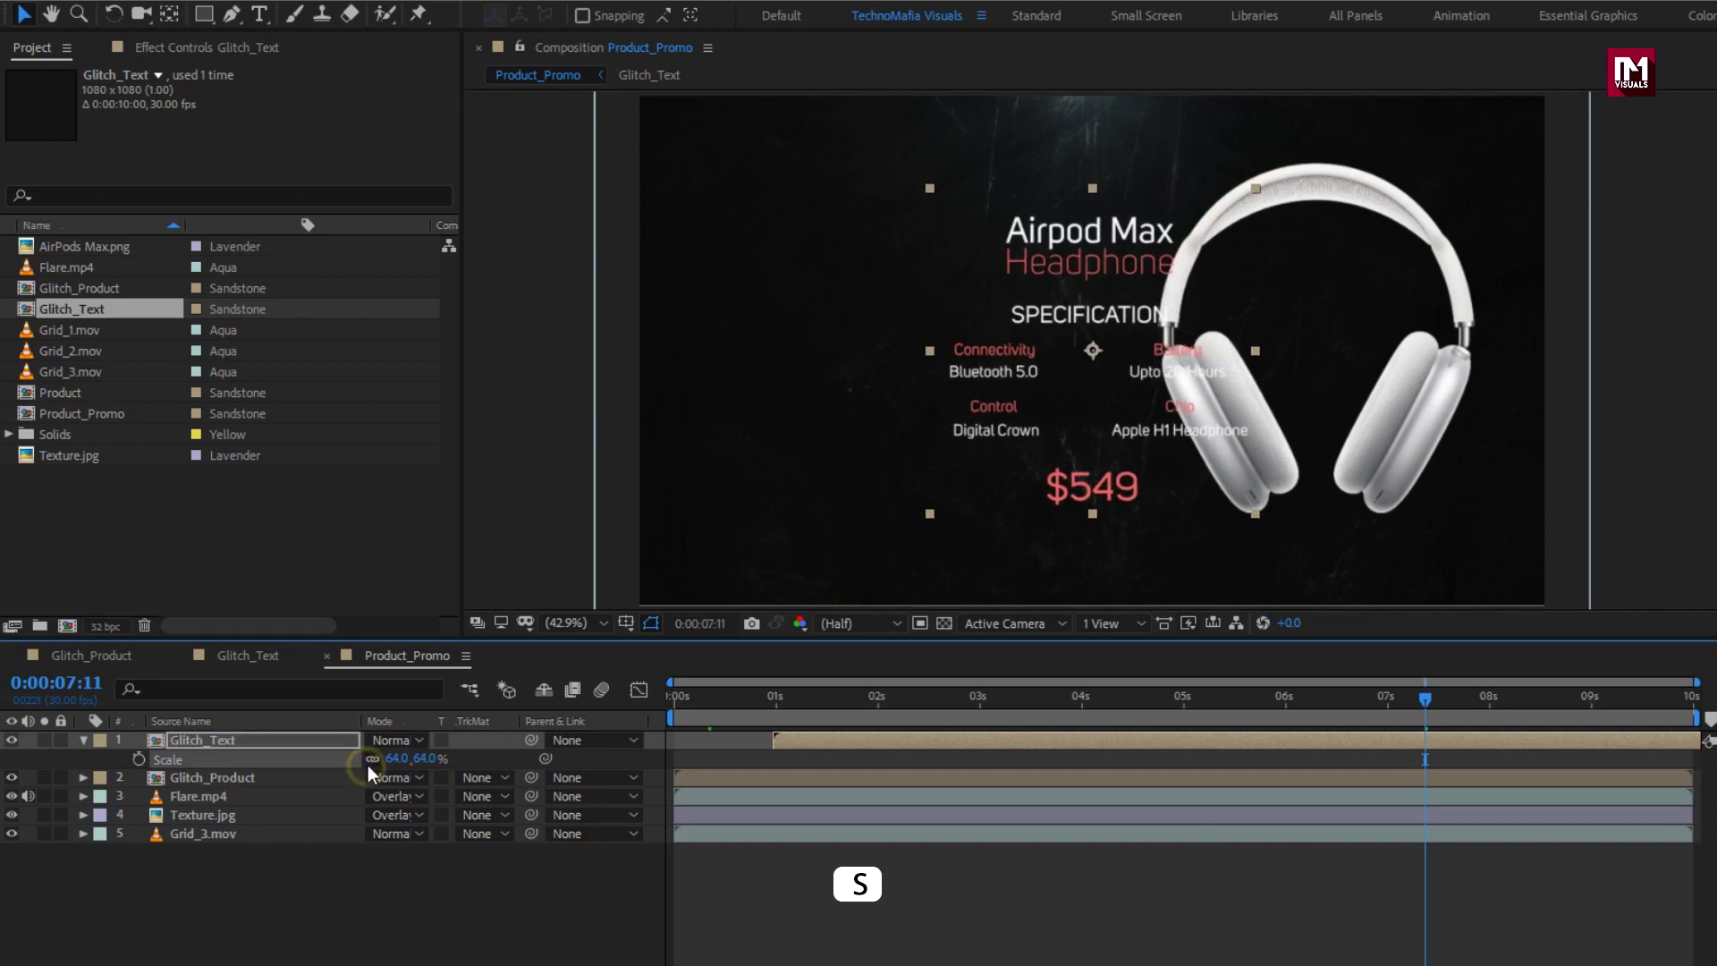
left_click_drag(1028, 421, 834, 412)
left_click_drag(418, 759, 429, 757)
left_click_drag(822, 486, 835, 481)
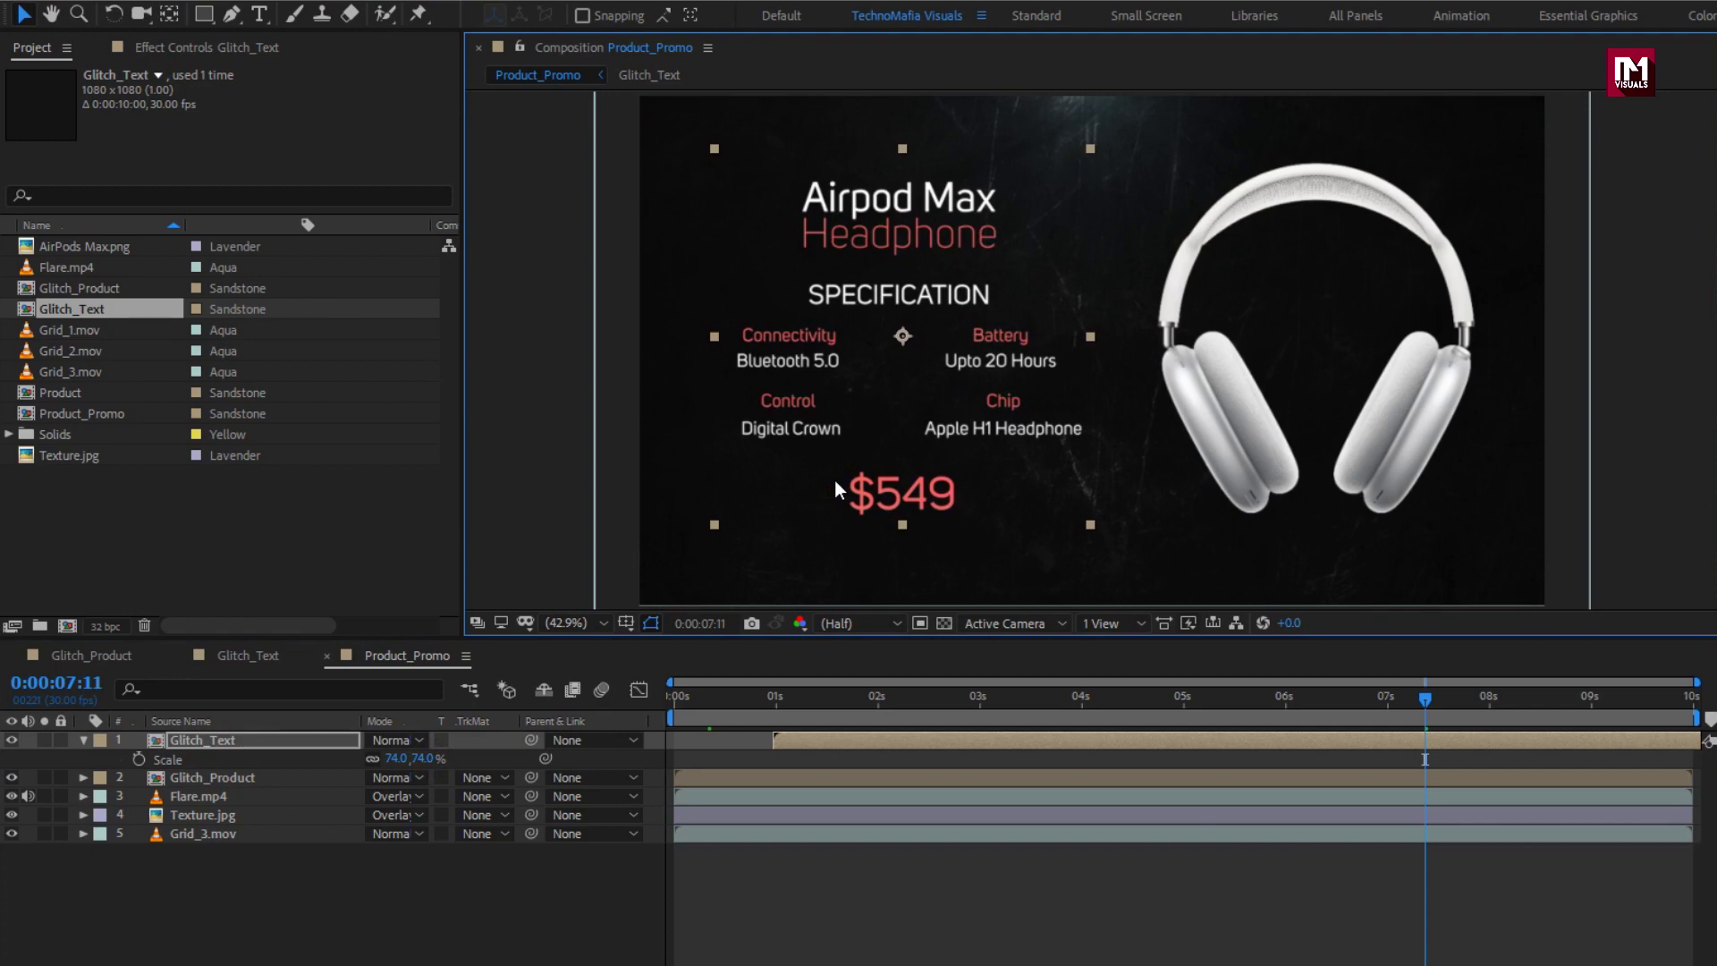
- Add a new adjustment layer above Glitch_Text in Product_Promo
left_click(85, 740)
left_click(259, 882)
right_click(260, 882)
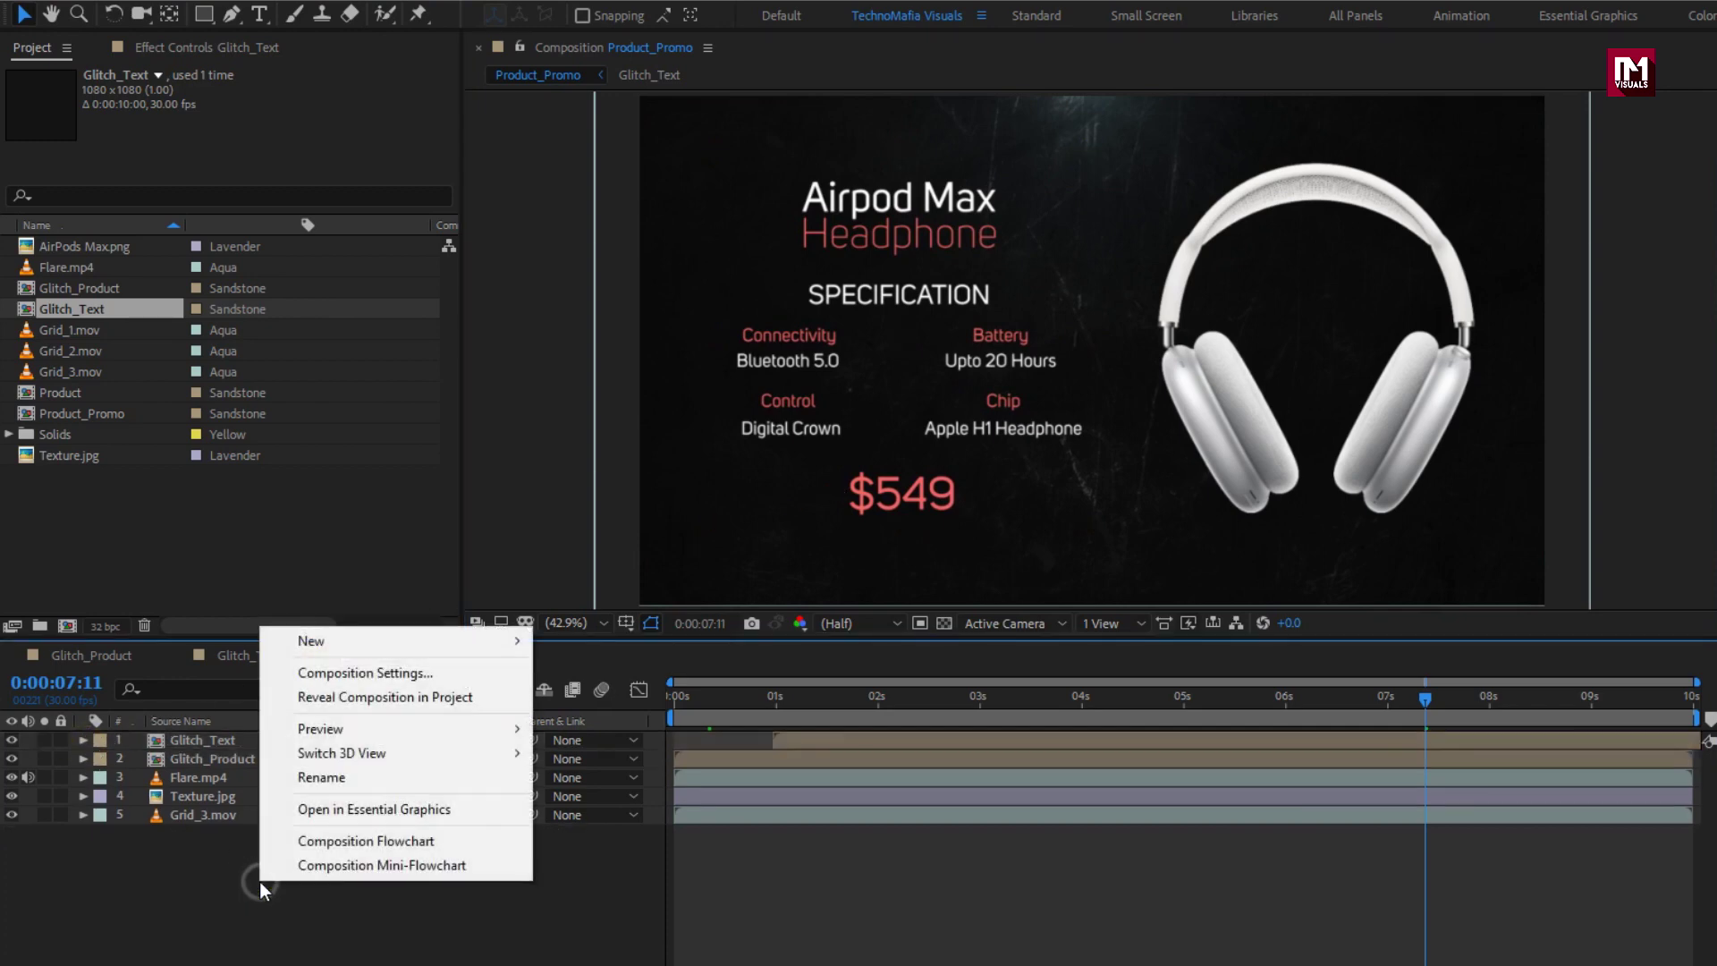
mouse_move(320, 641)
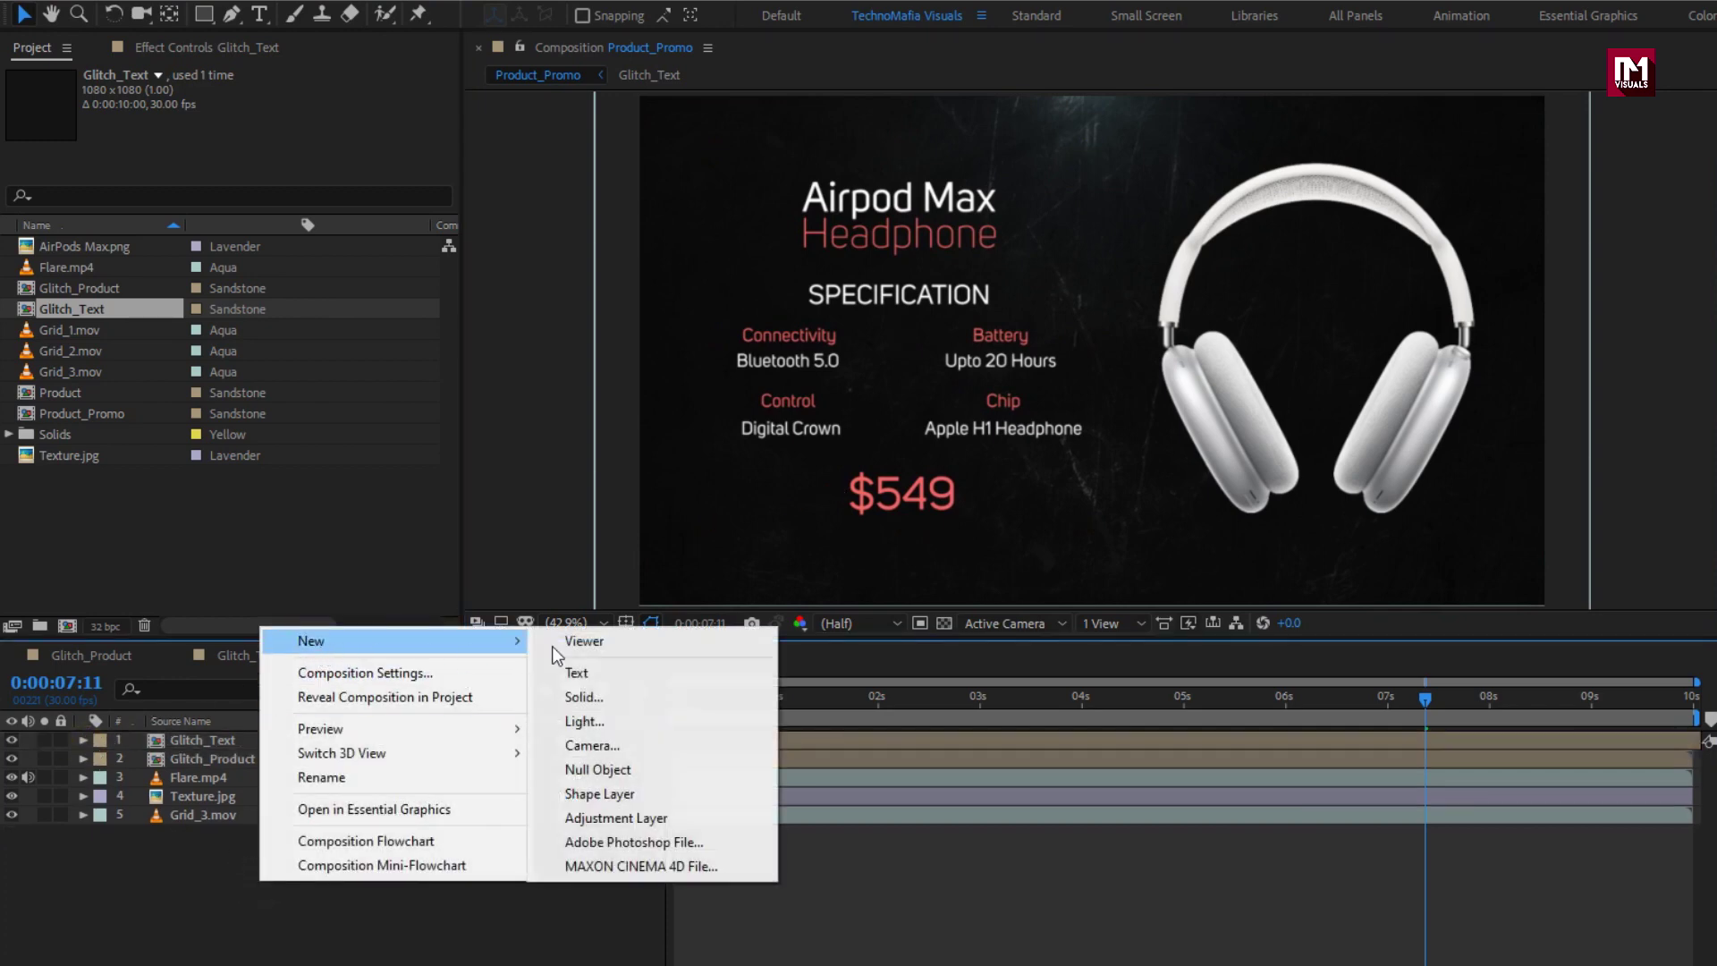
left_click(619, 817)
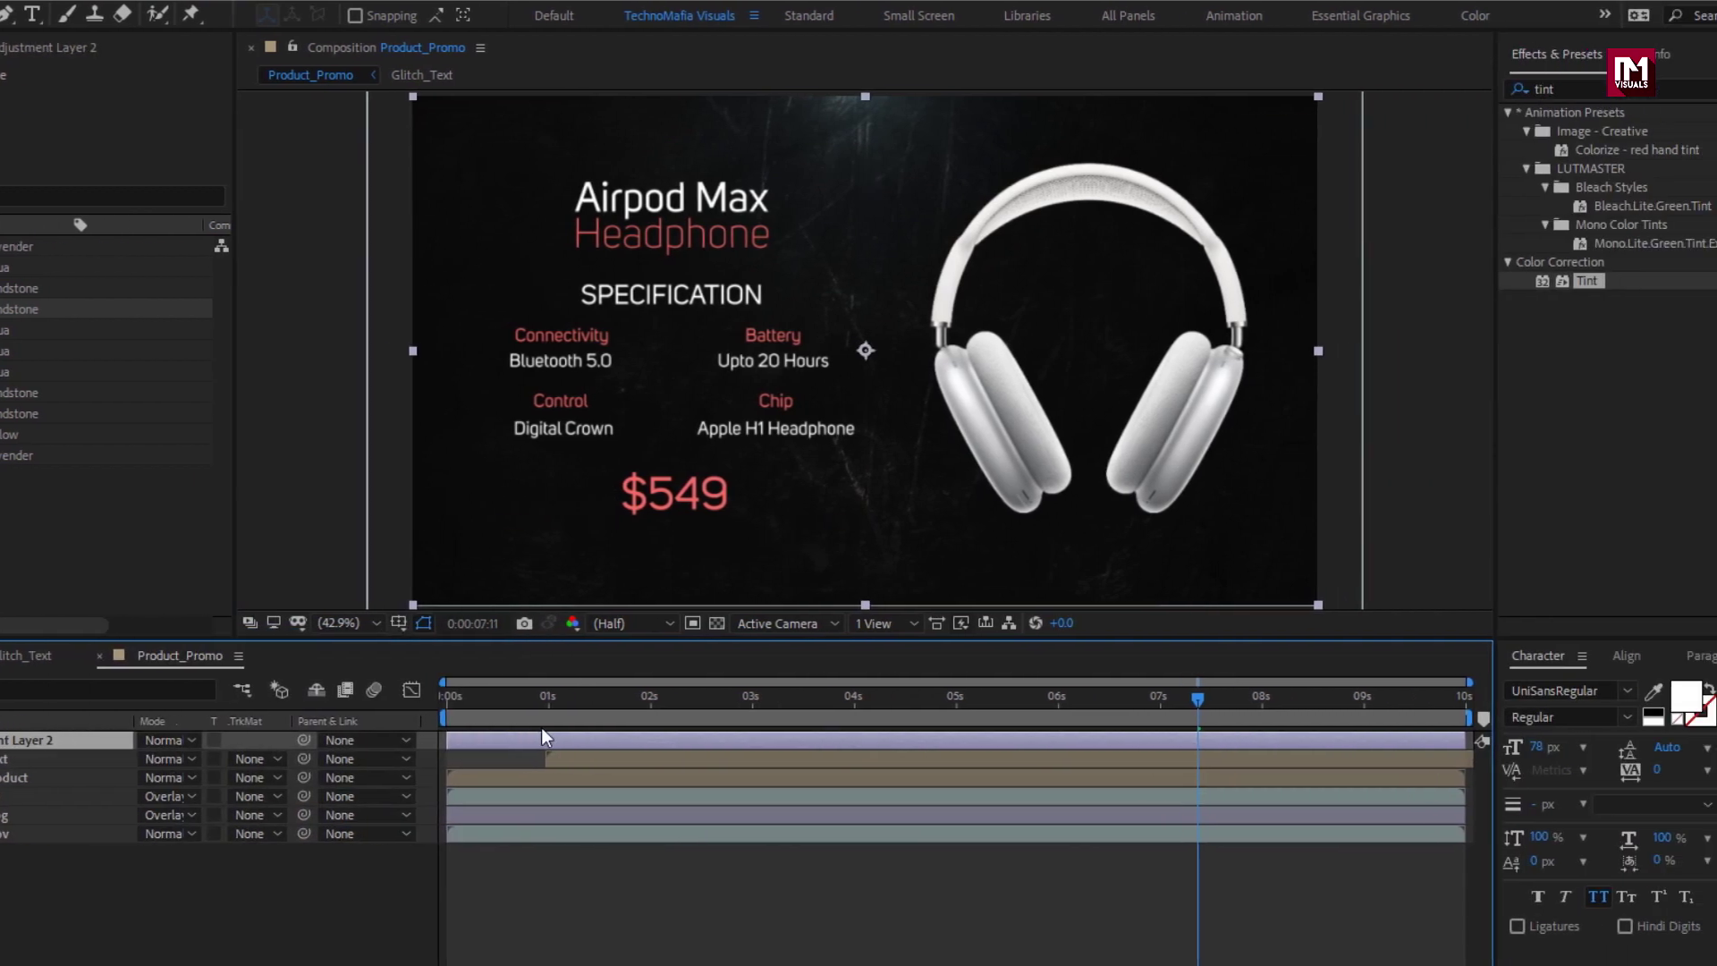
- Search the effects for "ramp" and apply Gradient Ramp to the new adjustment layer
left_click(1407, 97)
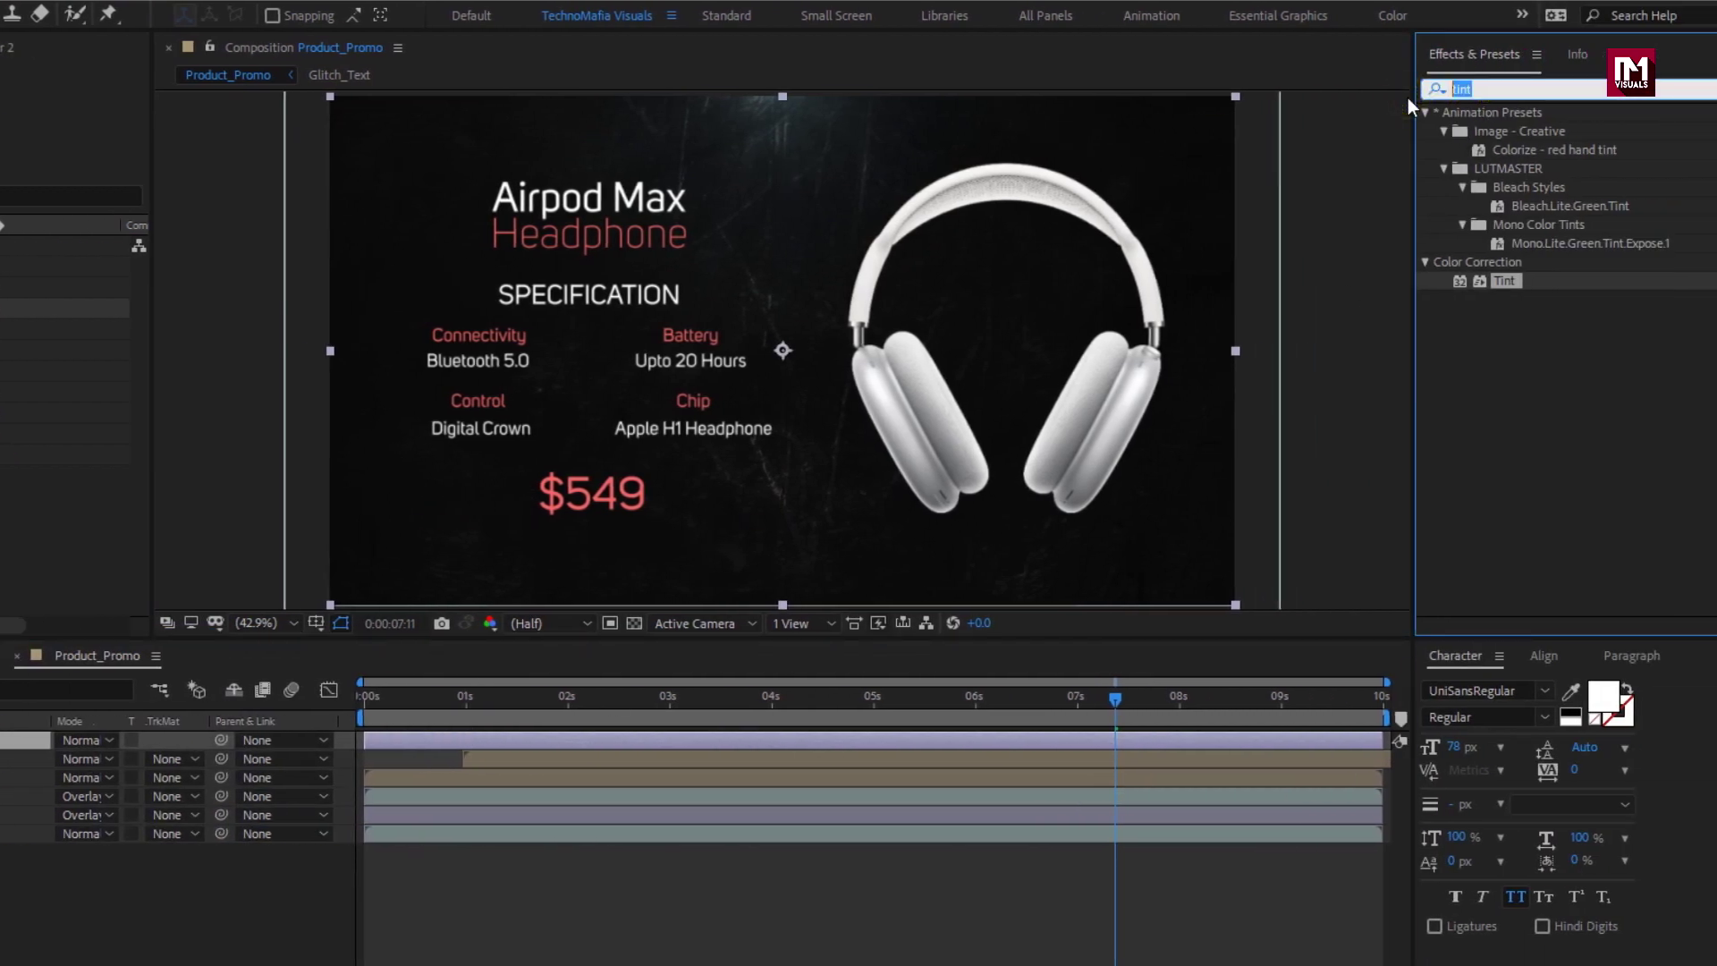
type("ramp")
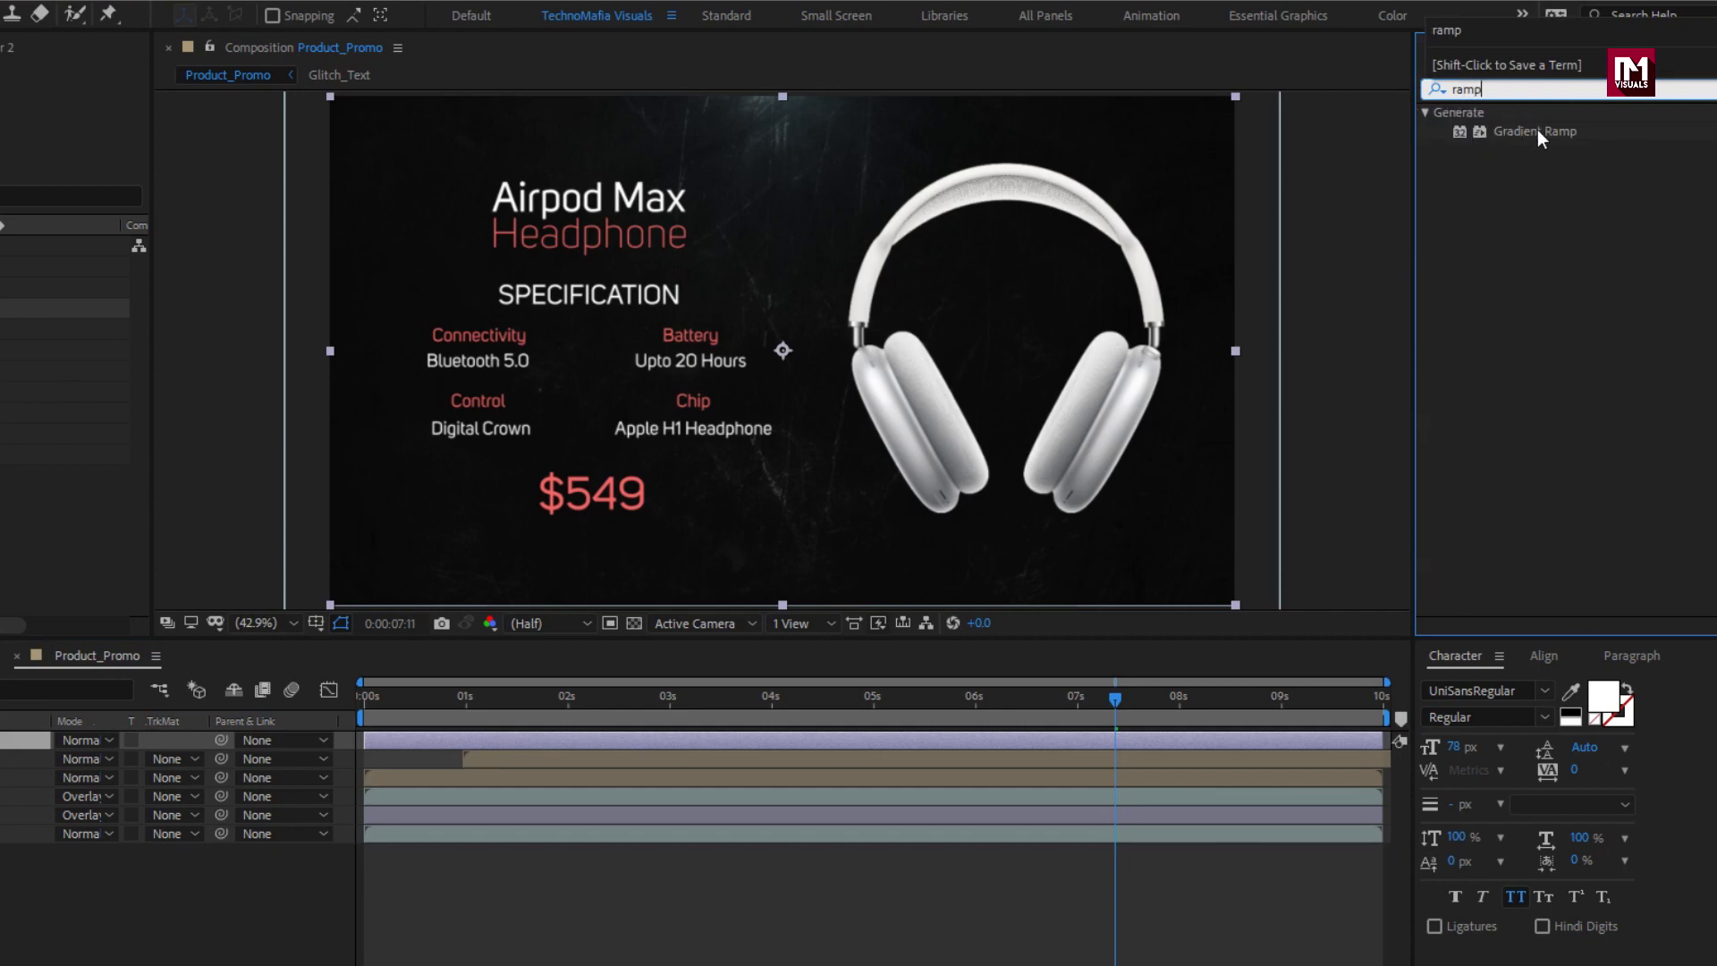
left_click(1539, 131)
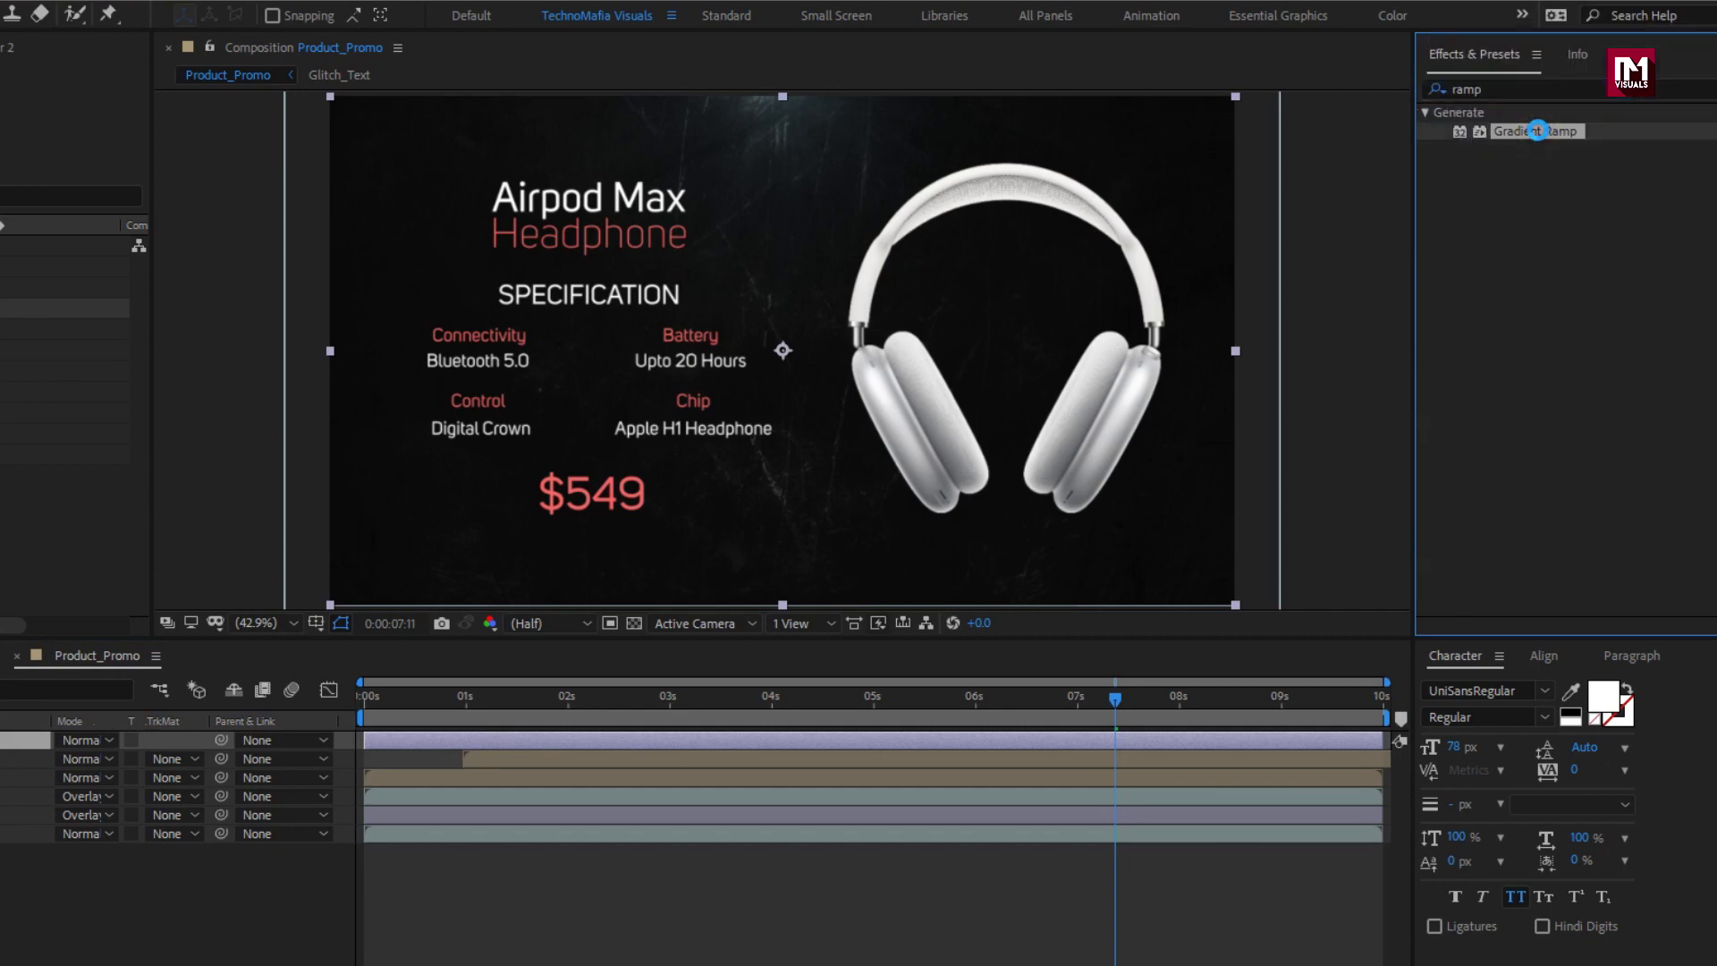
double_click(1539, 132)
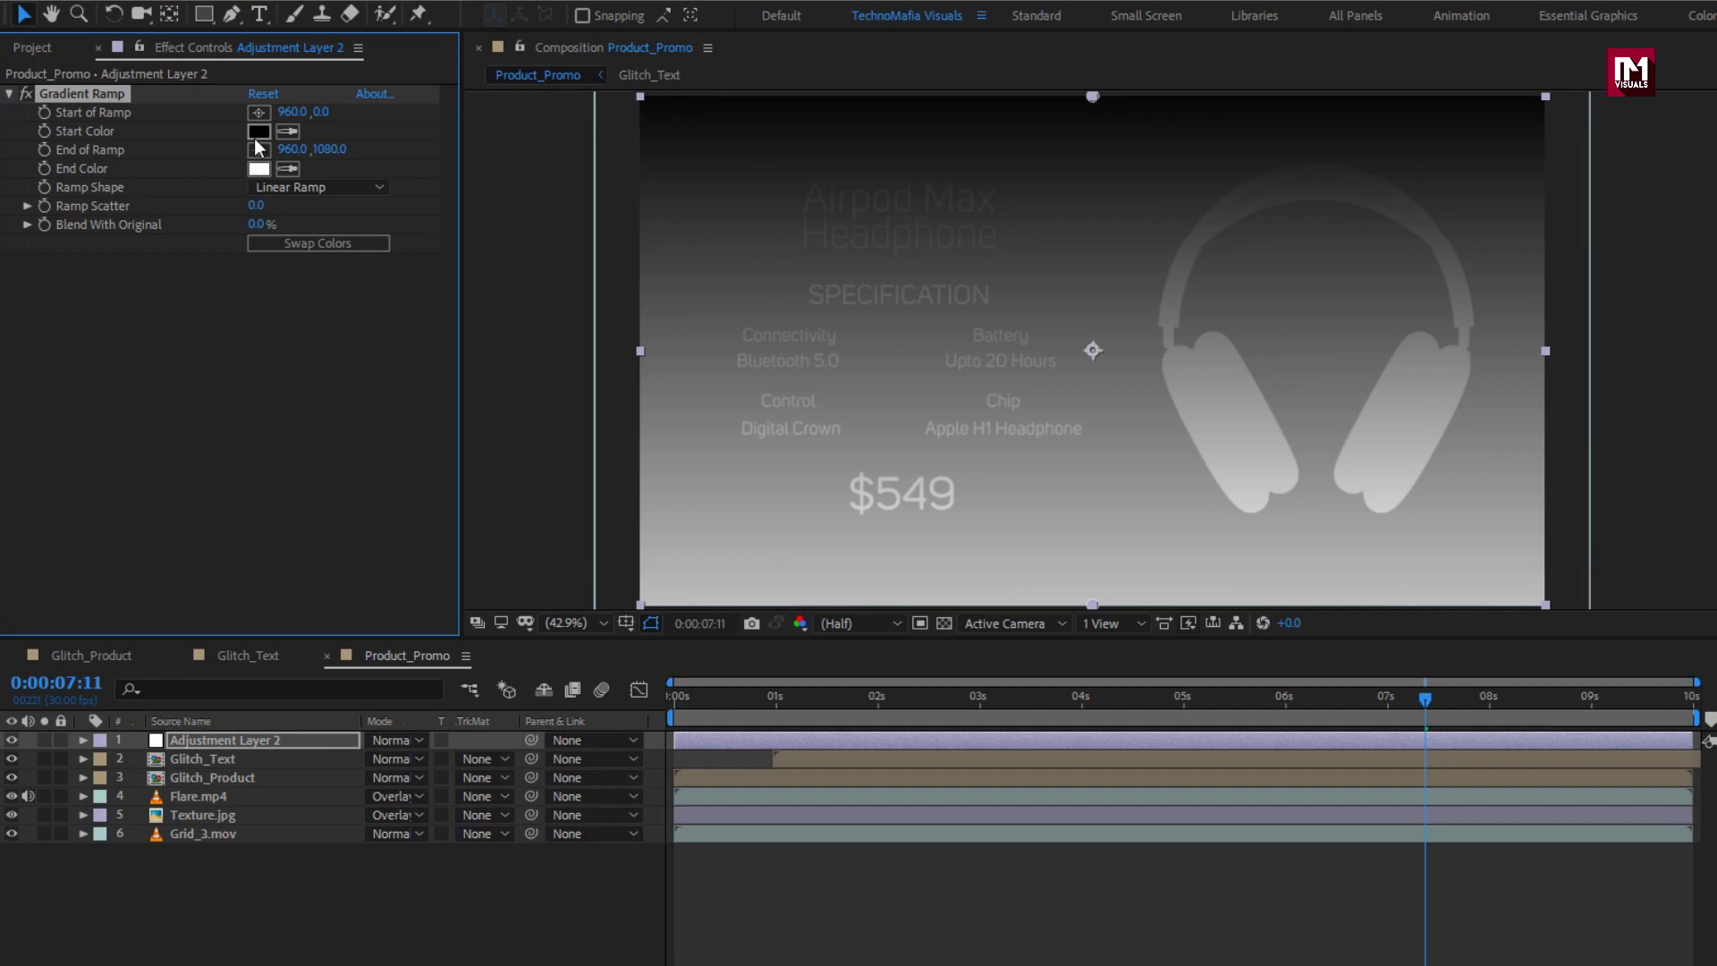
- Set the Gradient Ramp's start color to light blue 7FCCF8 and its end color to bright turquoise
left_click(256, 133)
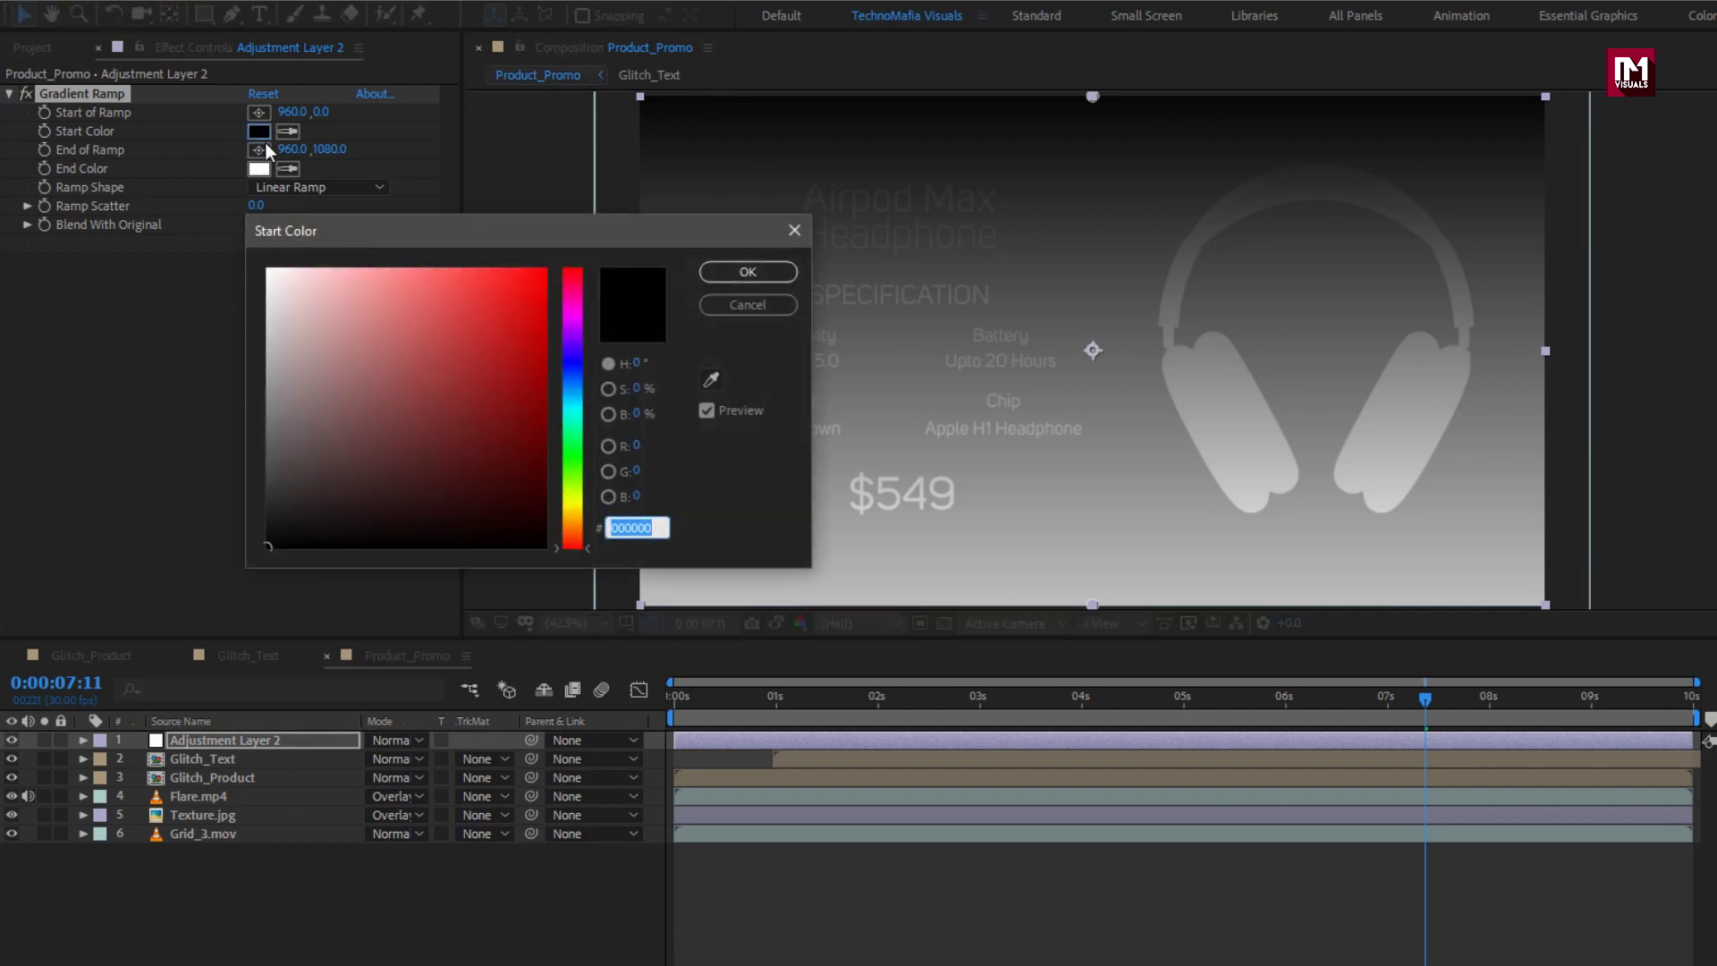
left_click_drag(567, 384, 566, 390)
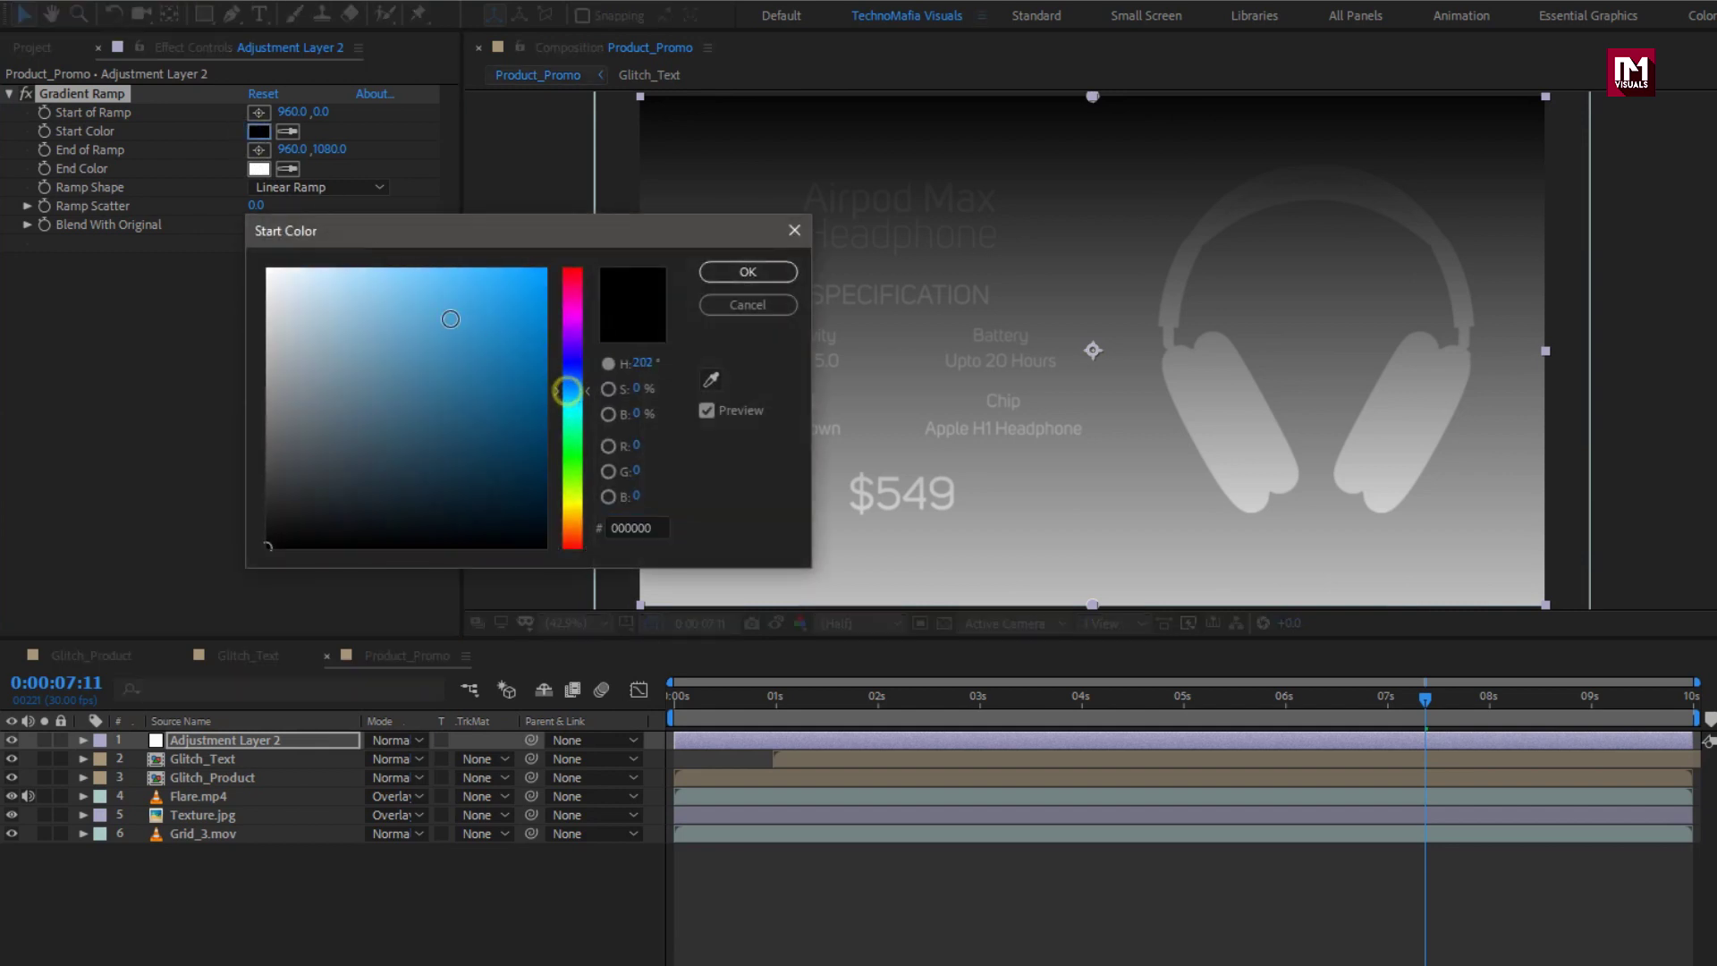
left_click_drag(371, 285, 400, 275)
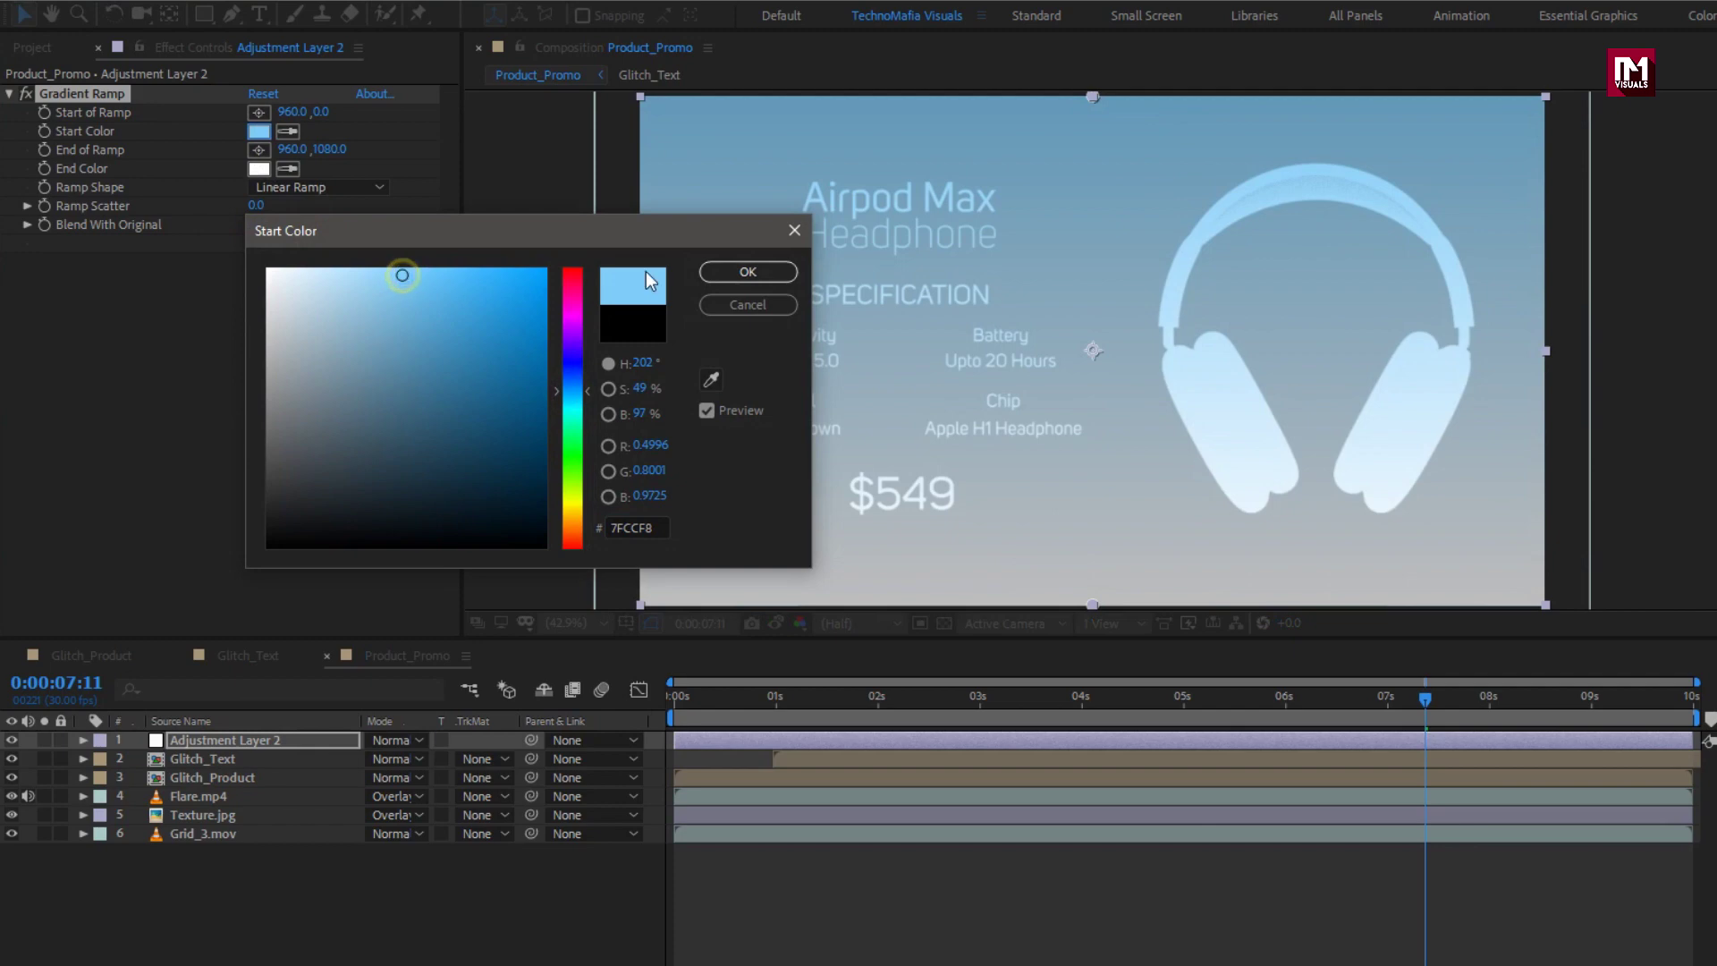
left_click(741, 270)
left_click(258, 171)
left_click_drag(580, 423, 575, 417)
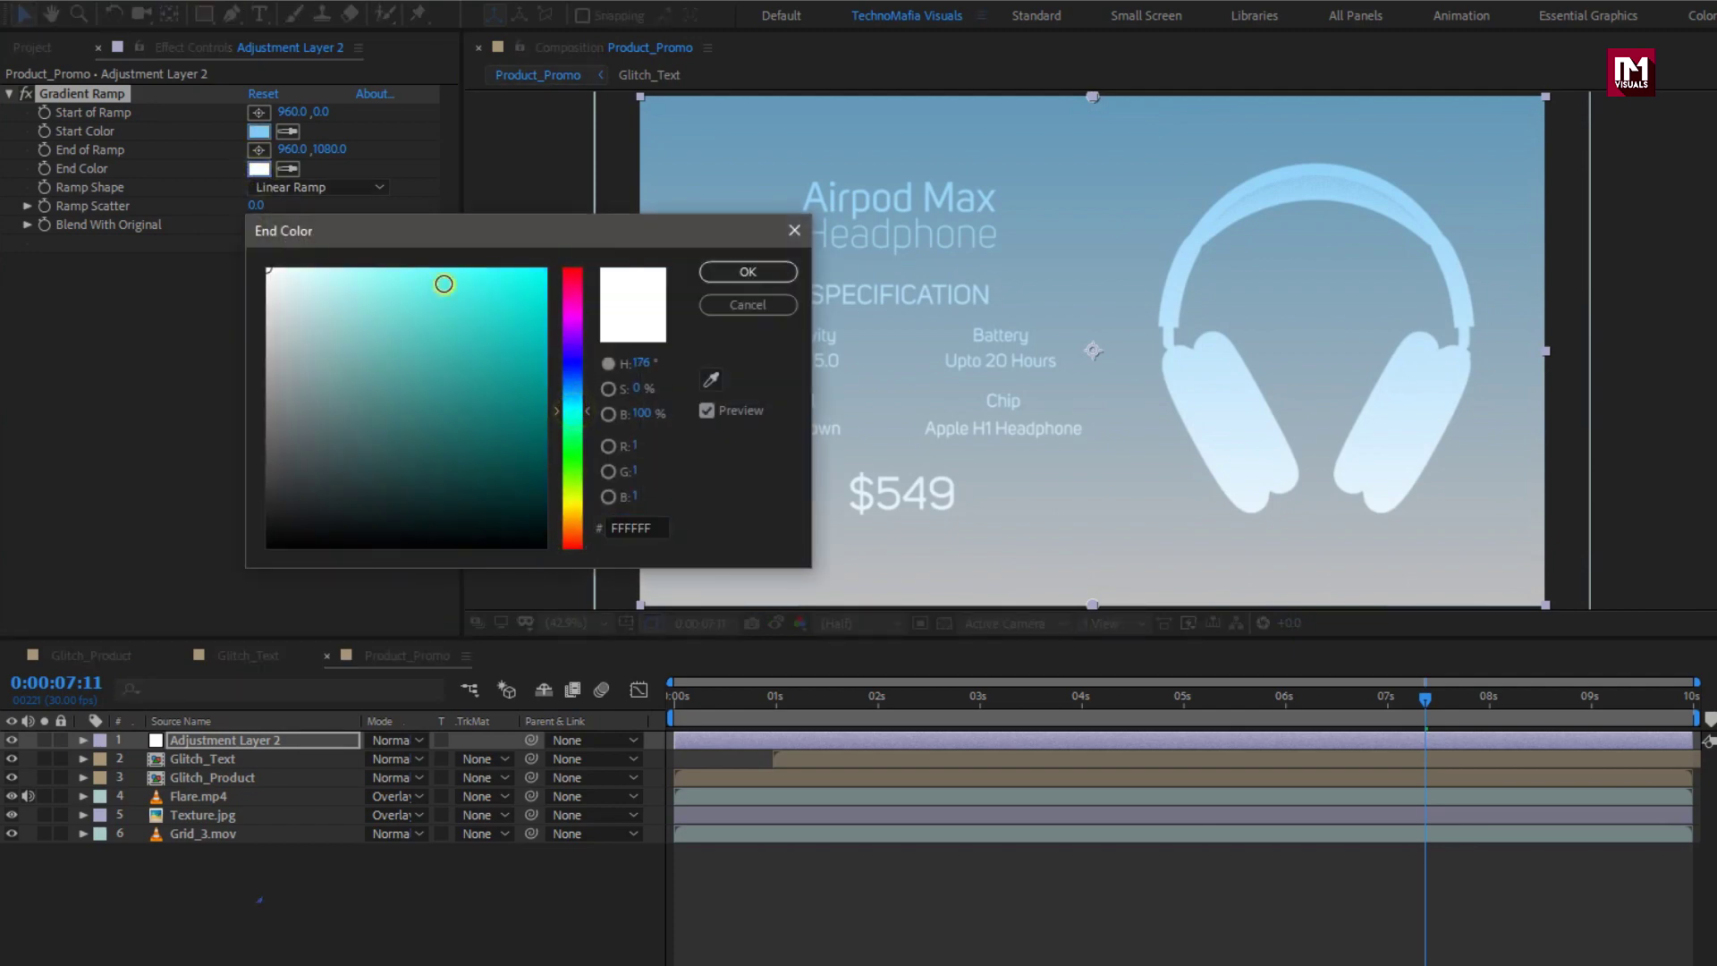
left_click(444, 284)
left_click(724, 275)
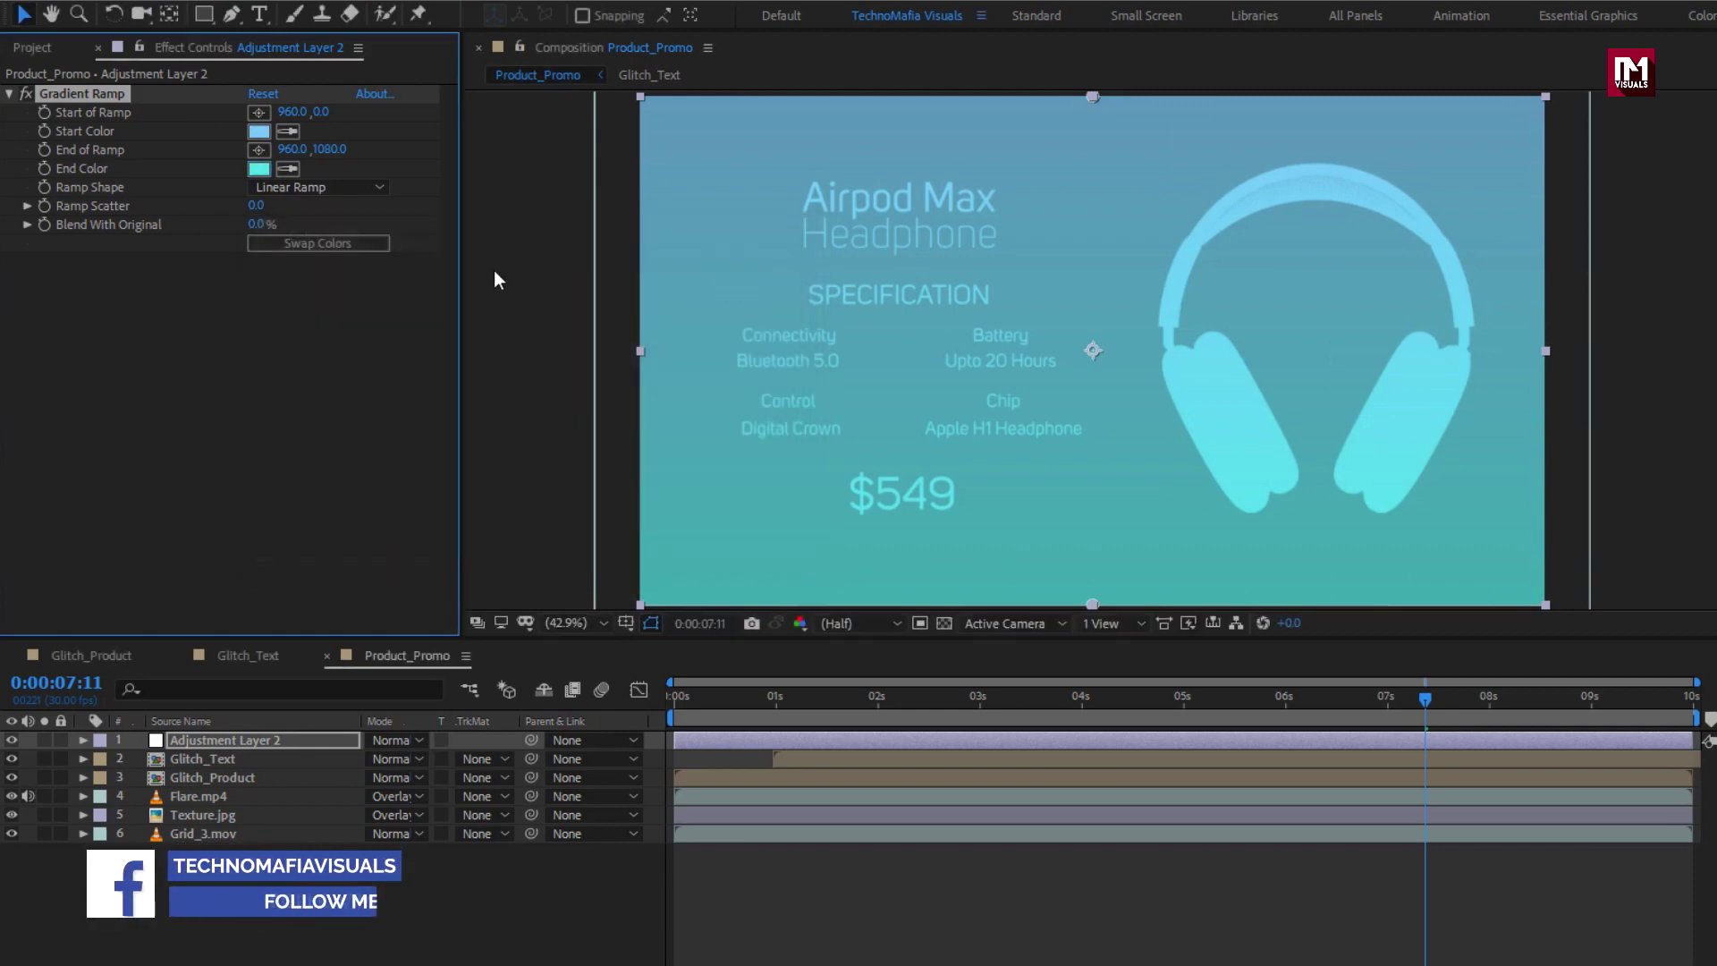
- Make the gradient a Radial Ramp ending at the frame's lower-right corner, with Ramp Scatter 300
left_click(272, 187)
left_click(291, 237)
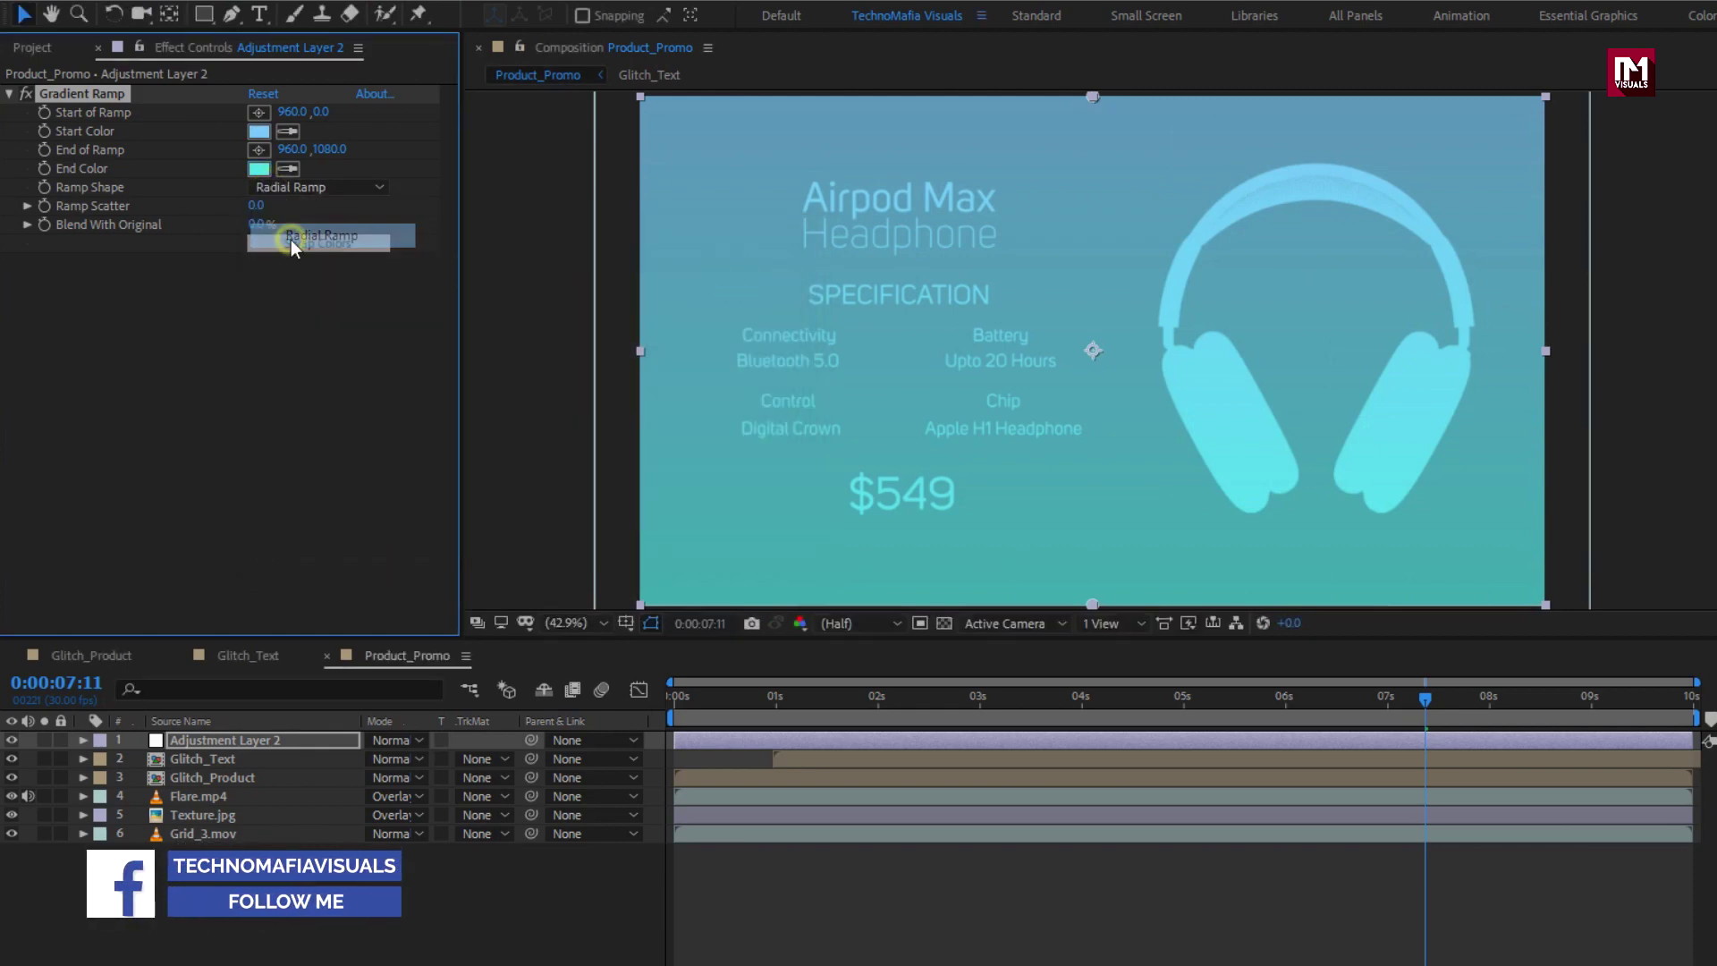
left_click(257, 112)
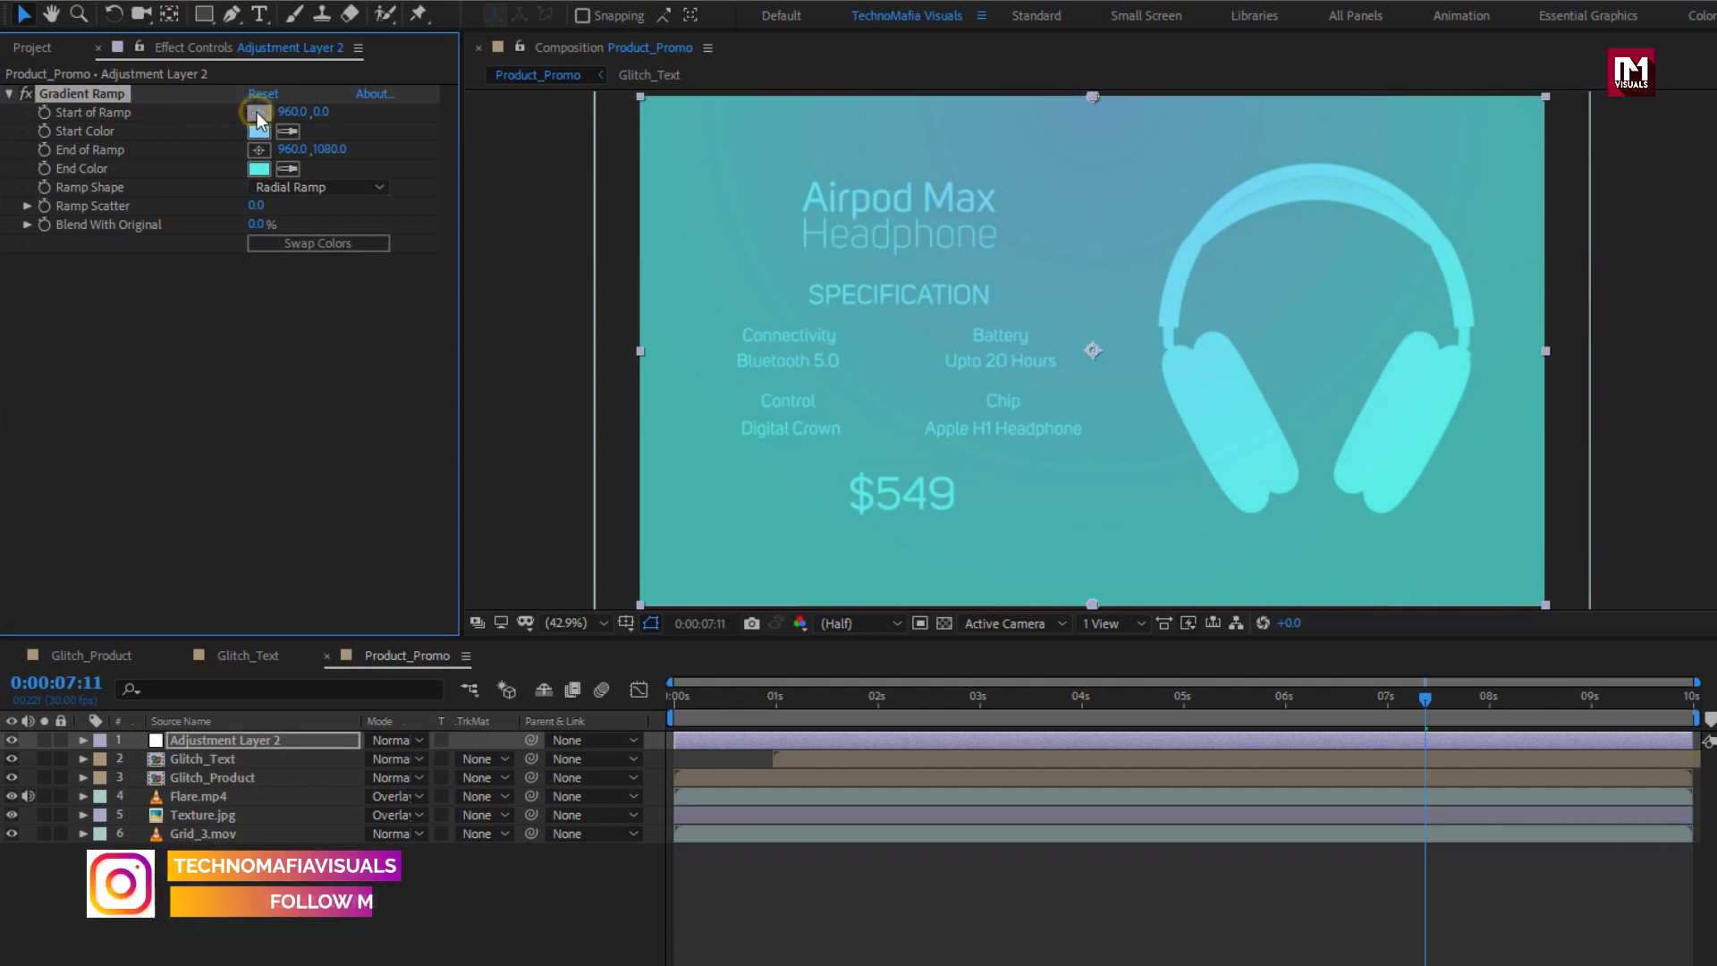
left_click(259, 149)
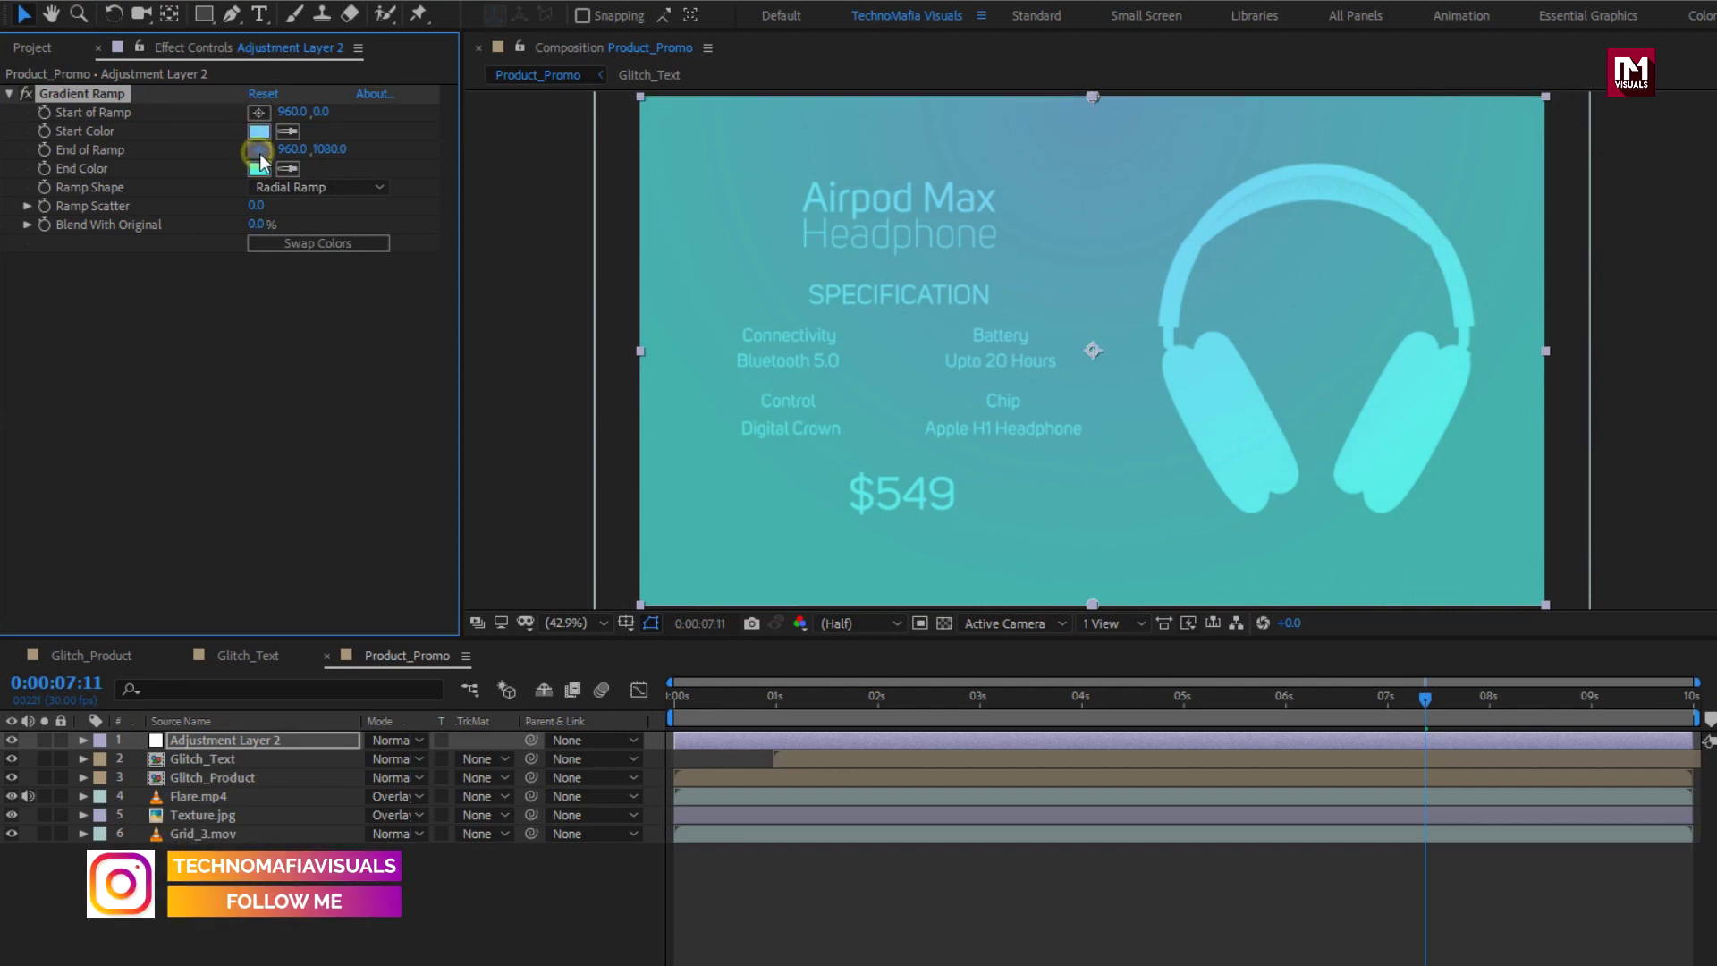
left_click(1544, 605)
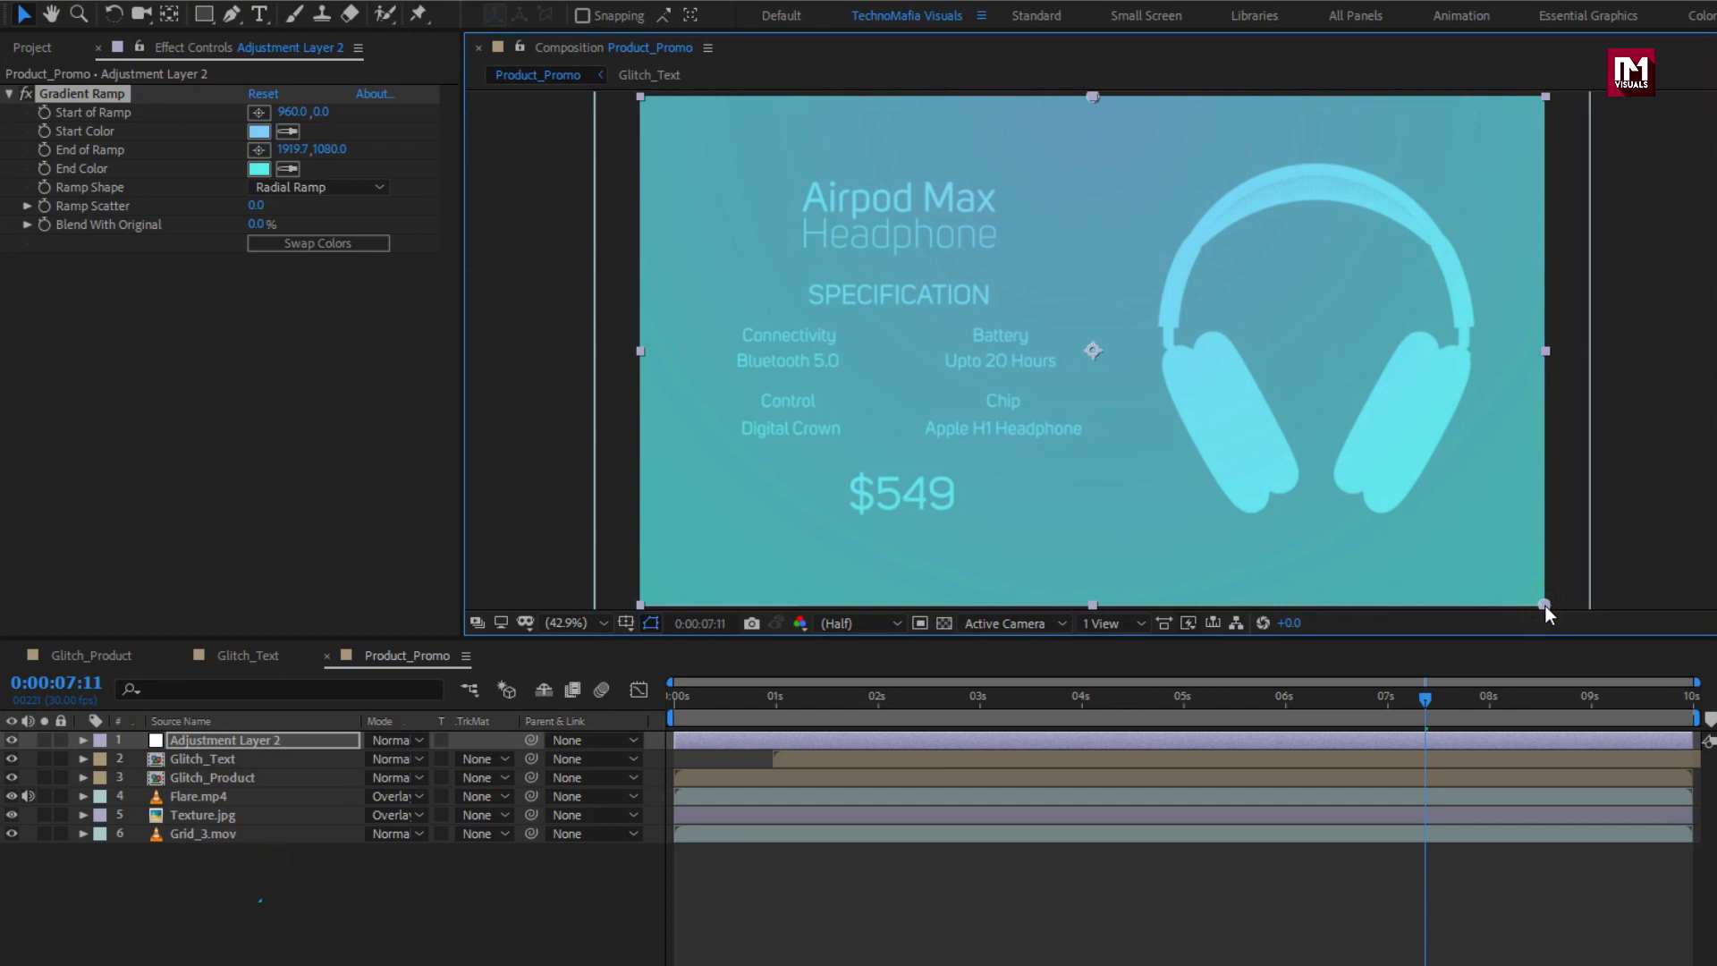
left_click(256, 206)
type("300")
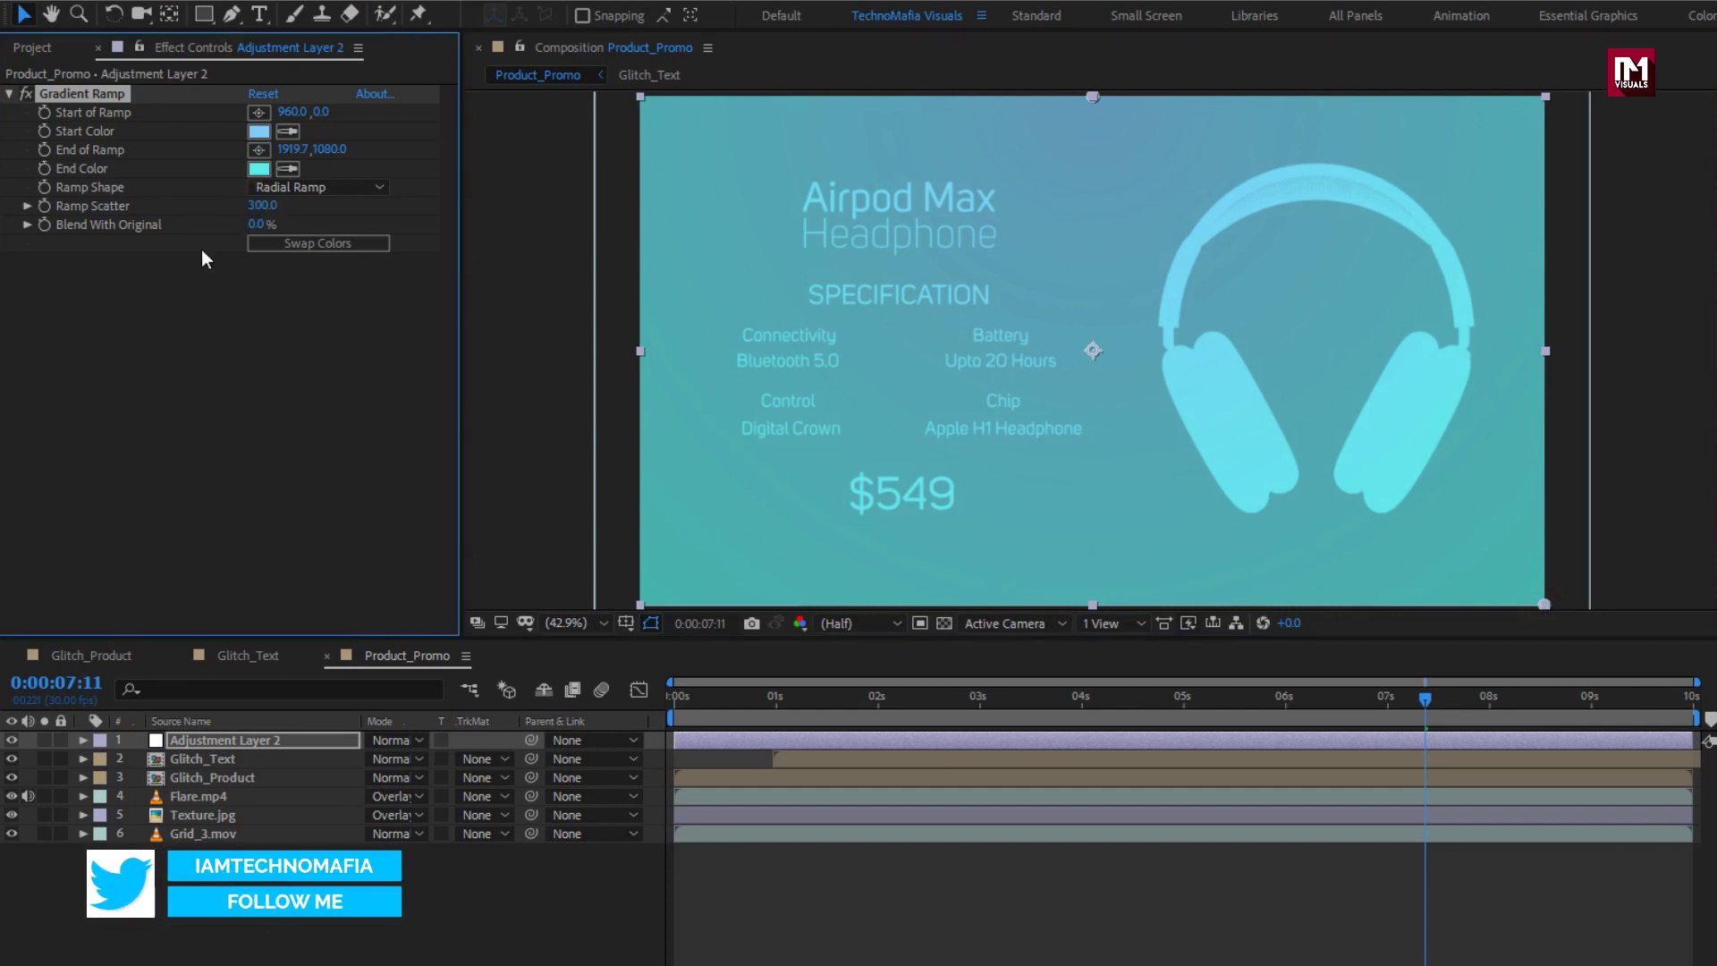
- Set the adjustment layer's opacity to 30% and its blending mode to Screen
left_click(243, 746)
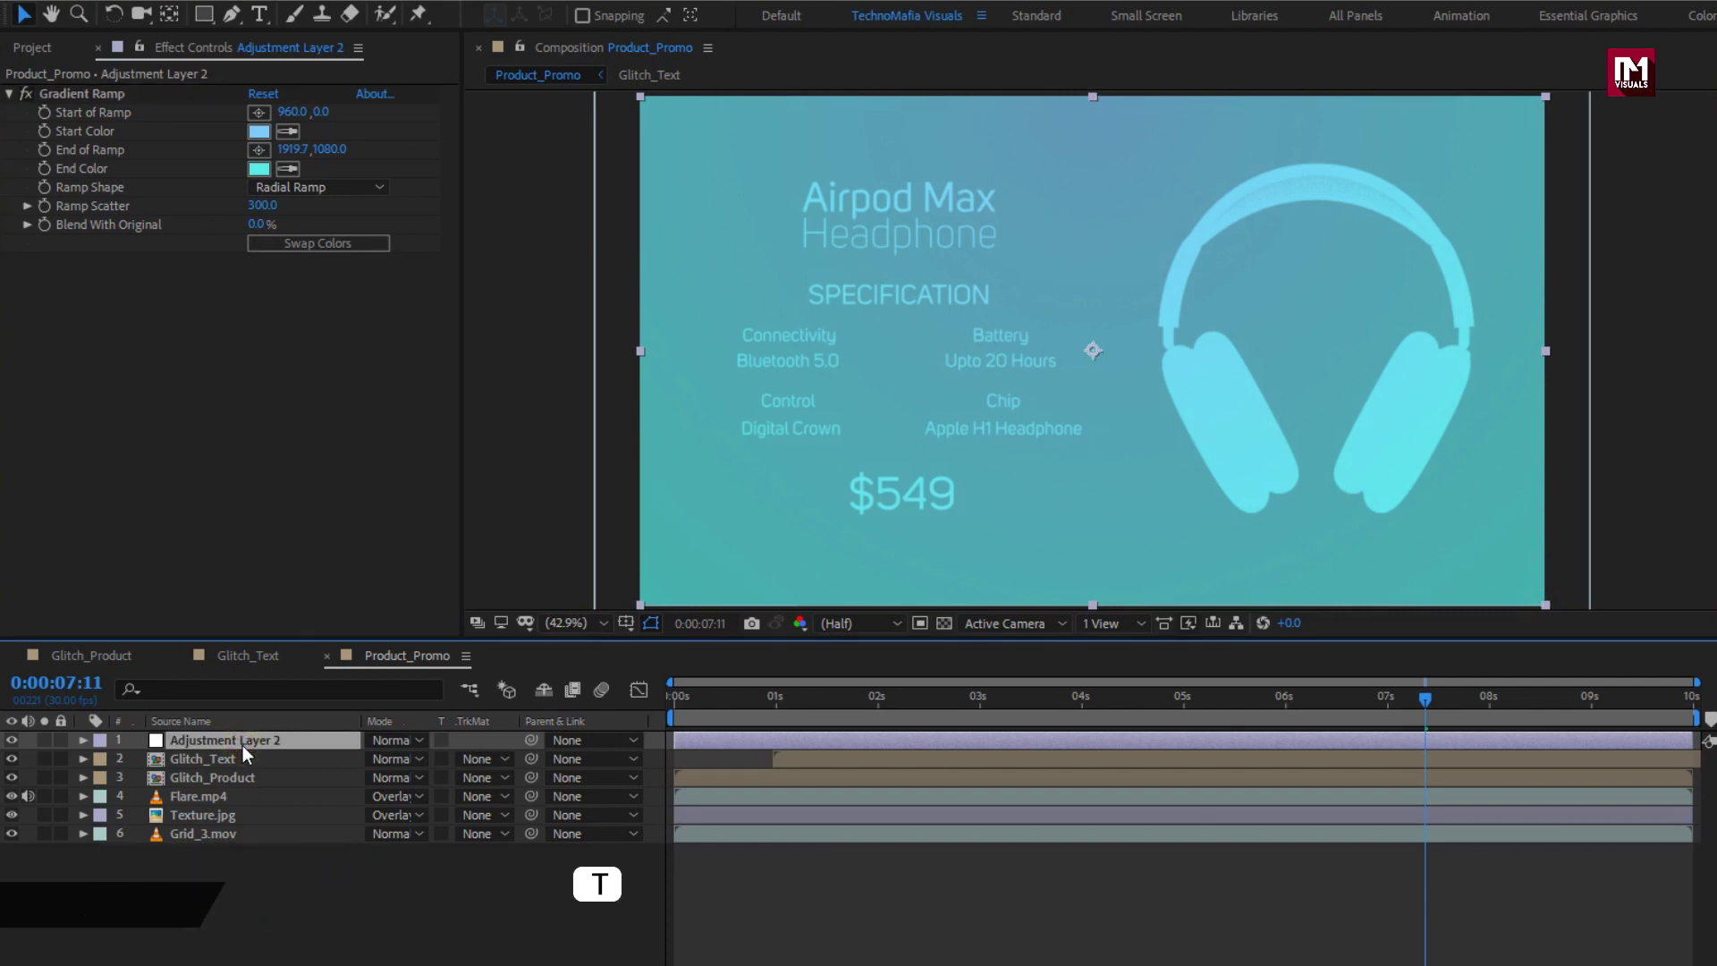
key("t")
left_click(377, 754)
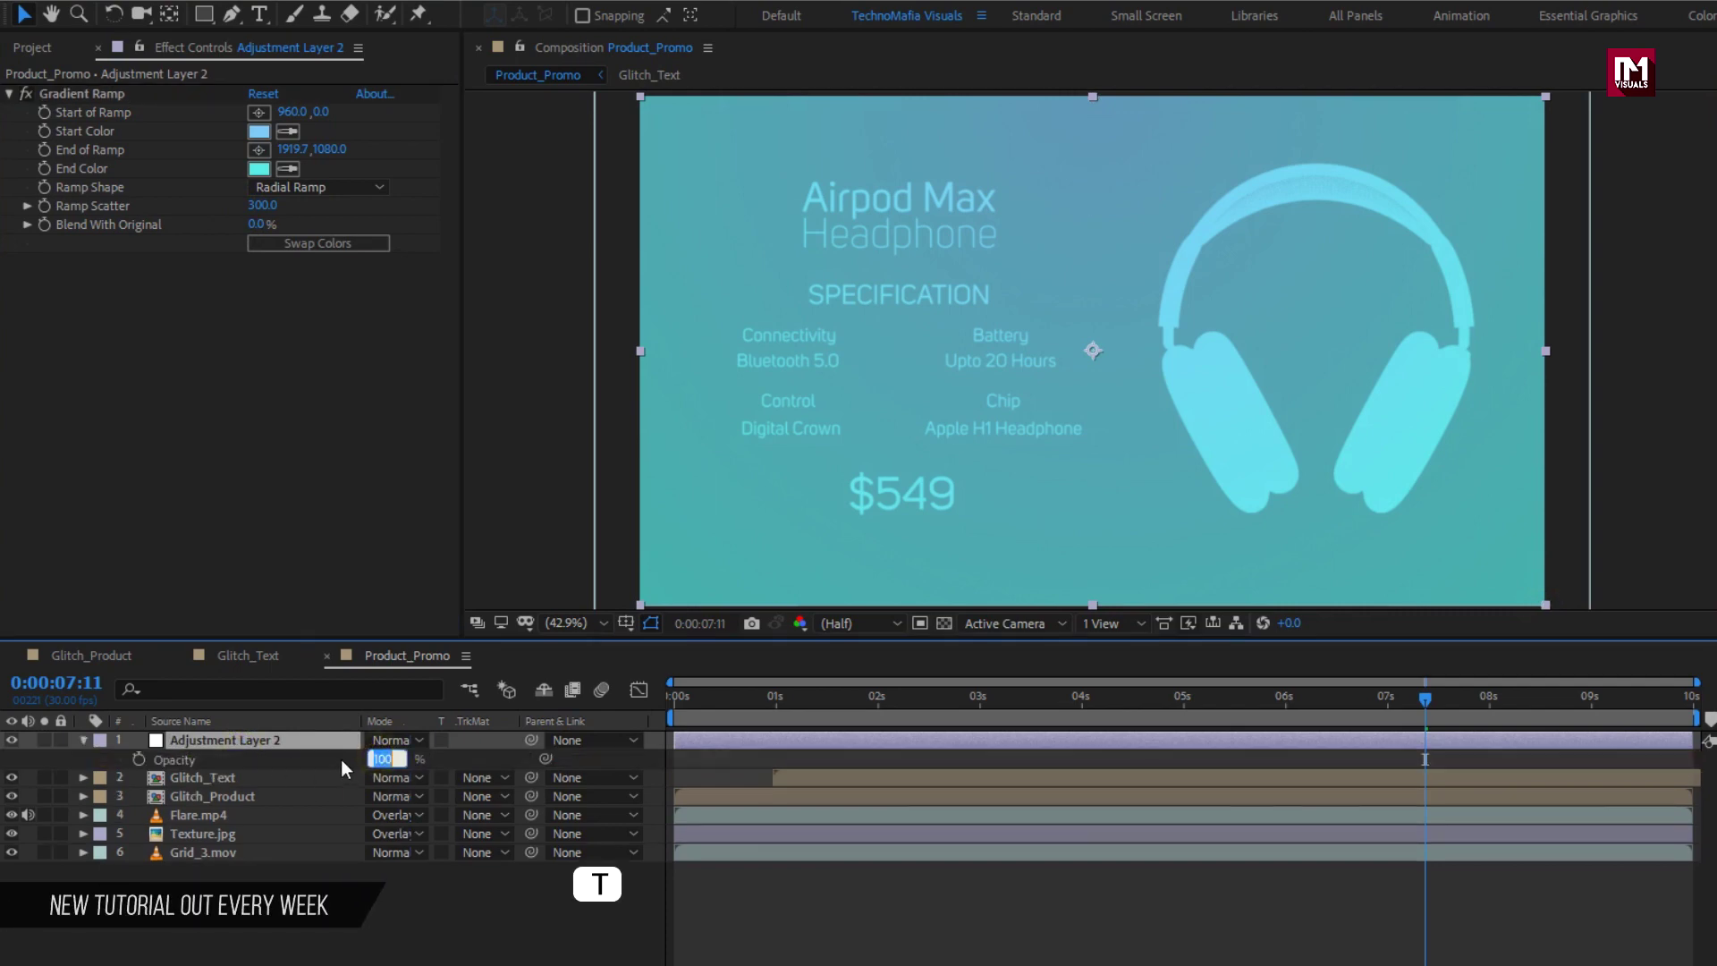
type("30")
key("Return")
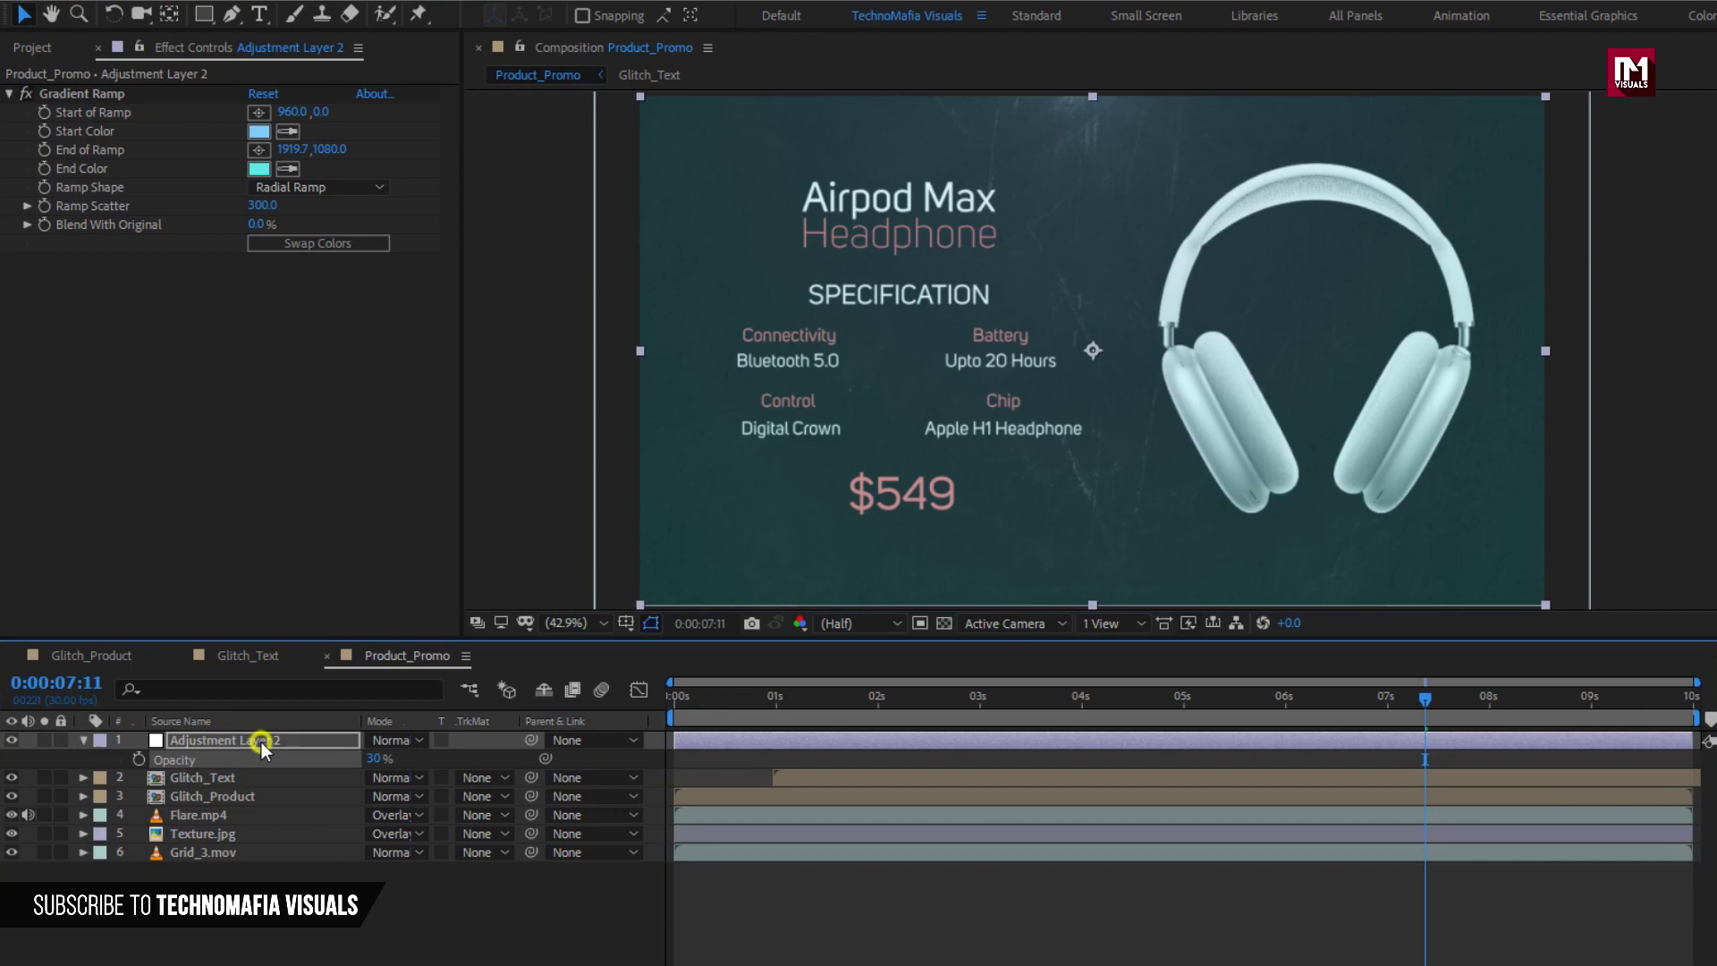
left_click(83, 740)
left_click(390, 742)
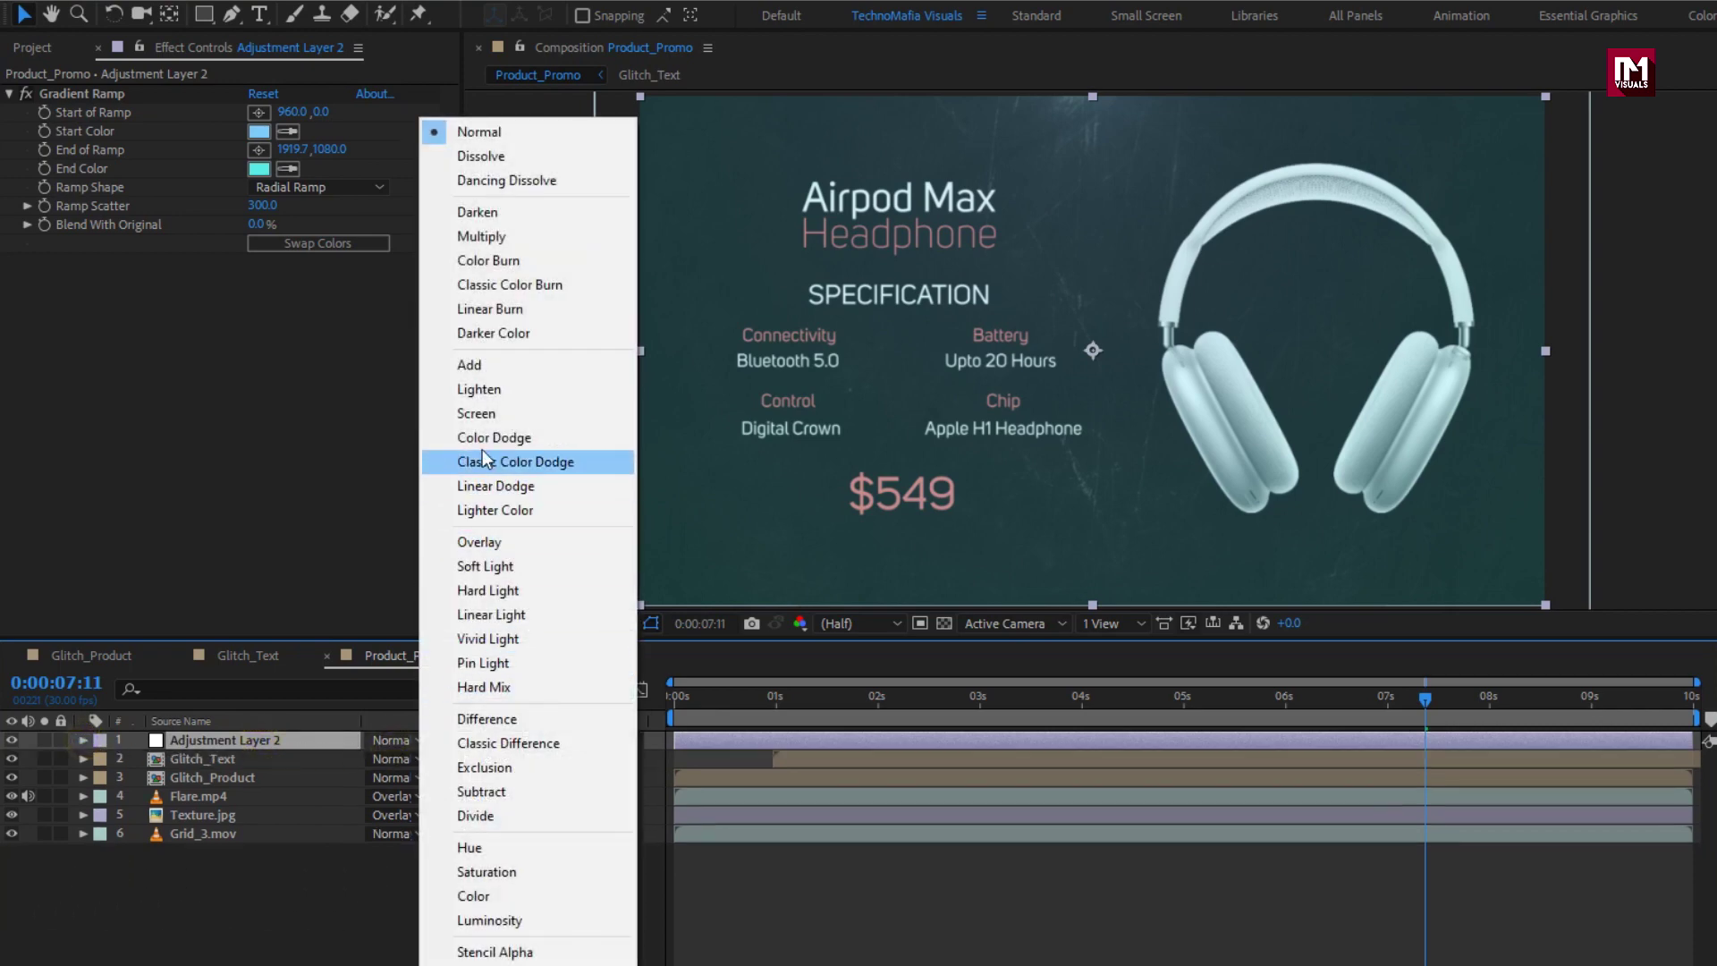
left_click(477, 414)
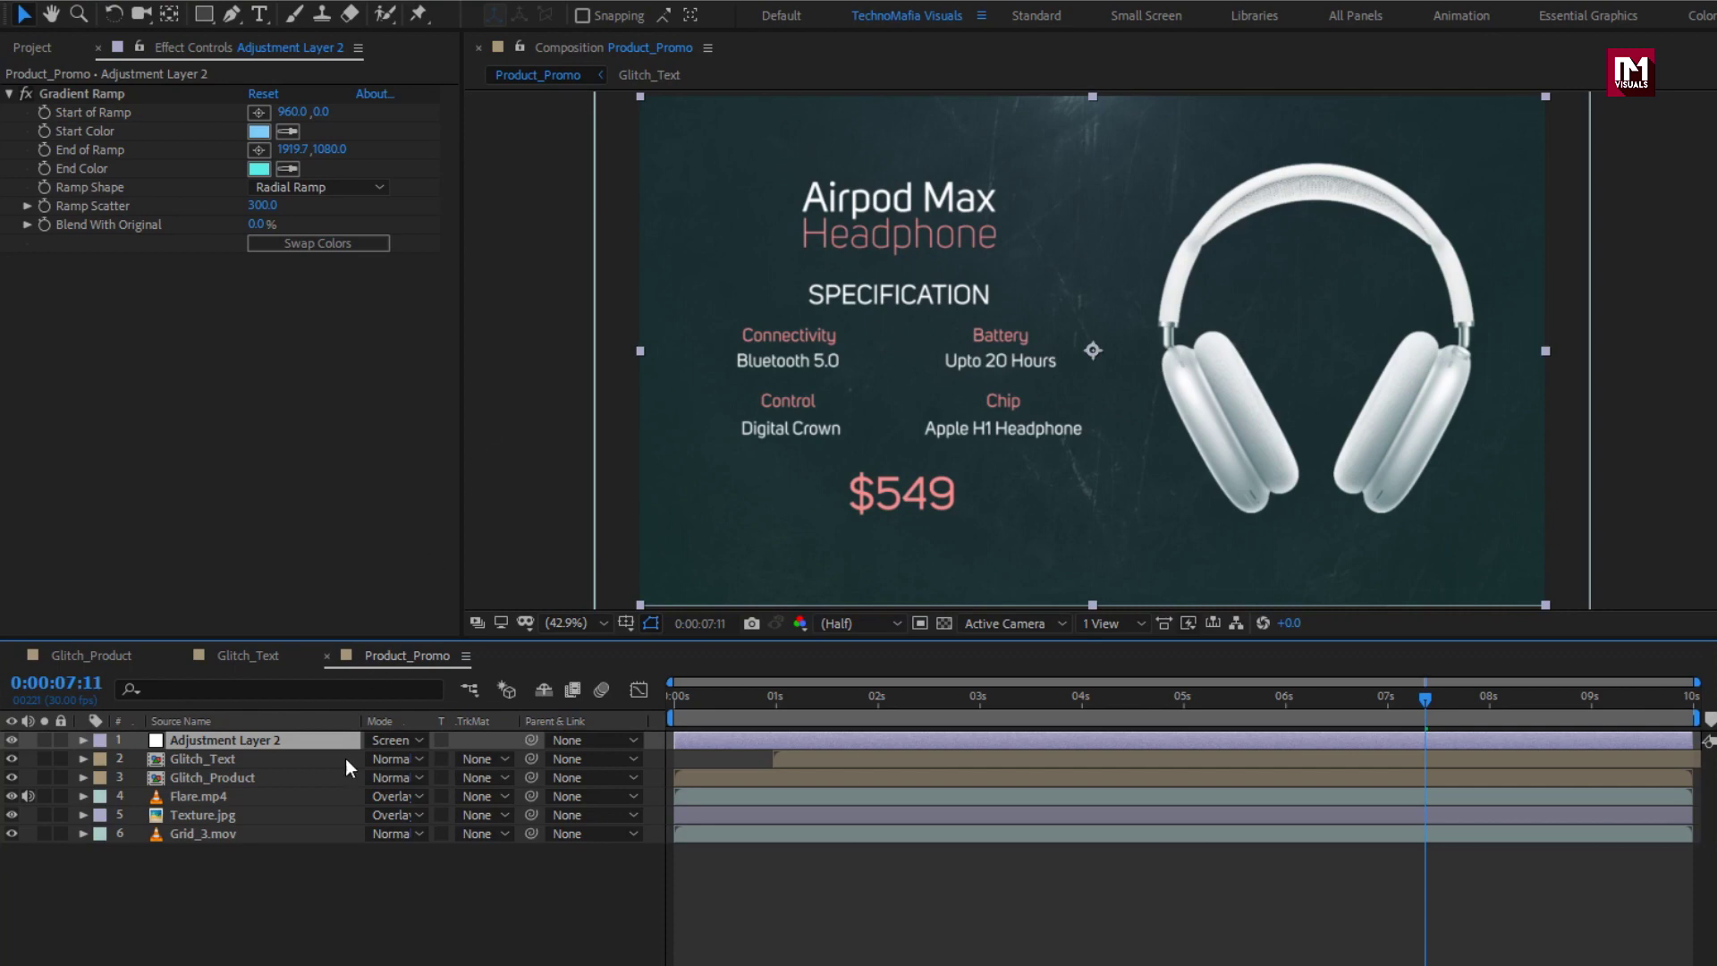
- Darken the Gradient Ramp's start color to about 476475 and its end color to about 3D7C78
left_click(258, 131)
left_click_drag(389, 291, 375, 418)
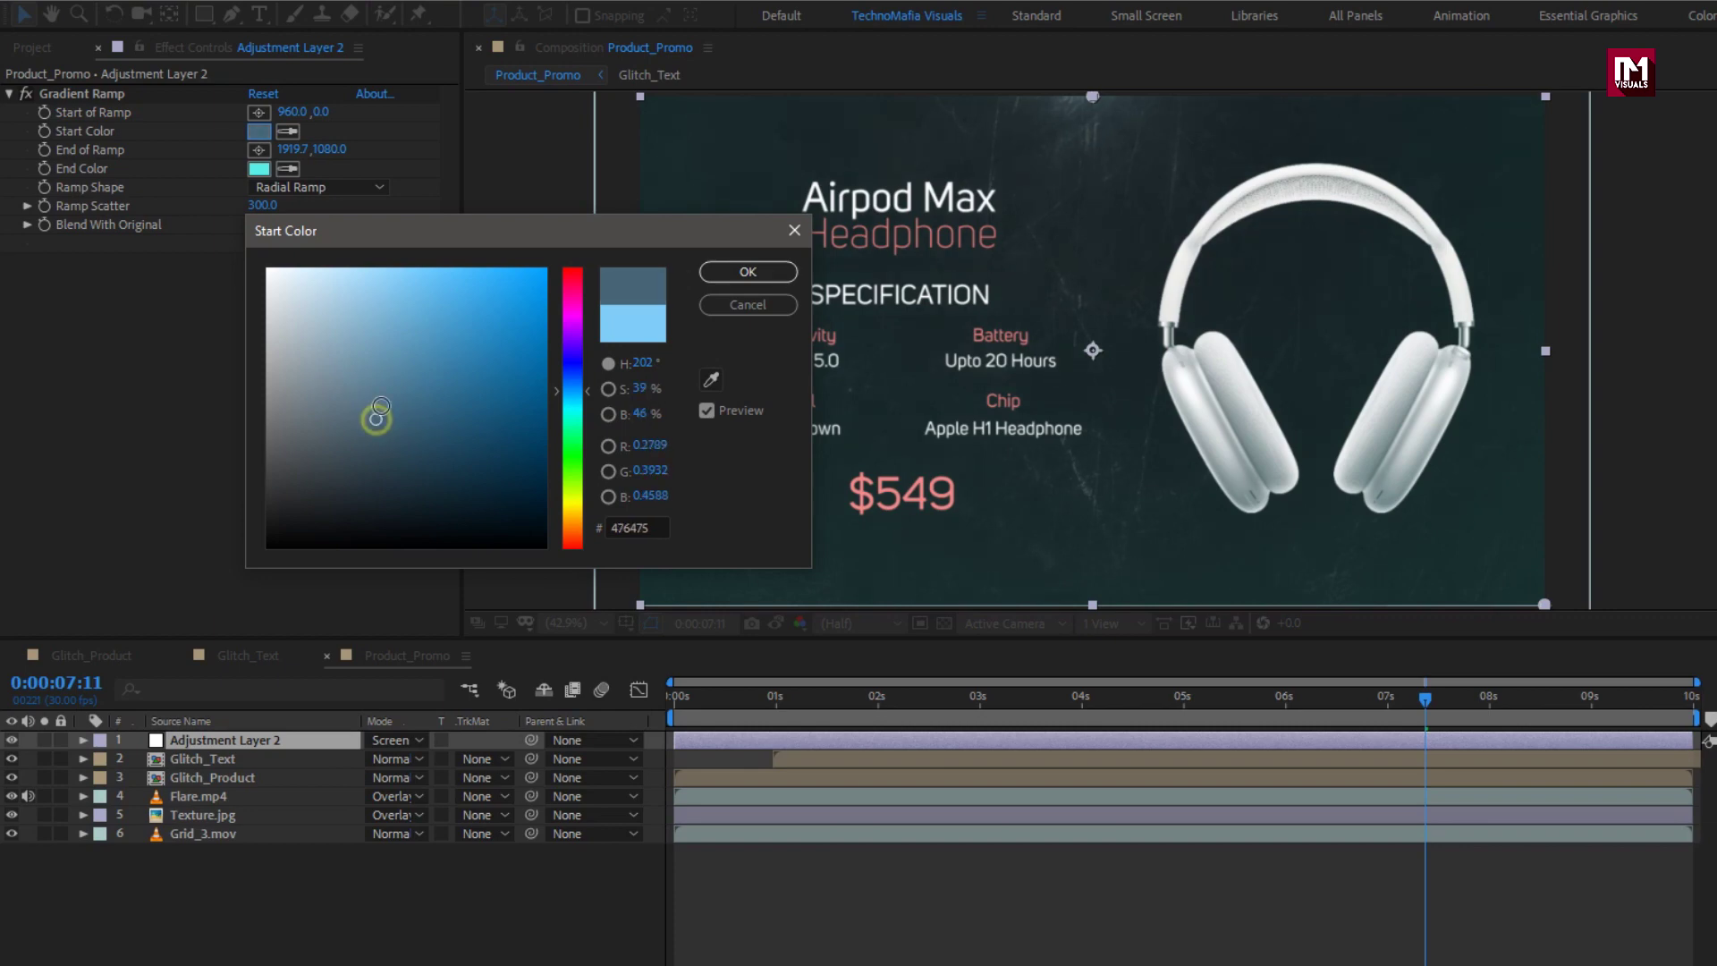
left_click(748, 272)
left_click(258, 169)
left_click_drag(406, 402, 407, 404)
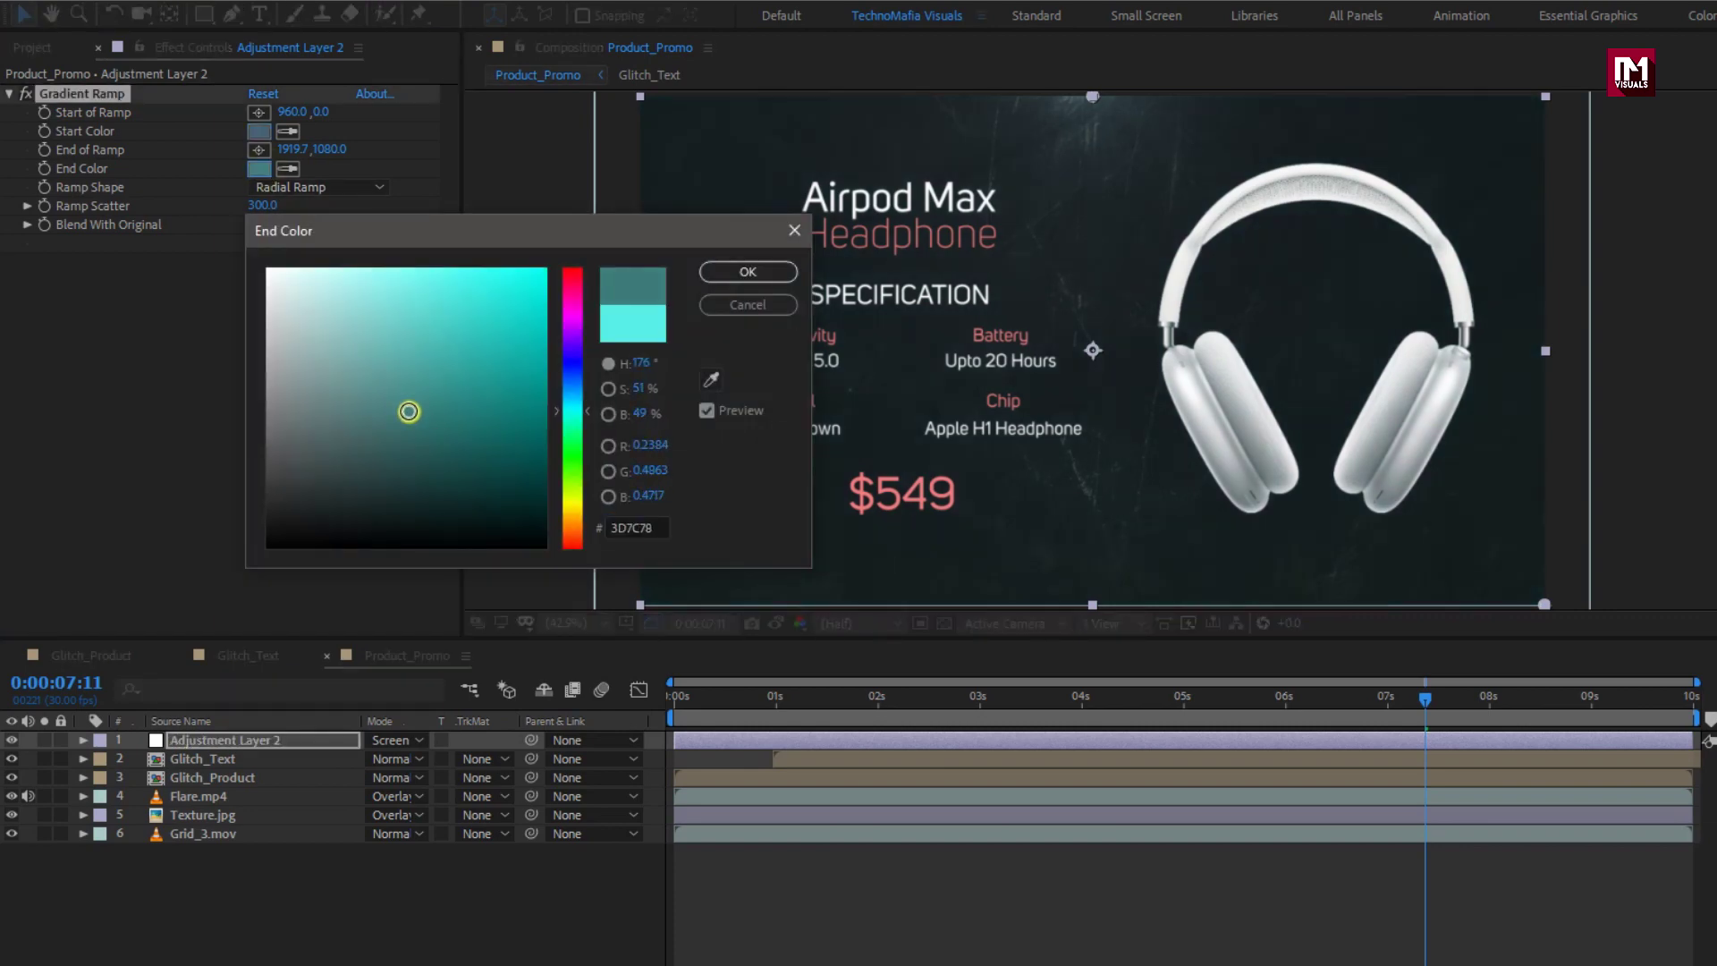
left_click(749, 272)
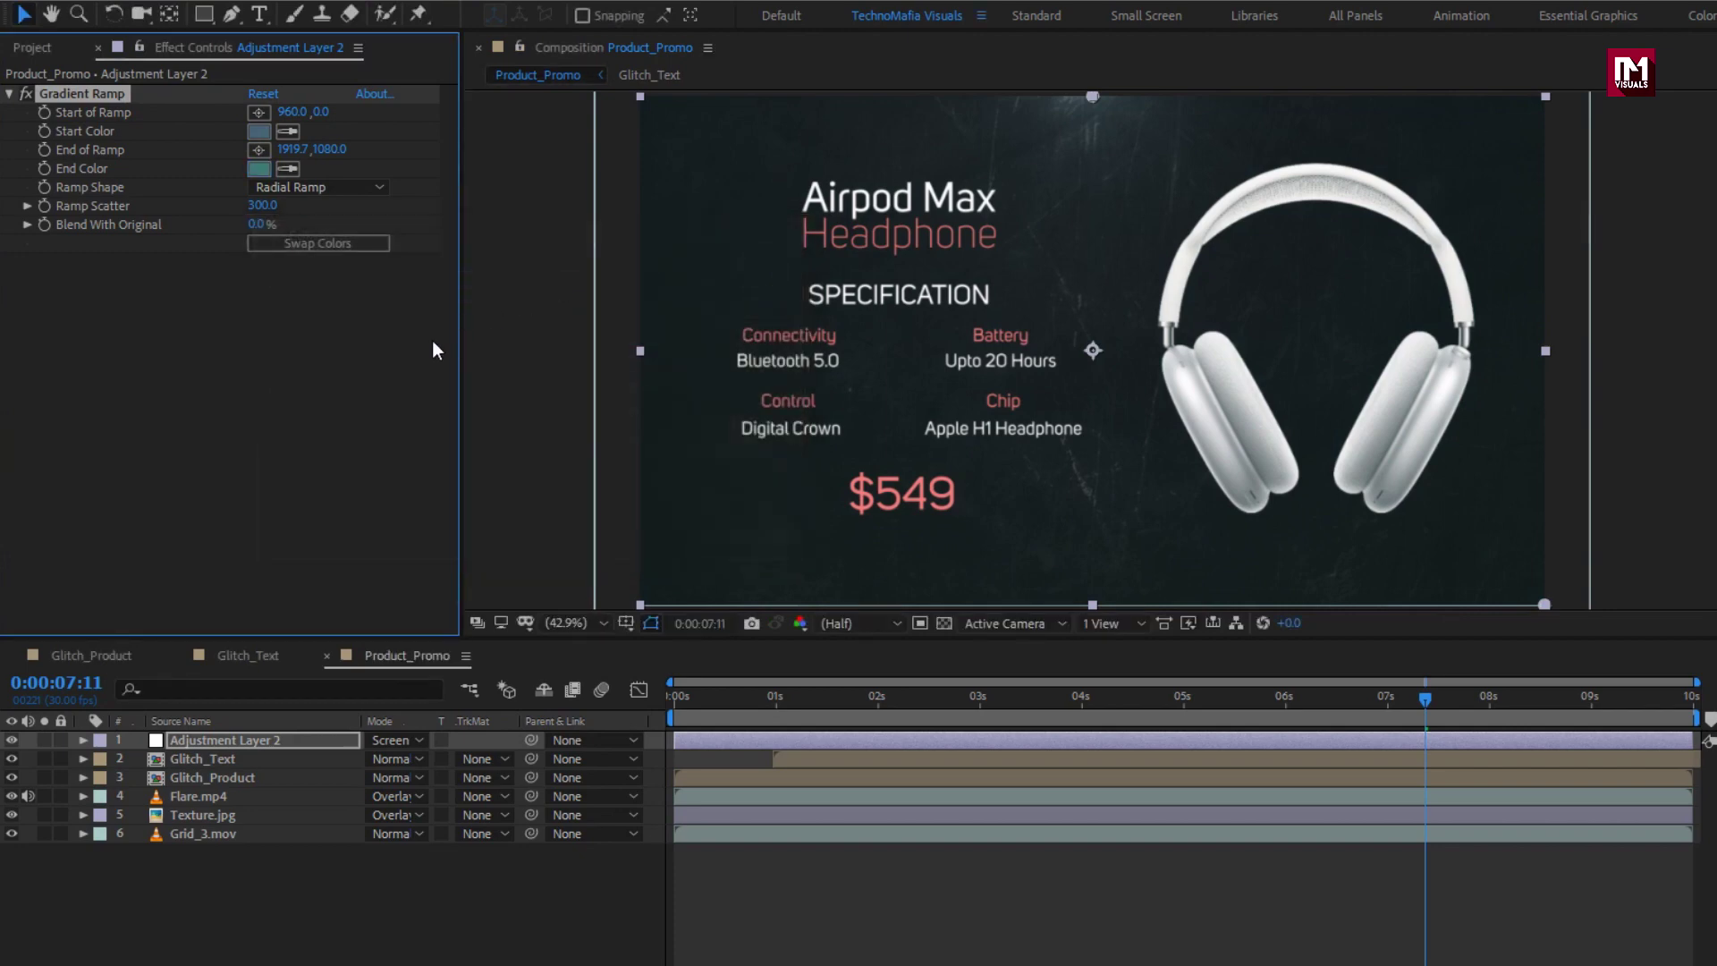
- Show the layer switches and make Grid_3.mov, Texture.jpg, Flare.mp4, Glitch_Product and Glitch_Text 3D layers
left_click(281, 916)
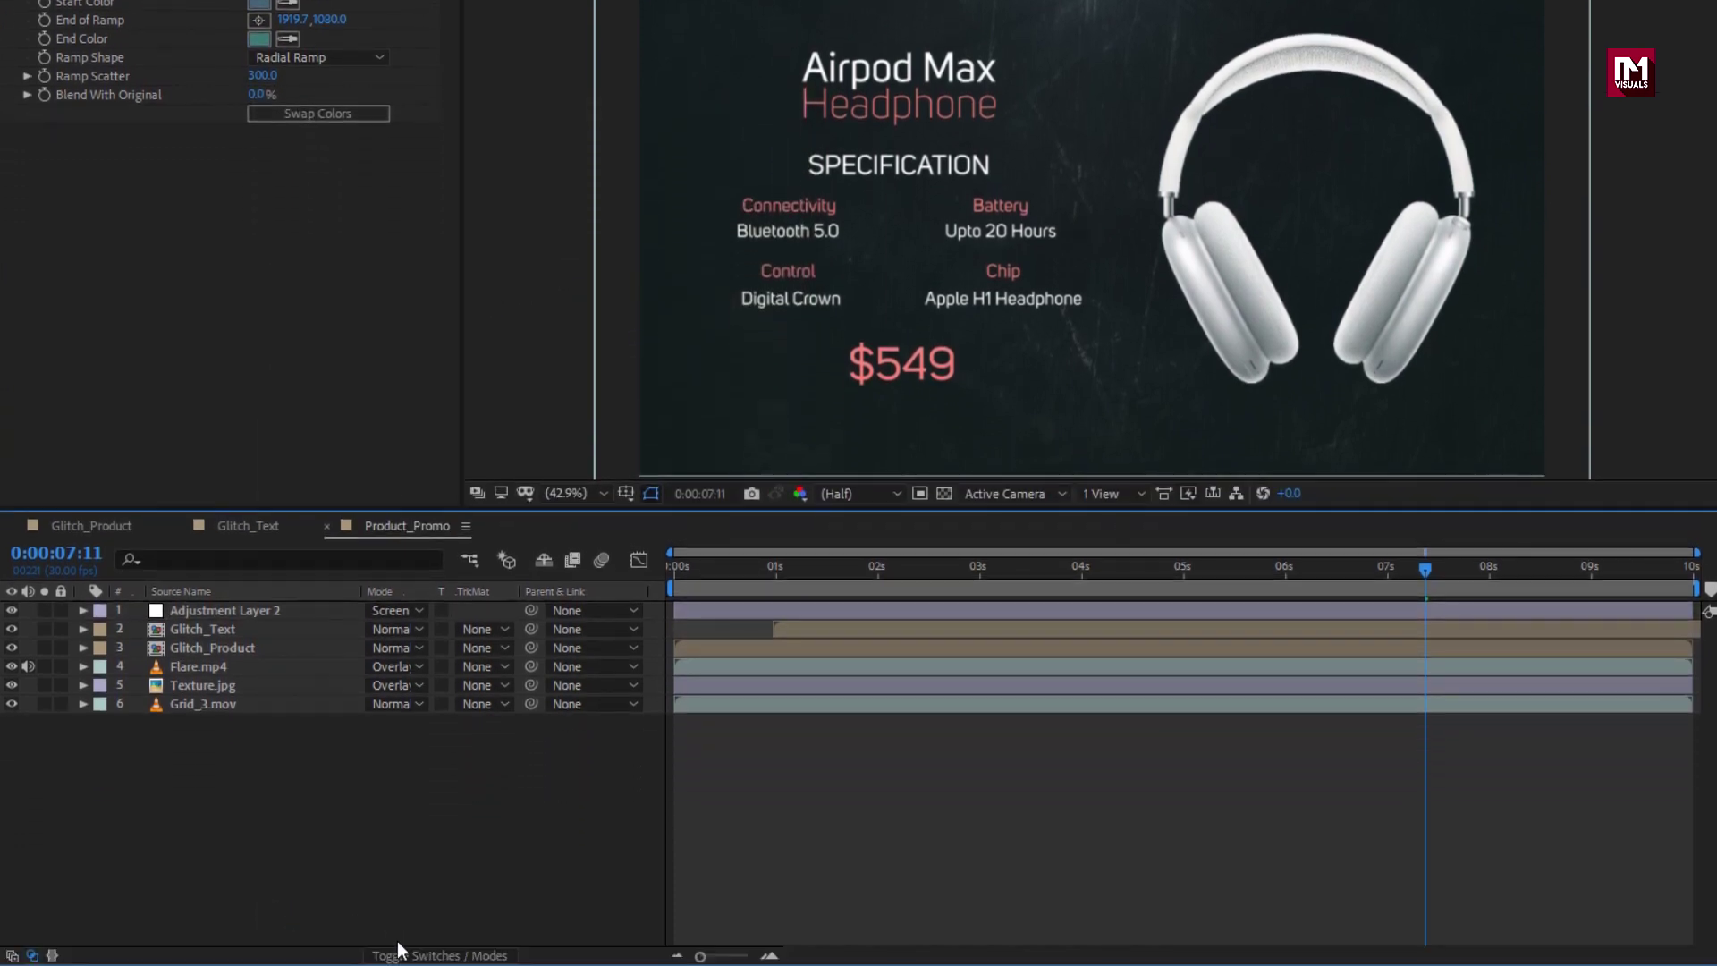
left_click(395, 948)
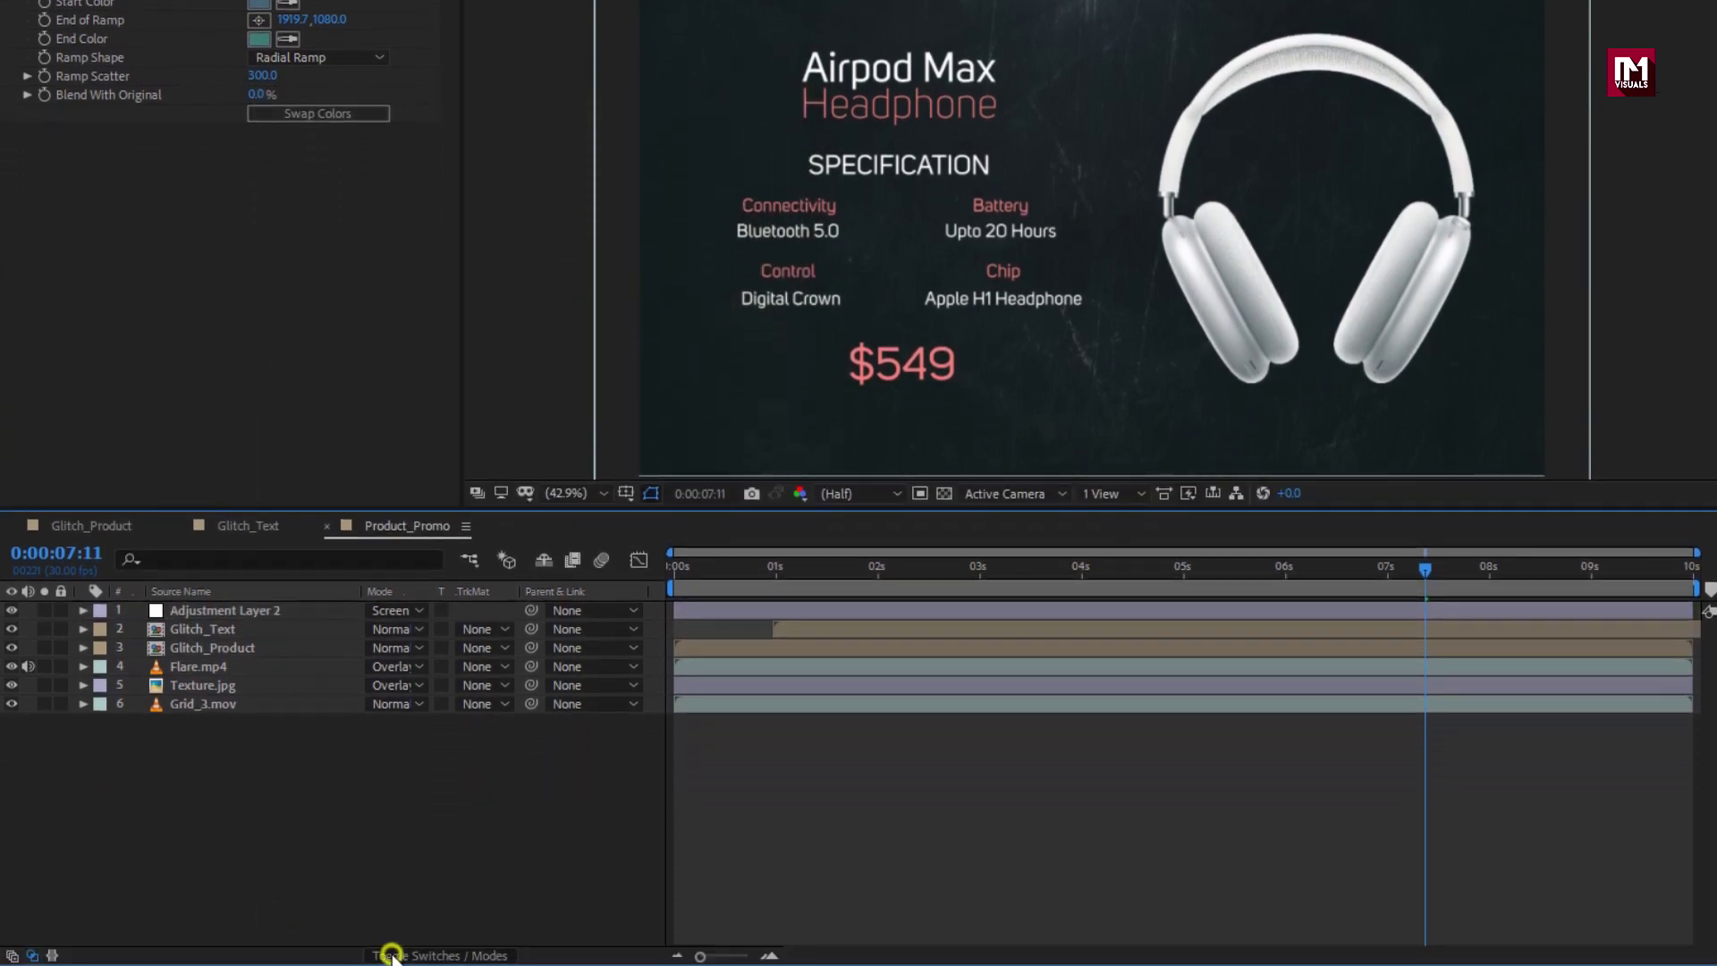
left_click(189, 702)
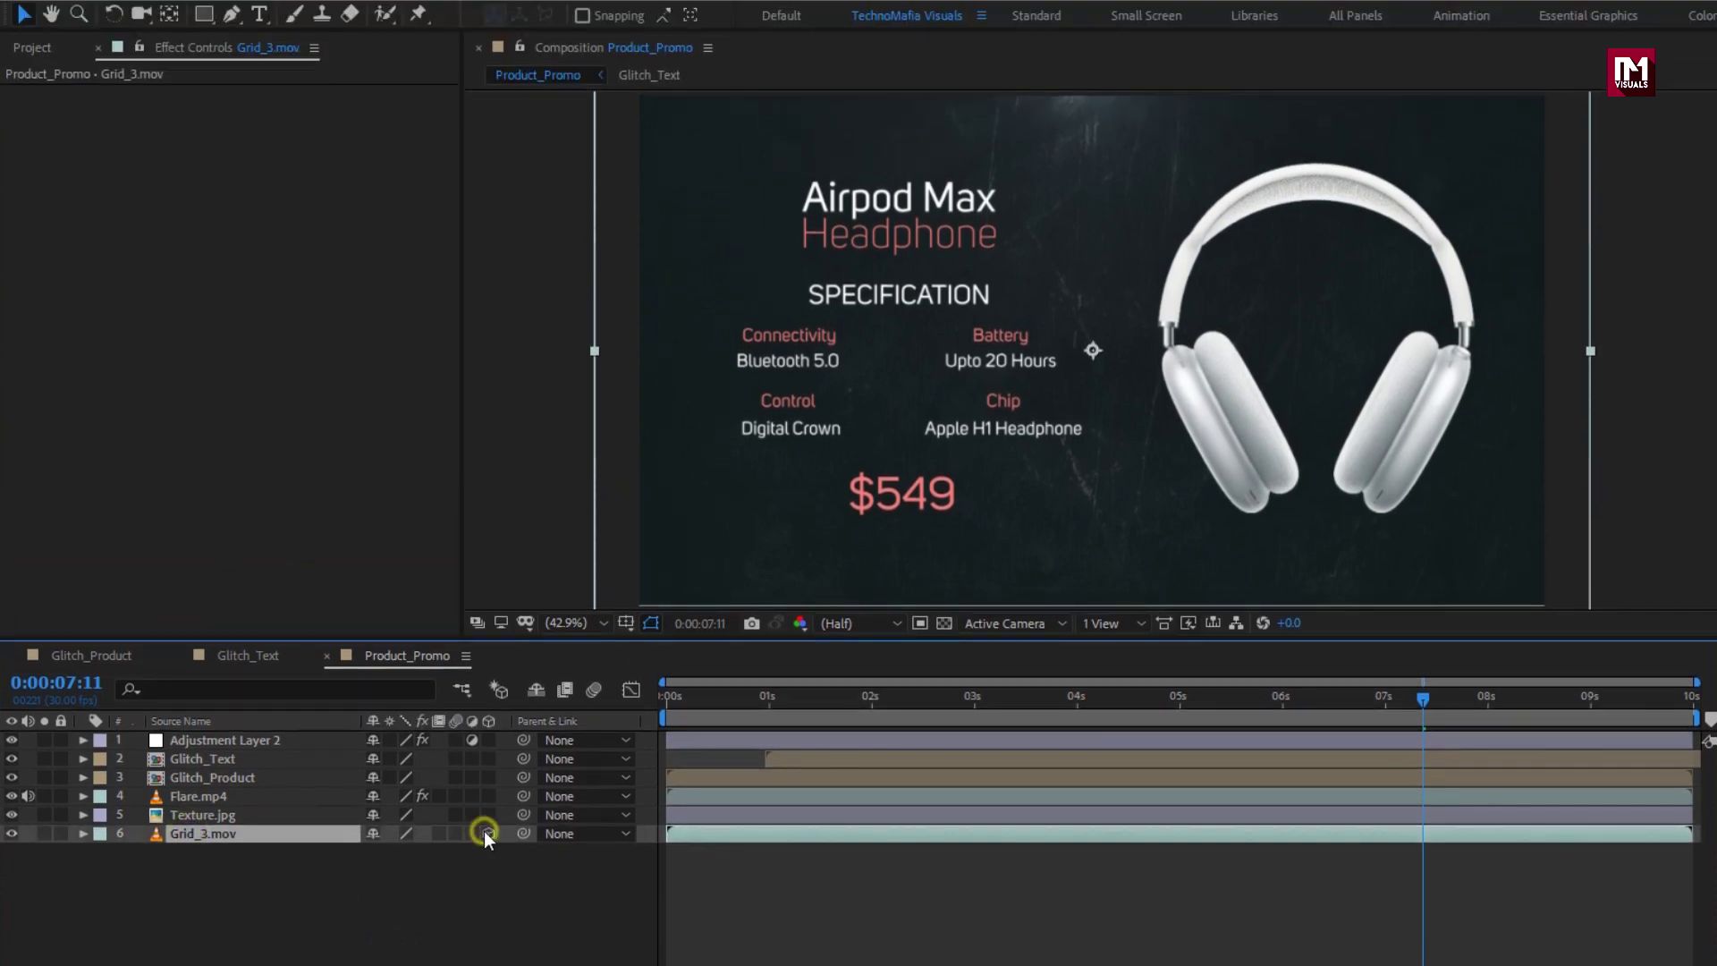
left_click_drag(485, 832, 486, 757)
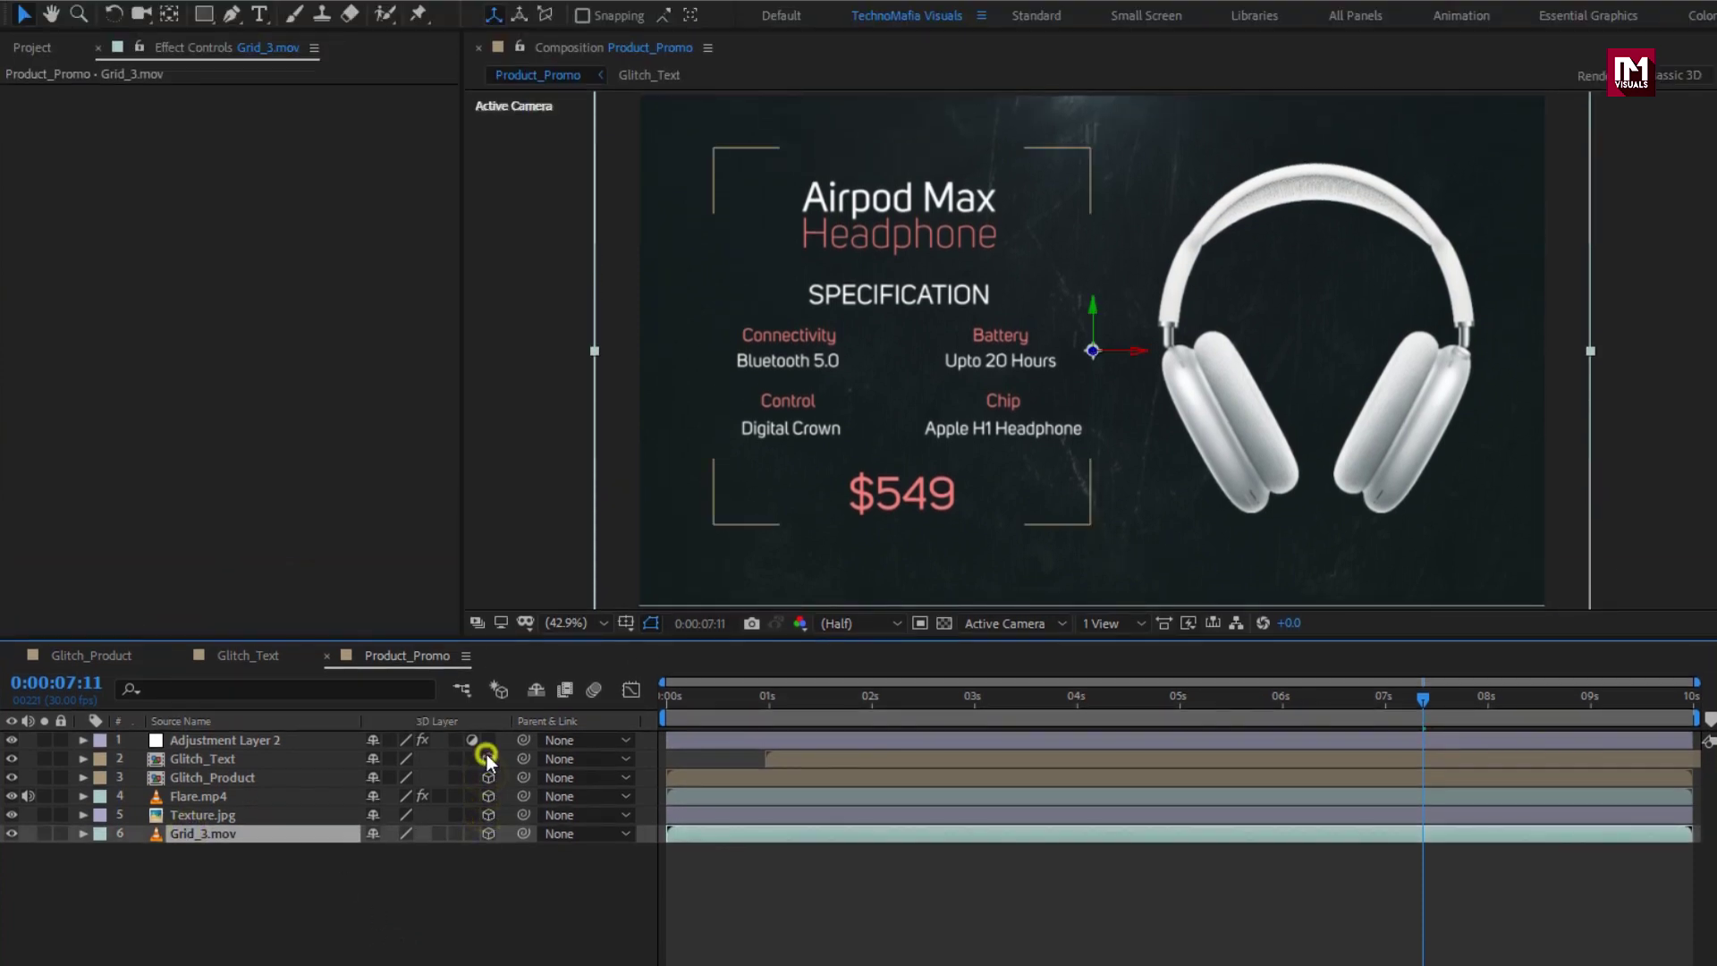
- Add a two-node camera with the 50mm preset to Product_Promo
right_click(290, 921)
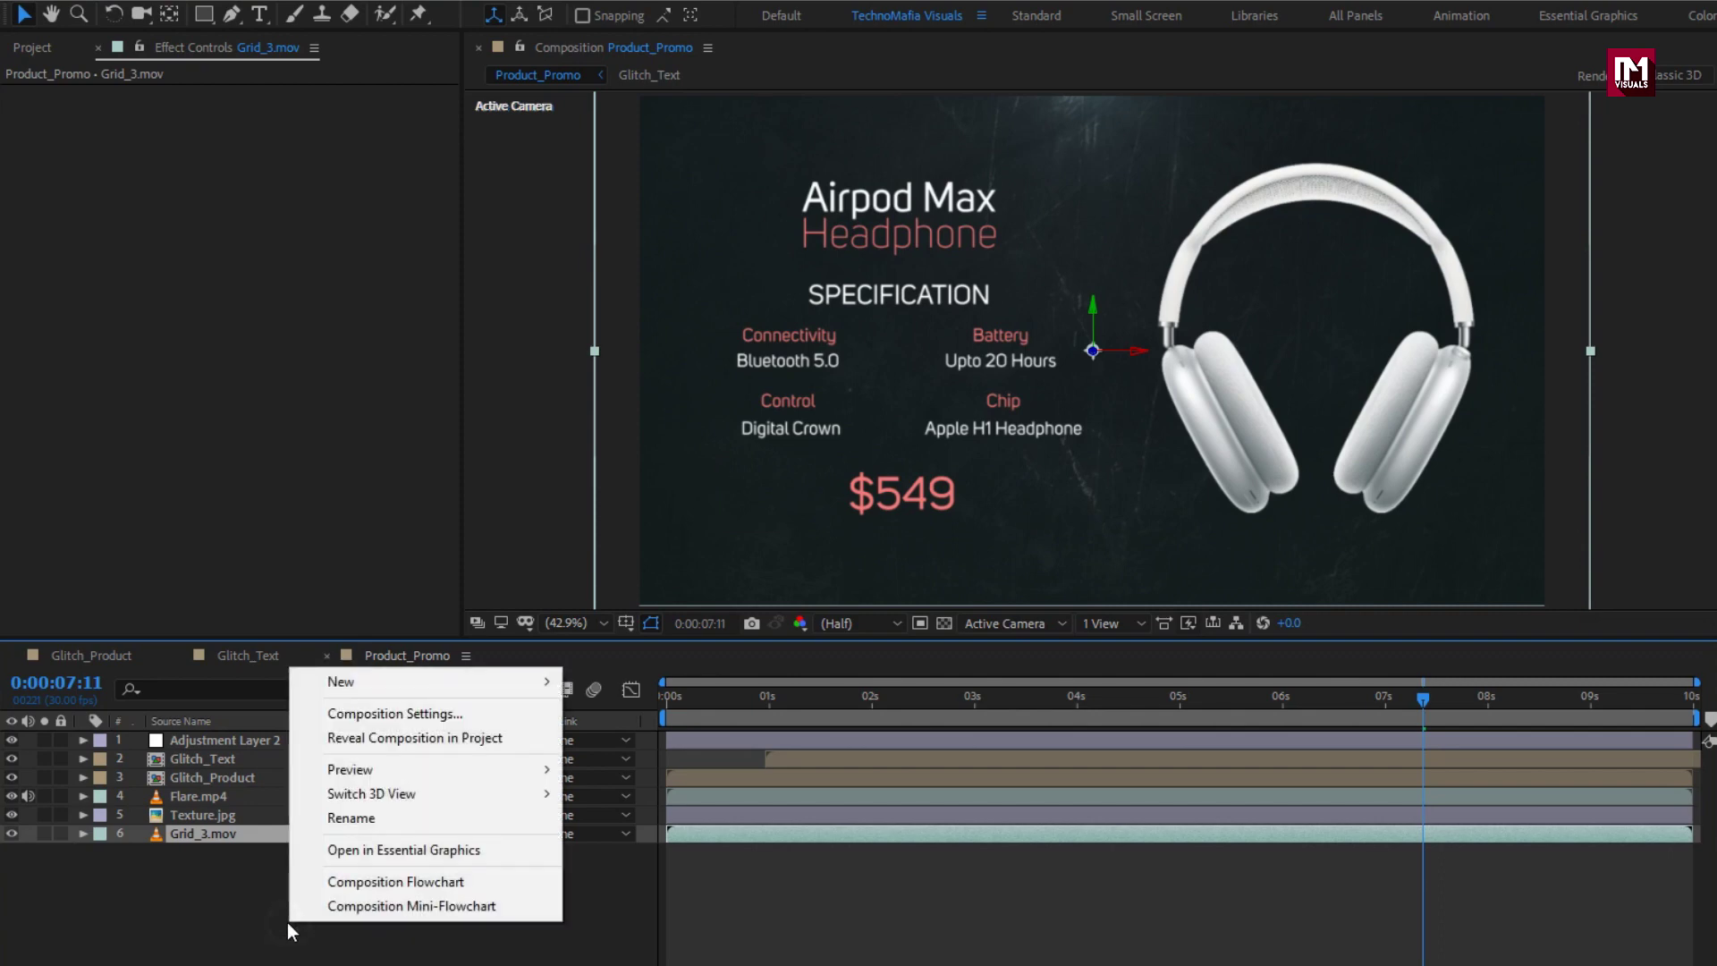
left_click(265, 914)
right_click(264, 914)
mouse_move(340, 672)
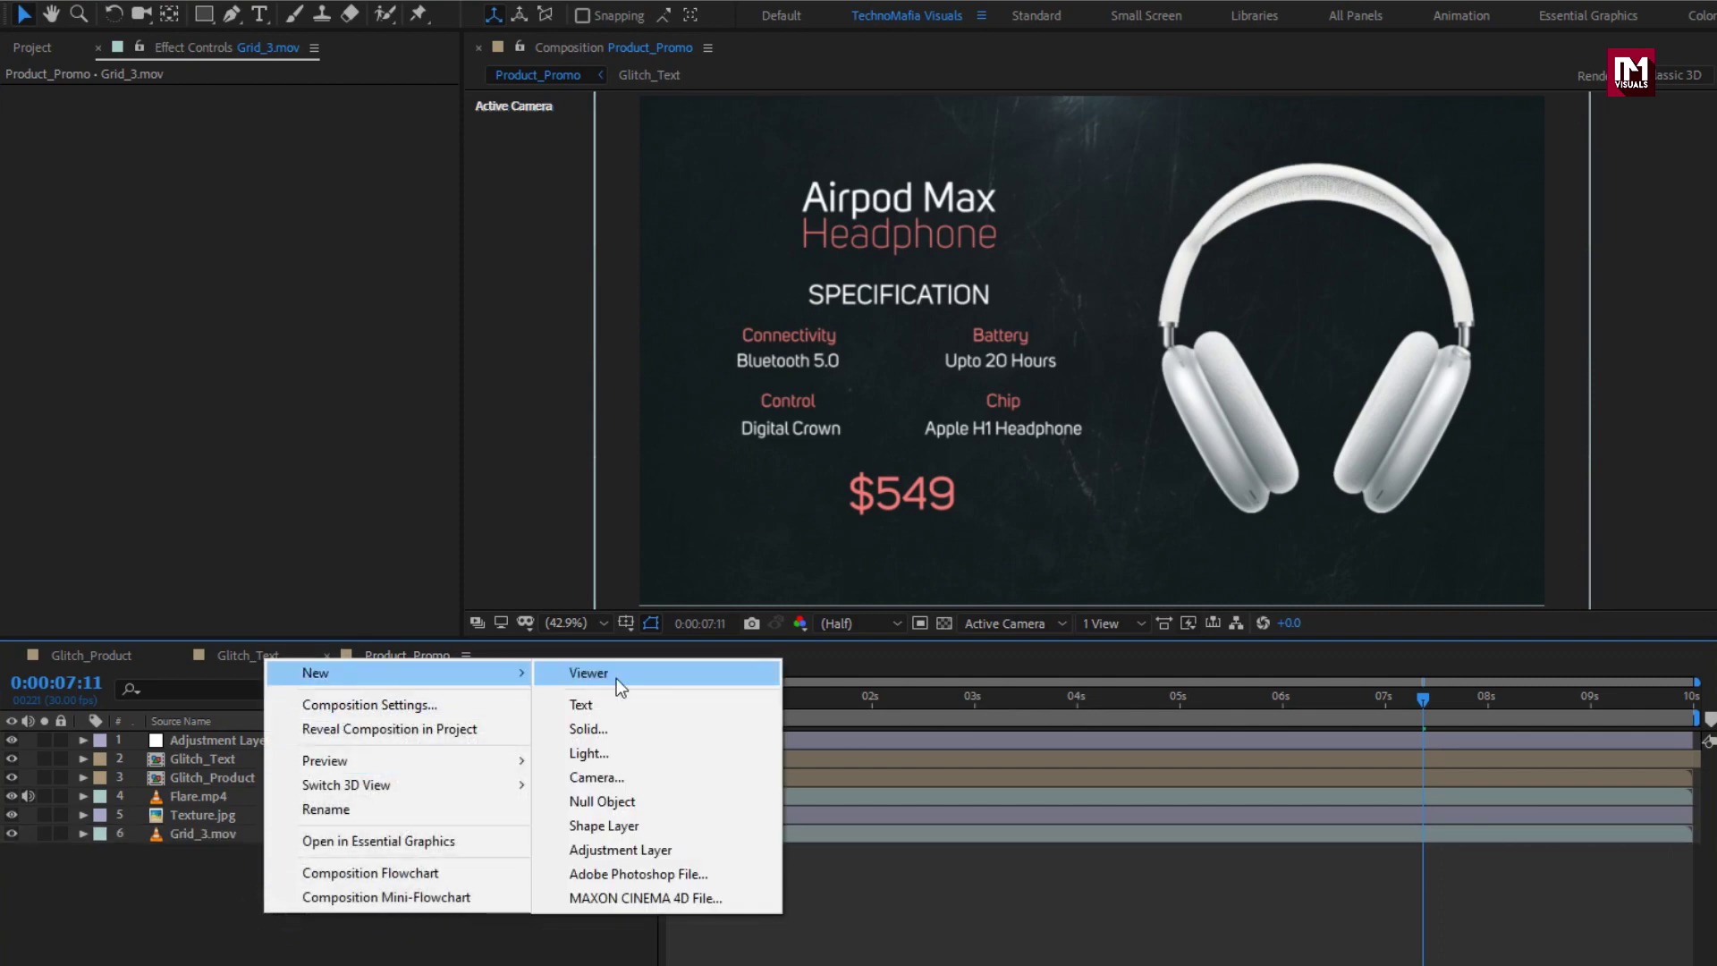
left_click(617, 777)
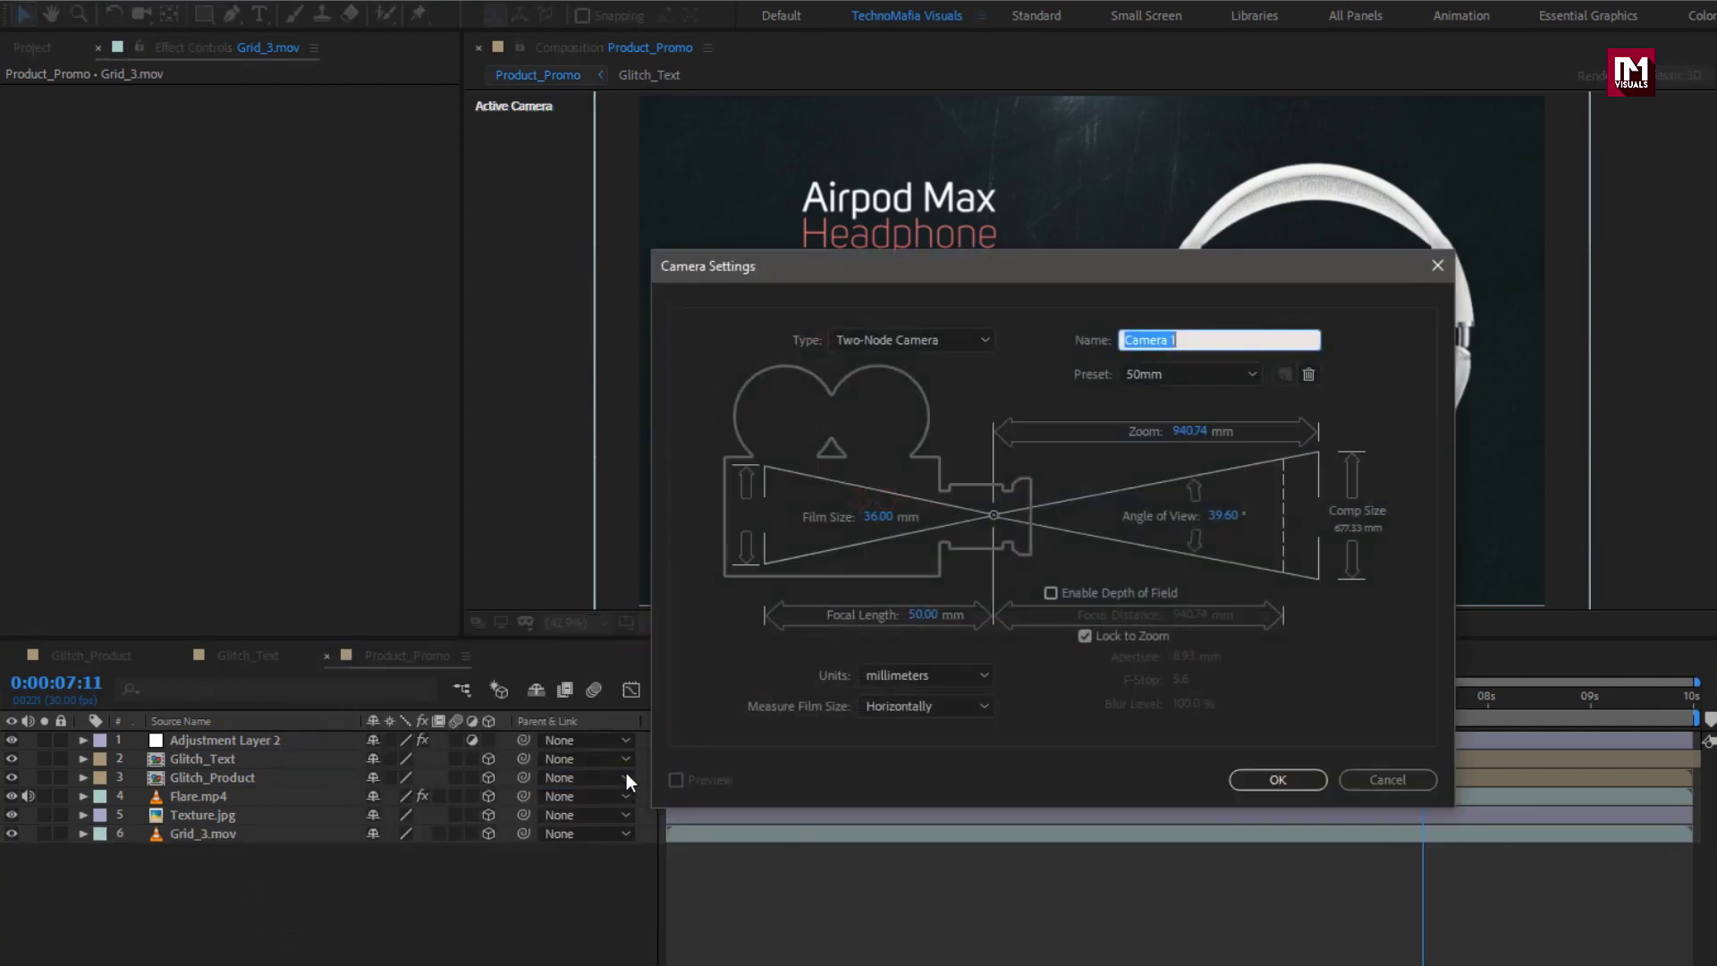
left_click(1278, 779)
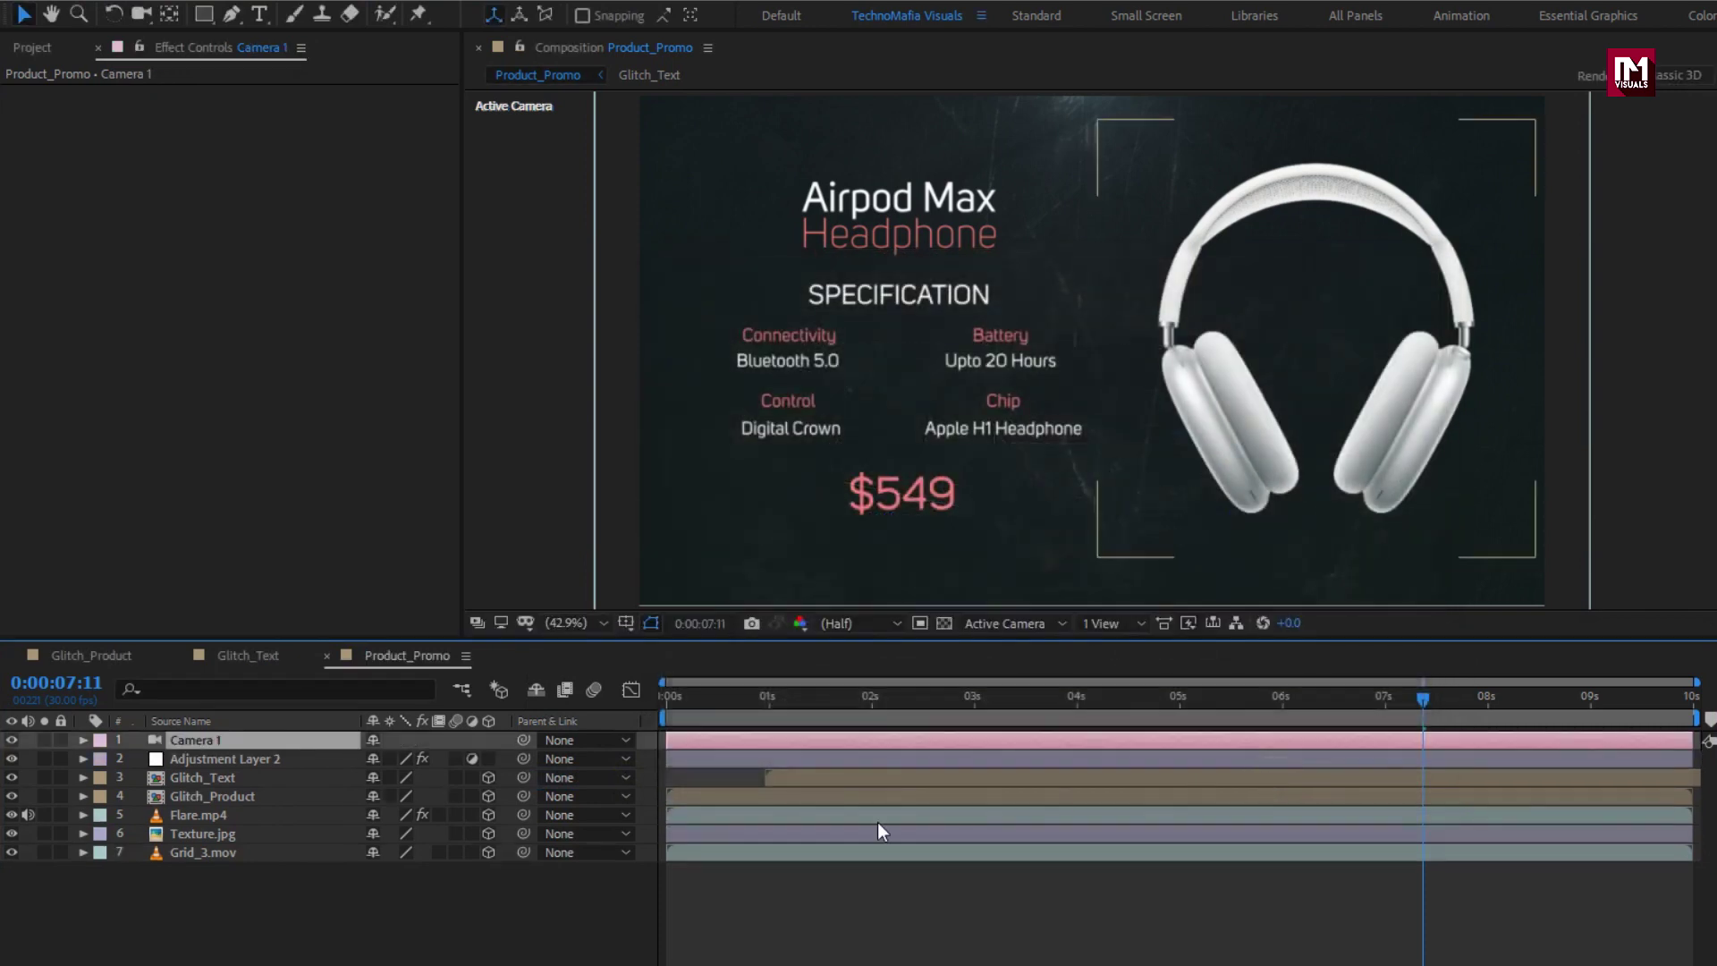
- Add a null object above the camera and make it a 3D layer
right_click(420, 914)
mouse_move(498, 673)
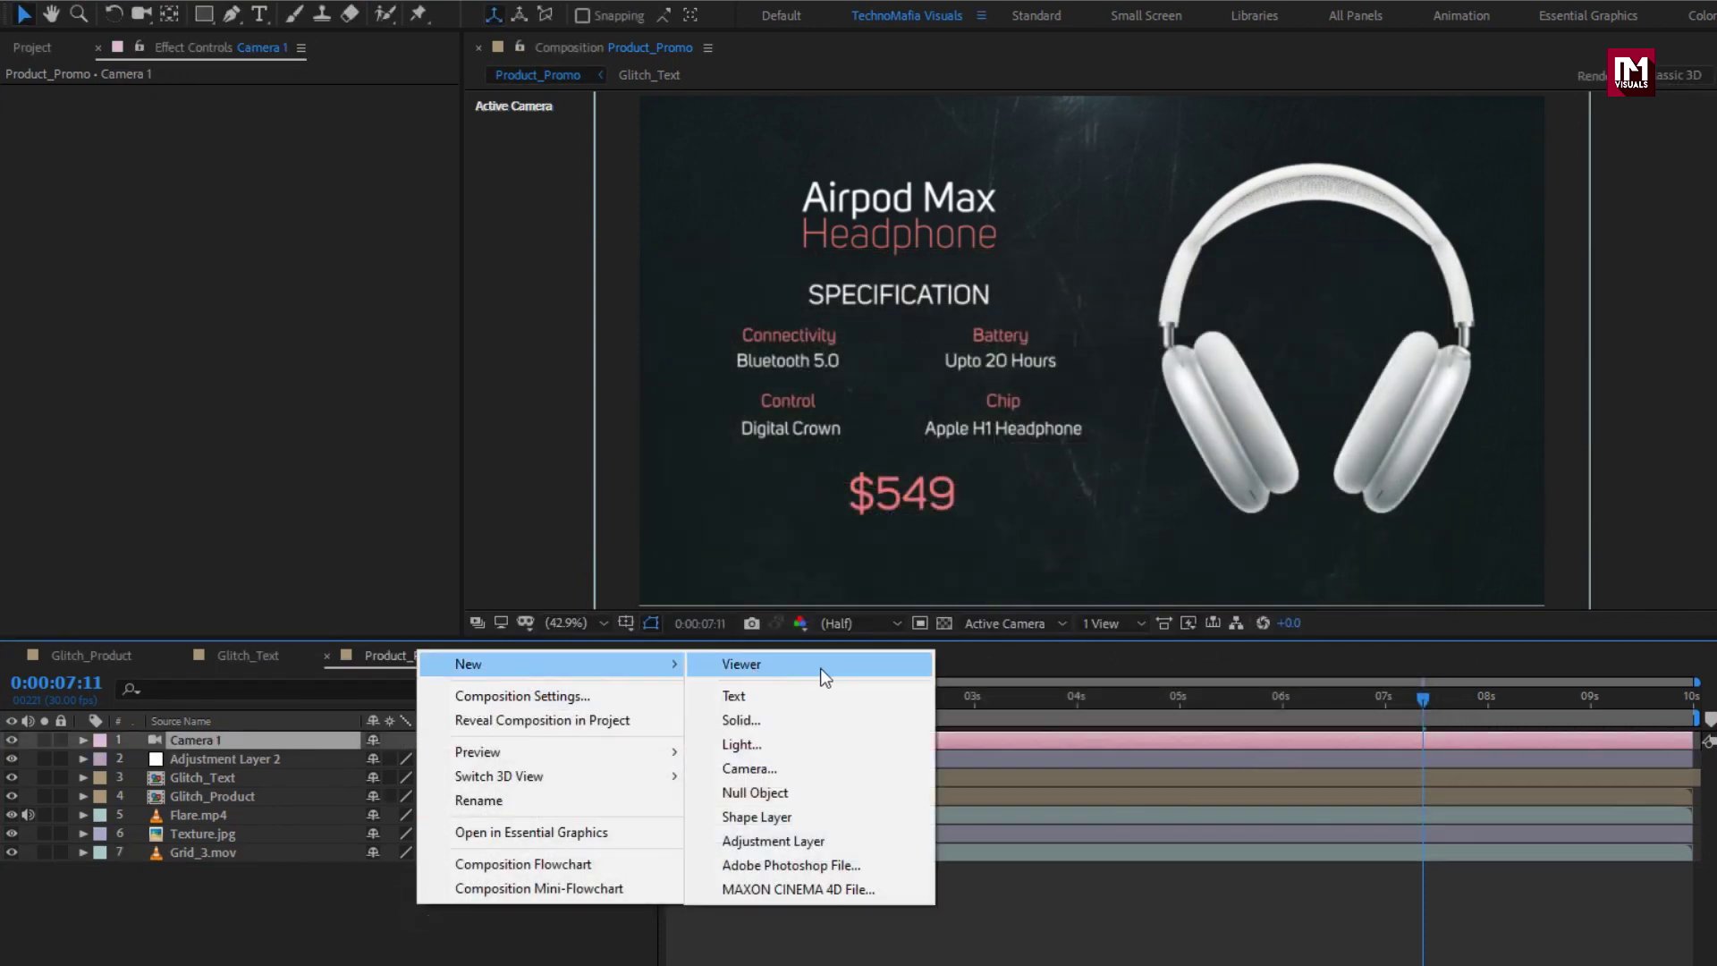
left_click(819, 786)
left_click(488, 738)
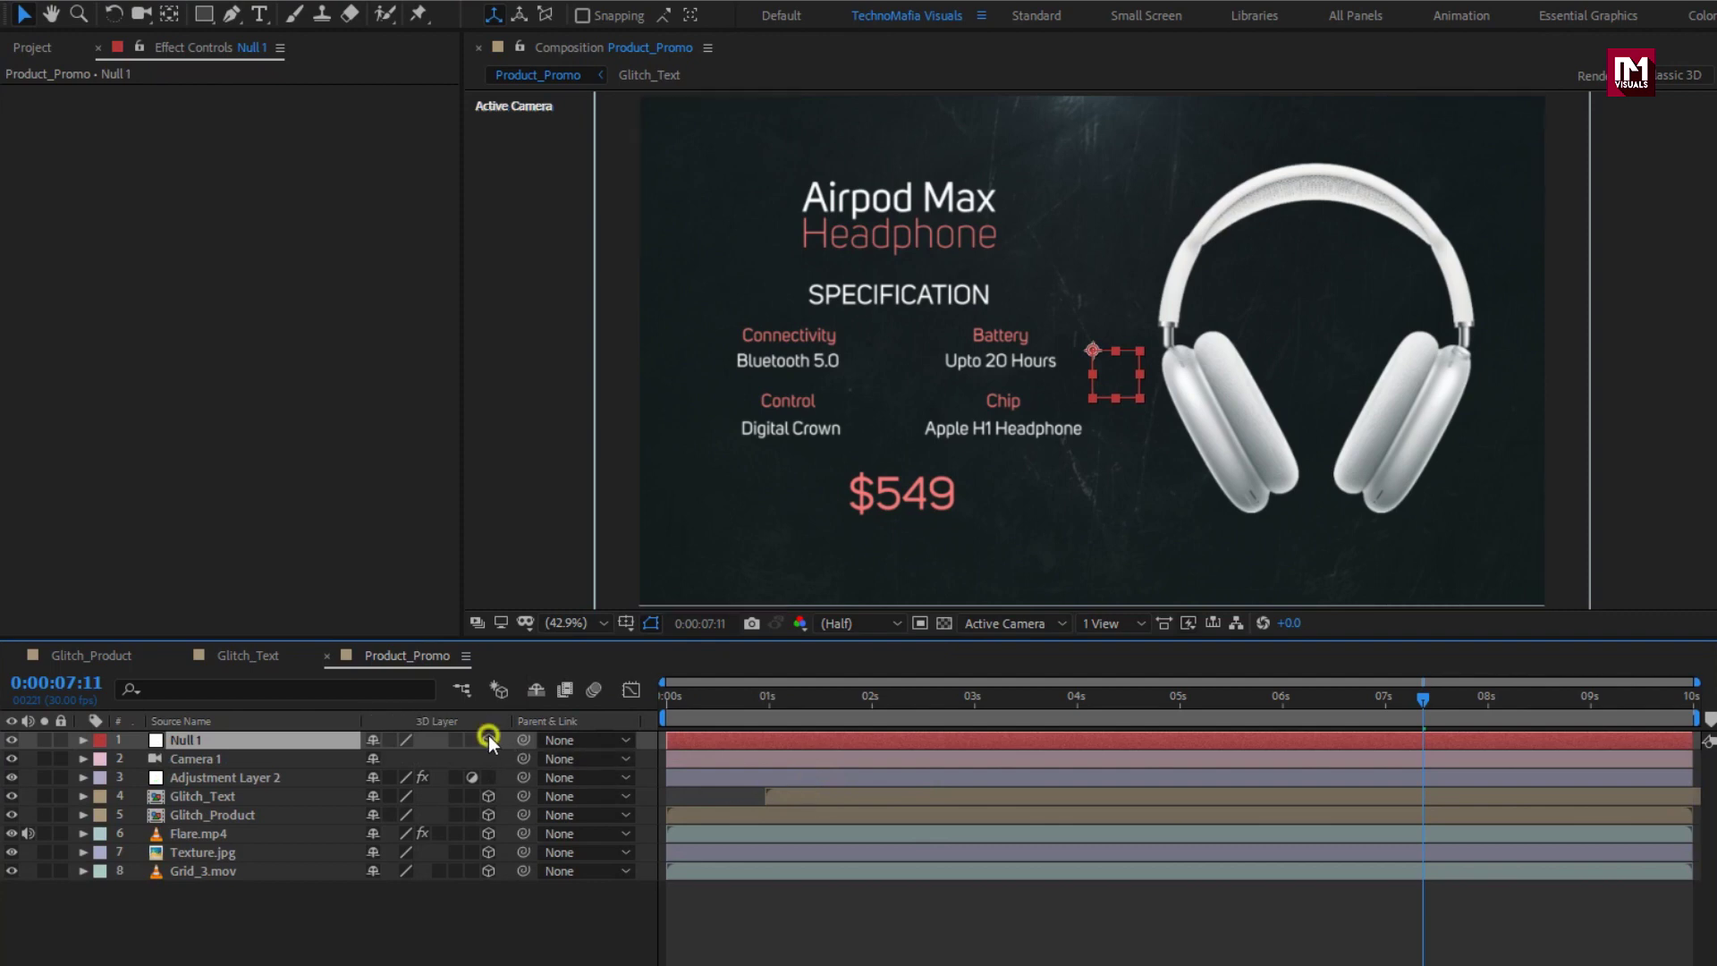
- Parent Camera 1 to the Null 1 layer
left_click(224, 760)
left_click(586, 758)
left_click(598, 814)
- Animate Null 1's position with a keyframe at 0:00 and a Z value of -265 at 0:00:09:29
left_click(187, 740)
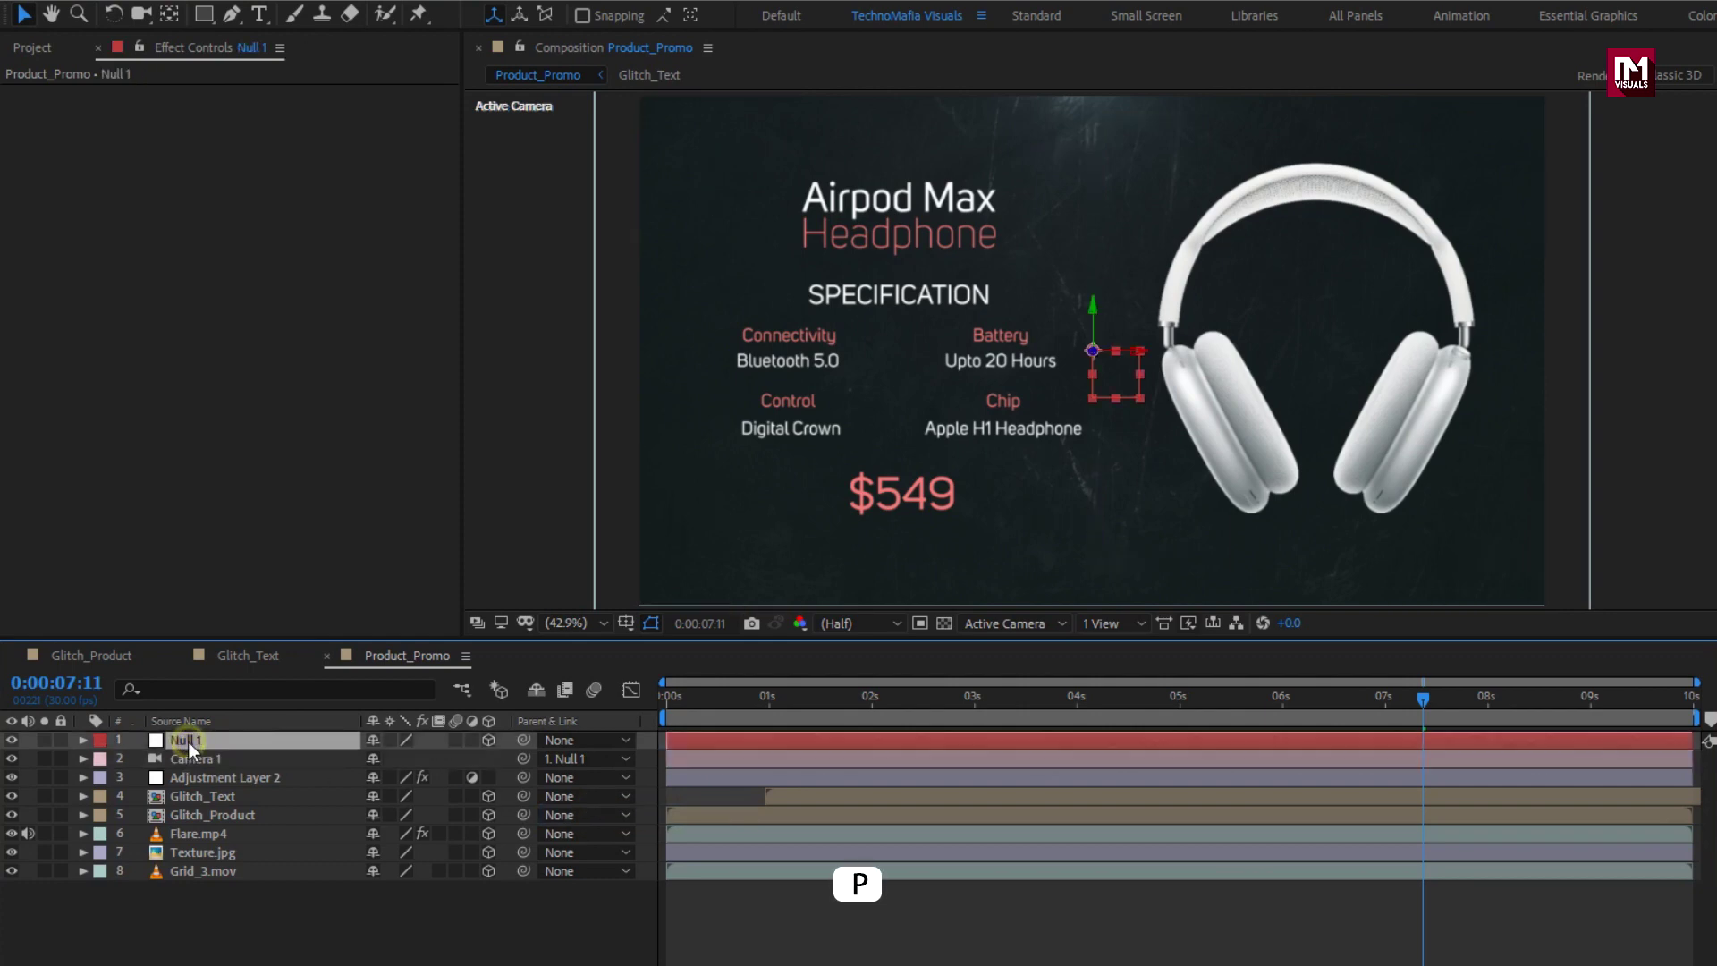
key("p")
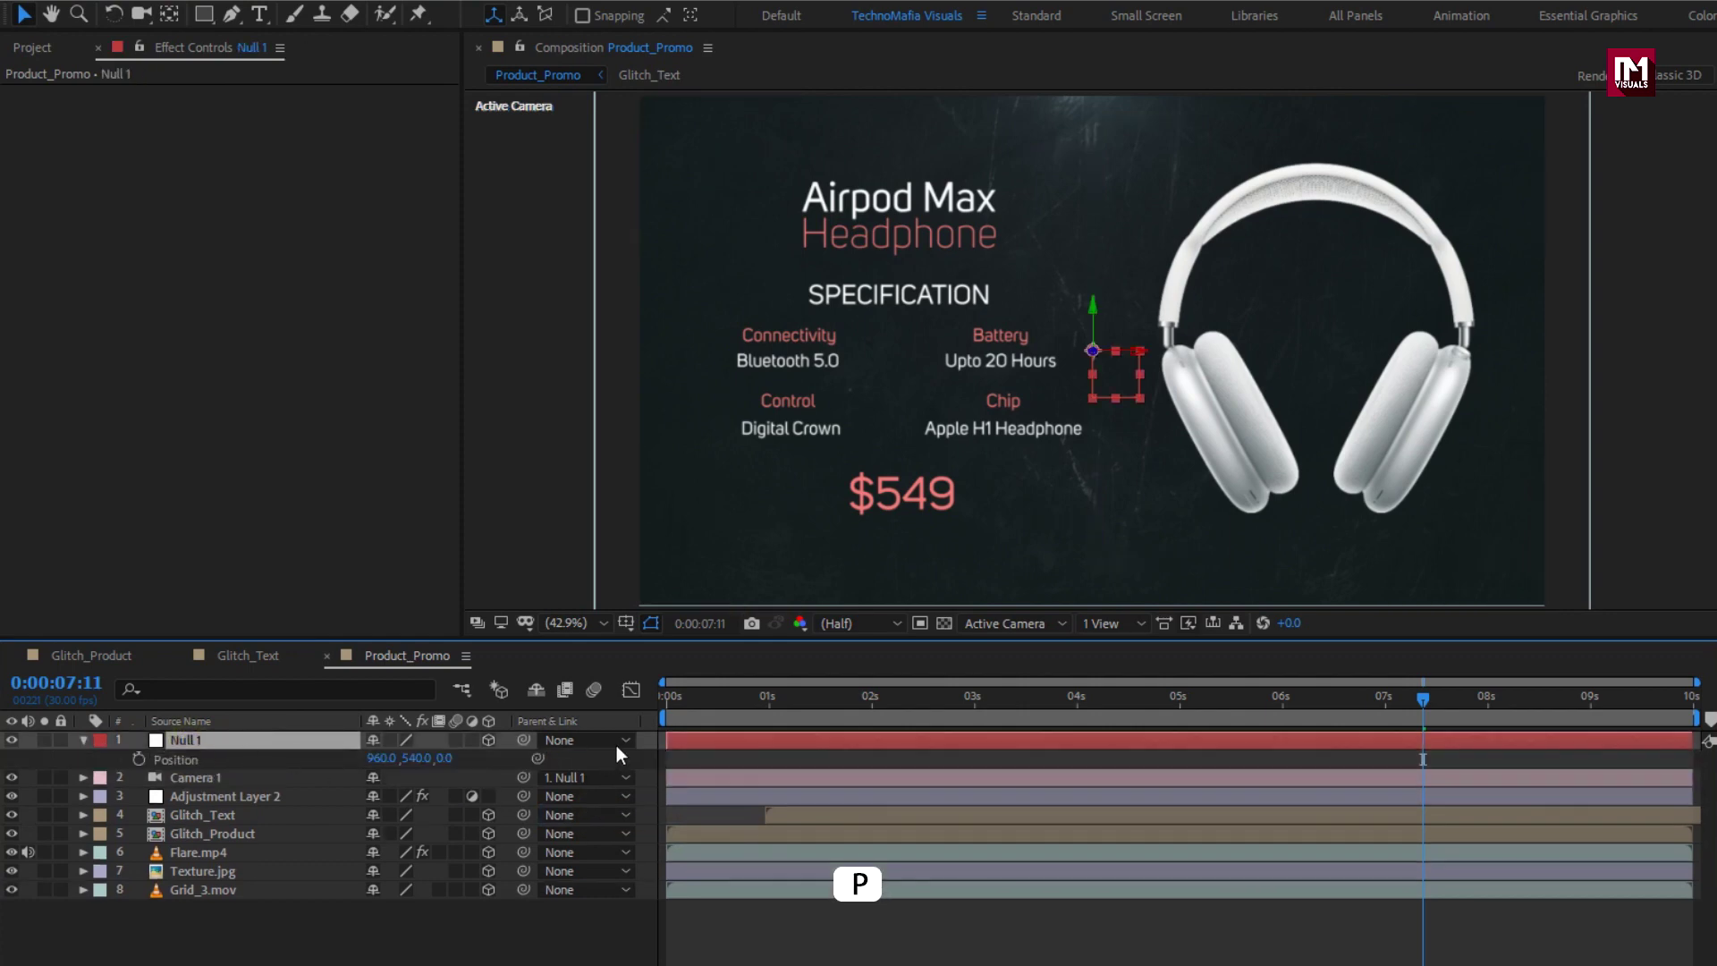
left_click(661, 699)
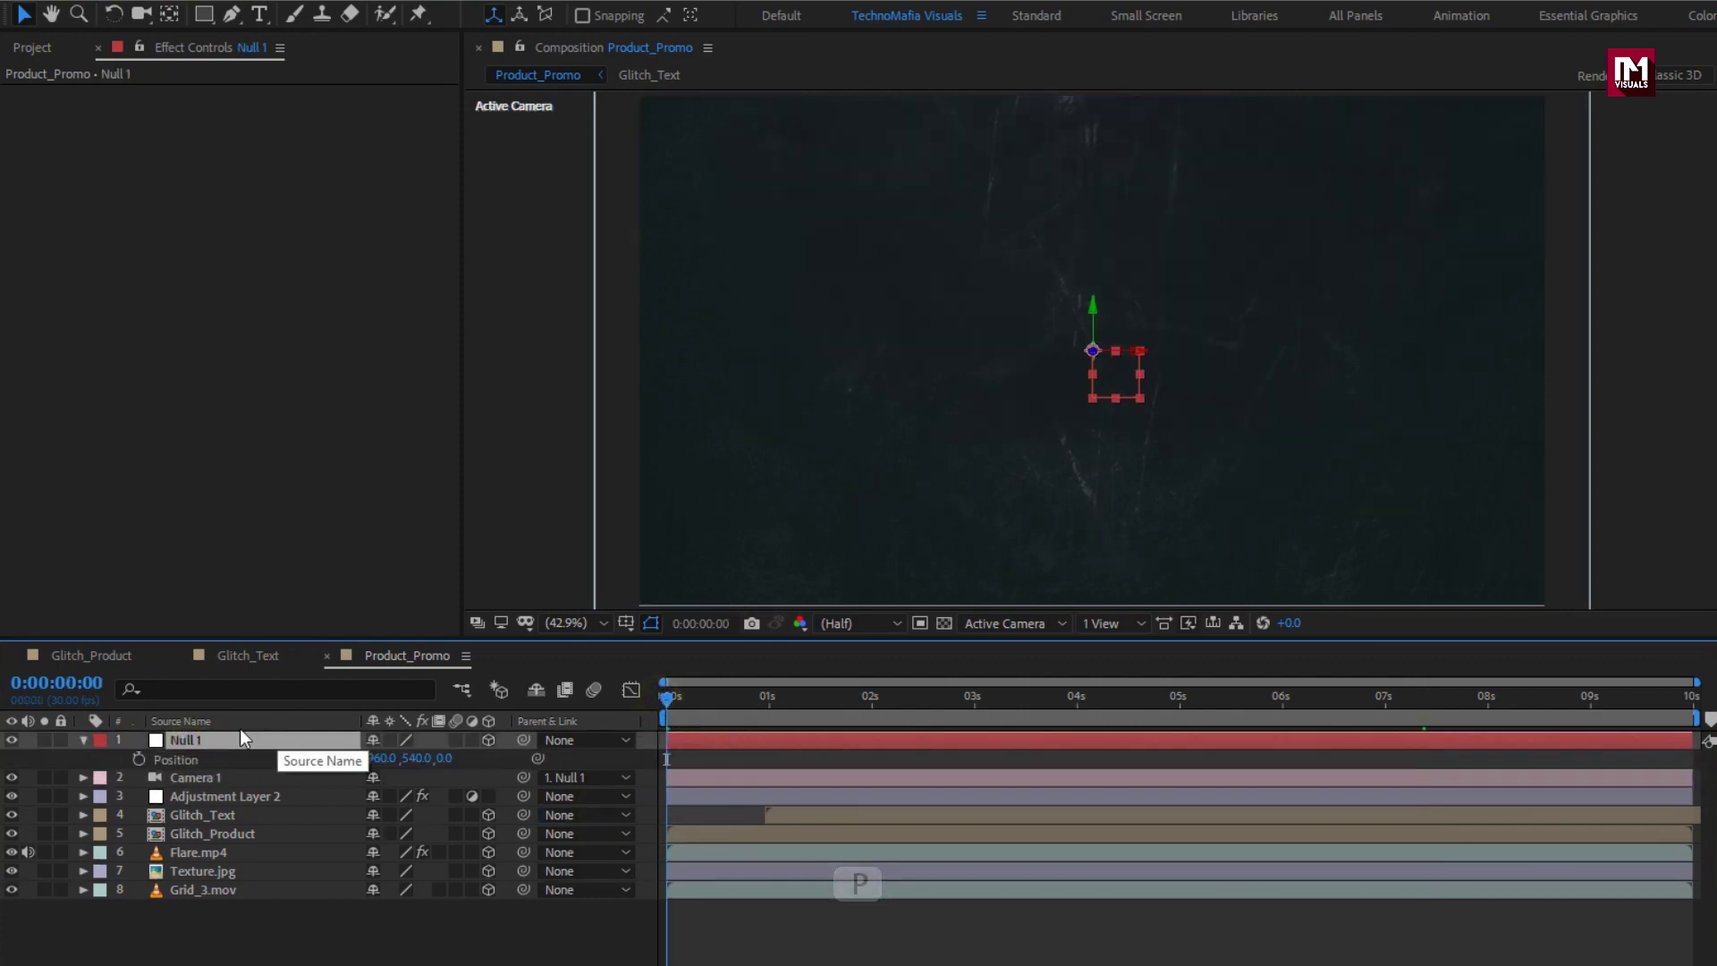
left_click(138, 759)
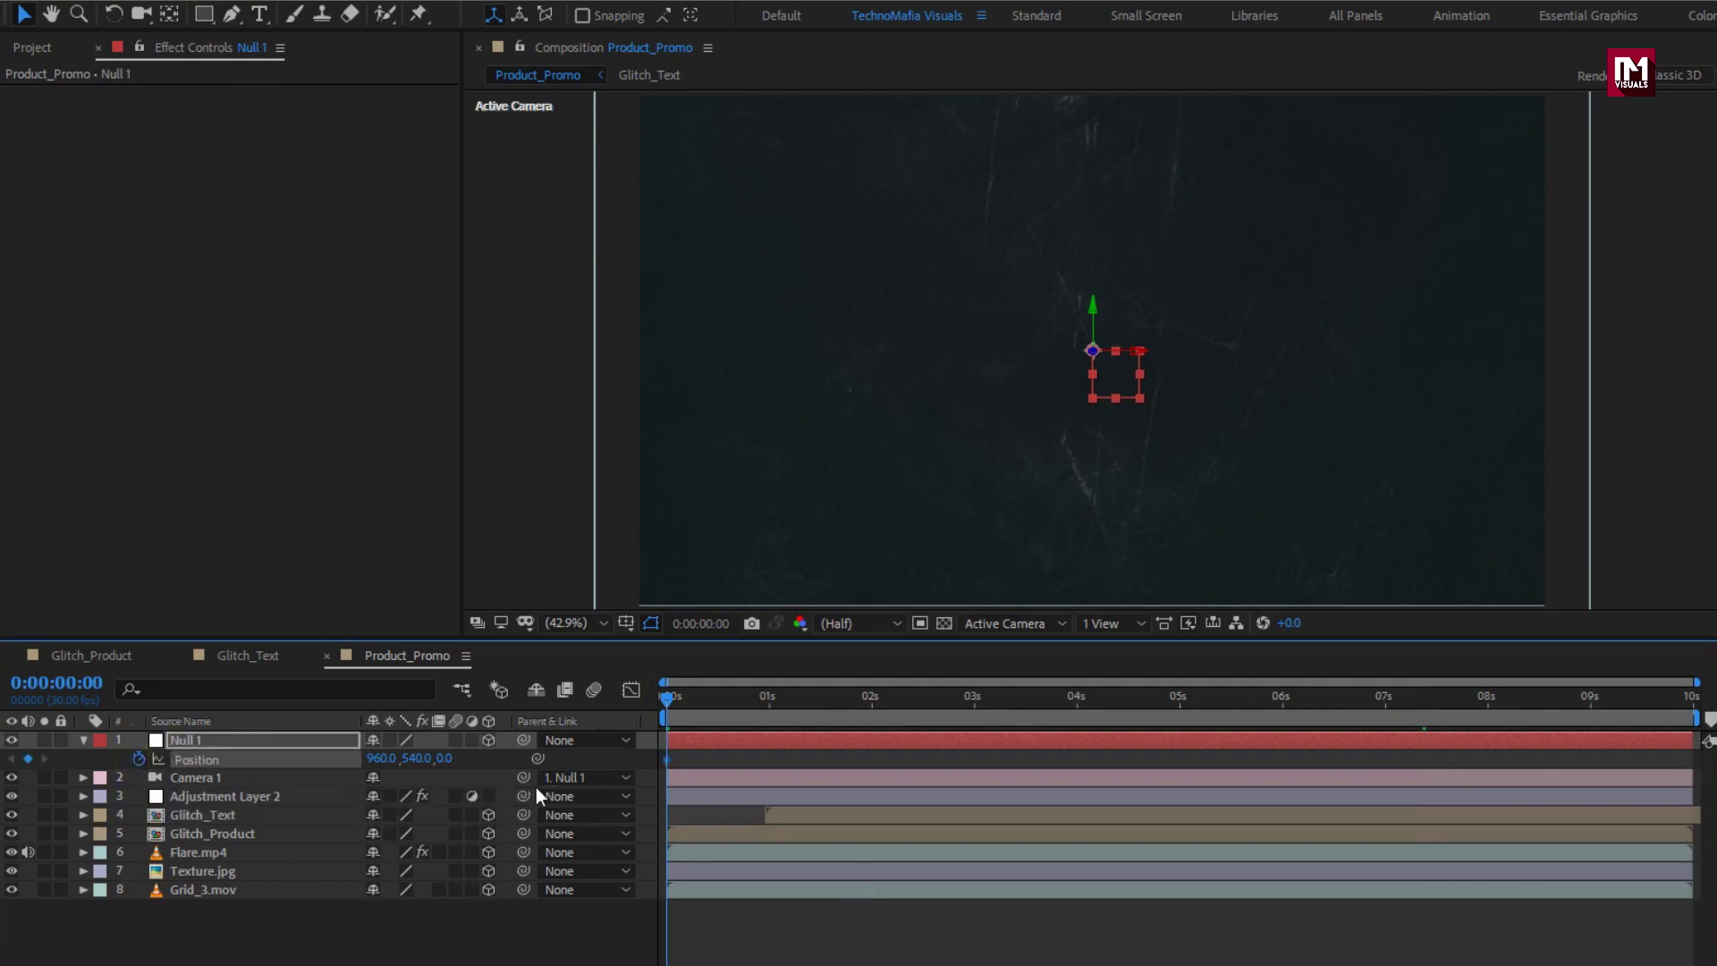
left_click(1690, 699)
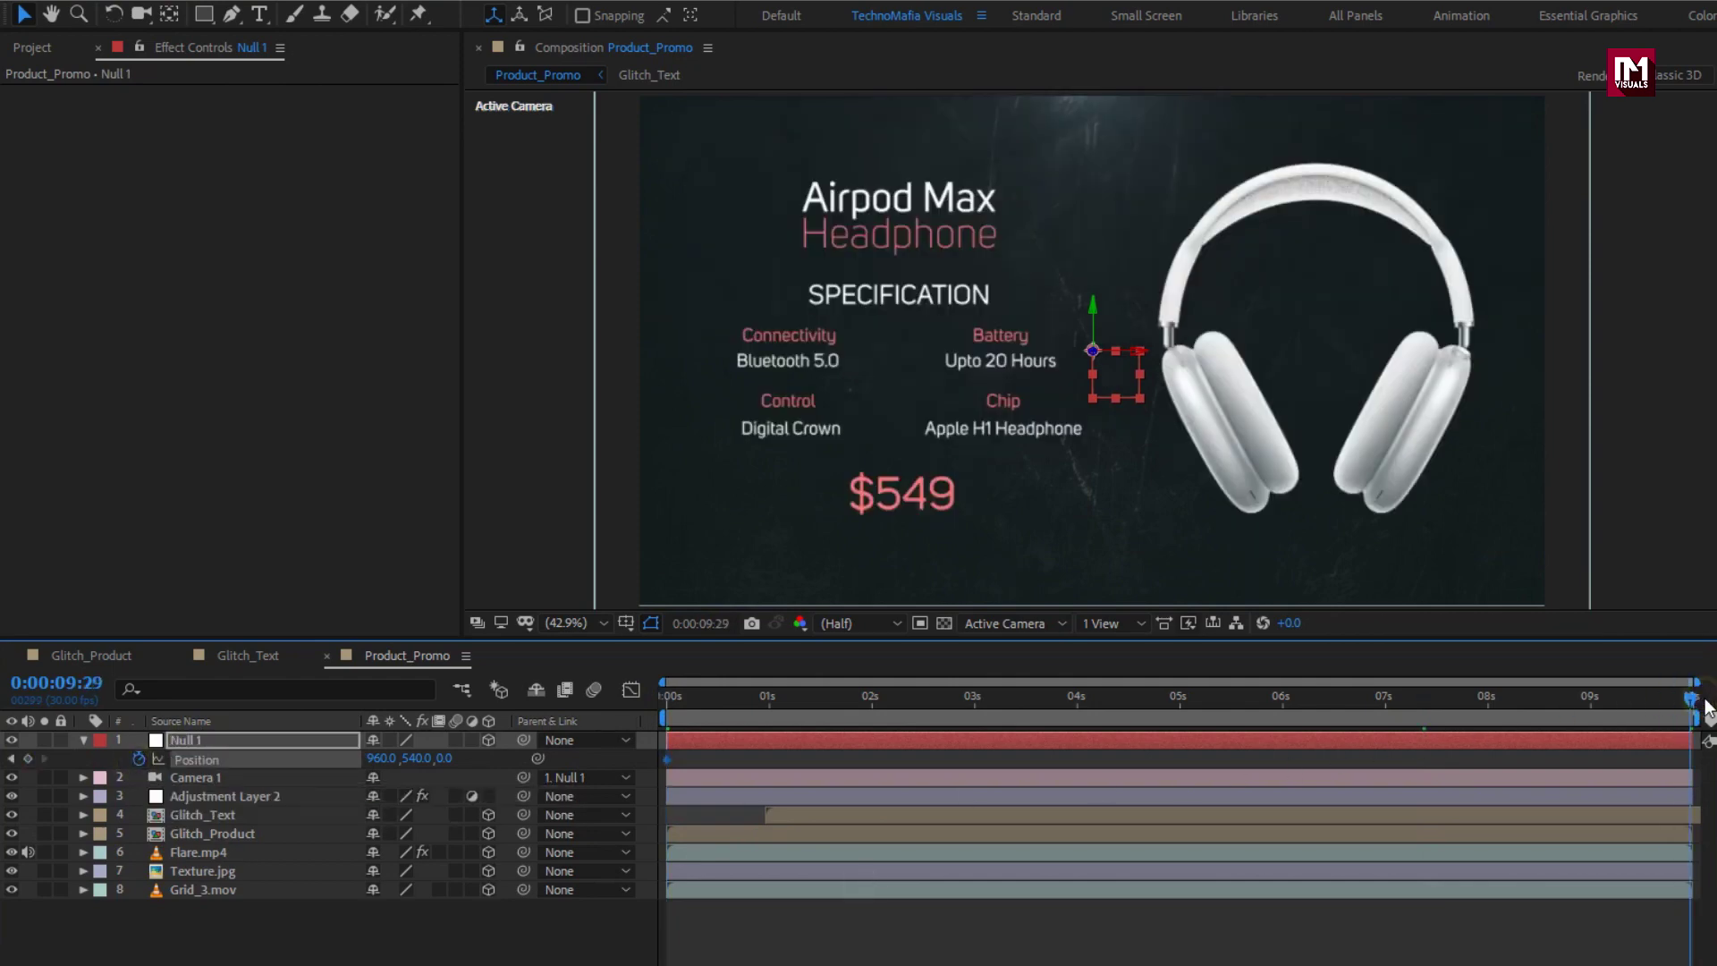
left_click_drag(435, 761, 149, 760)
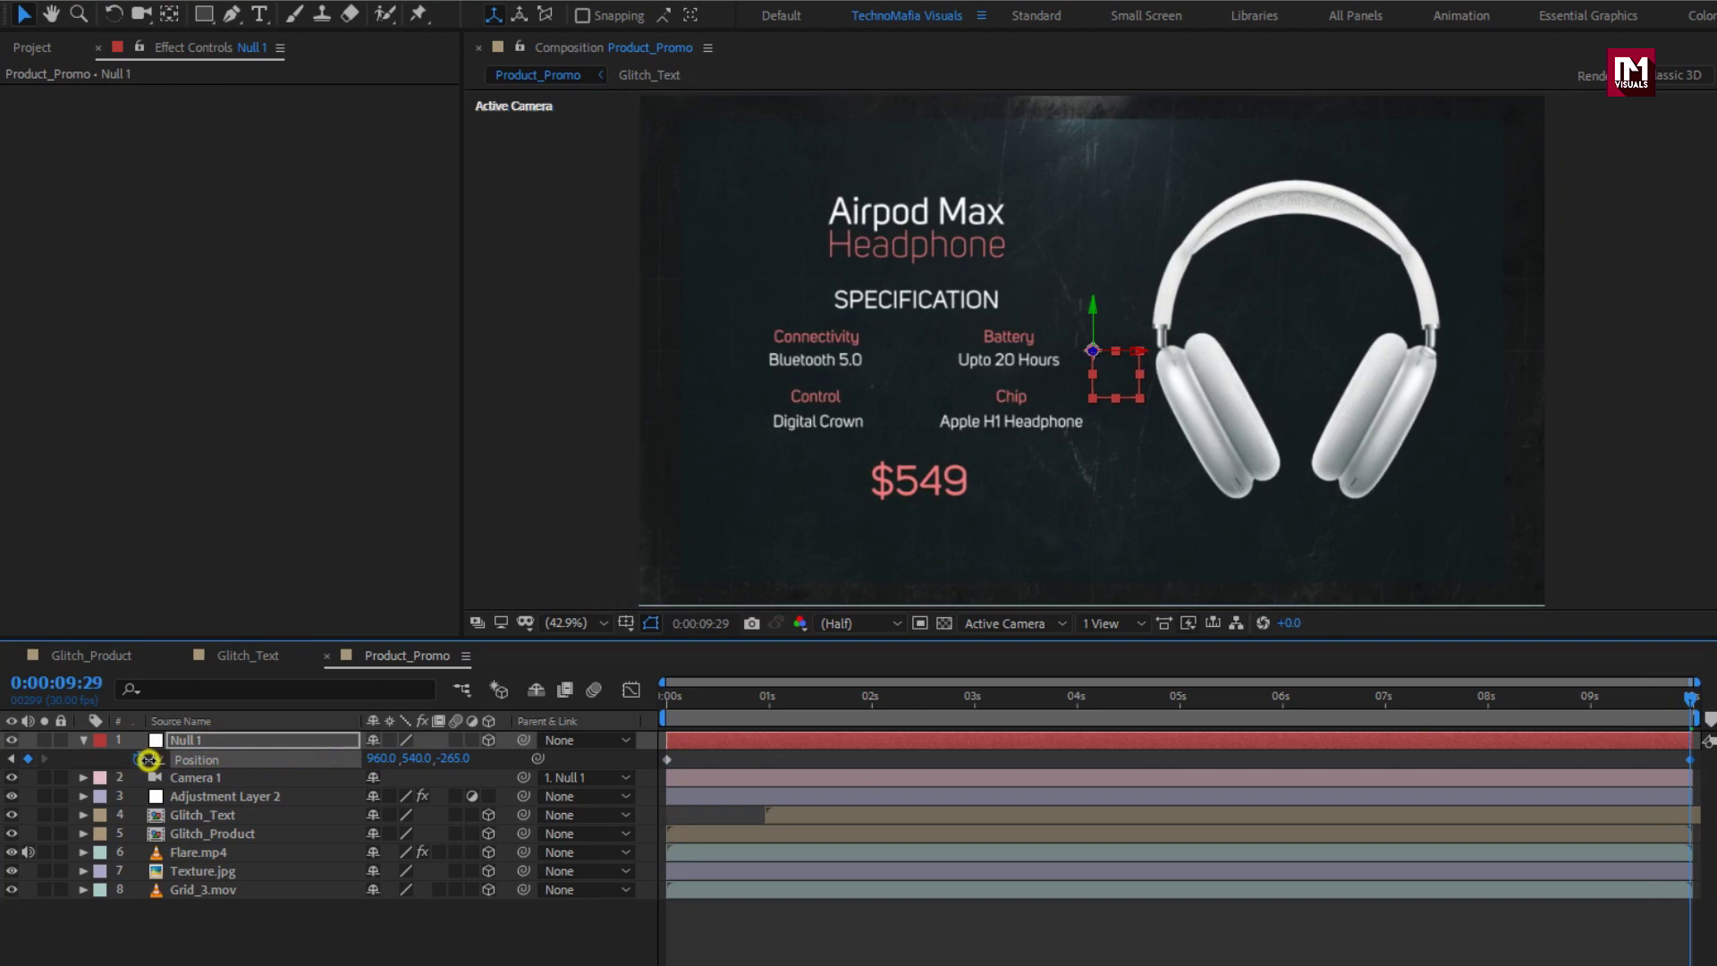
left_click(85, 739)
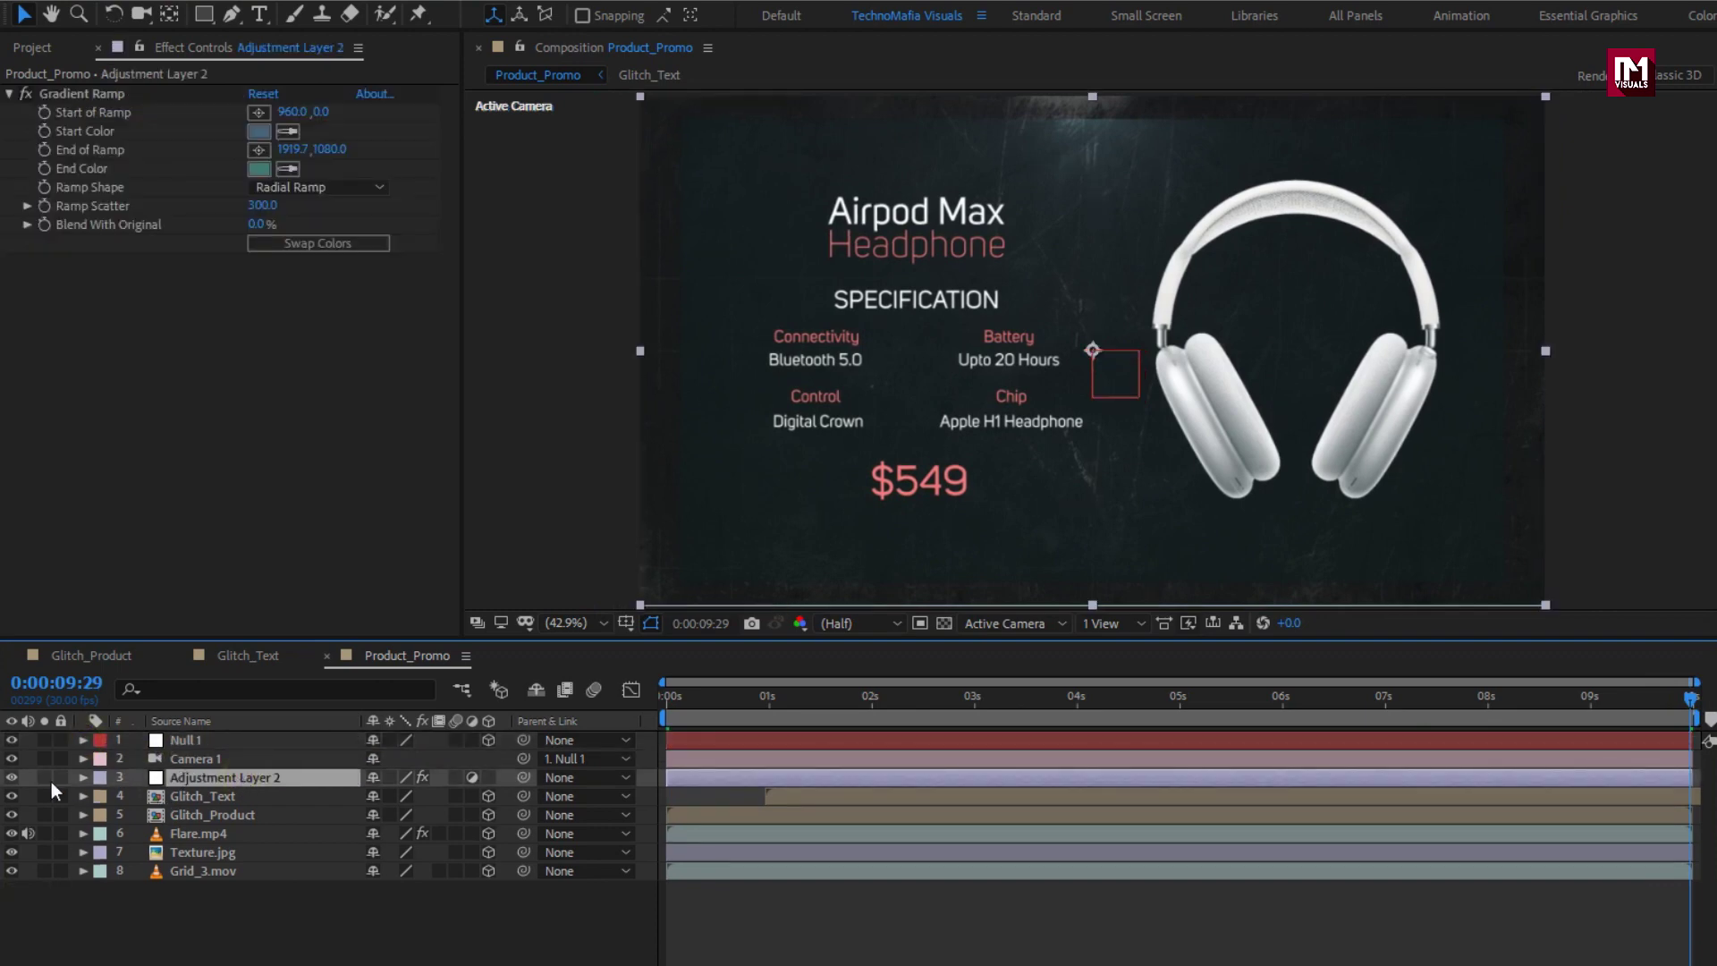
- Scale the Flare.mp4 layer to 110% so it fills the frame at the end of the camera move
left_click(12, 777)
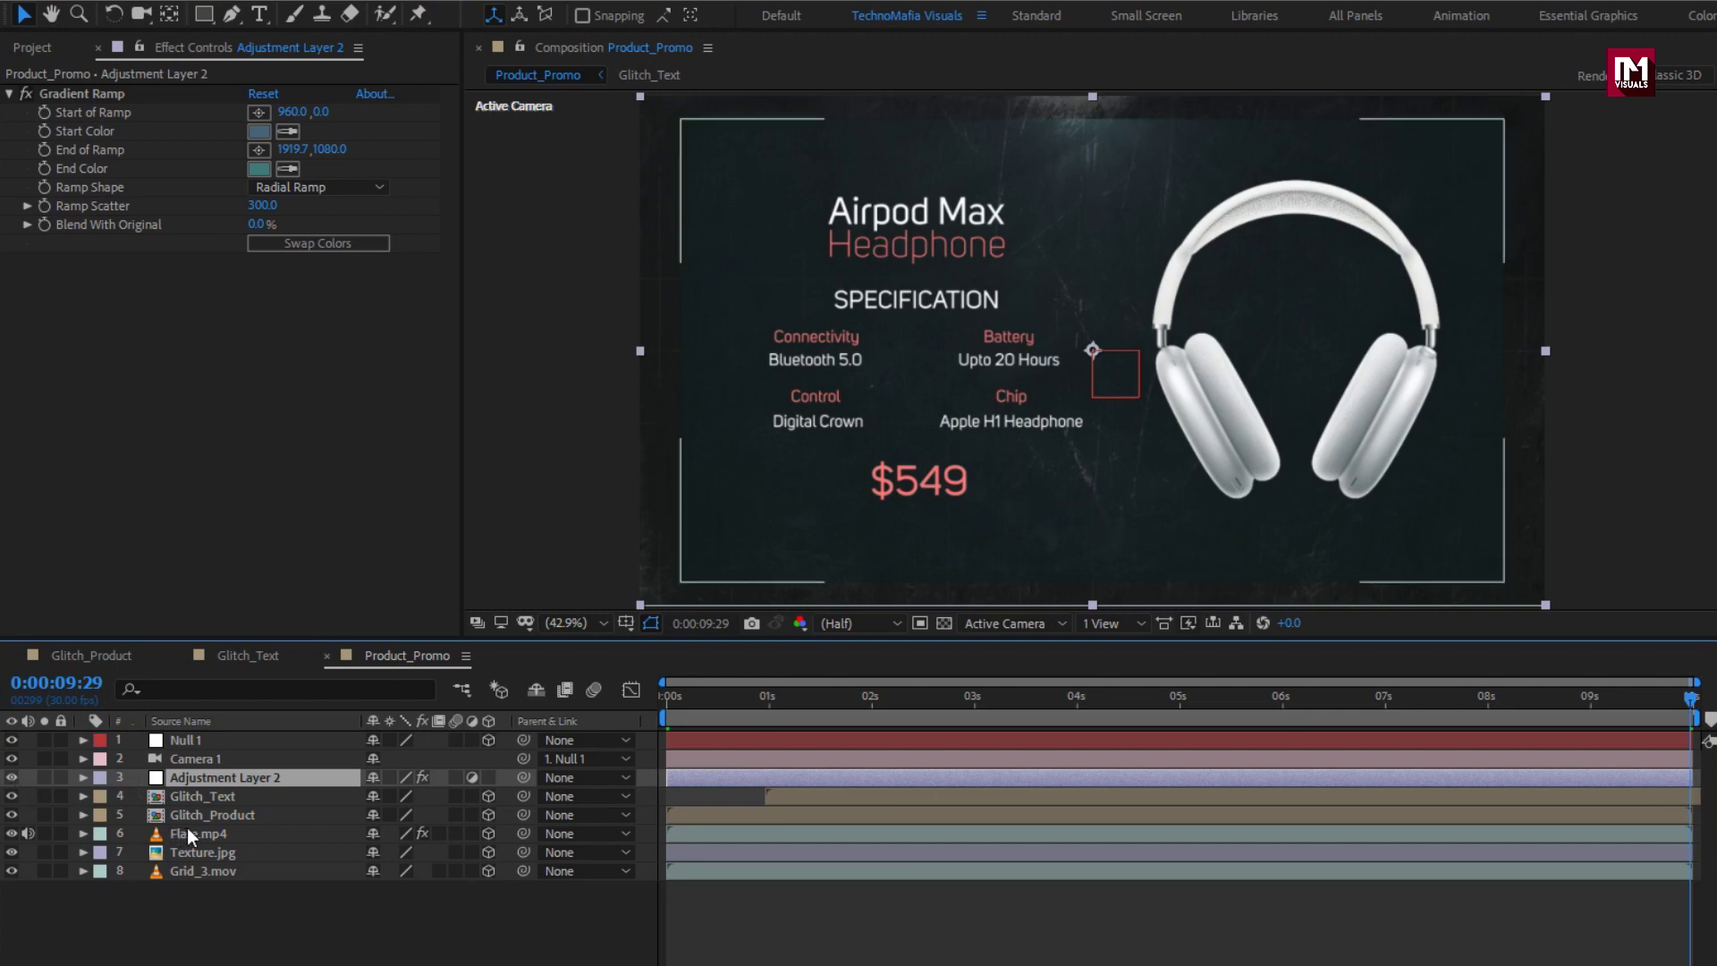
left_click(201, 855)
key("s")
left_click(198, 830)
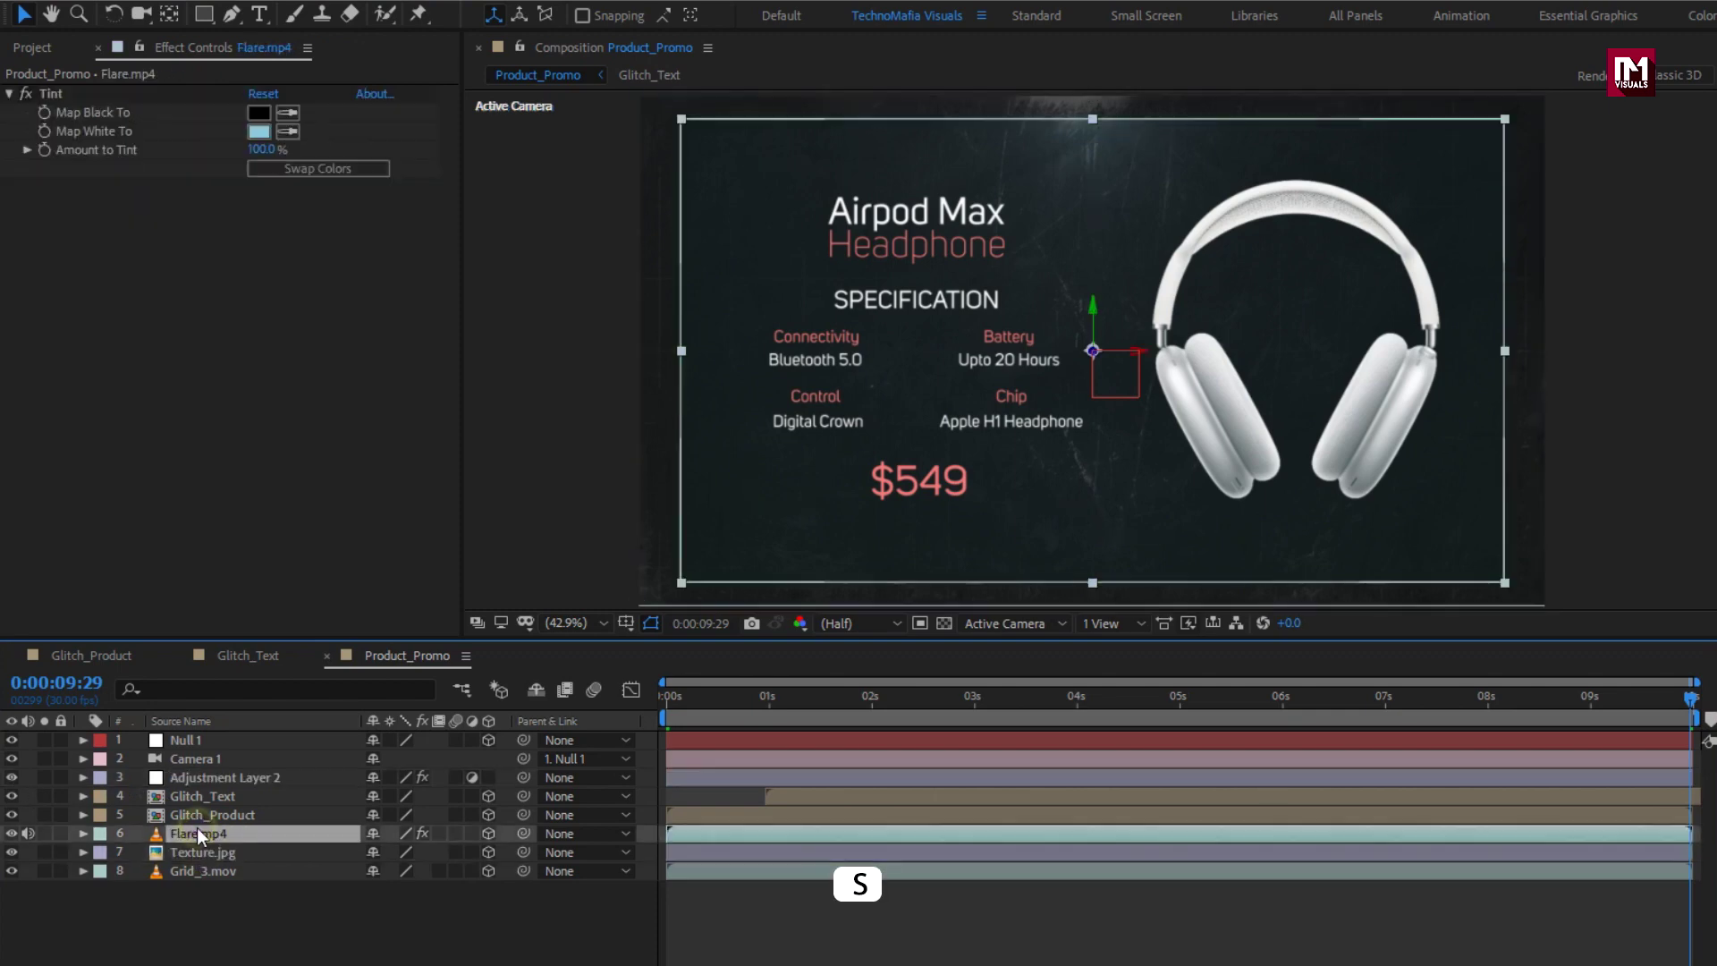
key("s")
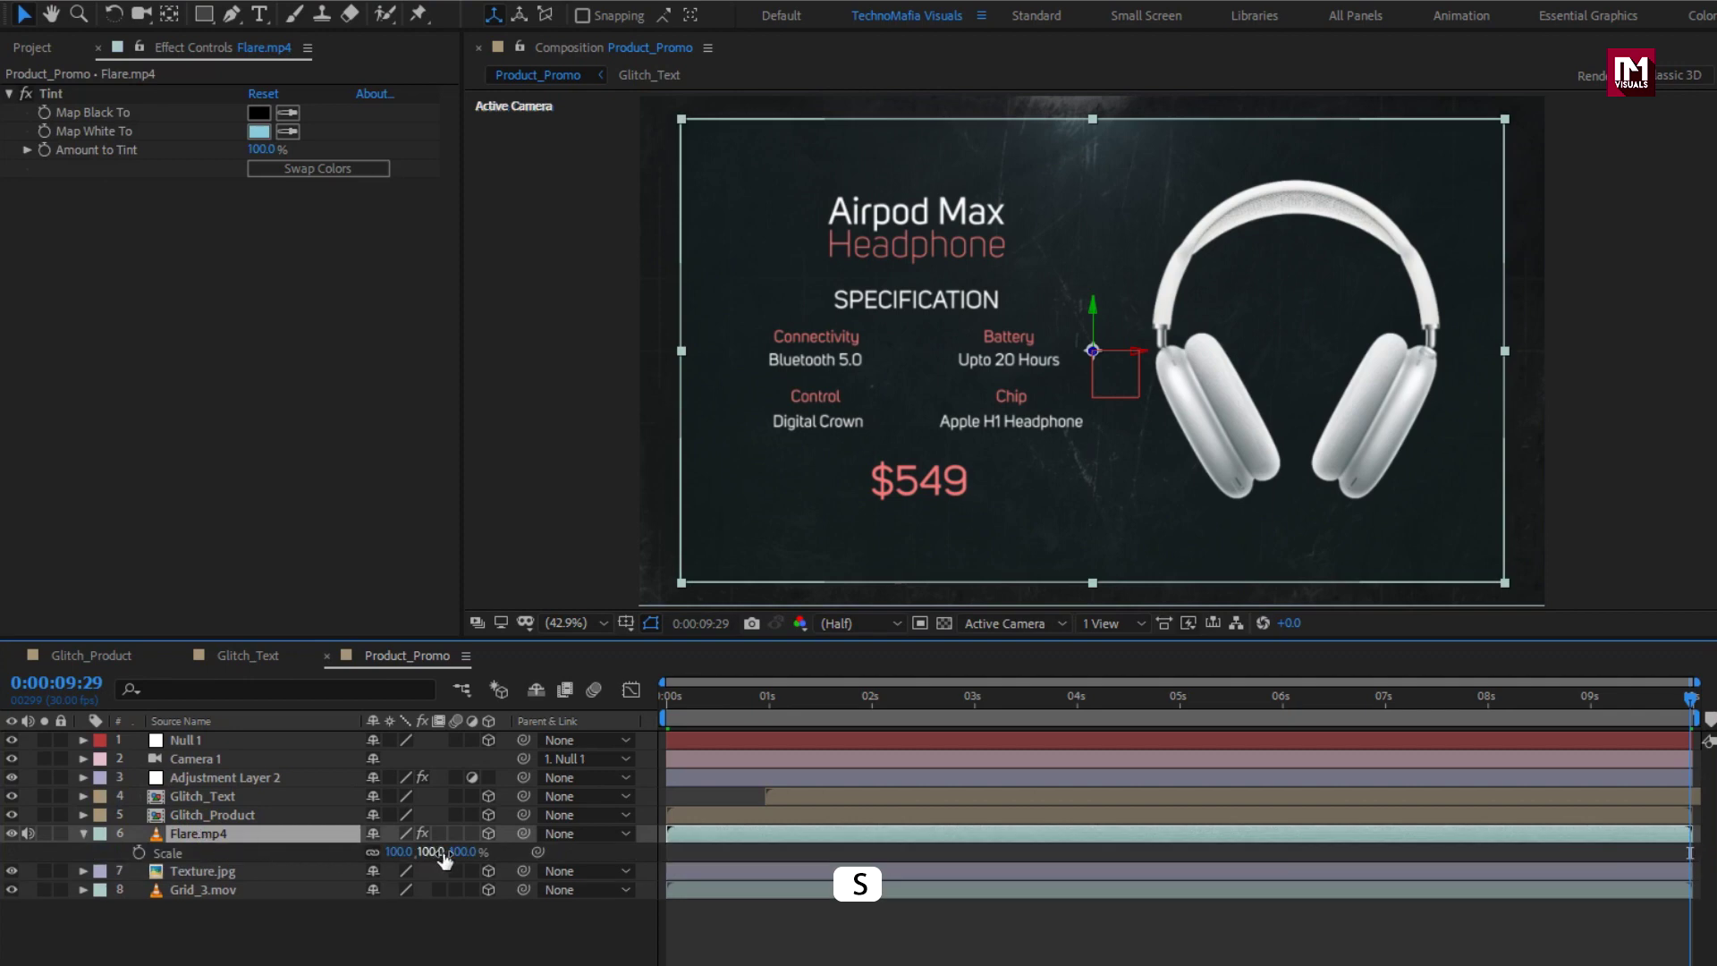
left_click(431, 852)
type("110")
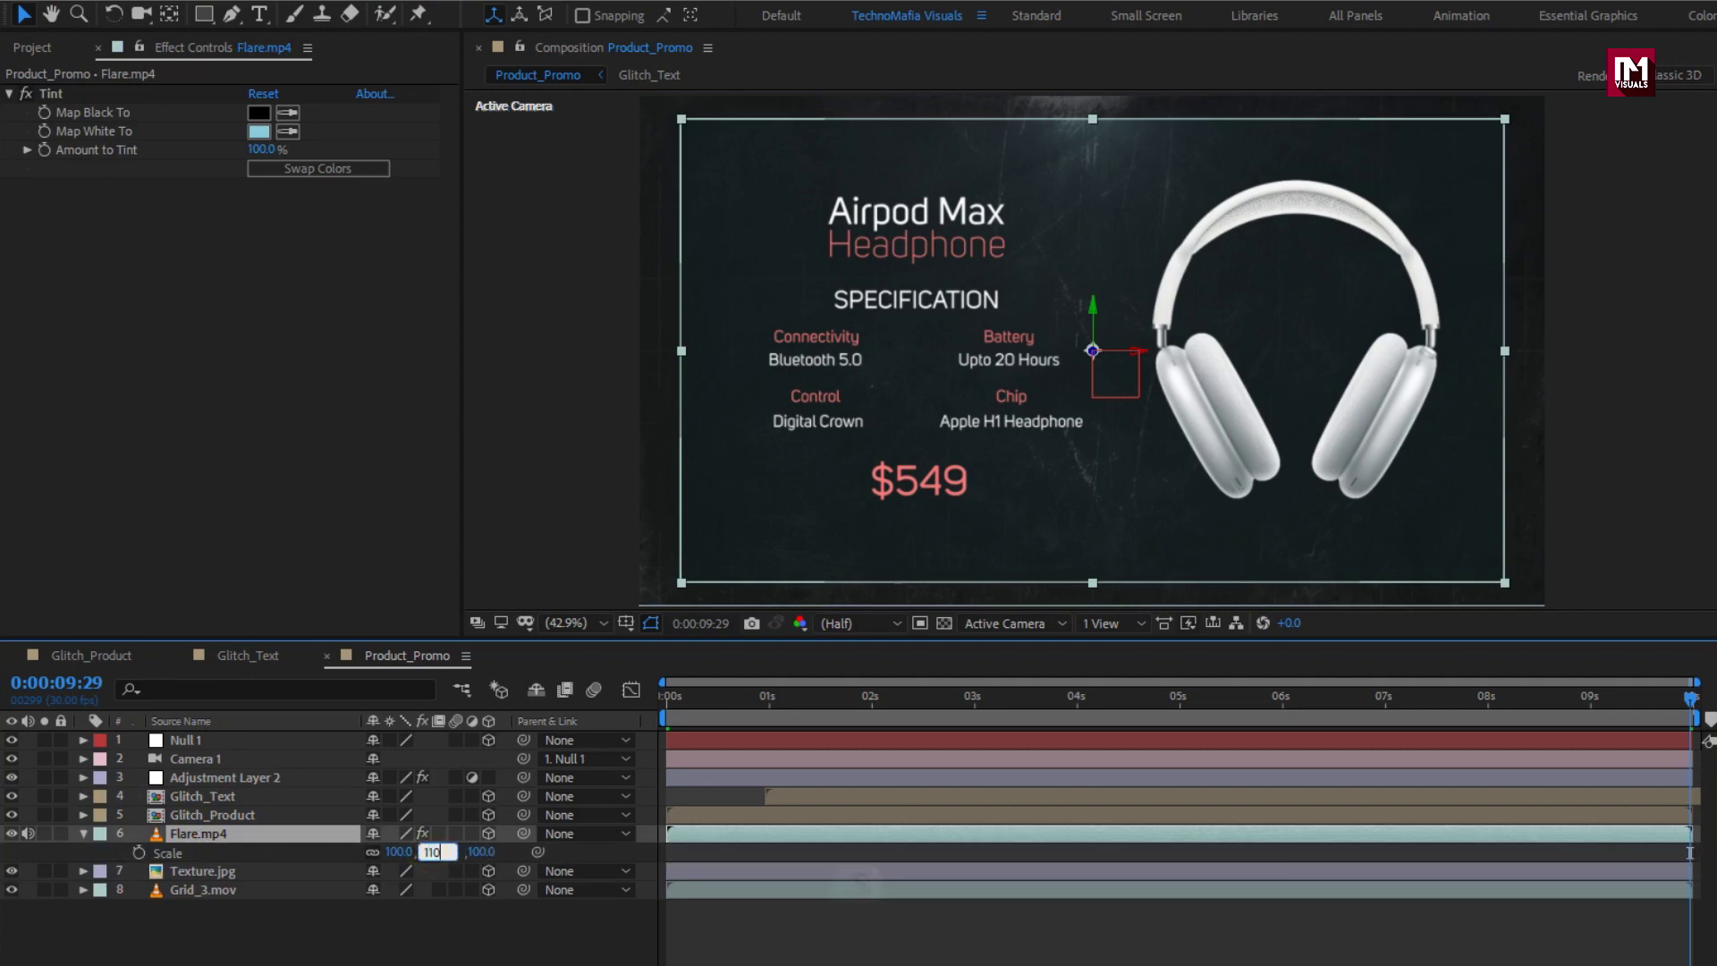
key("Return")
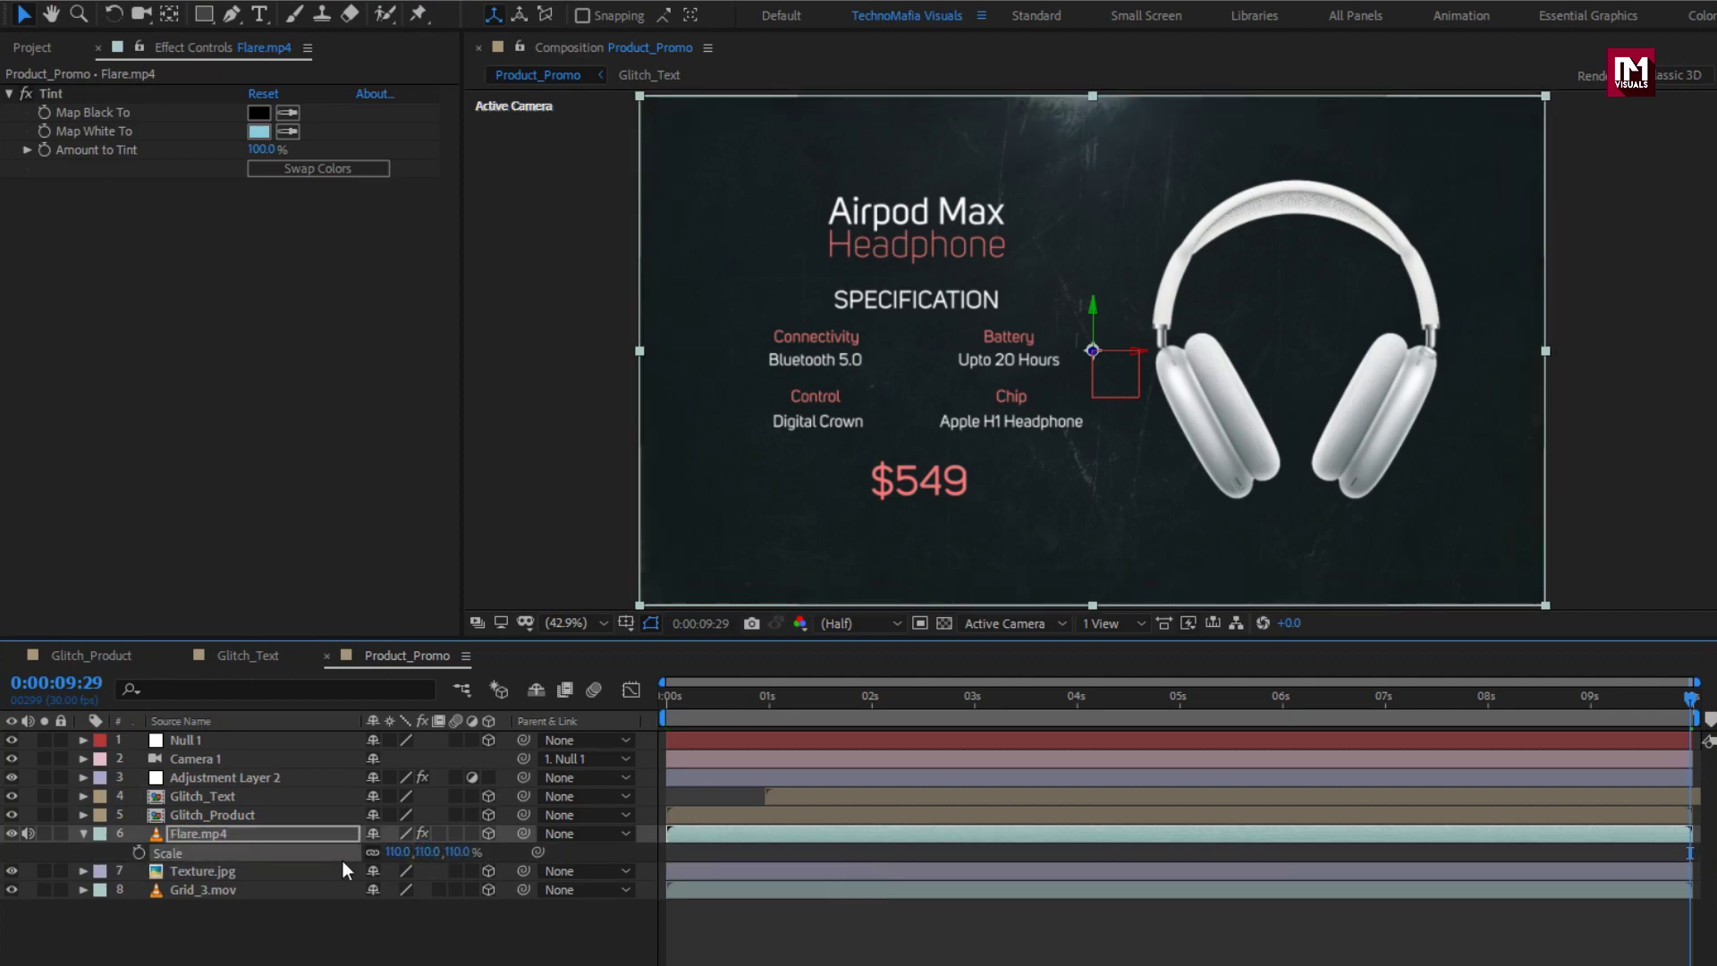
left_click(83, 833)
- Add a new adjustment layer at the top of Product_Promo and apply the Curves effect to it
left_click(174, 903)
right_click(173, 904)
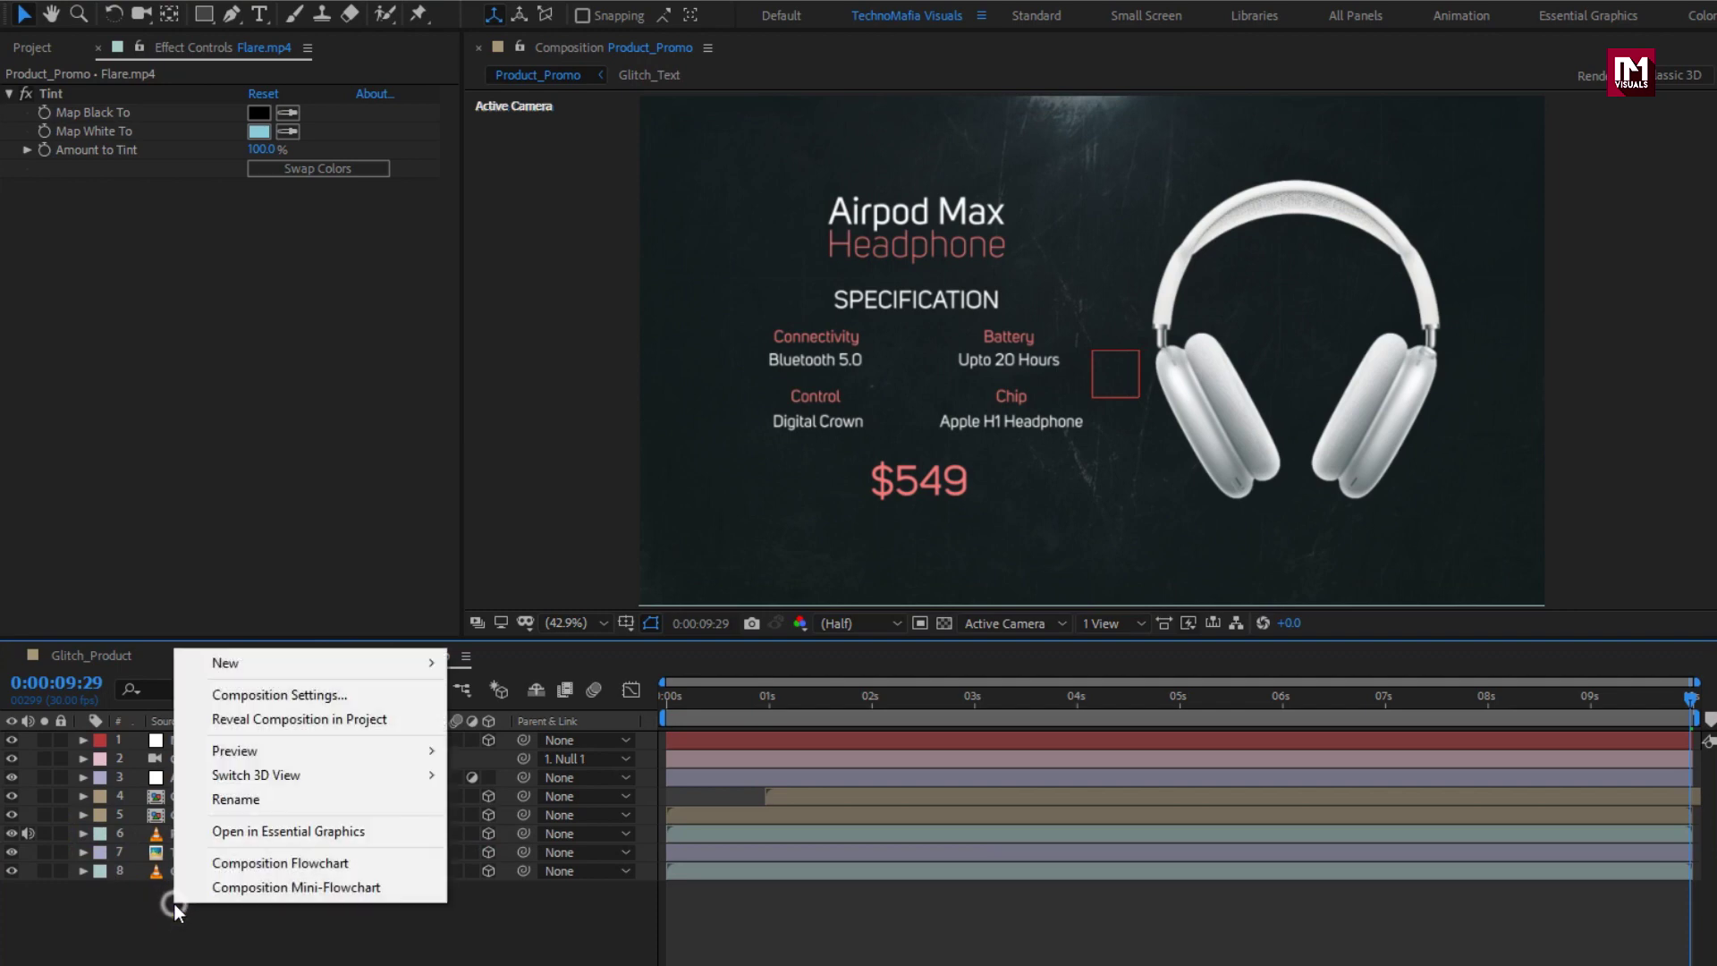
mouse_move(230, 663)
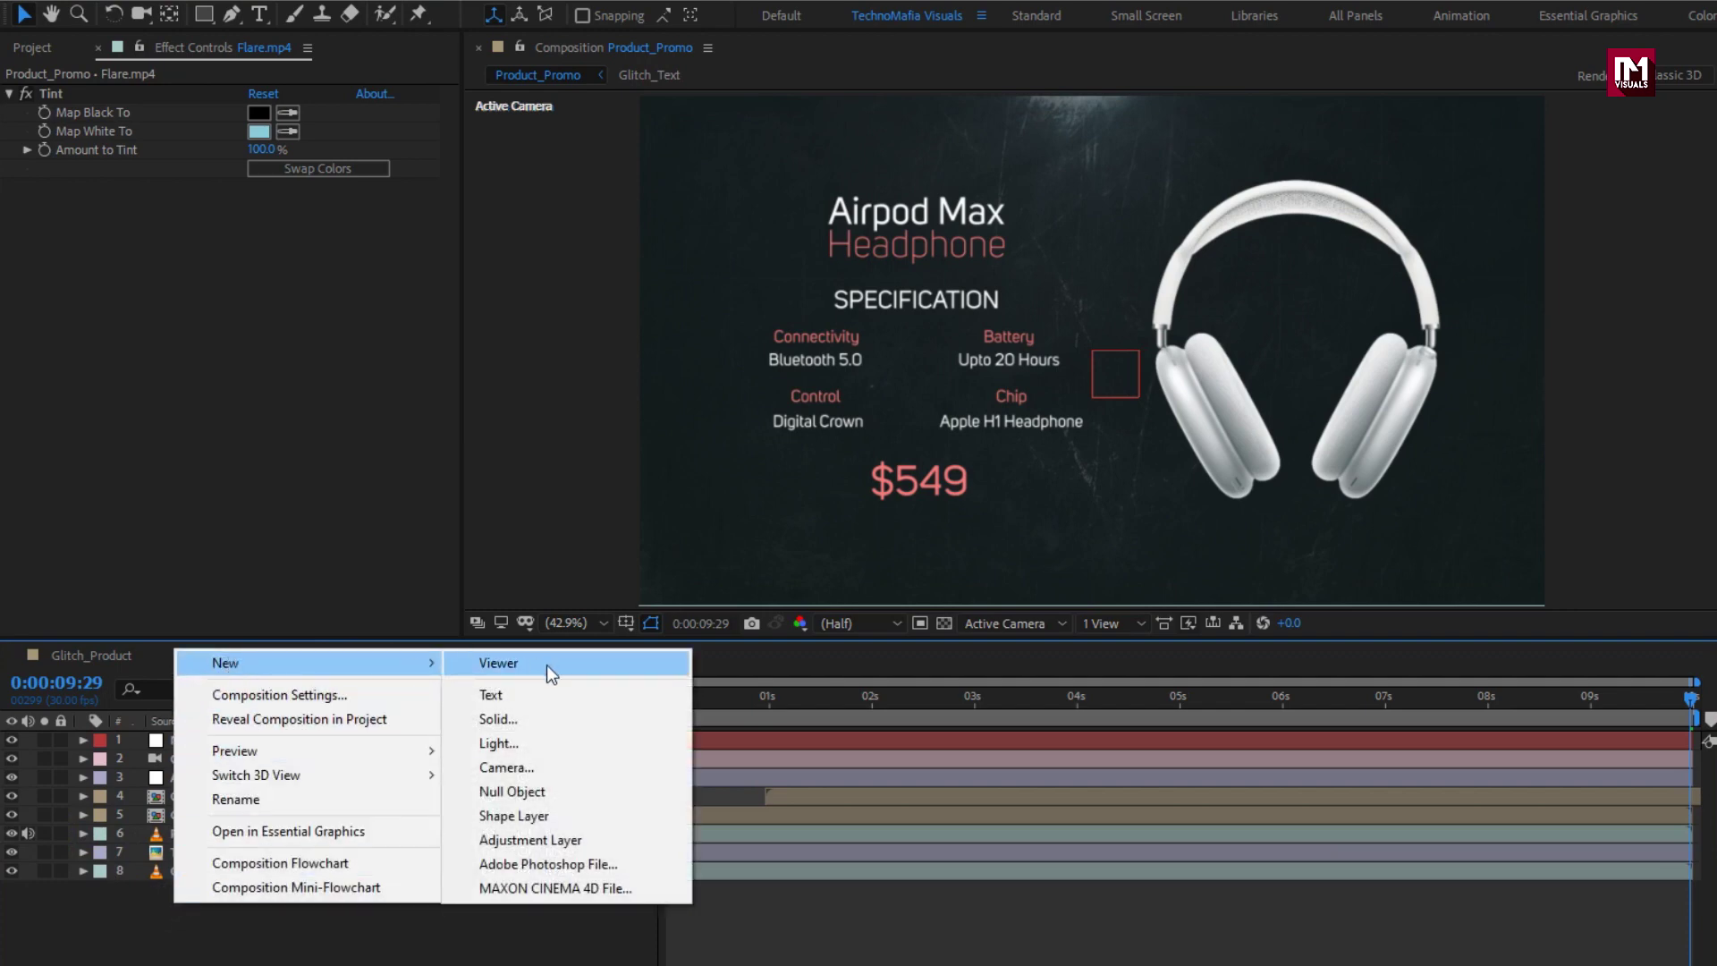
left_click(545, 839)
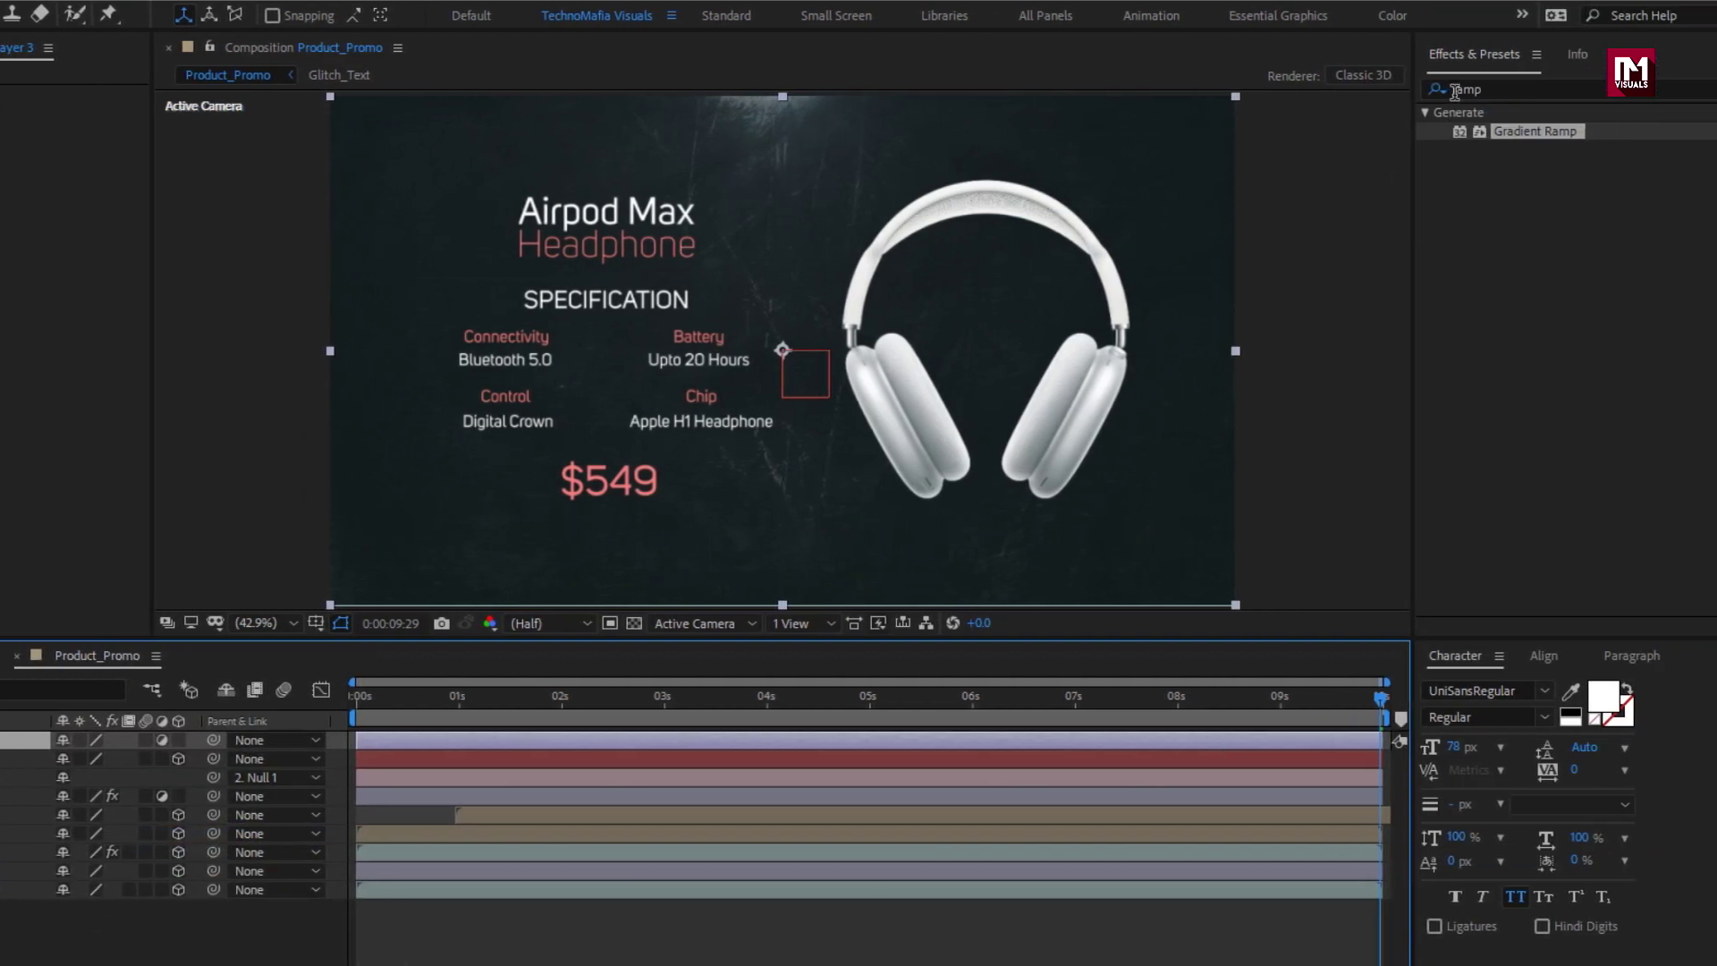
left_click(1440, 90)
type("cur")
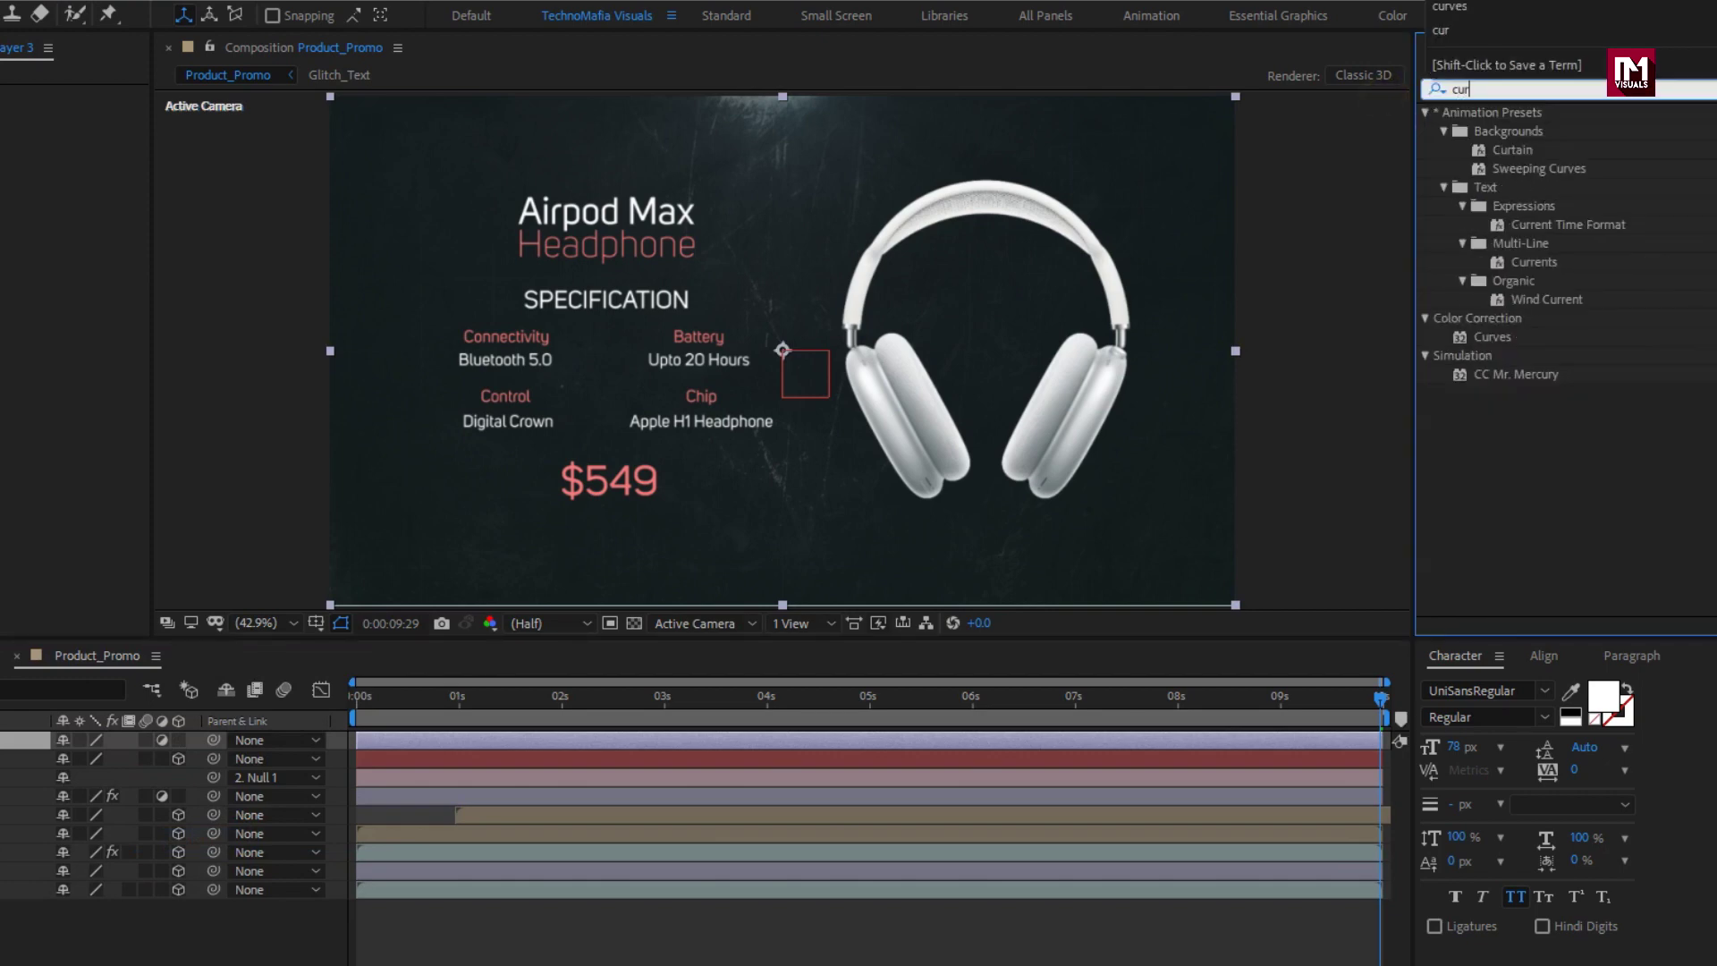
left_click_drag(1492, 336, 807, 334)
- Shape the RGB curve with raised highlights and an anchored shadow point, and preview the composition from the start
left_click(223, 254)
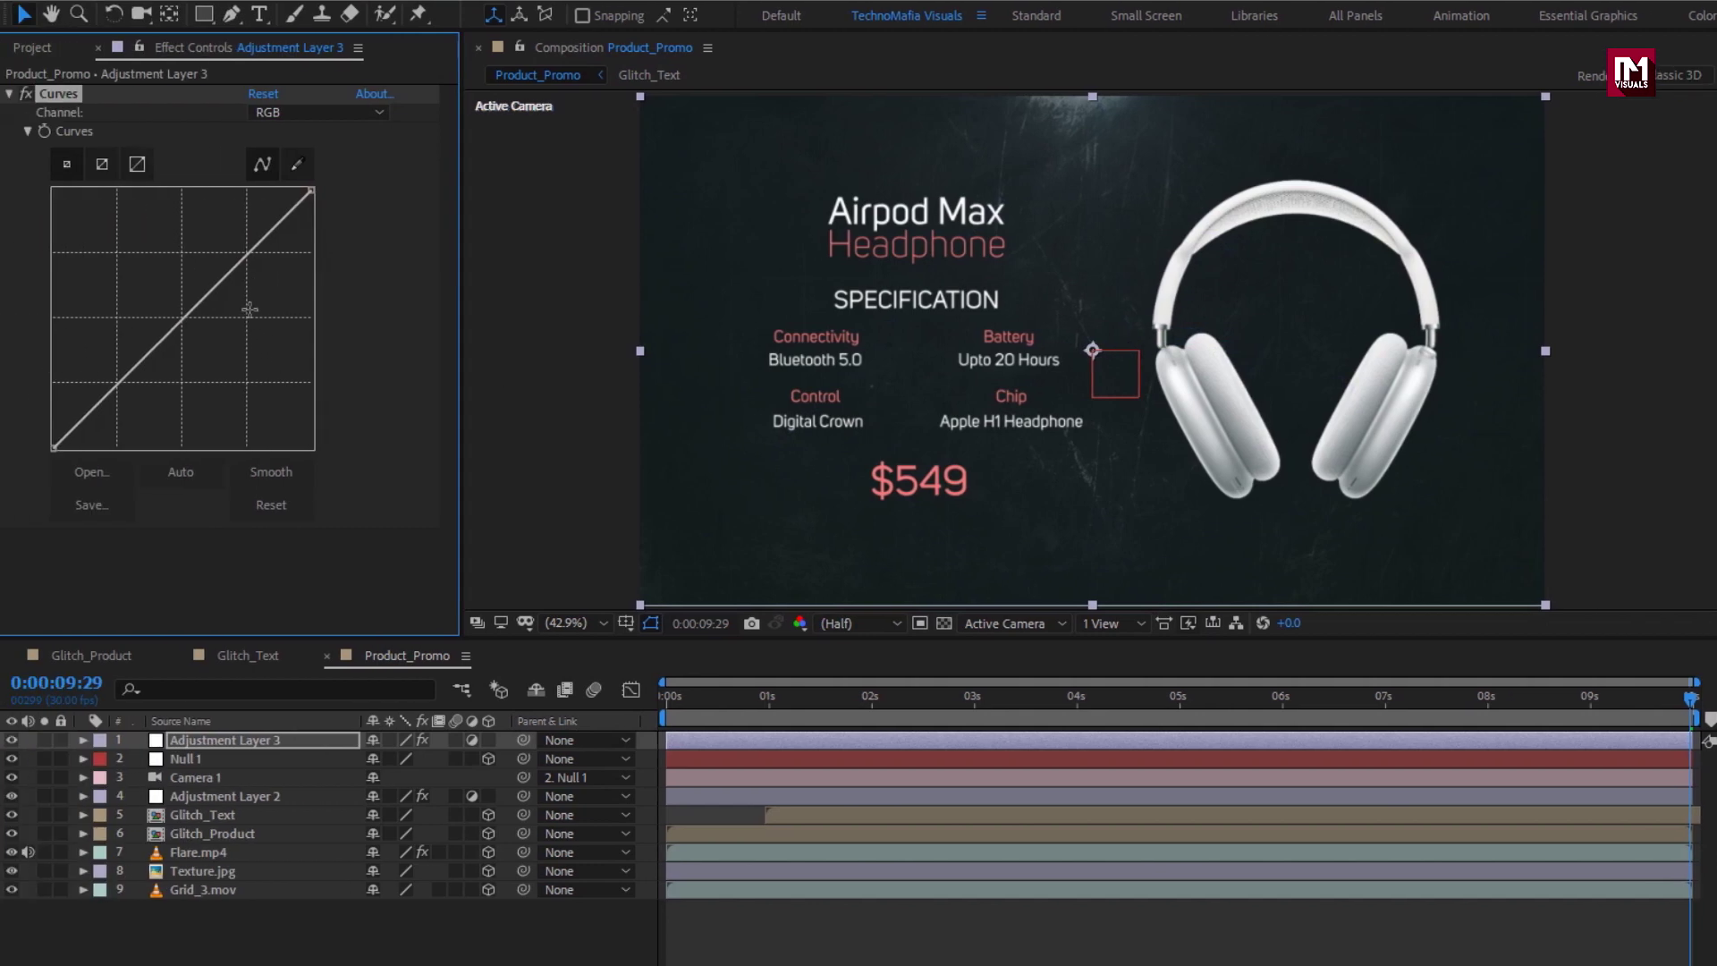
left_click_drag(223, 254, 219, 253)
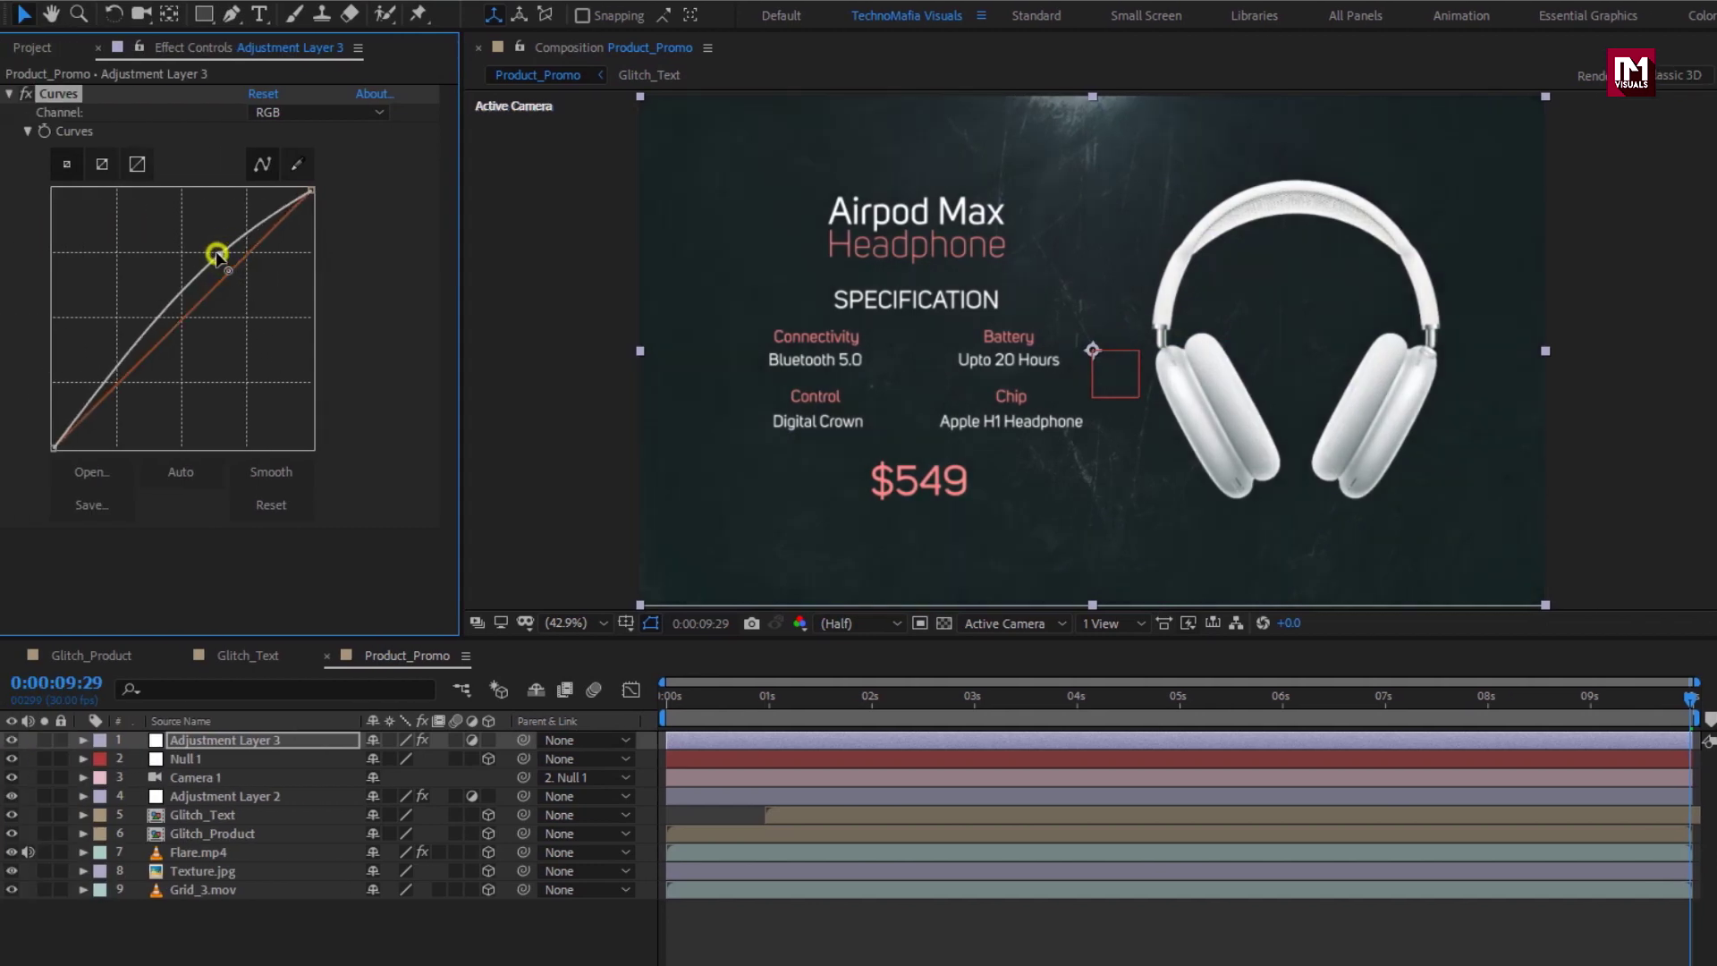
left_click(115, 386)
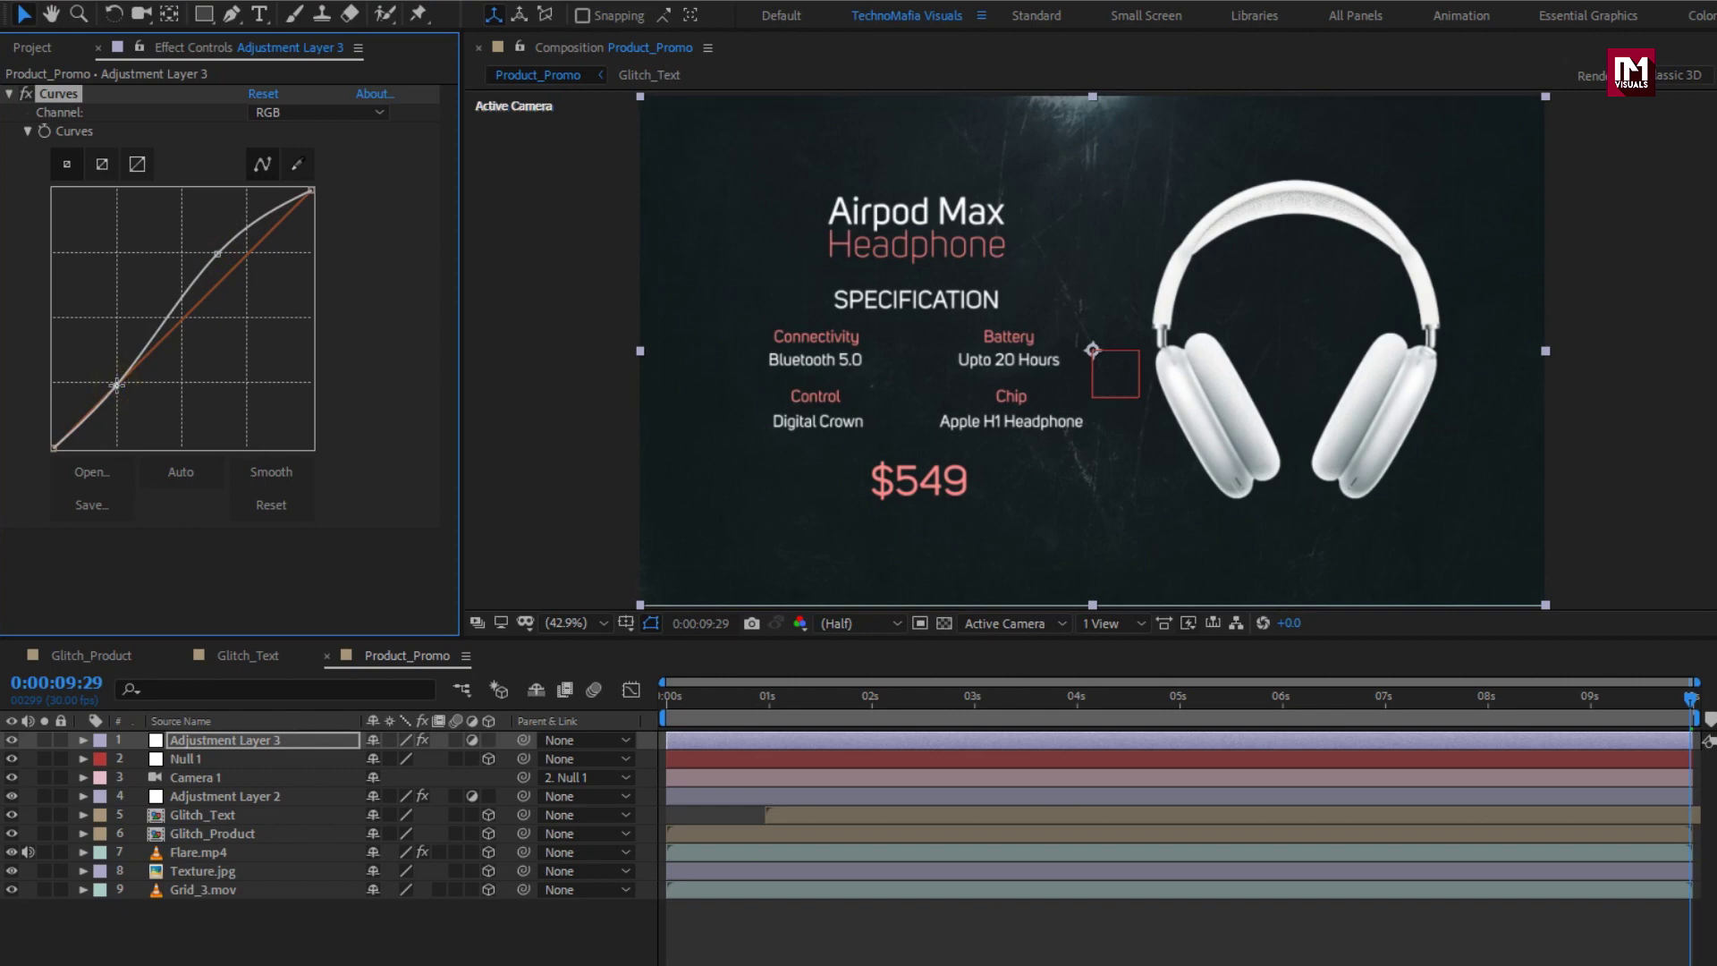
left_click(661, 701)
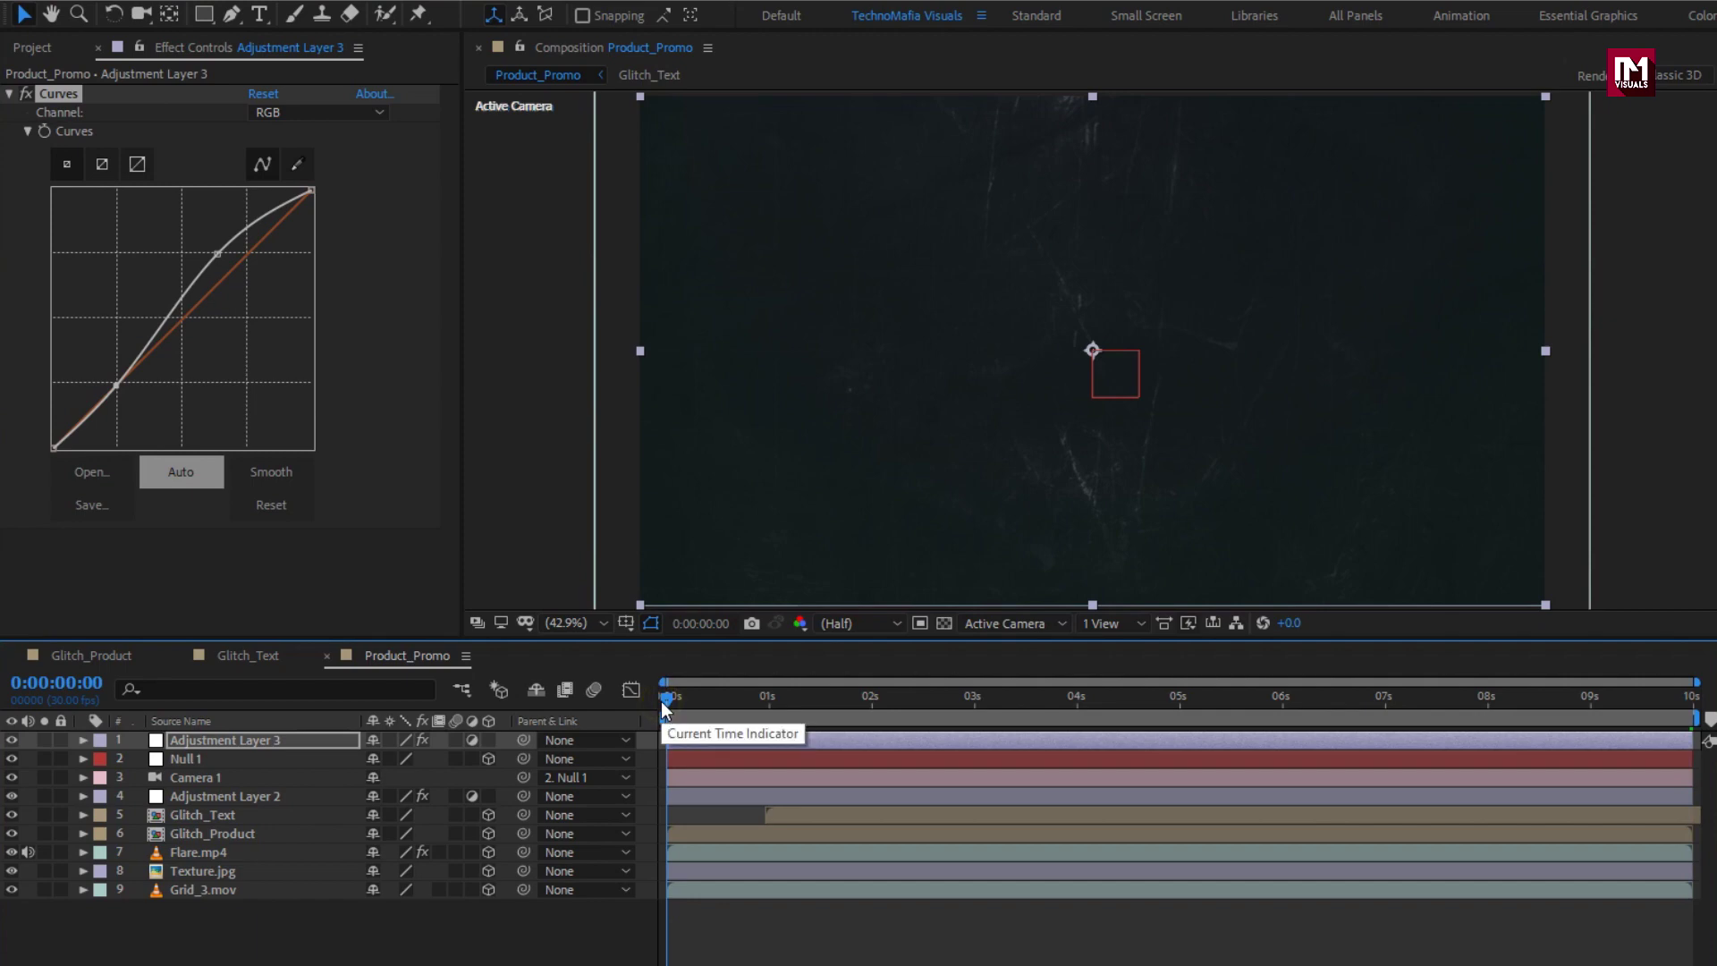
key("space")
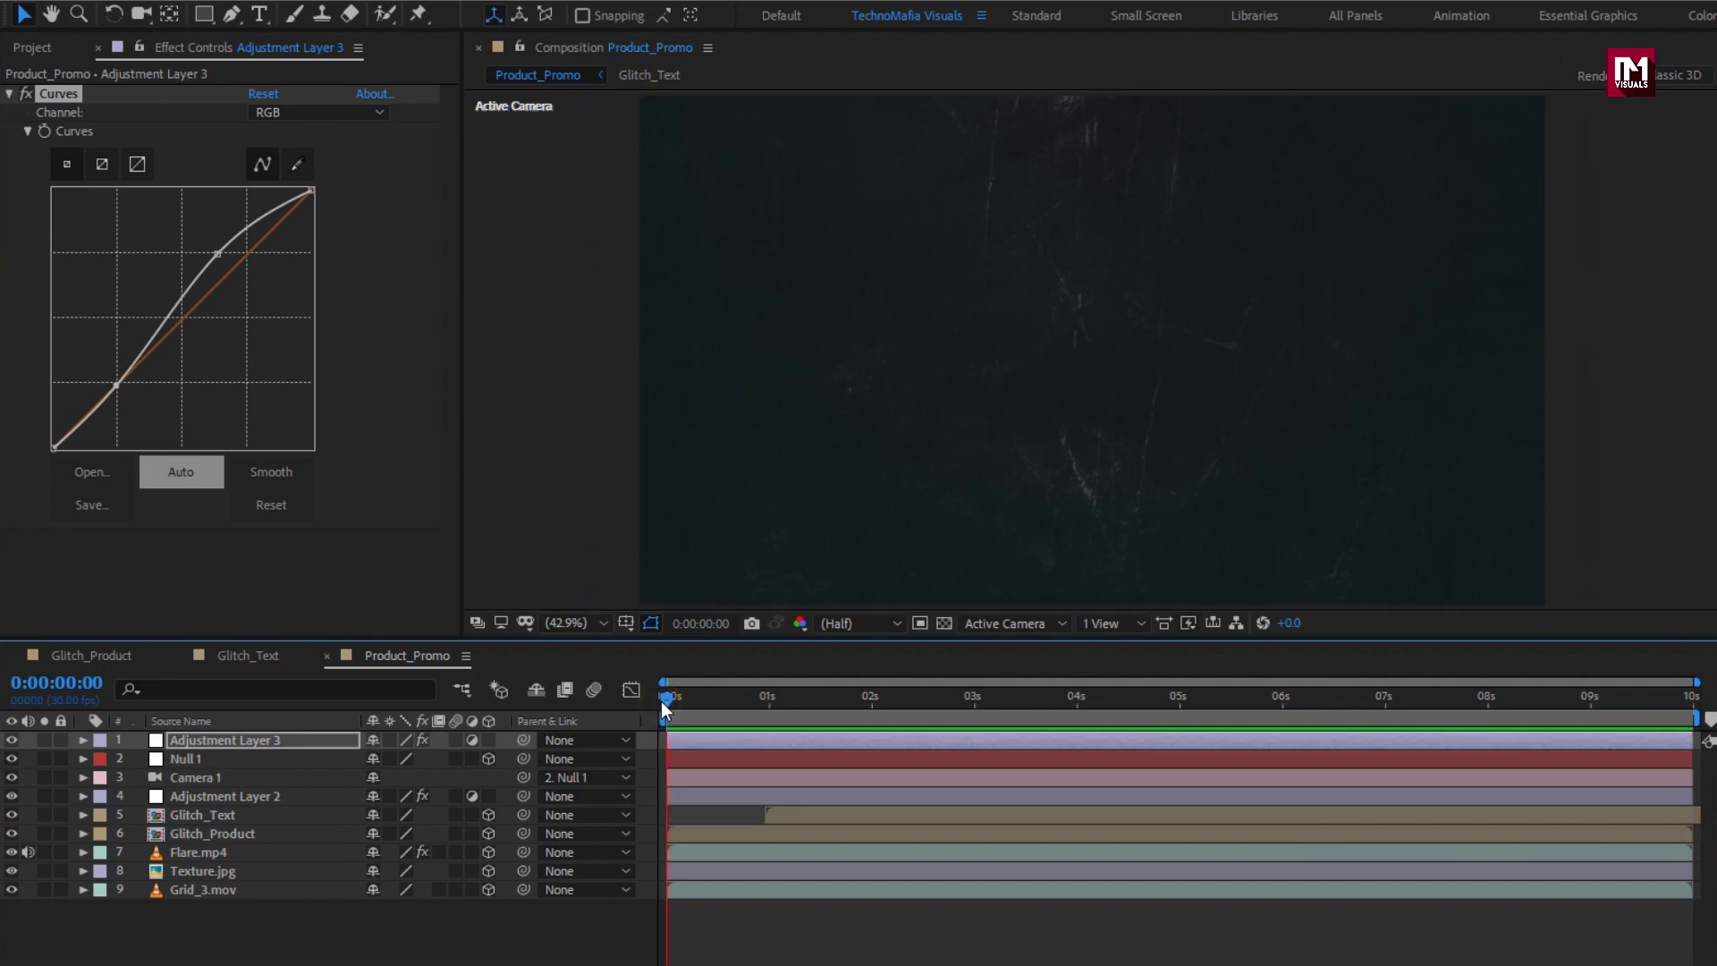